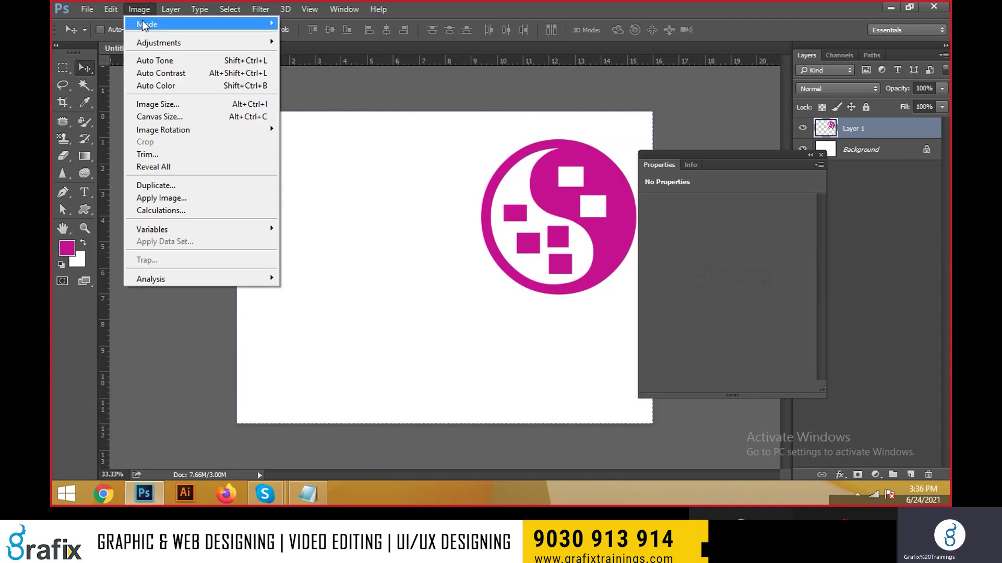
Convert the logo document to CMYK Color with Don't Flatten and accept the profile warning.
{"action": "mouse_move", "coordinate": [144, 25]}
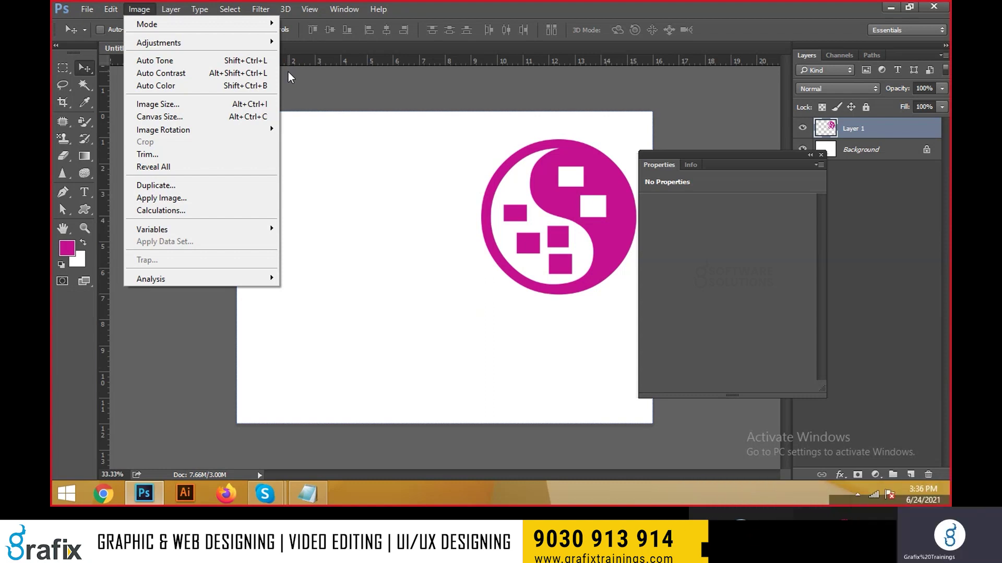
{"action": "mouse_move", "coordinate": [255, 39]}
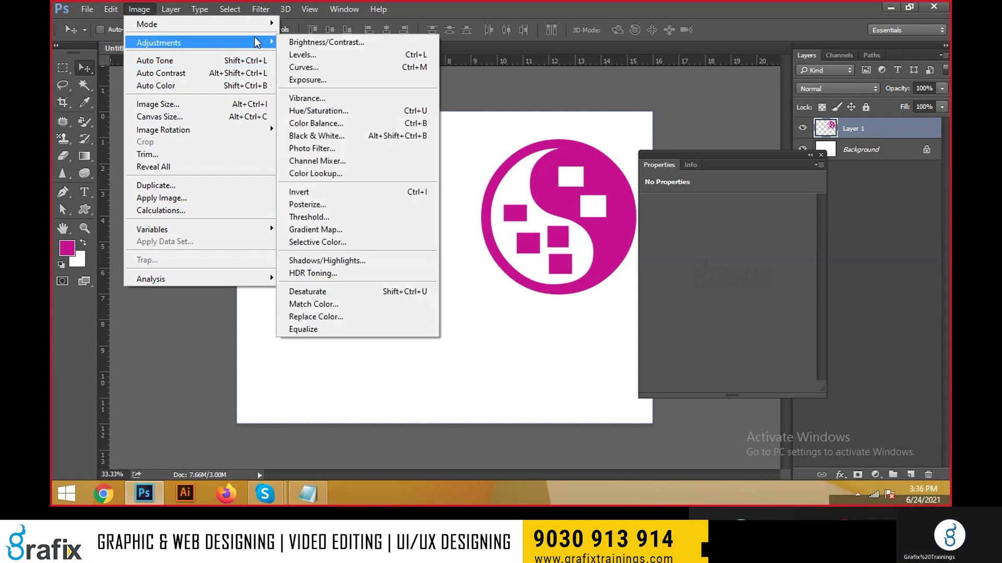
{"action": "left_click", "coordinate": [141, 13]}
{"action": "left_click", "coordinate": [141, 13]}
{"action": "mouse_move", "coordinate": [219, 24]}
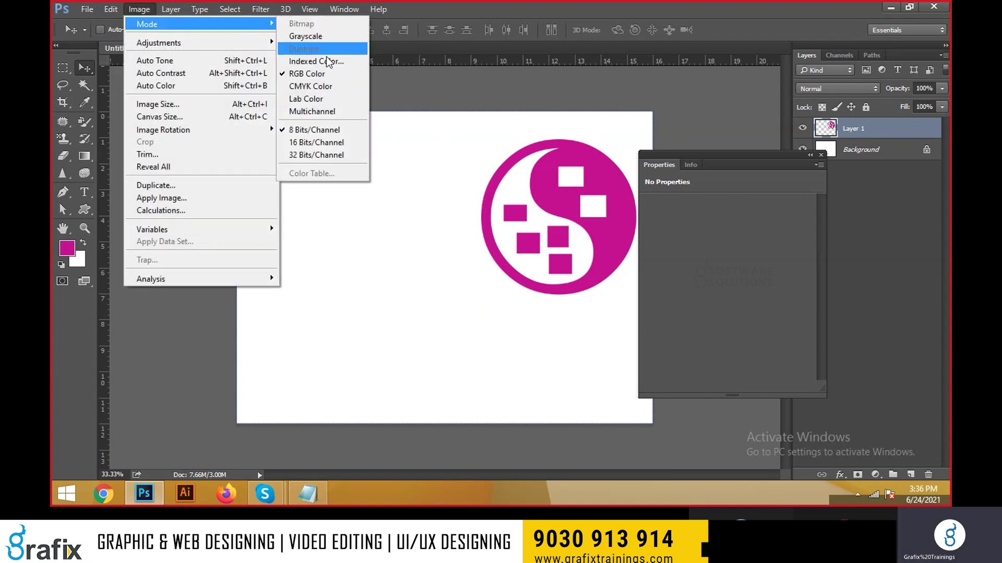
{"action": "left_click", "coordinate": [336, 86]}
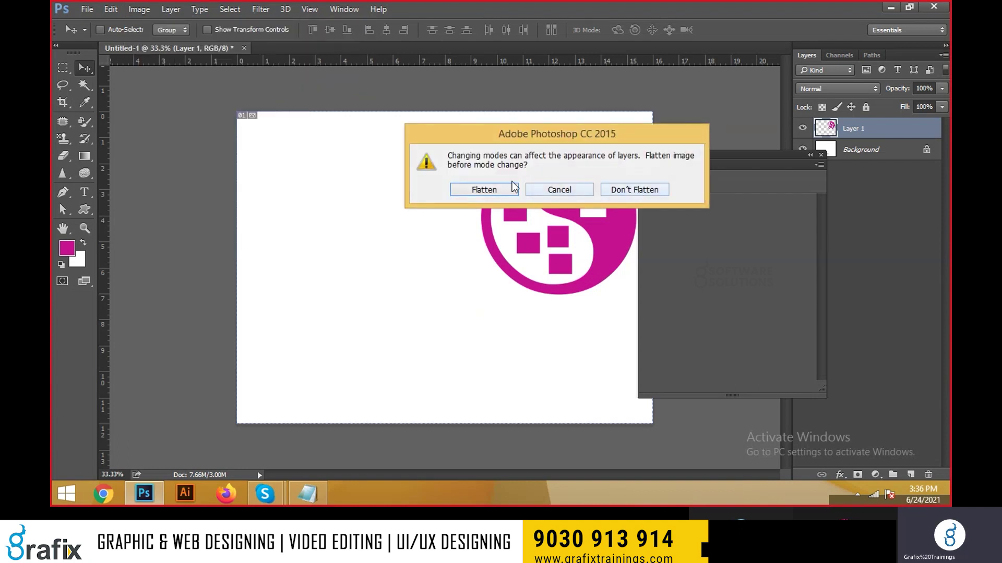
{"action": "left_click", "coordinate": [636, 188]}
{"action": "key", "text": "Return"}
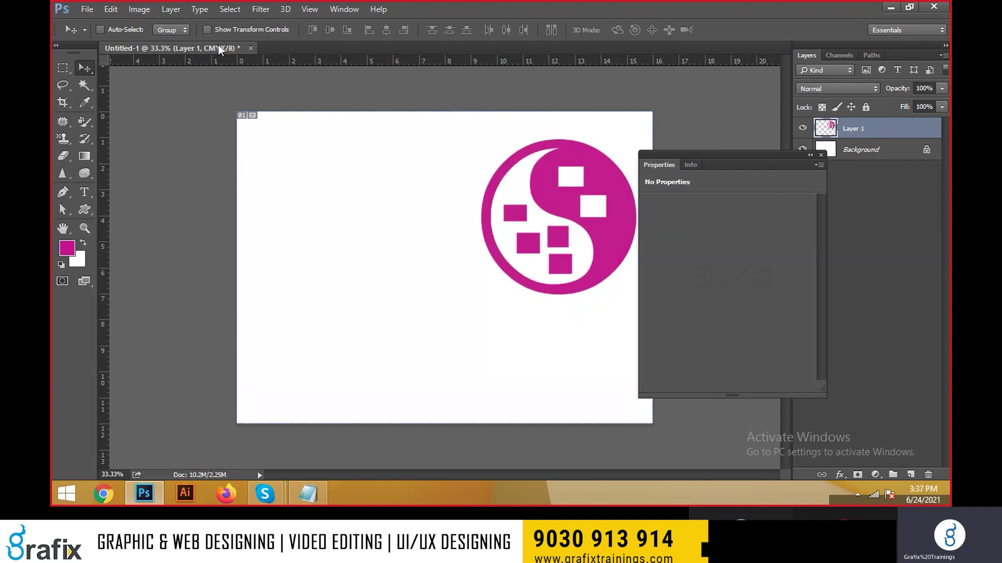
Convert the logo document back to RGB Color, choosing Don't Flatten.
{"action": "left_click", "coordinate": [139, 9]}
{"action": "mouse_move", "coordinate": [157, 24]}
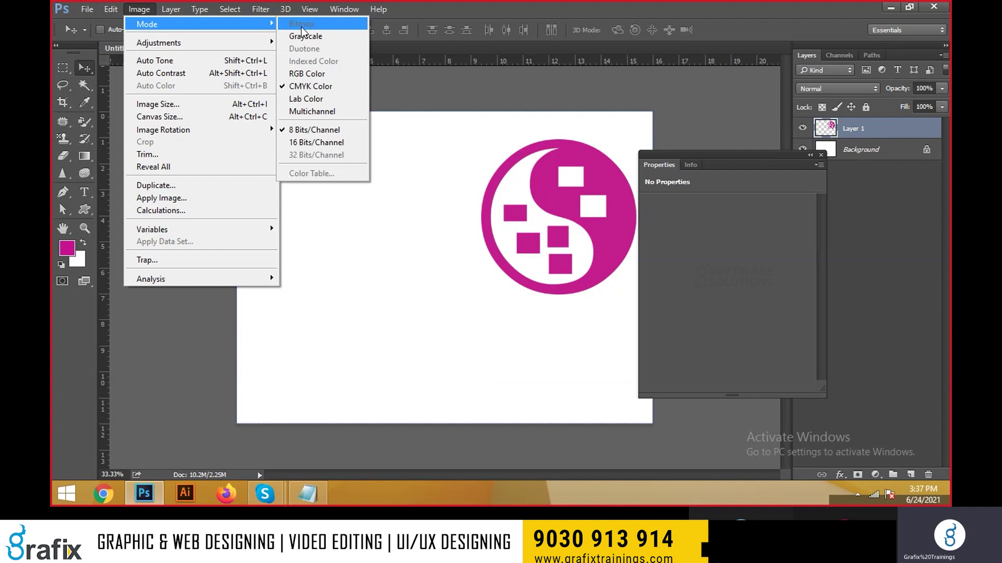
{"action": "left_click", "coordinate": [309, 73]}
{"action": "left_click", "coordinate": [608, 190]}
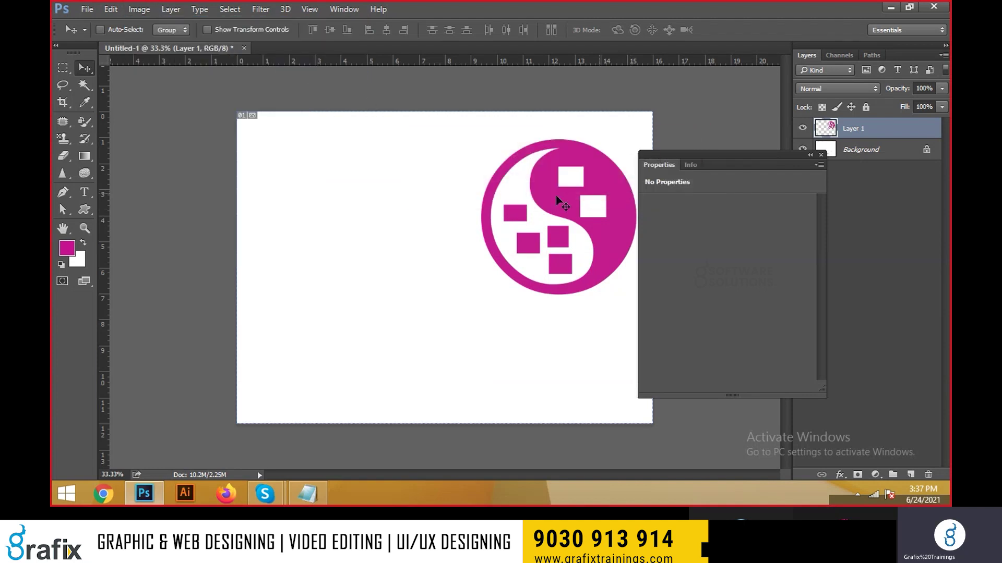
Browse the Image > Adjustments list and close it without applying anything.
{"action": "left_click", "coordinate": [140, 9]}
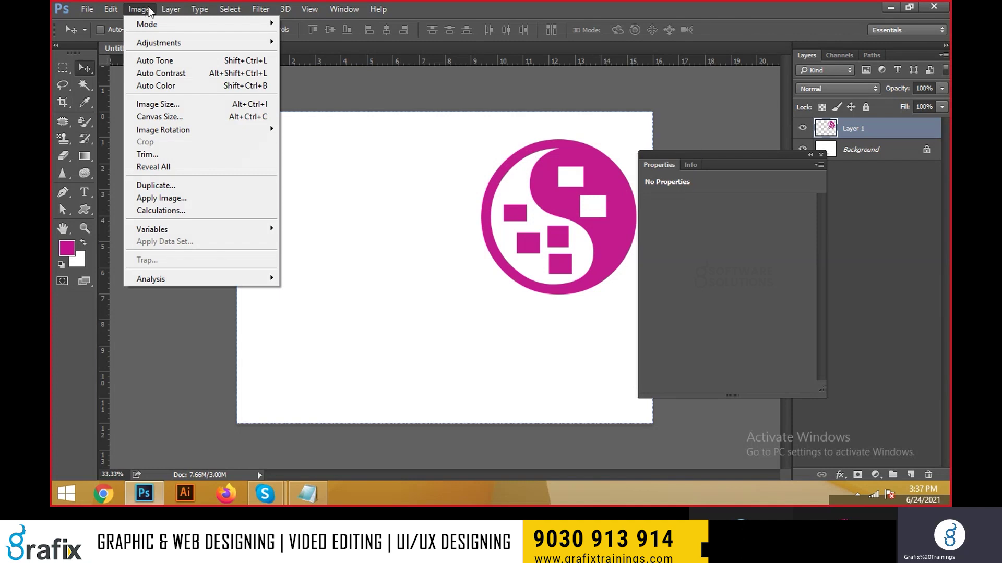
{"action": "mouse_move", "coordinate": [149, 42]}
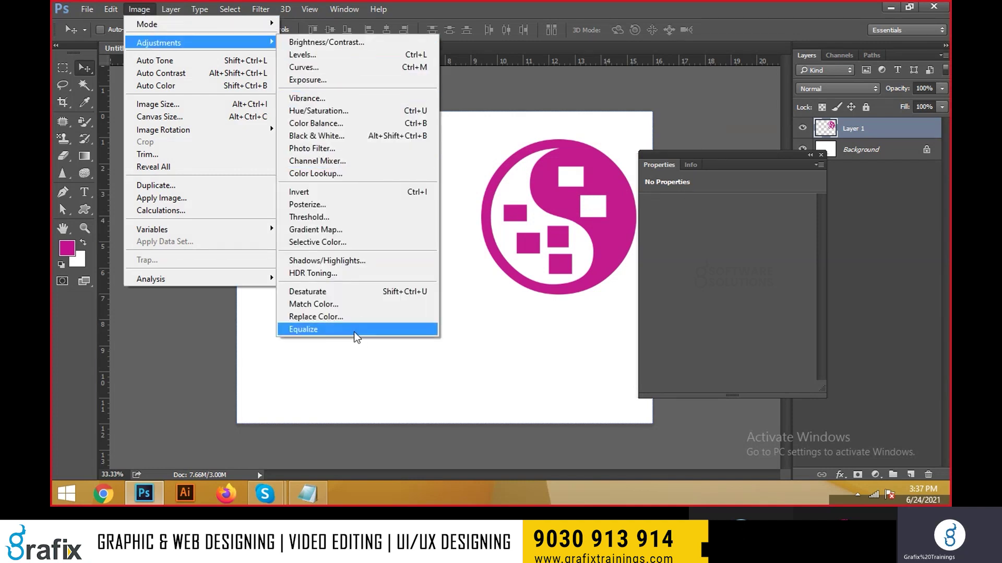
{"action": "left_click", "coordinate": [386, 269]}
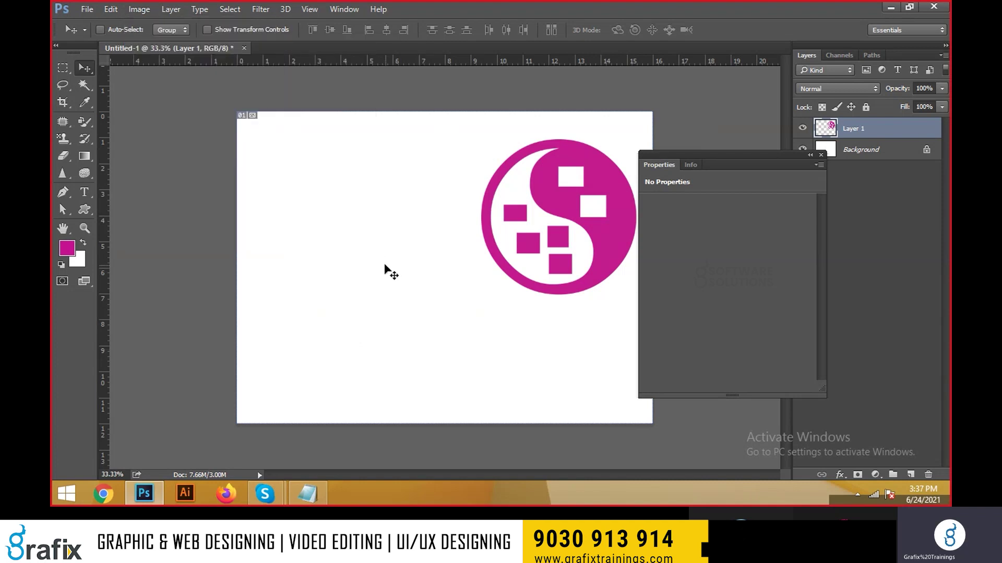
Open 'boy human' from the BACKGROUNDS folder and zoom in on it.
{"action": "key", "text": "ctrl+o"}
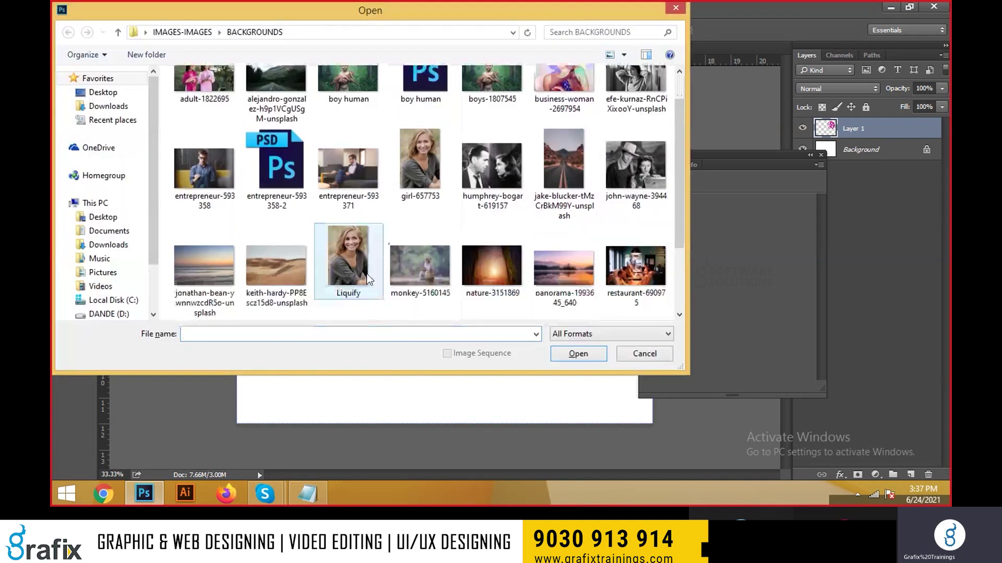
{"action": "scroll", "coordinate": [369, 279], "scroll_direction": "up", "scroll_amount": 1}
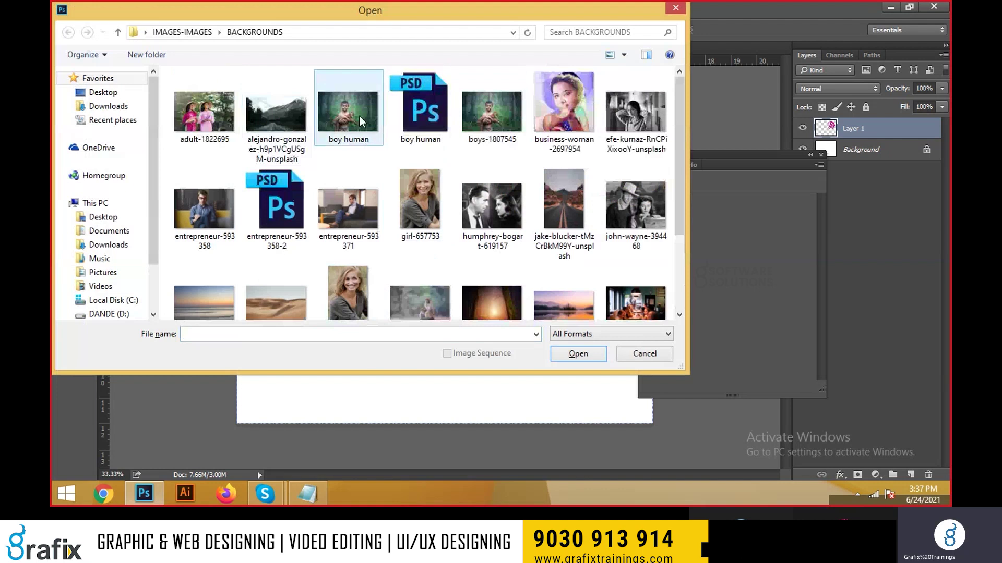
{"action": "scroll", "coordinate": [398, 263], "scroll_direction": "down", "scroll_amount": 2}
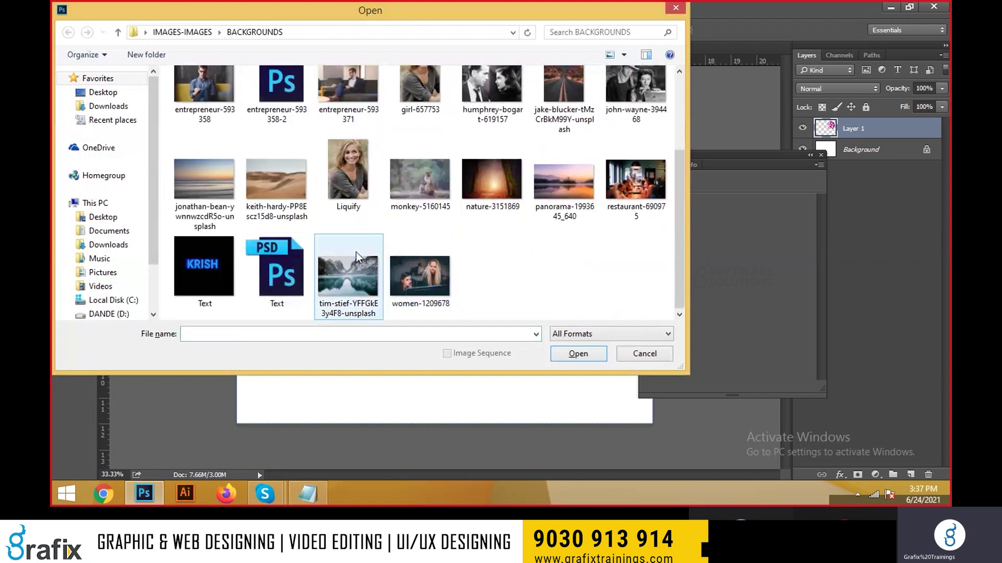
{"action": "scroll", "coordinate": [356, 252], "scroll_direction": "up", "scroll_amount": 3}
{"action": "double_click", "coordinate": [350, 124]}
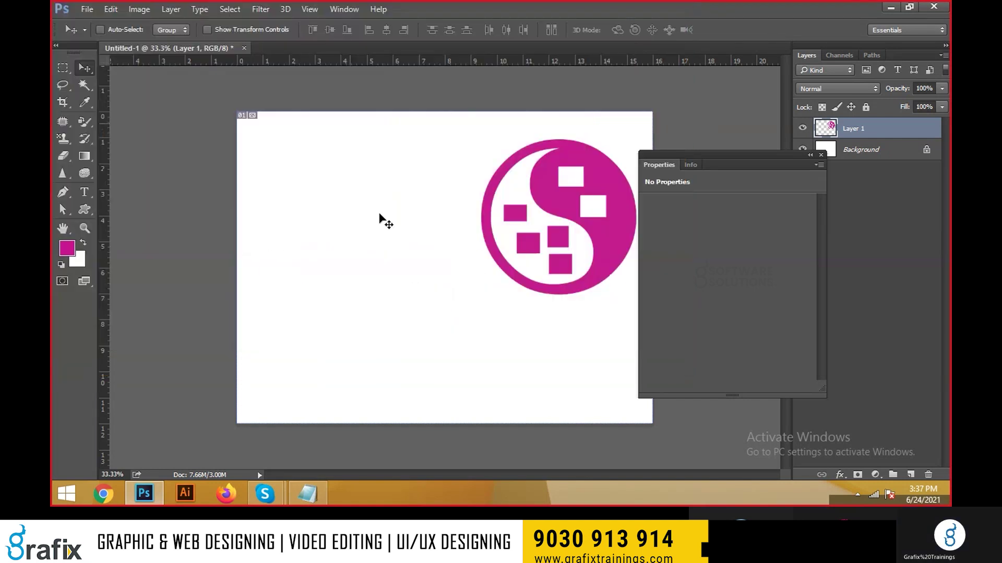
{"action": "key", "text": "ctrl+space"}
{"action": "left_click", "coordinate": [476, 258]}
Apply Auto Color to the boy photo and toggle undo to compare before and after.
{"action": "left_click", "coordinate": [475, 258]}
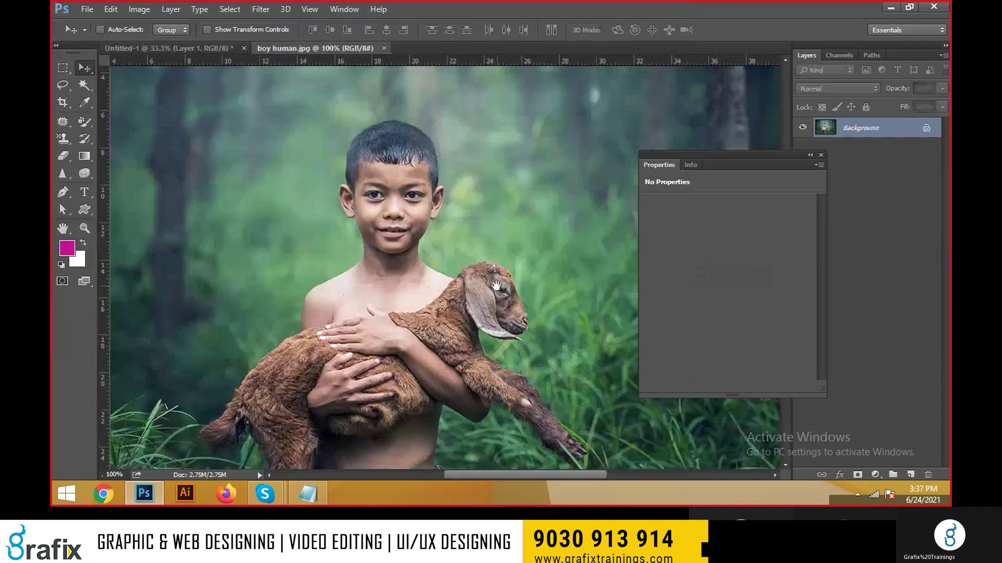
{"action": "left_click", "coordinate": [140, 10]}
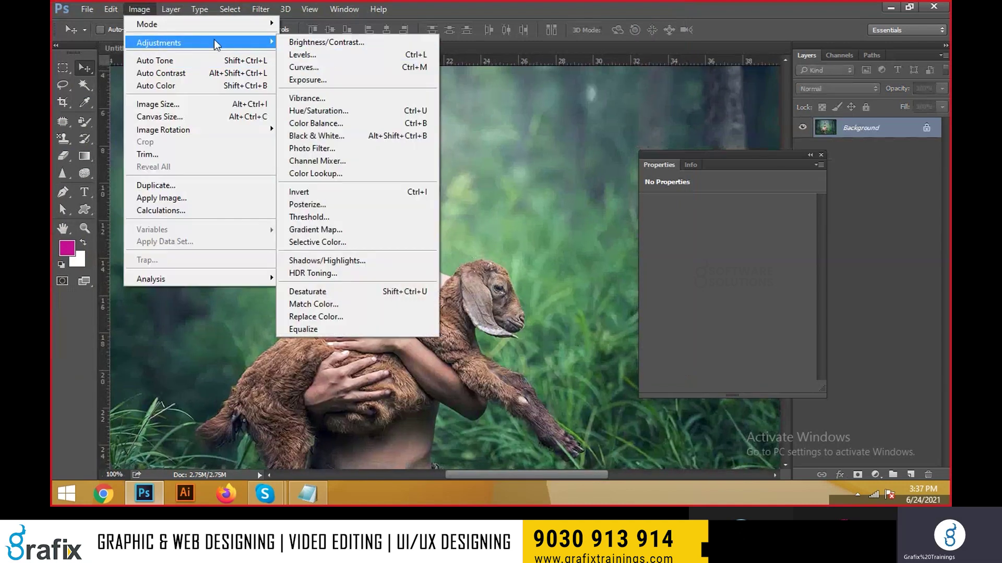
{"action": "left_click", "coordinate": [217, 85]}
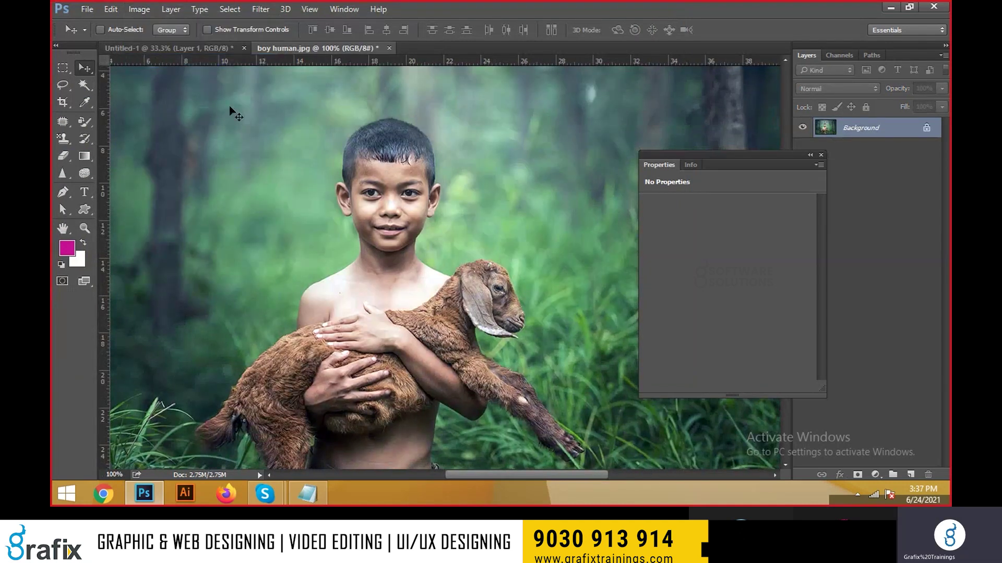
{"action": "key", "text": "ctrl+z"}
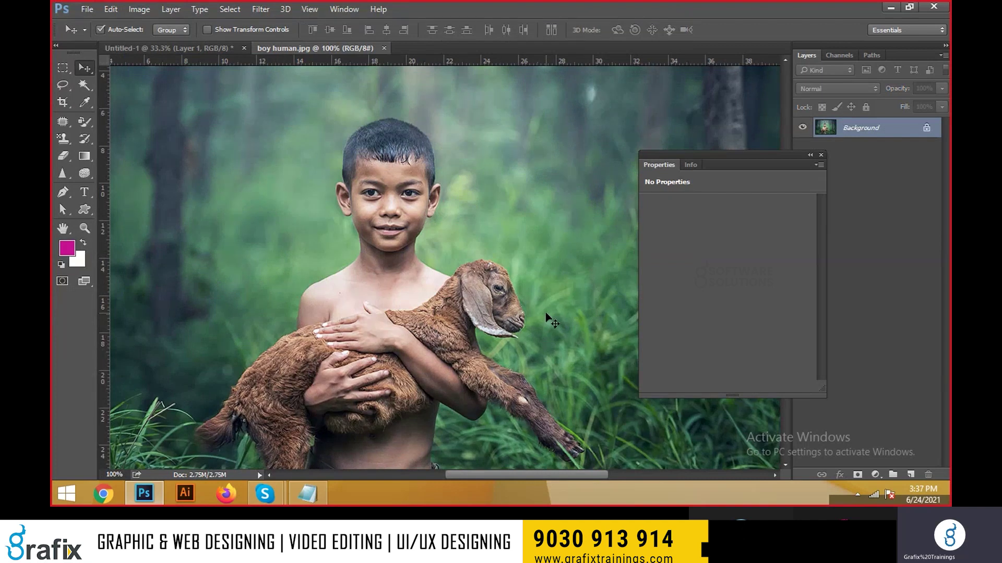
{"action": "key", "text": "ctrl+0"}
{"action": "key", "text": "ctrl+z"}
{"action": "key", "text": "ctrl+z"}
{"action": "key", "text": "ctrl+z"}
{"action": "key", "text": "ctrl+z"}
{"action": "key", "text": "ctrl+z"}
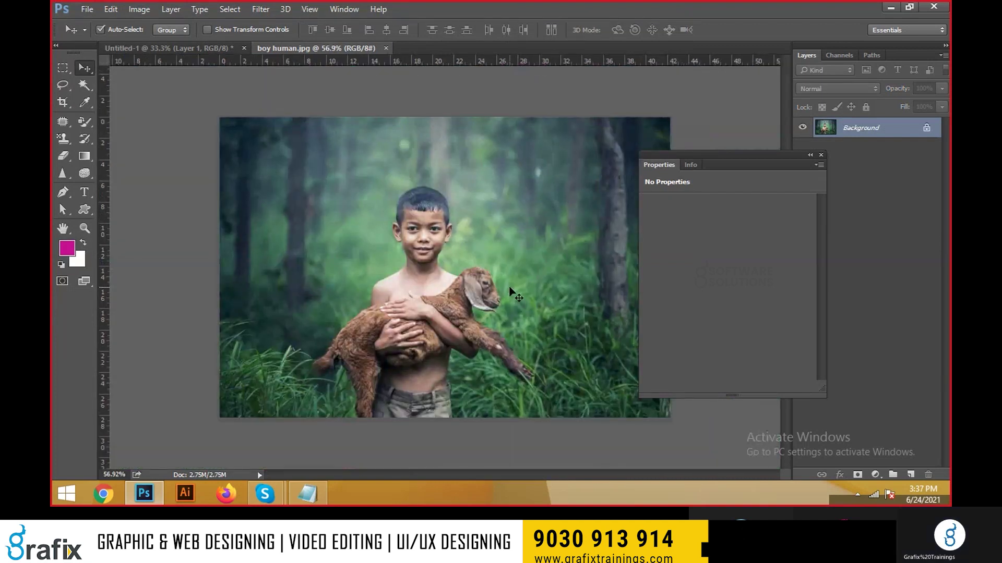
{"action": "key", "text": "ctrl+z"}
{"action": "key", "text": "ctrl+z"}
{"action": "key", "text": "ctrl+z"}
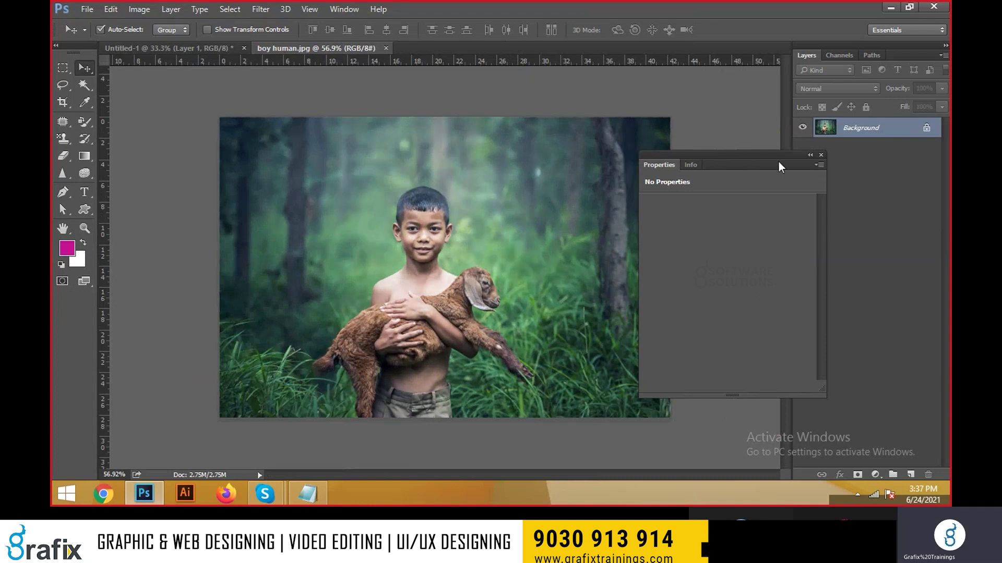
Close the empty Properties panel, reapply Auto Color, then apply Auto Contrast.
{"action": "left_click", "coordinate": [820, 155]}
{"action": "key", "text": "ctrl+z"}
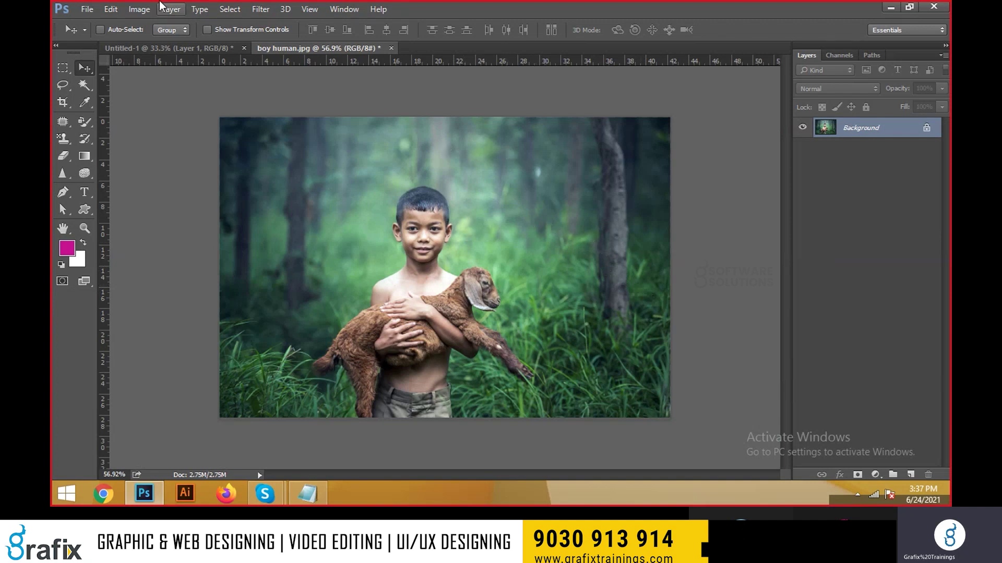
{"action": "left_click", "coordinate": [135, 9]}
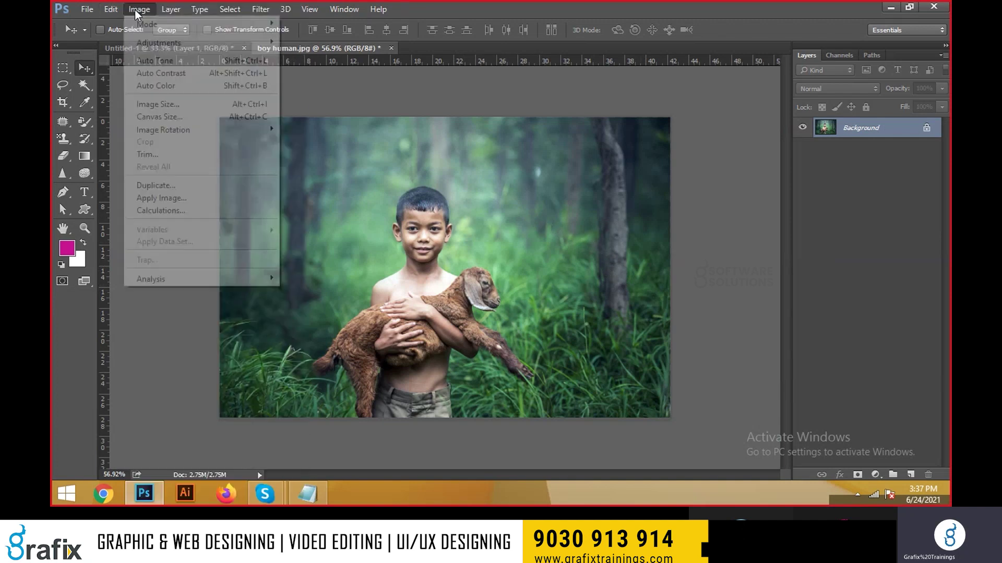
{"action": "left_click", "coordinate": [148, 77]}
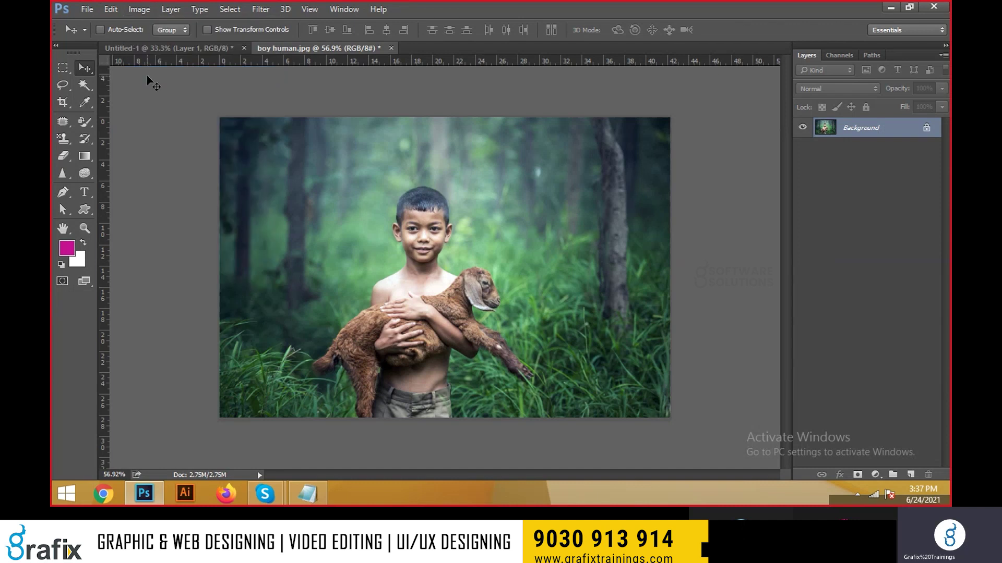
Open the entrepreneur-593371 photo and fit it on screen.
{"action": "key", "text": "ctrl+o"}
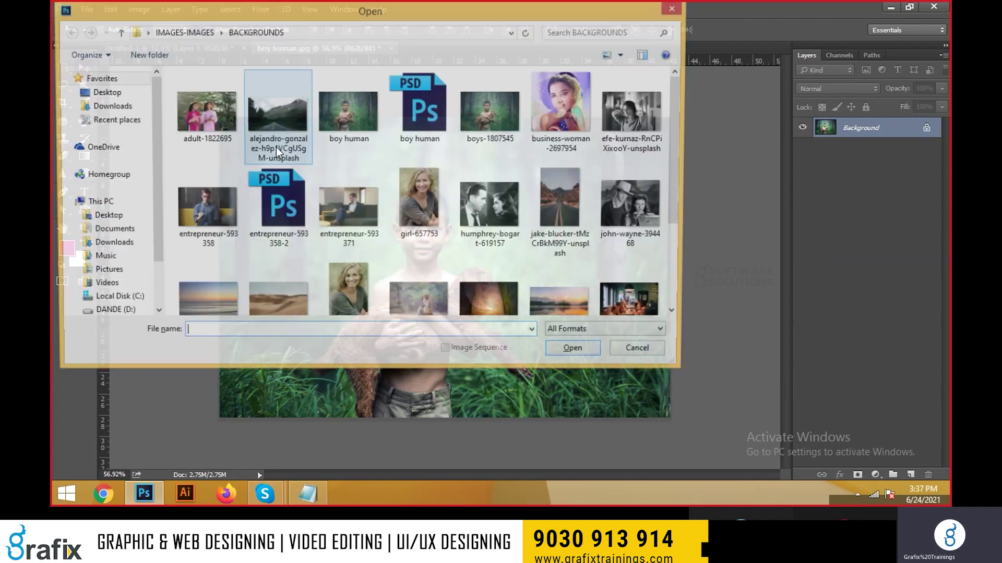
{"action": "left_click", "coordinate": [355, 217]}
{"action": "double_click", "coordinate": [355, 217]}
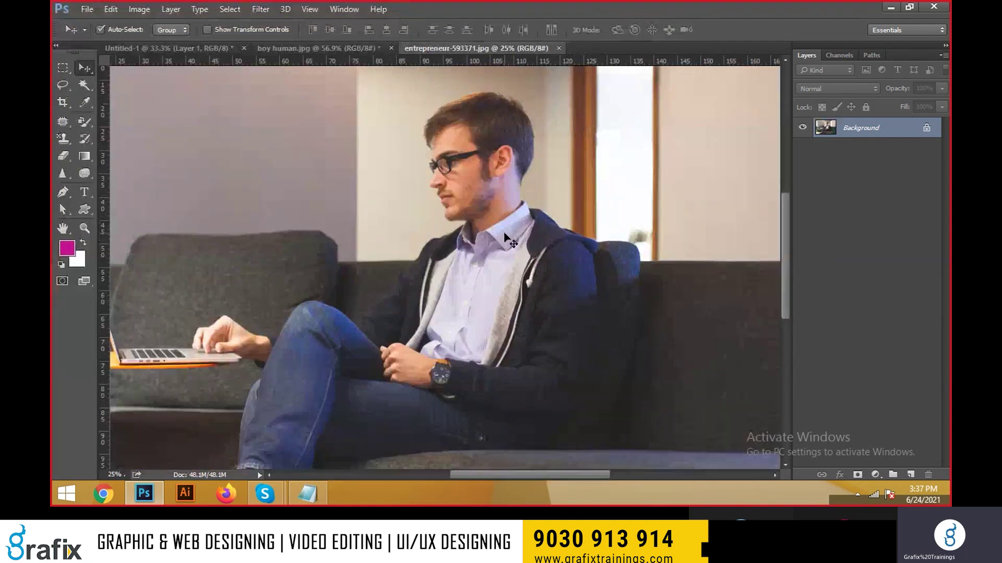
{"action": "key", "text": "ctrl+minus"}
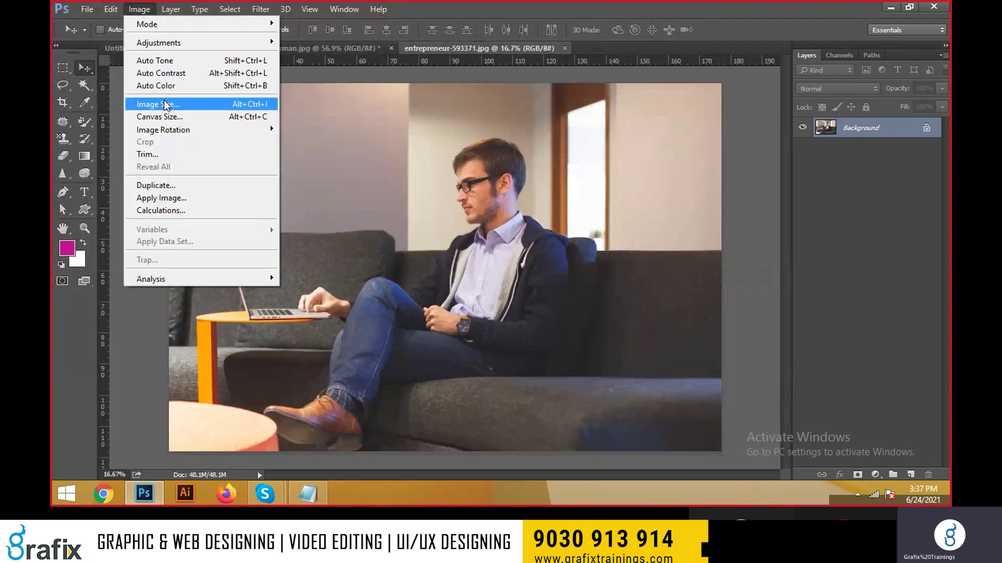
Apply Auto Contrast and Auto Color to the entrepreneur photo.
{"action": "left_click", "coordinate": [179, 73]}
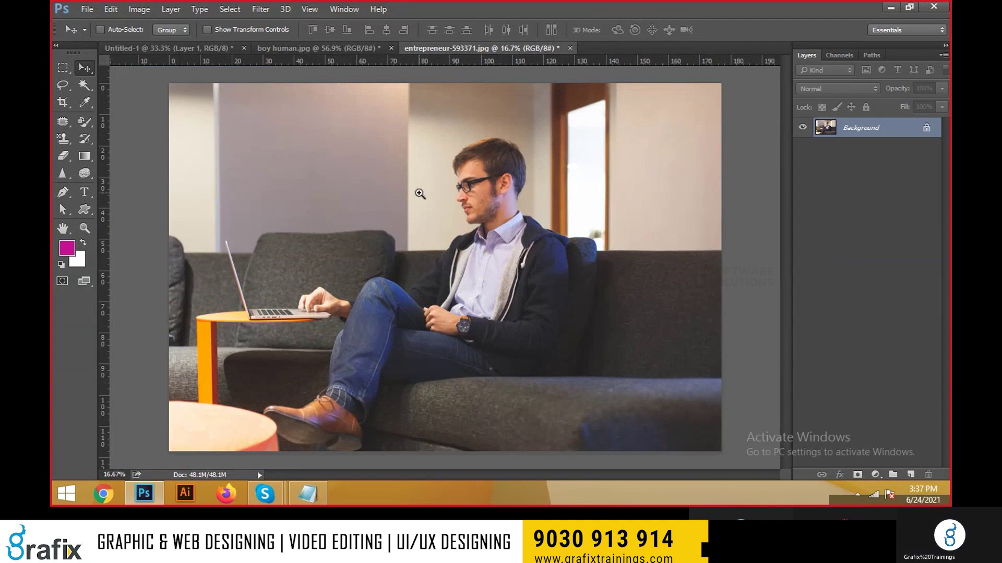
{"action": "key", "text": "ctrl+plus"}
{"action": "key", "text": "ctrl+plus"}
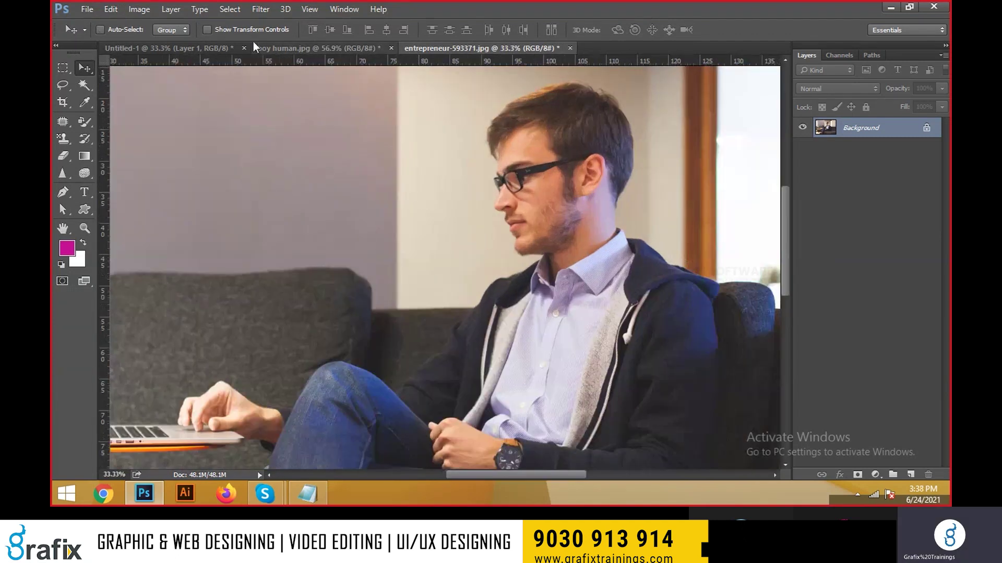
{"action": "left_click", "coordinate": [139, 9]}
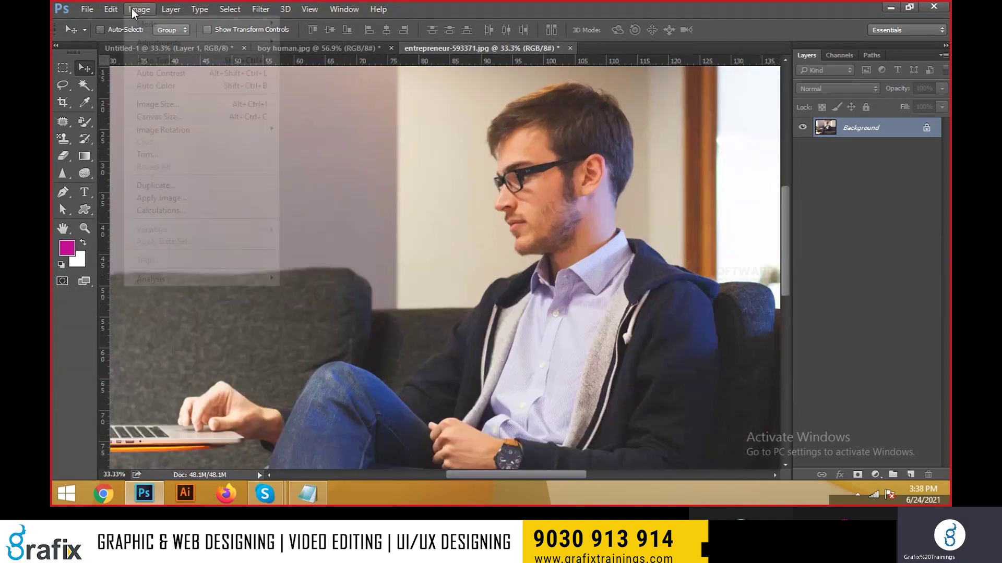
{"action": "left_click", "coordinate": [163, 85]}
{"action": "key", "text": "ctrl+0"}
Zoom in on the sofa area and apply Auto Color again.
{"action": "scroll", "coordinate": [405, 226], "scroll_direction": "down", "scroll_amount": 2}
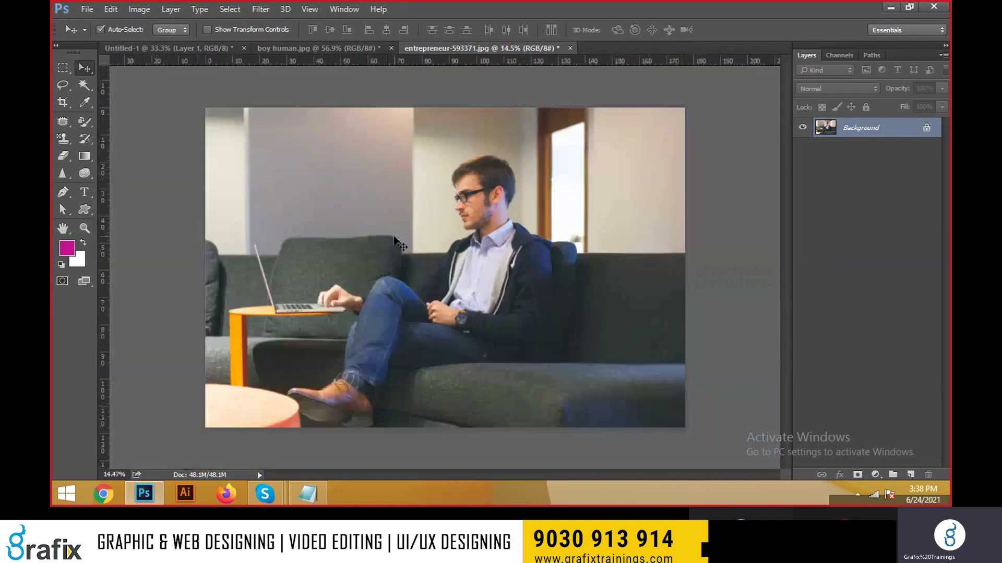
{"action": "key", "text": "ctrl+plus"}
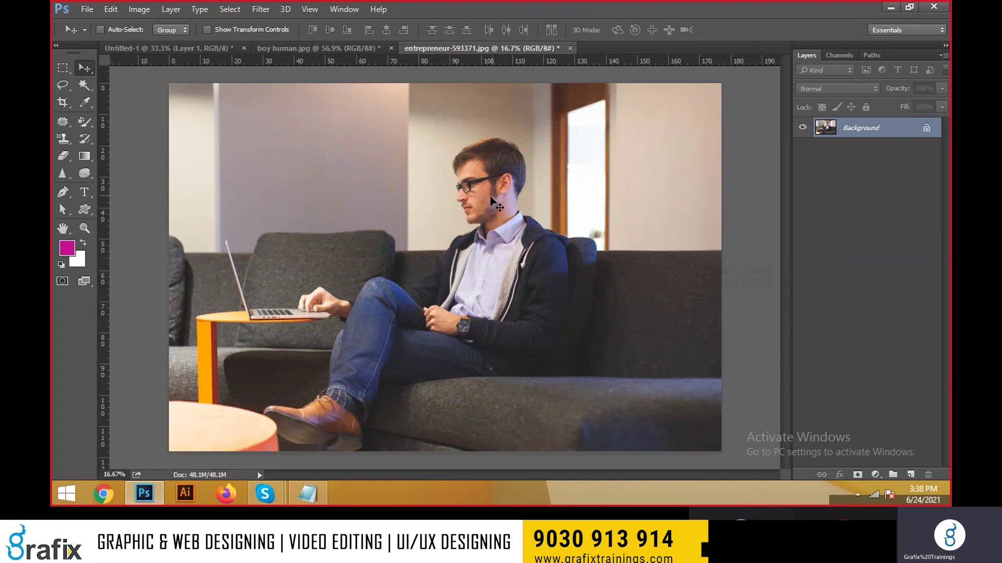
{"action": "left_click", "coordinate": [293, 261], "text": "ctrl"}
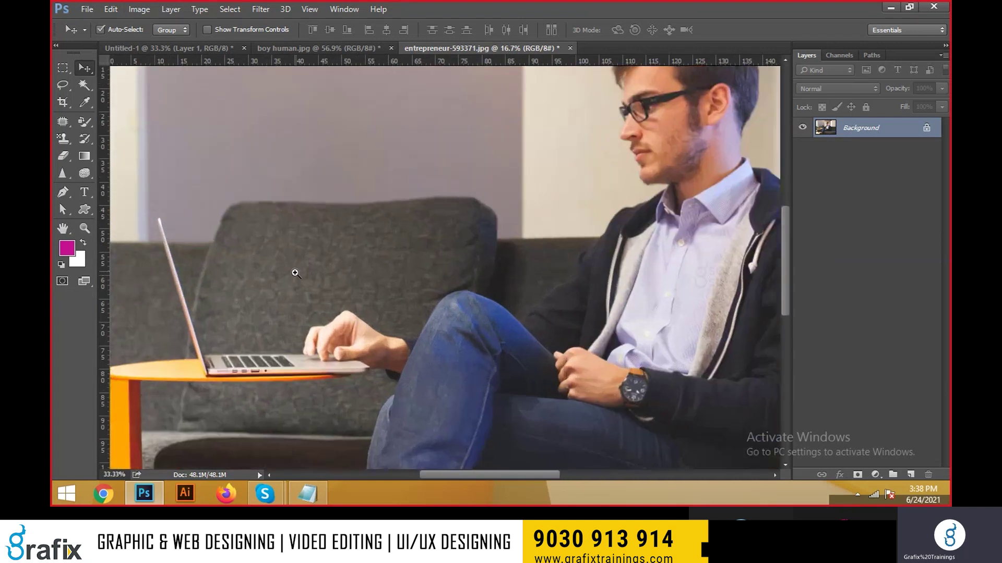
{"action": "scroll", "coordinate": [348, 230], "scroll_direction": "down", "scroll_amount": 3}
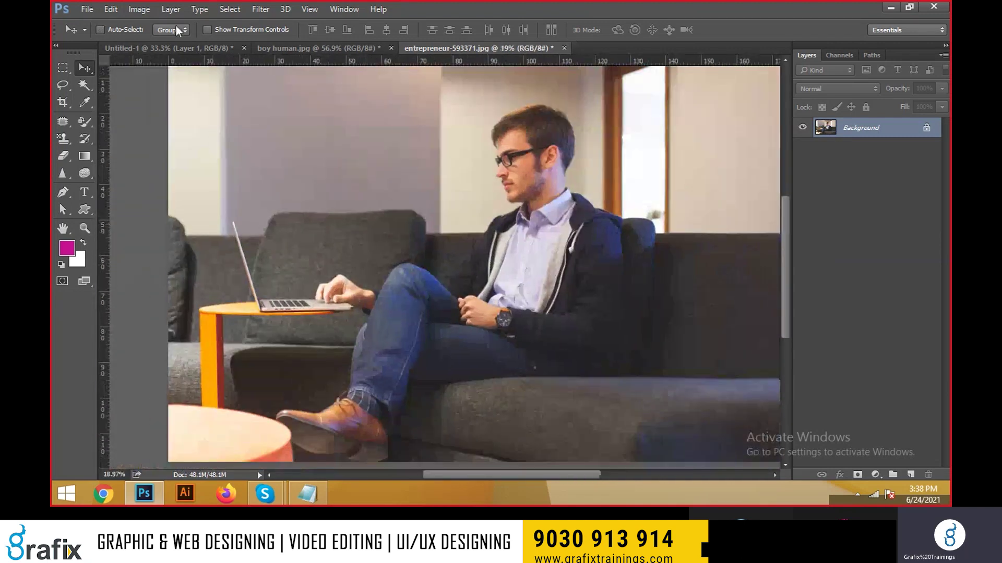
{"action": "left_click", "coordinate": [139, 9]}
{"action": "left_click", "coordinate": [157, 85]}
{"action": "left_click", "coordinate": [139, 9]}
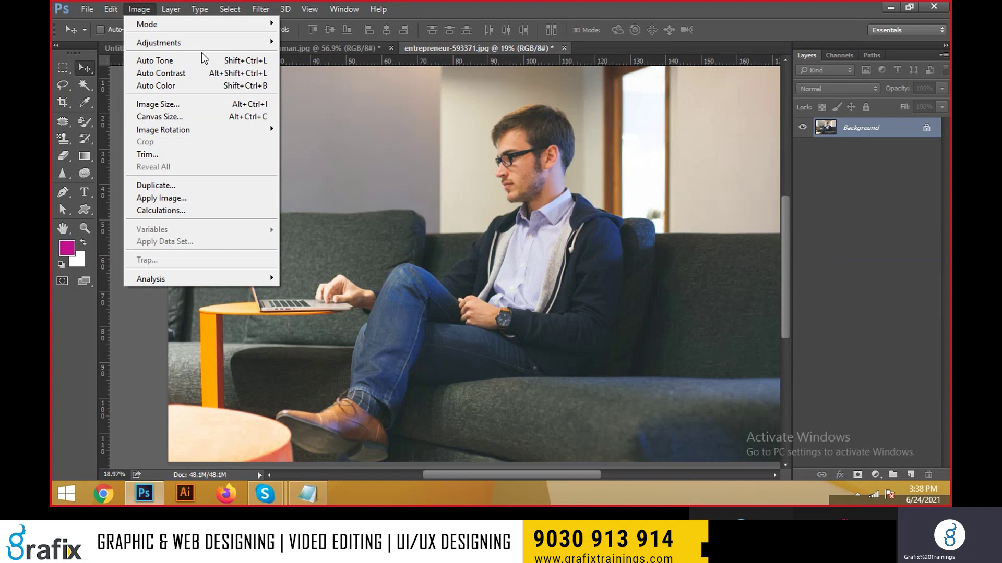
Glance at Image Size, close it unchanged, and zoom out to fit the photo.
{"action": "left_click", "coordinate": [200, 102]}
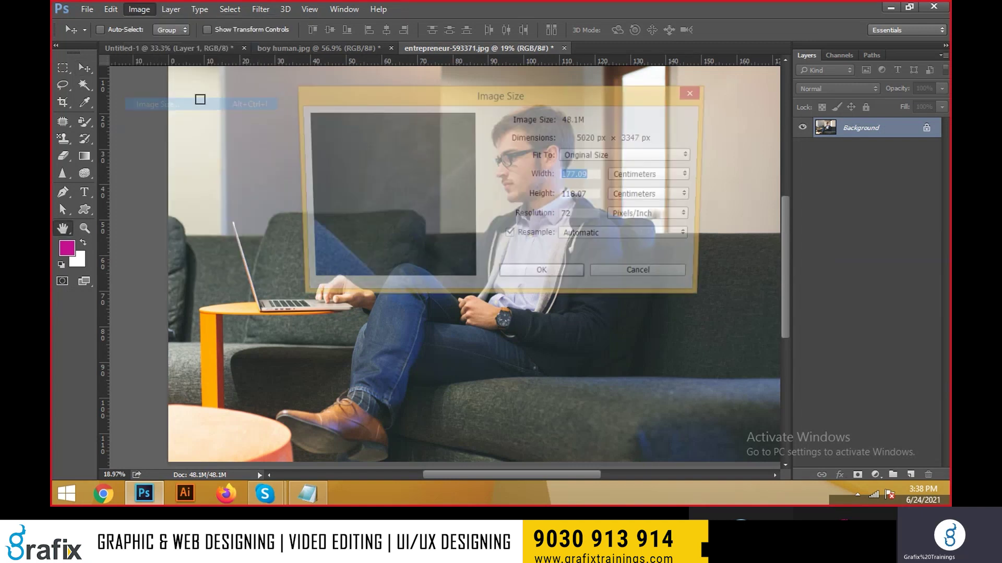
{"action": "key", "text": "Escape"}
{"action": "key", "text": "v"}
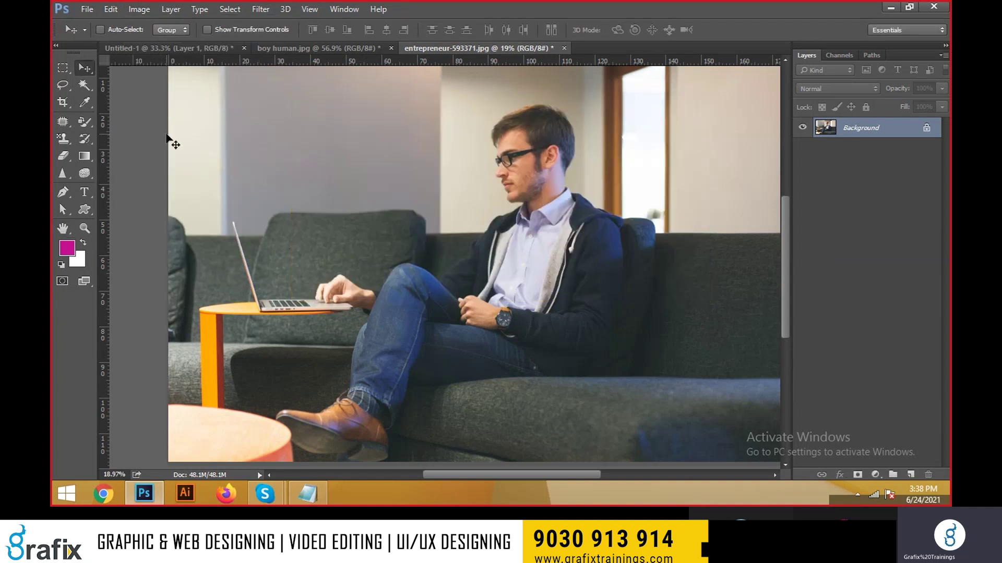
{"action": "key", "text": "ctrl+minus"}
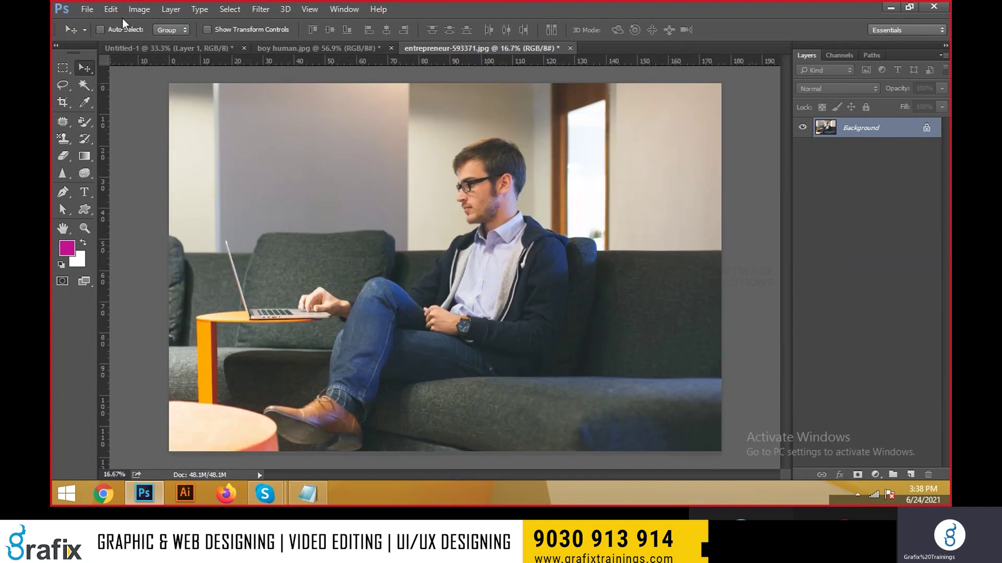
Set the Image Size width units to Inches and inspect the size fields.
{"action": "left_click", "coordinate": [134, 11]}
{"action": "left_click", "coordinate": [158, 104]}
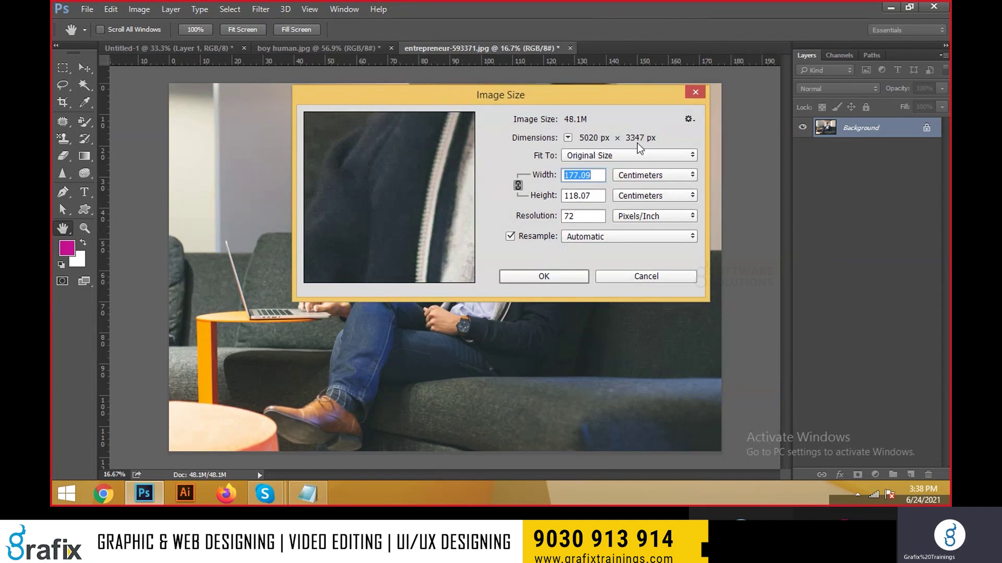
{"action": "left_click", "coordinate": [663, 174]}
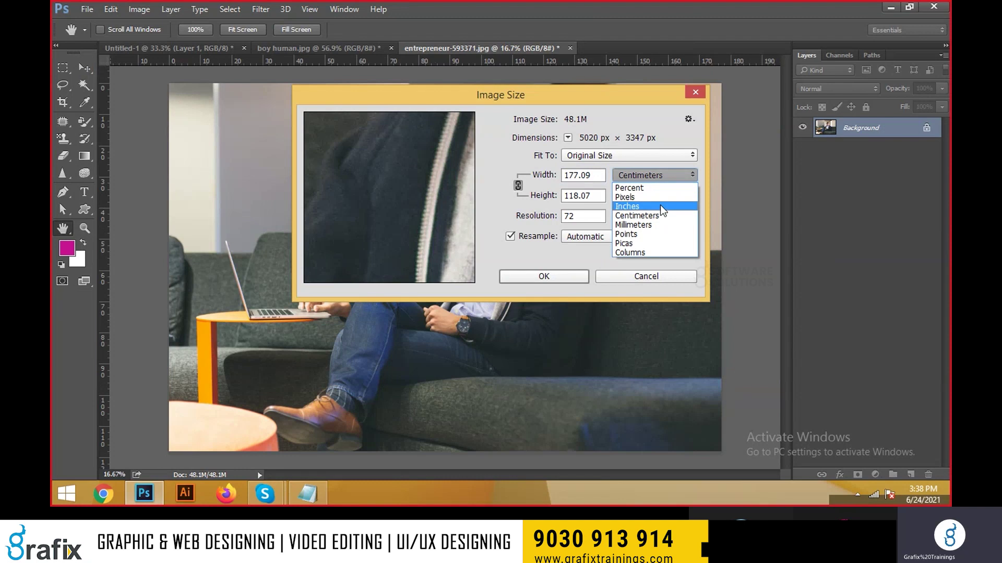
{"action": "left_click", "coordinate": [660, 205]}
{"action": "double_click", "coordinate": [594, 204]}
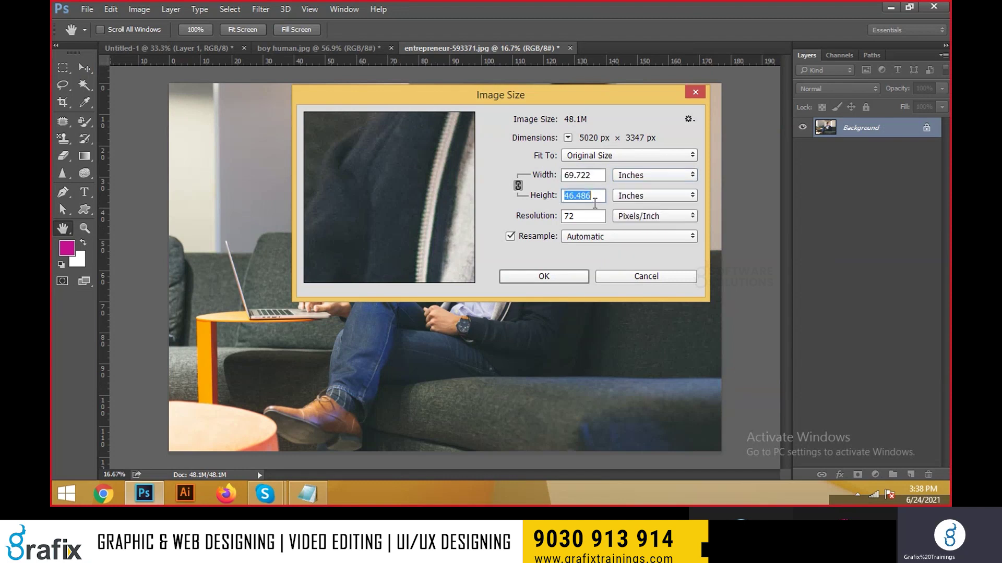
{"action": "double_click", "coordinate": [579, 216]}
{"action": "double_click", "coordinate": [577, 175]}
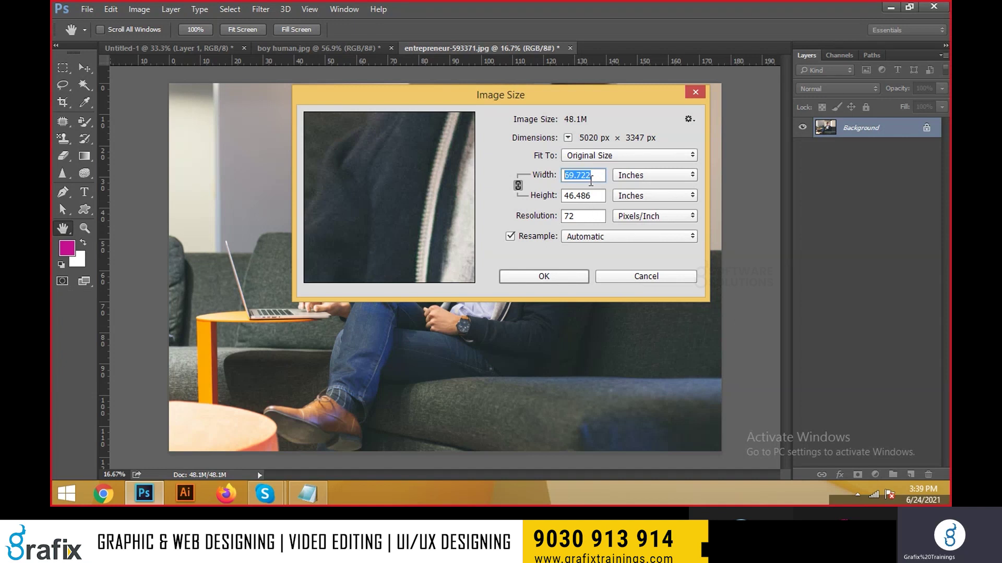
{"action": "left_click_drag", "start_coordinate": [591, 181], "coordinate": [565, 195]}
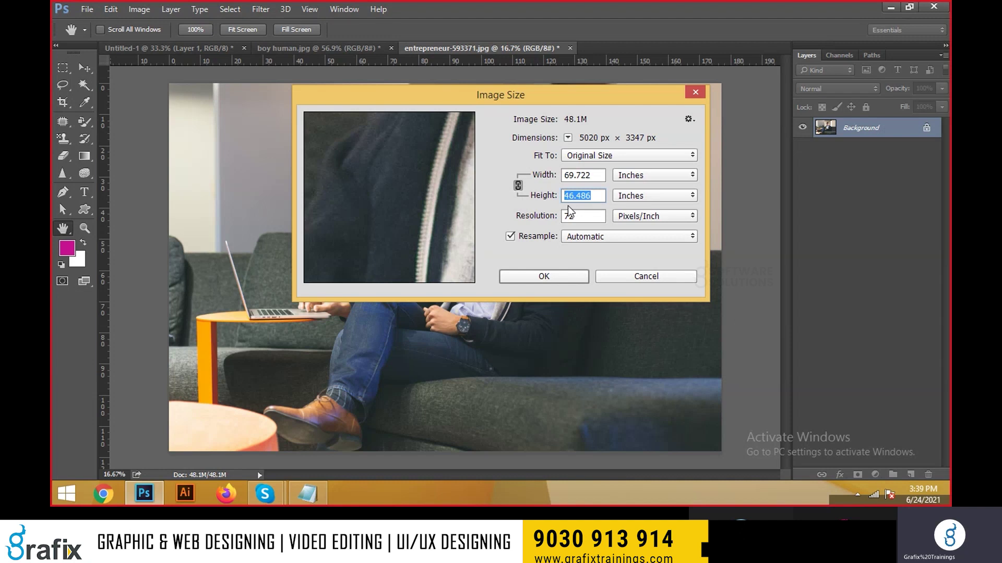
Try Width 12 and Height 12, then cancel, leaving the photo unresized.
{"action": "key", "text": "shift+Tab"}
{"action": "type", "text": "12"}
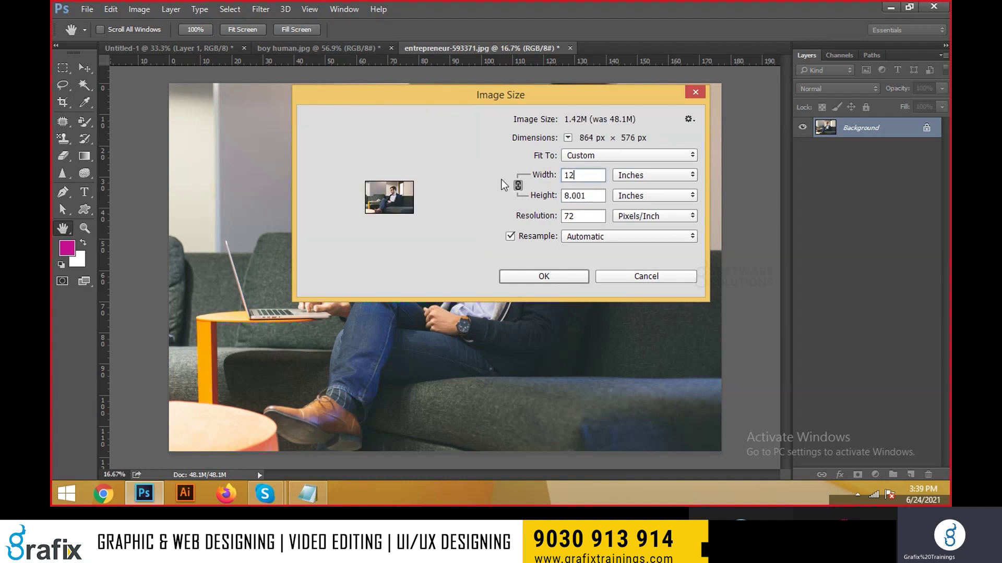
{"action": "key", "text": "Tab"}
{"action": "type", "text": "12"}
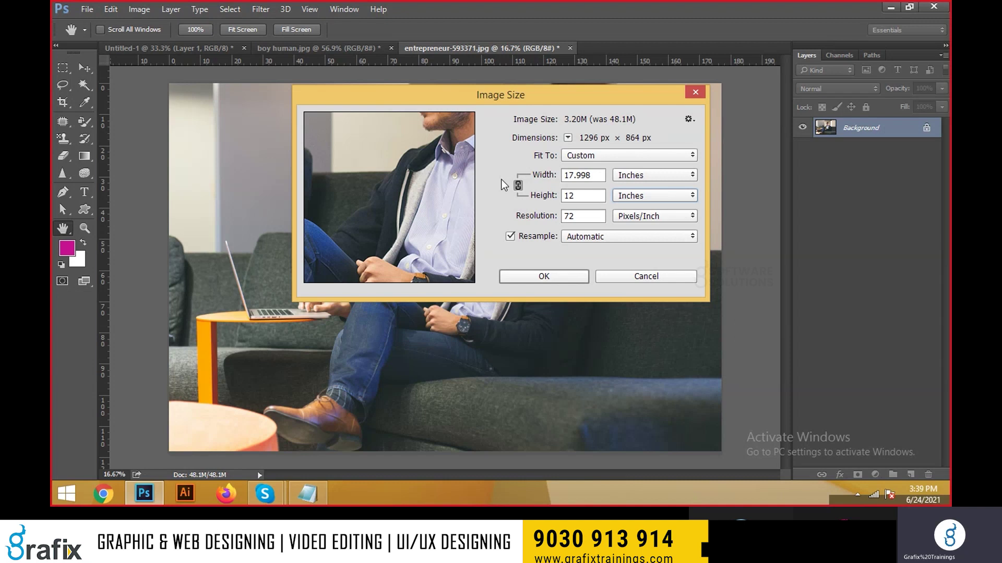
{"action": "double_click", "coordinate": [591, 219]}
{"action": "left_click", "coordinate": [640, 277]}
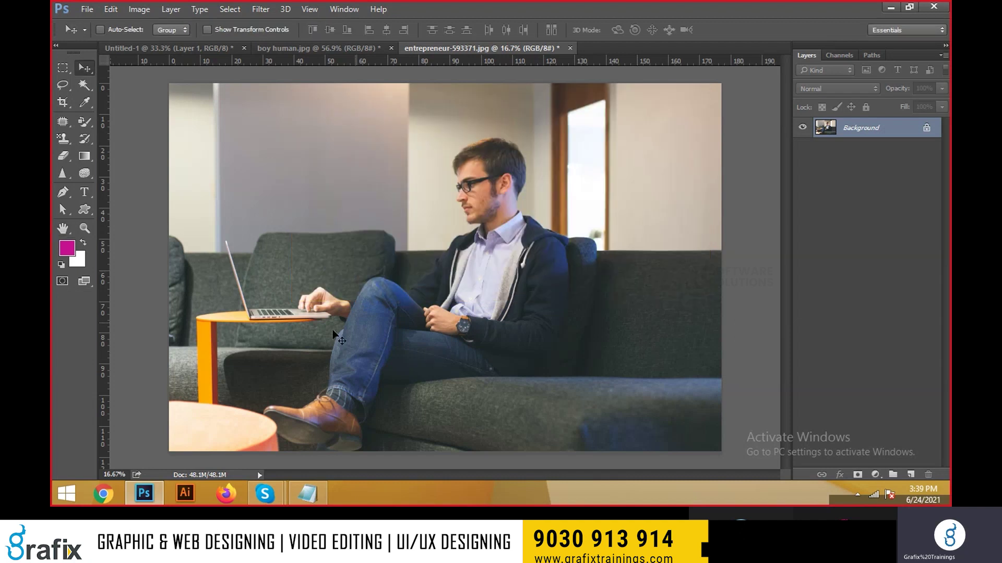
Add the line 'ctrl+alt+i = Image size (Increase and Decrease)' to the Notepad notes.
{"action": "left_click", "coordinate": [320, 499]}
{"action": "left_click", "coordinate": [481, 440]}
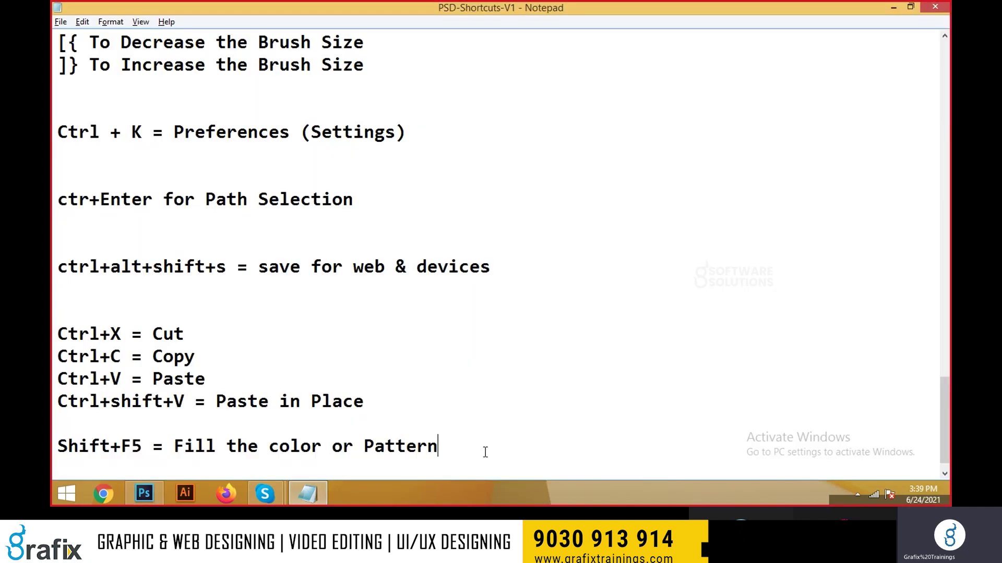
{"action": "key", "text": "Return"}
{"action": "key", "text": "Return"}
{"action": "type", "text": "ctrl"}
{"action": "type", "text": "alt"}
{"action": "key", "text": "BackSpace"}
{"action": "key", "text": "BackSpace"}
{"action": "key", "text": "BackSpace"}
{"action": "type", "text": "lat"}
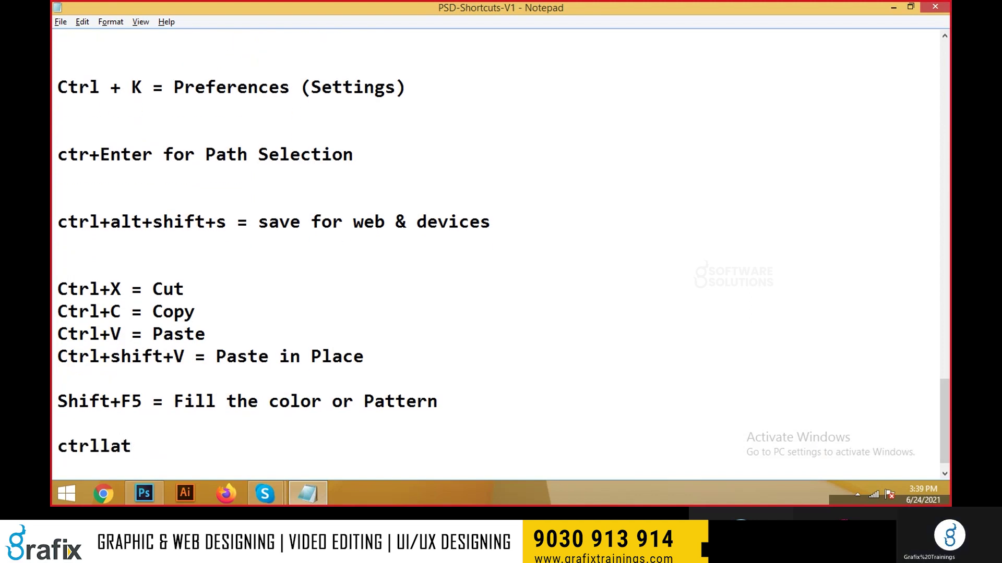
{"action": "key", "text": "BackSpace"}
{"action": "key", "text": "BackSpace"}
{"action": "key", "text": "BackSpace"}
{"action": "type", "text": "+alt+o"}
{"action": "key", "text": "BackSpace"}
{"action": "key", "text": "BackSpace"}
{"action": "type", "text": "i = Images"}
{"action": "key", "text": "BackSpace"}
{"action": "key", "text": "BackSpace"}
{"action": "type", "text": "size (Incresase"}
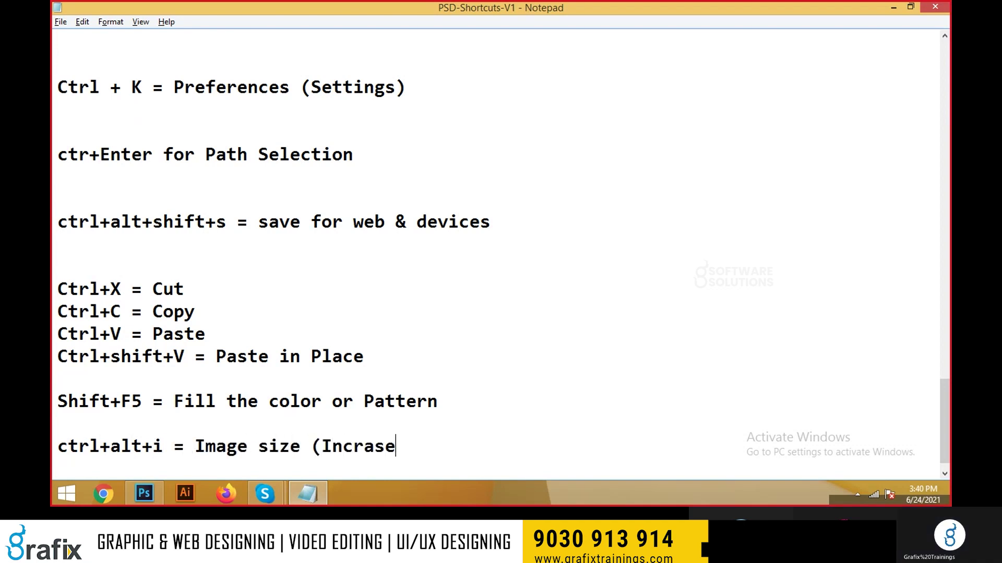
{"action": "key", "text": "BackSpace"}
{"action": "key", "text": "BackSpace"}
{"action": "key", "text": "BackSpace"}
{"action": "type", "text": "esase"}
{"action": "key", "text": "BackSpace"}
{"action": "key", "text": "BackSpace"}
{"action": "key", "text": "BackSpace"}
{"action": "key", "text": "BackSpace"}
{"action": "key", "text": "BackSpace"}
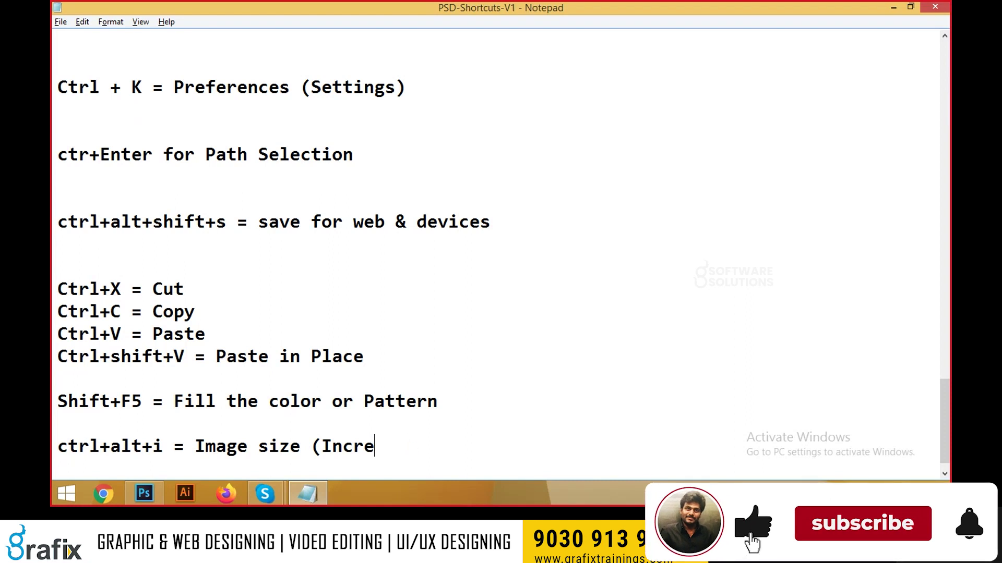
{"action": "type", "text": "ase and decrease)"}
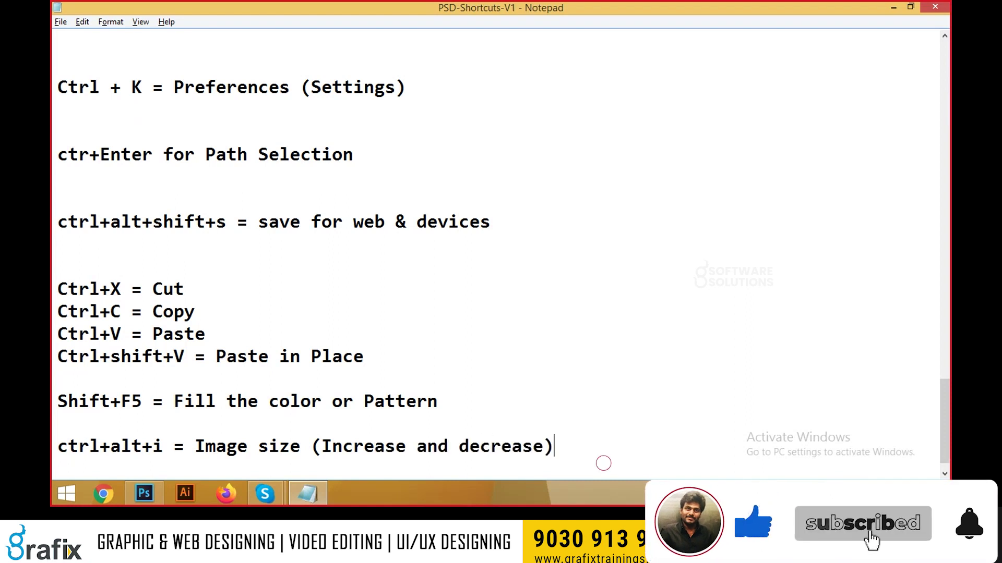
{"action": "left_click_drag", "start_coordinate": [458, 447], "coordinate": [468, 447]}
{"action": "type", "text": "D"}
{"action": "left_click", "coordinate": [576, 452]}
{"action": "key", "text": "Return"}
Duplicate that line and edit it into 'ctrl+alt+C = Document size (Increase and Decrease)'.
{"action": "left_click_drag", "start_coordinate": [559, 427], "coordinate": [57, 424]}
{"action": "key", "text": "ctrl+c"}
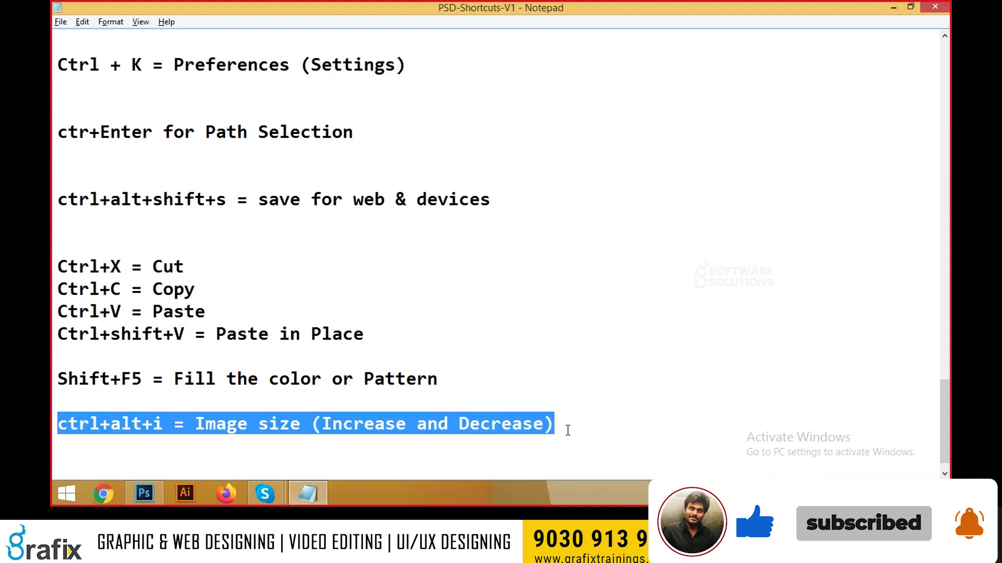
{"action": "left_click", "coordinate": [548, 464]}
{"action": "key", "text": "ctrl+v"}
{"action": "left_click_drag", "start_coordinate": [161, 440], "coordinate": [152, 441]}
{"action": "type", "text": "C"}
{"action": "left_click_drag", "start_coordinate": [248, 447], "coordinate": [195, 447]}
{"action": "type", "text": "Document"}
{"action": "left_click_drag", "start_coordinate": [354, 447], "coordinate": [638, 434]}
{"action": "left_click", "coordinate": [638, 434]}
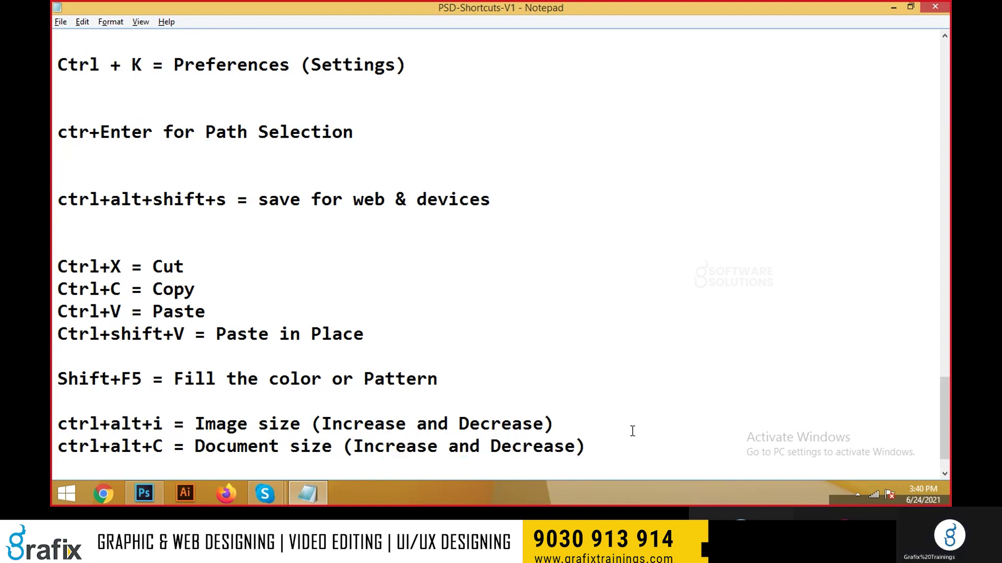
Capitalize the I in the Image size shortcut and return to Photoshop.
{"action": "left_click_drag", "start_coordinate": [161, 425], "coordinate": [154, 425]}
{"action": "type", "text": "I"}
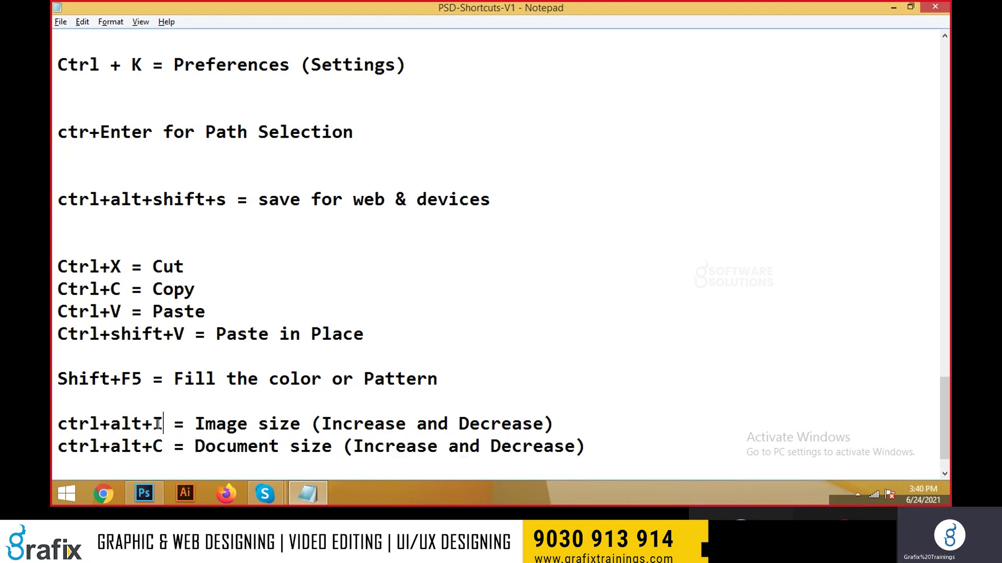
{"action": "left_click_drag", "start_coordinate": [585, 447], "coordinate": [58, 423]}
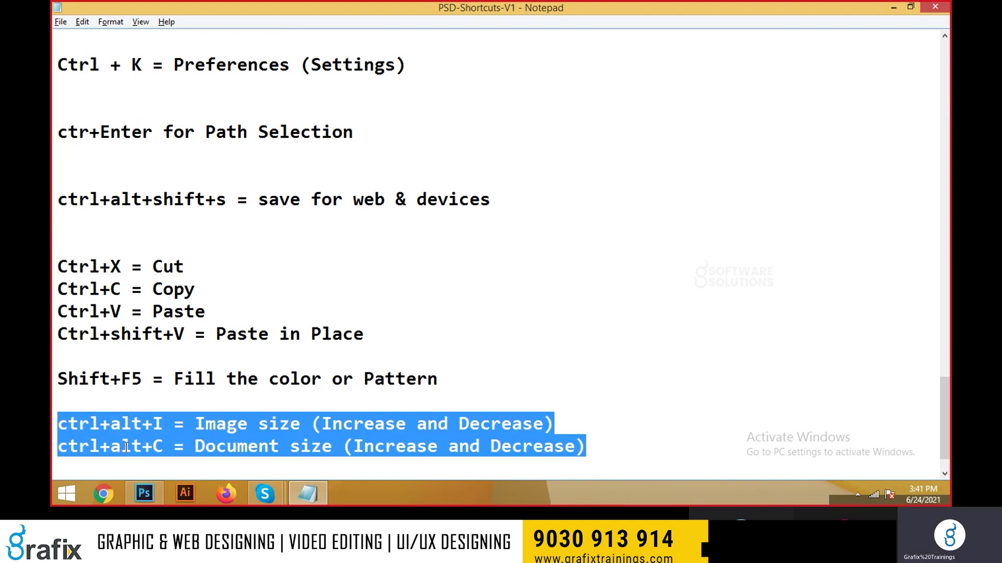
{"action": "key", "text": "alt+Tab"}
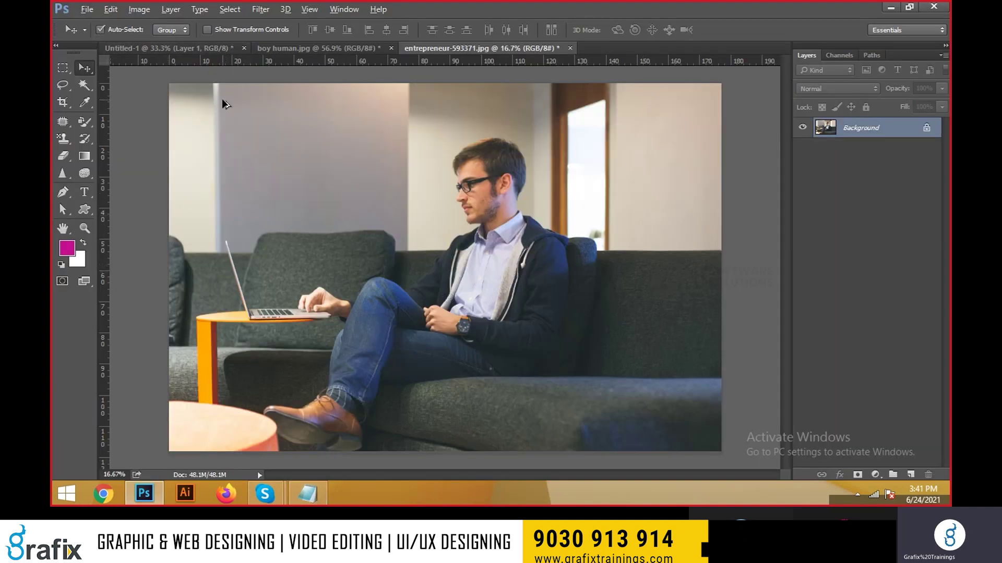
Resize the sofa photo to 10 inches wide in Image Size.
{"action": "key", "text": "ctrl+alt+i"}
{"action": "key", "text": "Tab"}
{"action": "key", "text": "shift+Tab"}
{"action": "left_click", "coordinate": [628, 177]}
{"action": "left_click", "coordinate": [624, 202]}
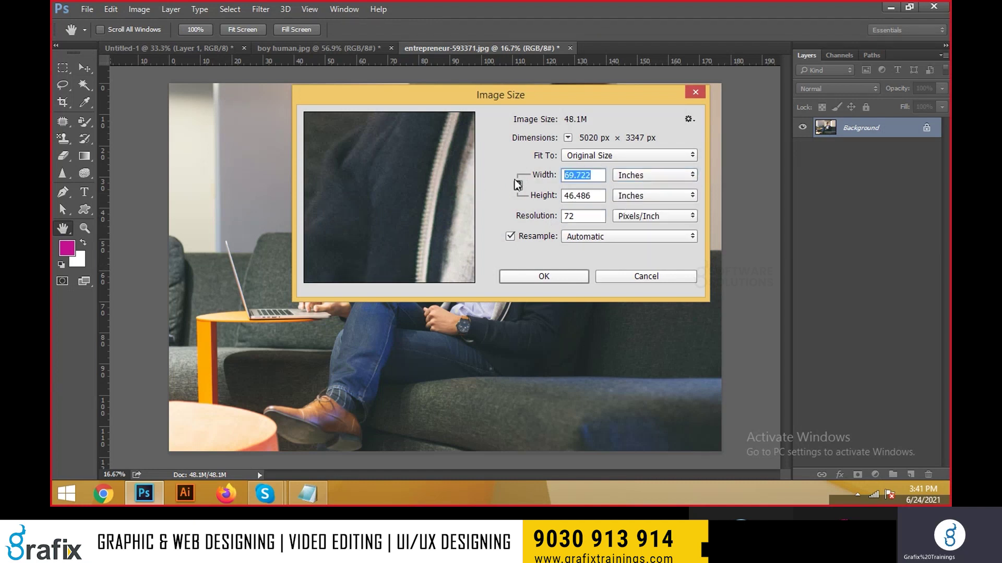
{"action": "type", "text": "10"}
{"action": "key", "text": "Return"}
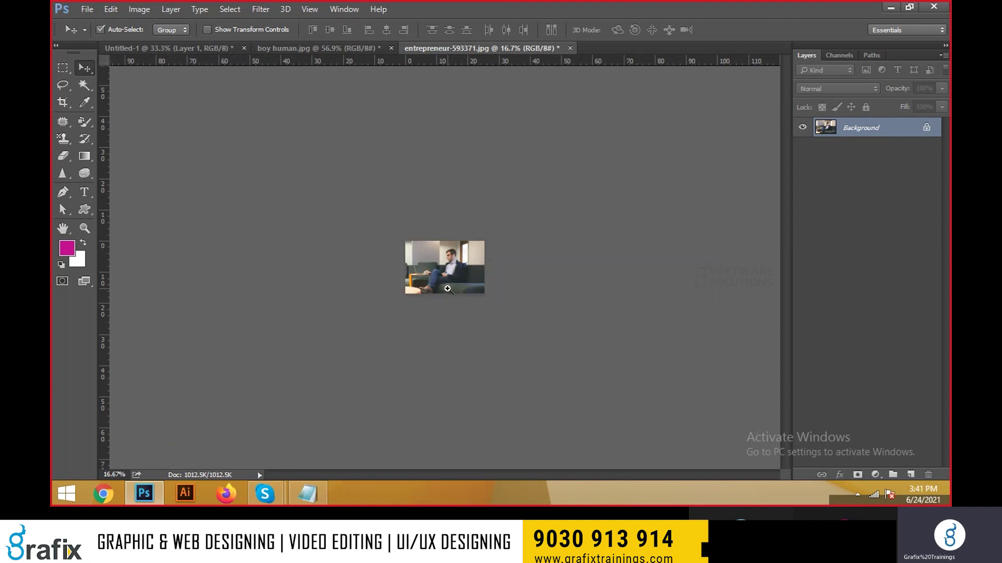
Zoom in on the man's face to 100% to inspect the resized photo.
{"action": "left_click", "coordinate": [448, 289]}
{"action": "left_click", "coordinate": [447, 289]}
{"action": "left_click", "coordinate": [470, 286]}
{"action": "left_click", "coordinate": [519, 279]}
{"action": "left_click", "coordinate": [519, 280]}
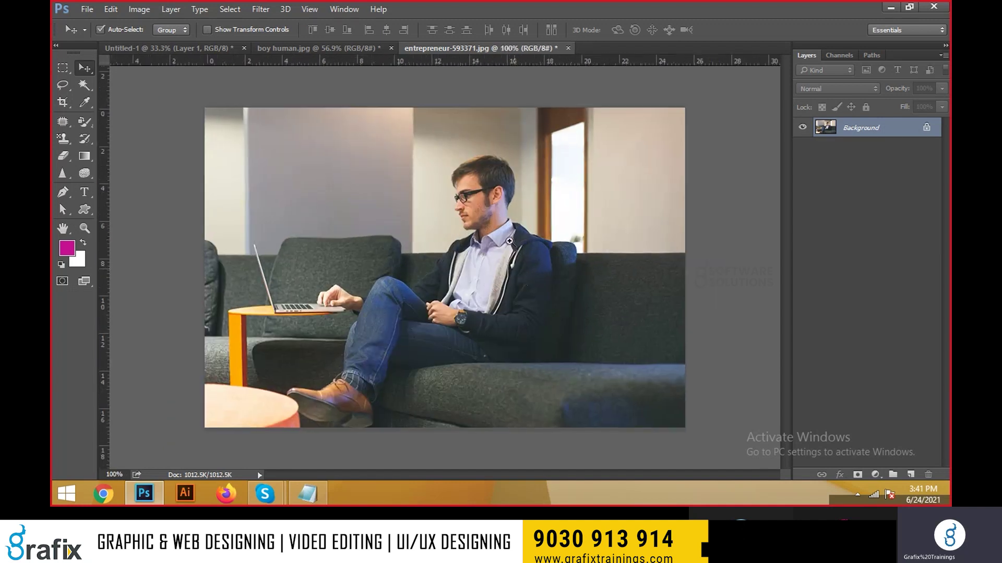
{"action": "left_click", "coordinate": [485, 229]}
{"action": "left_click", "coordinate": [491, 167]}
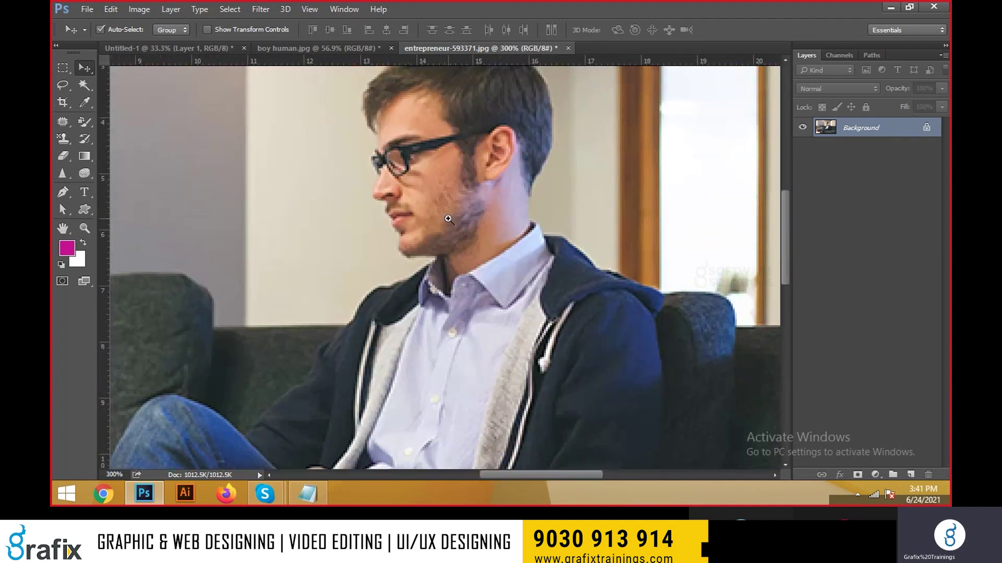
{"action": "left_click", "coordinate": [448, 219]}
{"action": "key", "text": "ctrl+equal"}
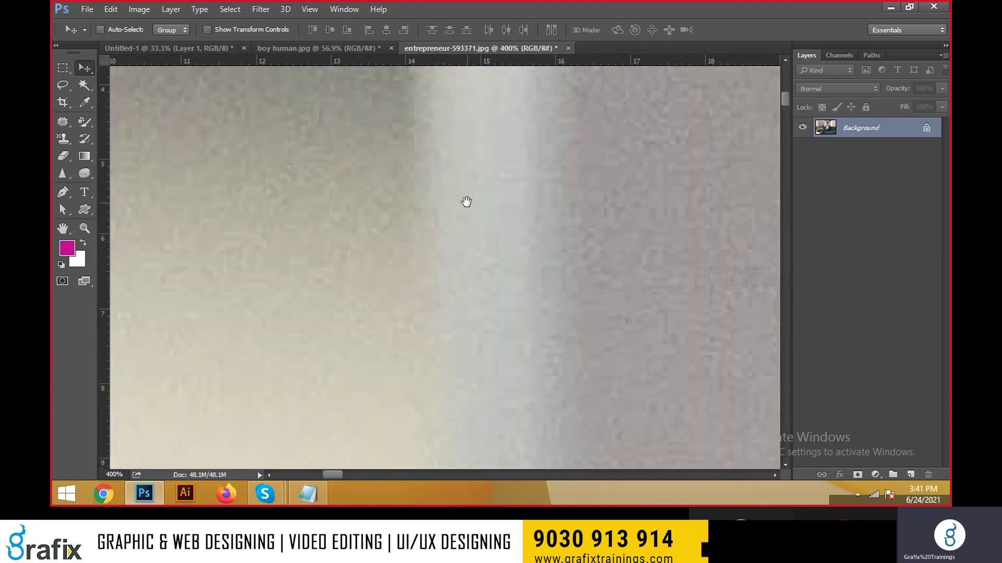
{"action": "key", "text": "ctrl+equal"}
{"action": "key", "text": "ctrl+0"}
{"action": "key", "text": "ctrl+equal"}
{"action": "key", "text": "ctrl+equal"}
{"action": "key", "text": "ctrl+equal"}
{"action": "key", "text": "ctrl+equal"}
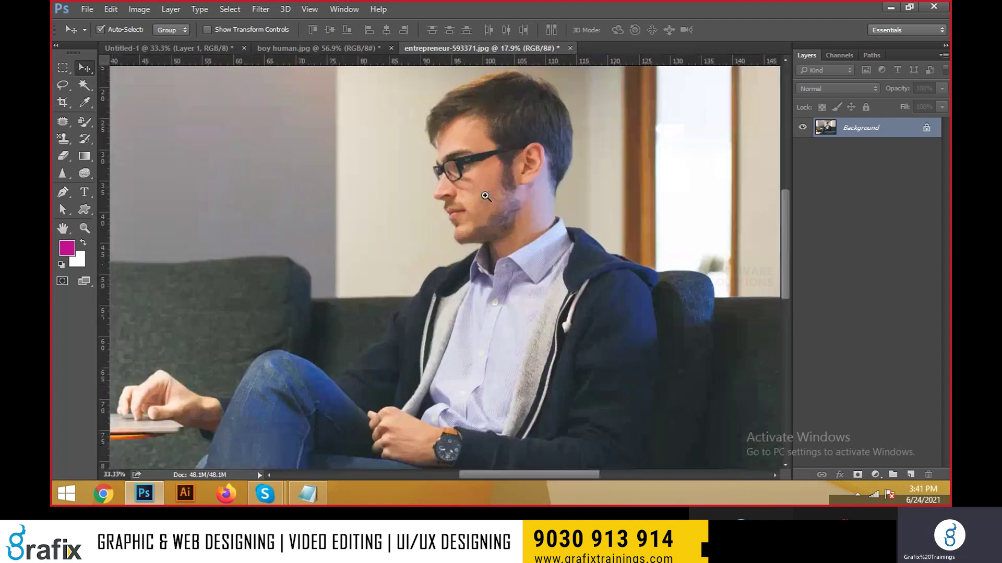
{"action": "key", "text": "ctrl+equal"}
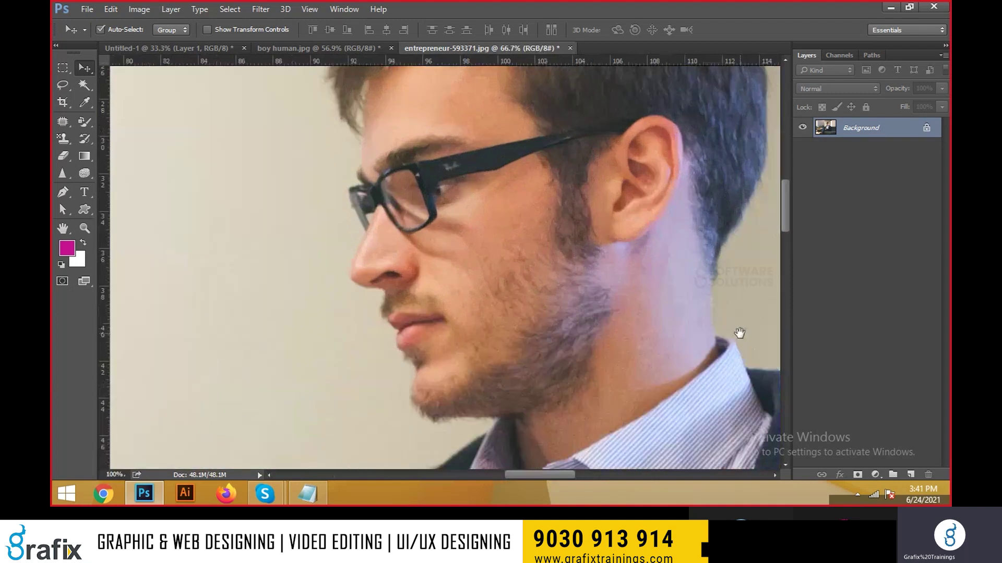
{"action": "key", "text": "h"}
Apply the 10-inch width resize again and zoom in close on the face.
{"action": "key", "text": "ctrl+alt+i"}
{"action": "type", "text": "10"}
{"action": "key", "text": "Return"}
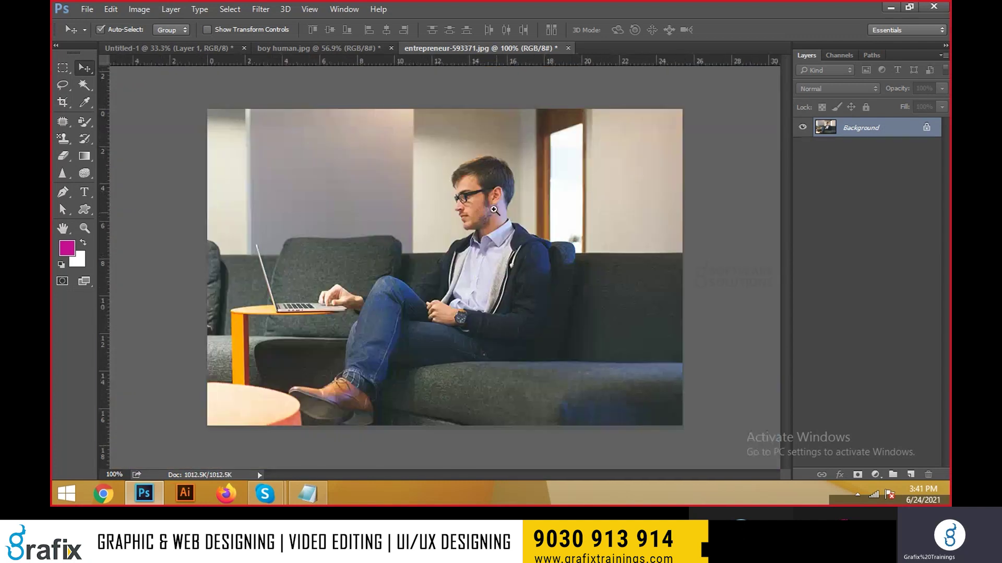
{"action": "key", "text": "ctrl+equal"}
{"action": "key", "text": "ctrl+equal"}
{"action": "key", "text": "ctrl+equal"}
{"action": "key", "text": "ctrl+equal"}
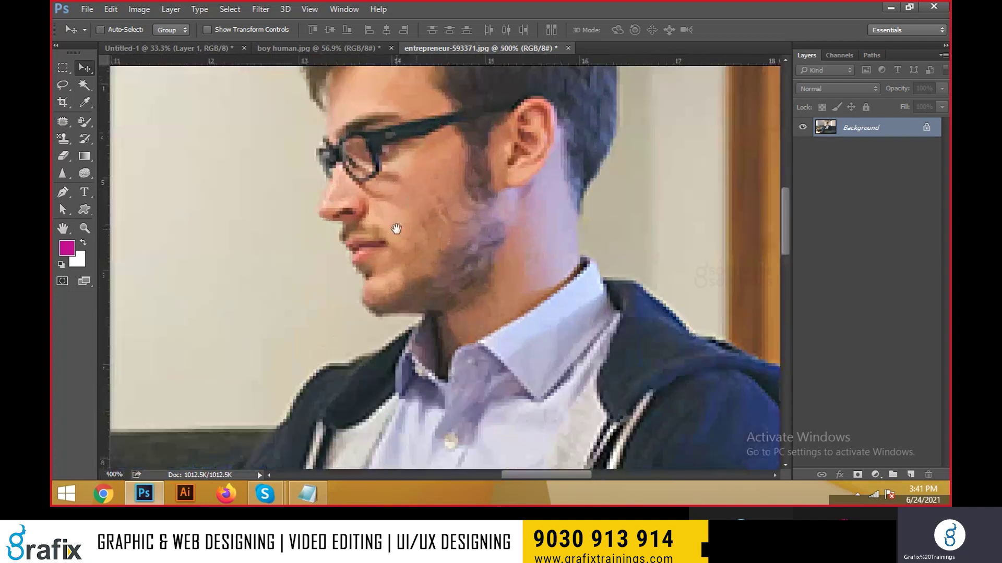
{"action": "left_click_drag", "start_coordinate": [395, 228], "coordinate": [530, 253]}
{"action": "key", "text": "ctrl+equal"}
Fit the photo on screen, zoom in on the face, and reopen Image Size with Ctrl+Alt+I.
{"action": "right_click", "coordinate": [634, 266]}
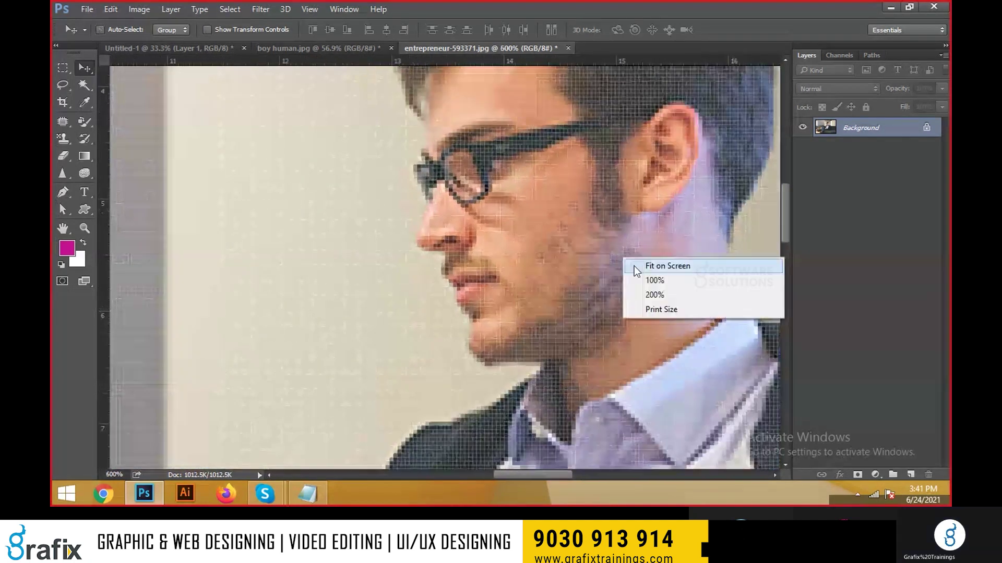
{"action": "left_click", "coordinate": [636, 267]}
{"action": "left_click", "coordinate": [475, 203], "text": "ctrl"}
{"action": "left_click", "coordinate": [473, 199], "text": "ctrl"}
{"action": "scroll", "coordinate": [473, 200], "scroll_direction": "down", "scroll_amount": 3}
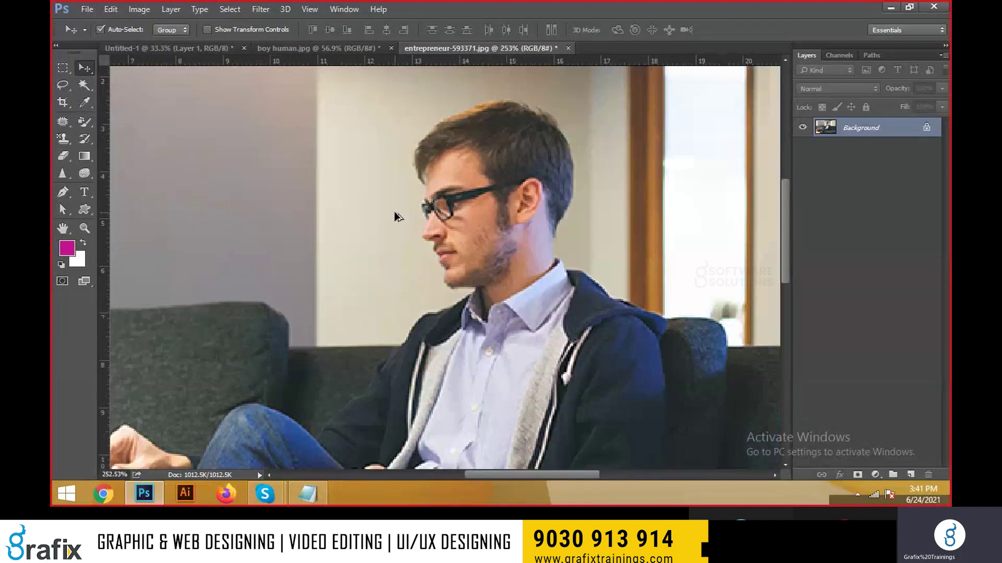
{"action": "scroll", "coordinate": [395, 214], "scroll_direction": "down", "scroll_amount": 5}
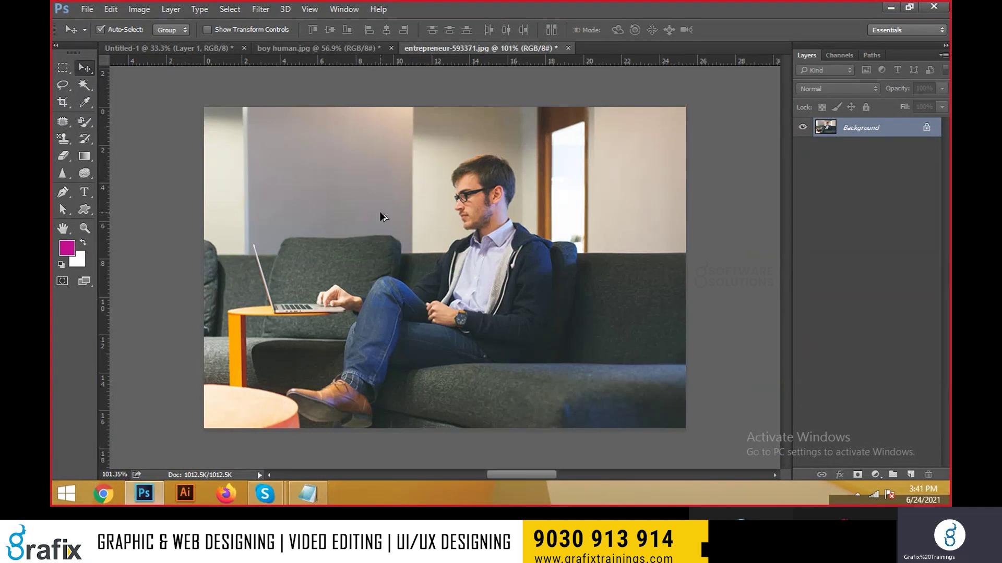
{"action": "scroll", "coordinate": [382, 217], "scroll_direction": "up", "scroll_amount": 5}
{"action": "key", "text": "ctrl+alt+i"}
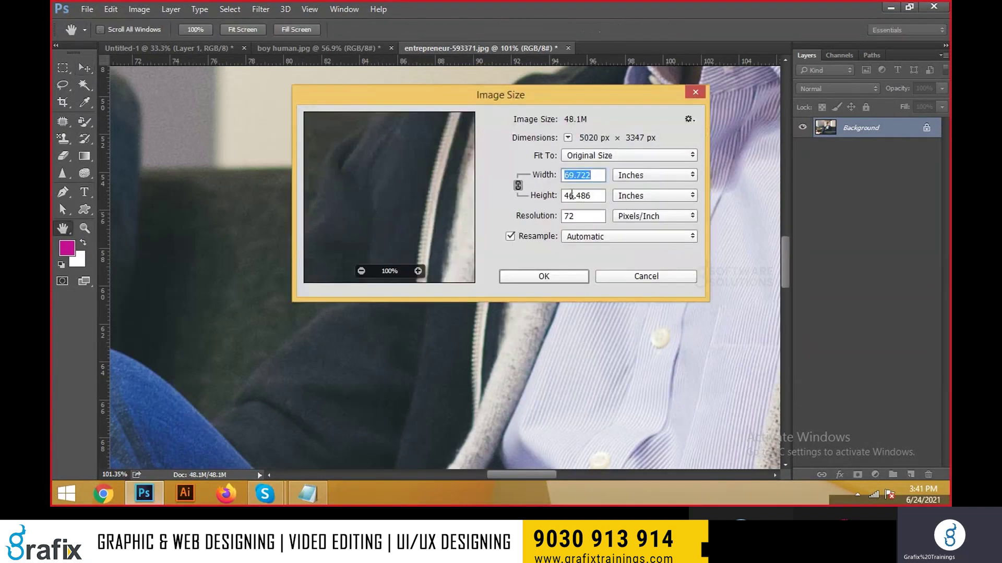
In Image Size, try Width 10, then unlink proportions and enter Width 15, Height 3.
{"action": "key", "text": "ctrl+0"}
{"action": "left_click_drag", "start_coordinate": [549, 100], "coordinate": [676, 222]}
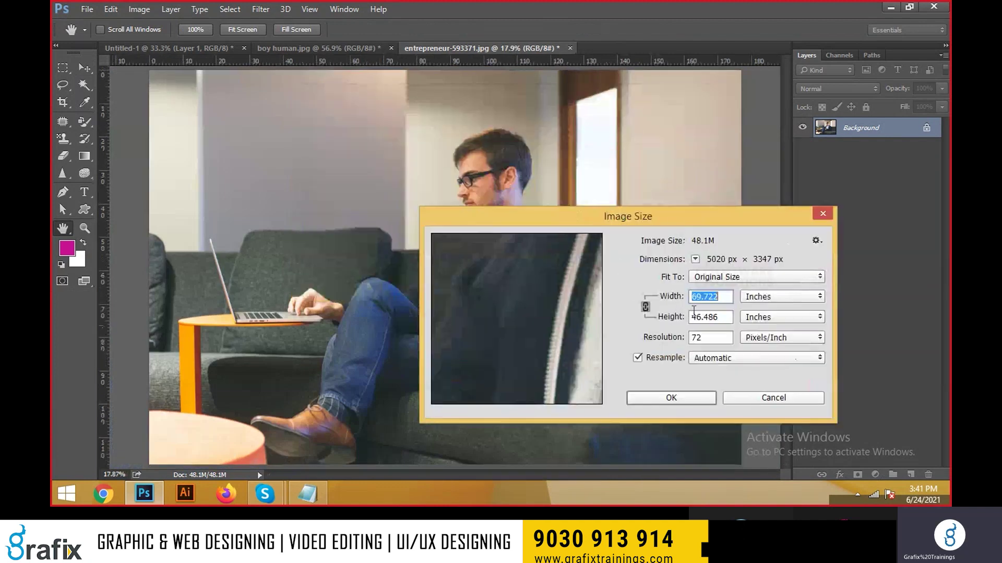
{"action": "type", "text": "10"}
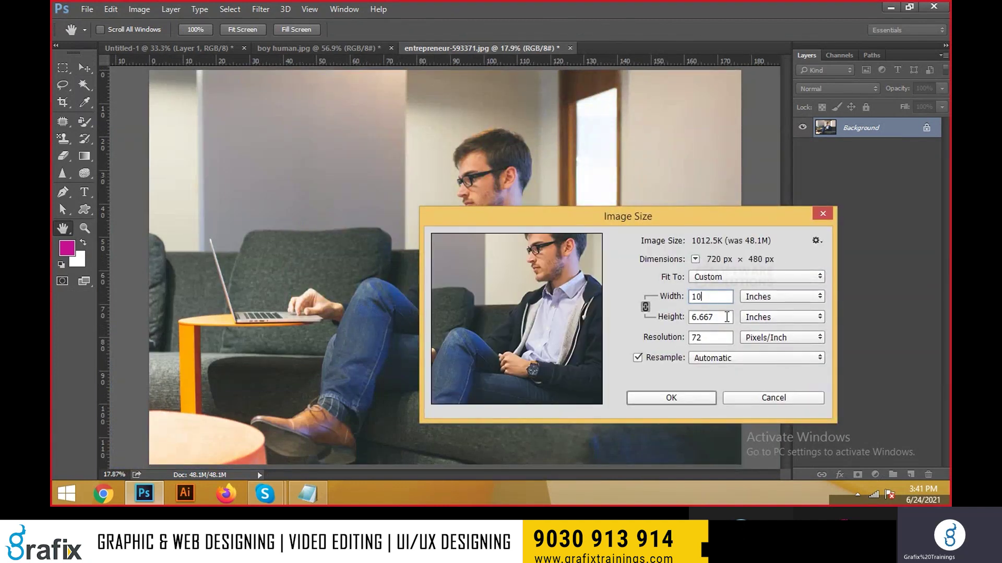
{"action": "left_click", "coordinate": [645, 307]}
{"action": "type", "text": "15"}
{"action": "key", "text": "Tab"}
{"action": "type", "text": "3"}
Relink proportions, try Width 20 (Height 13.335), then cancel without resizing.
{"action": "key", "text": "shift+Tab"}
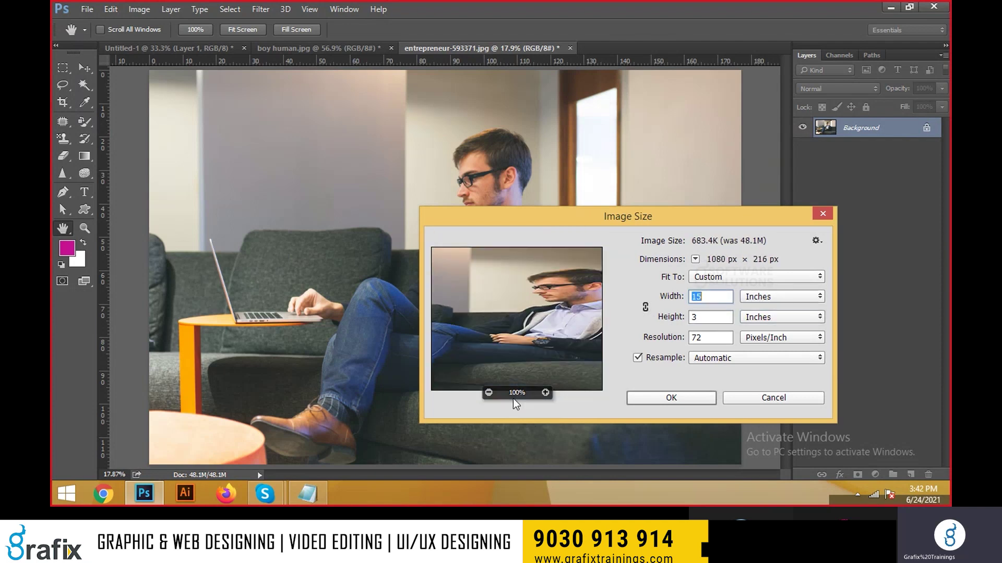
{"action": "left_click", "coordinate": [644, 307]}
{"action": "type", "text": "20"}
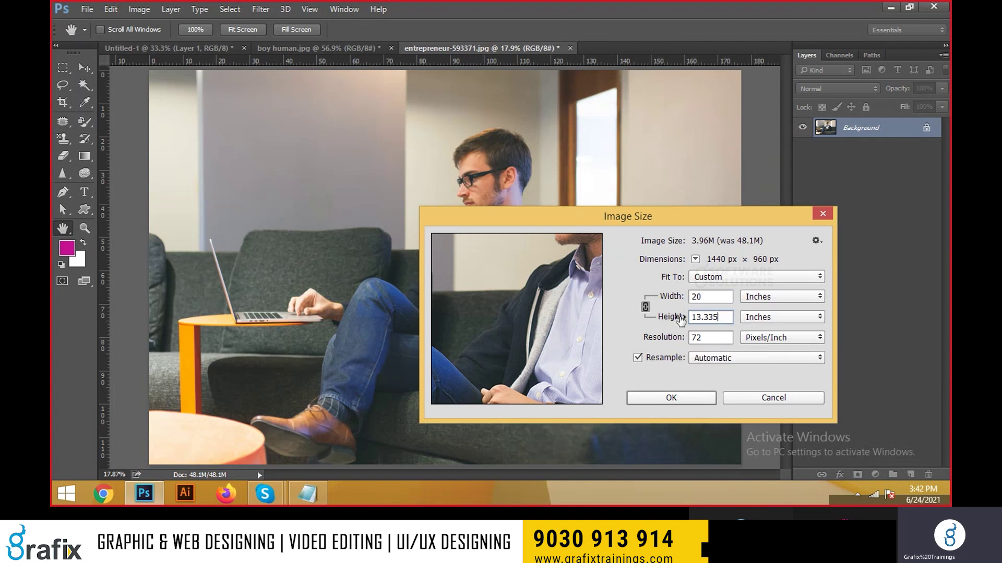
{"action": "left_click", "coordinate": [645, 308]}
{"action": "double_click", "coordinate": [697, 315]}
{"action": "left_click", "coordinate": [754, 399]}
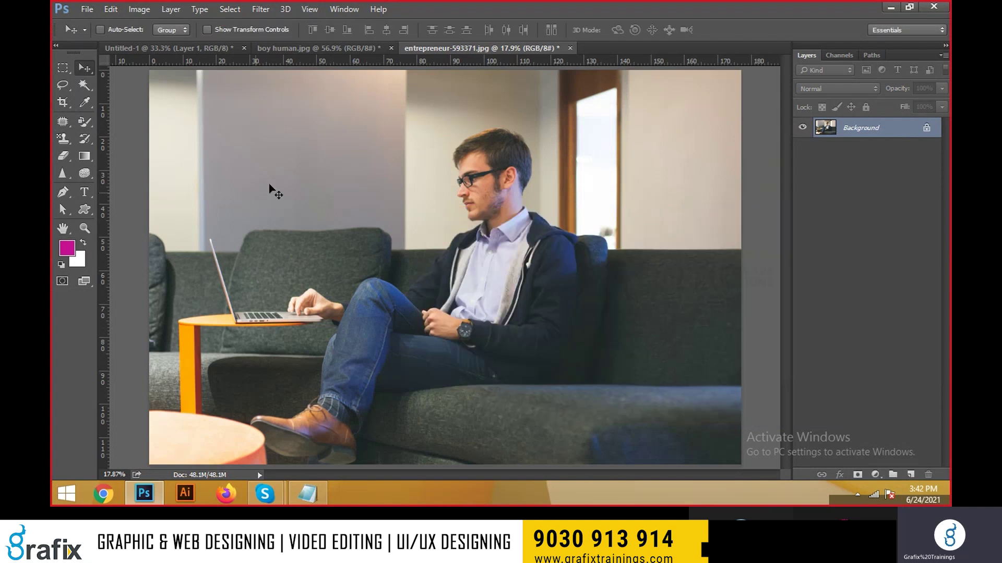
Open Canvas Size and set both width and height units to Inches.
{"action": "key", "text": "ctrl+alt+c"}
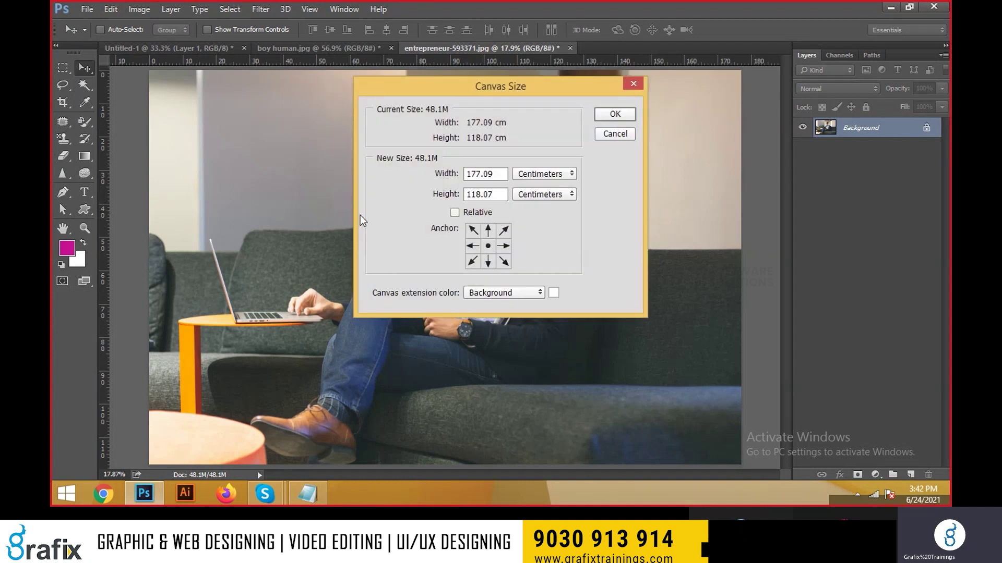
{"action": "key", "text": "Escape"}
{"action": "key", "text": "ctrl+minus"}
{"action": "key", "text": "ctrl+alt+c"}
{"action": "left_click", "coordinate": [544, 174]}
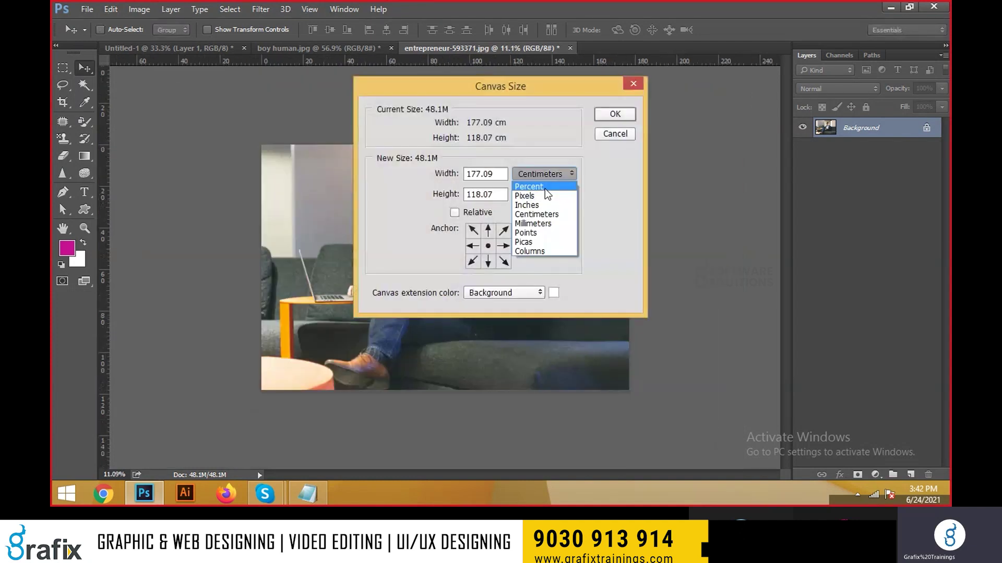
{"action": "left_click", "coordinate": [532, 196]}
{"action": "left_click", "coordinate": [533, 198]}
{"action": "left_click", "coordinate": [524, 208]}
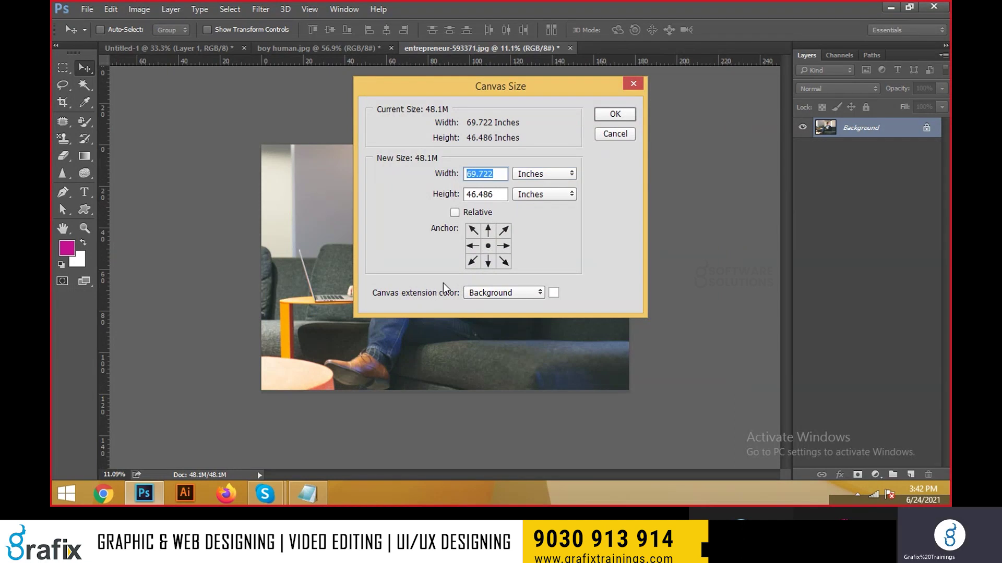
Apply a 75 × 55 inch canvas size.
{"action": "type", "text": "75"}
{"action": "key", "text": "Tab"}
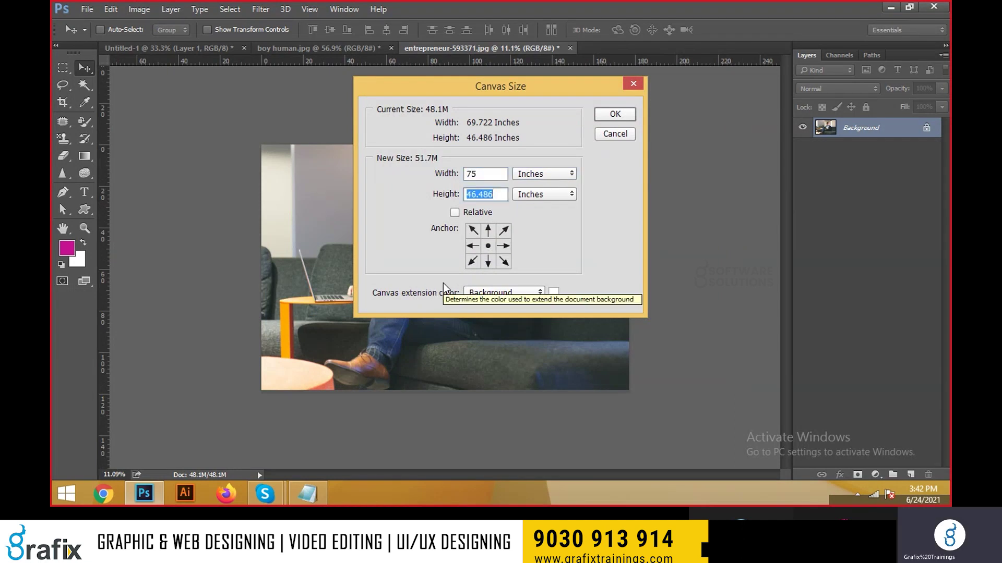
{"action": "type", "text": "55"}
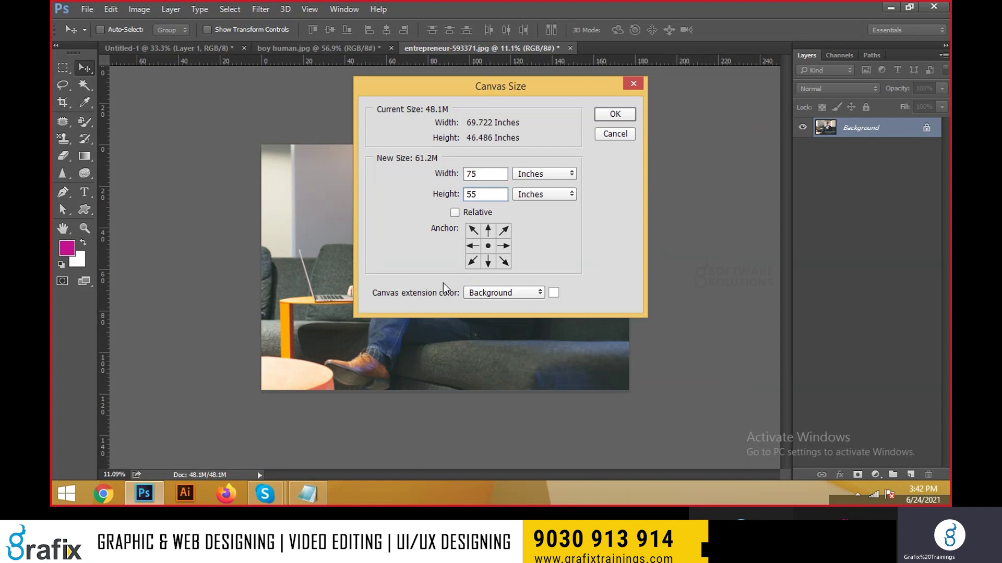
{"action": "left_click_drag", "start_coordinate": [475, 87], "coordinate": [742, 136]}
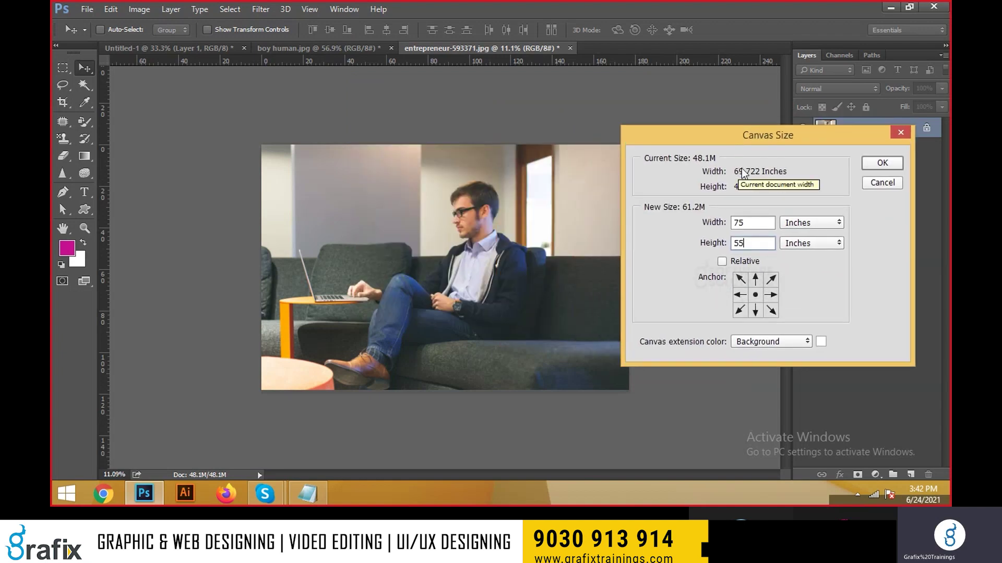
{"action": "left_click", "coordinate": [882, 163]}
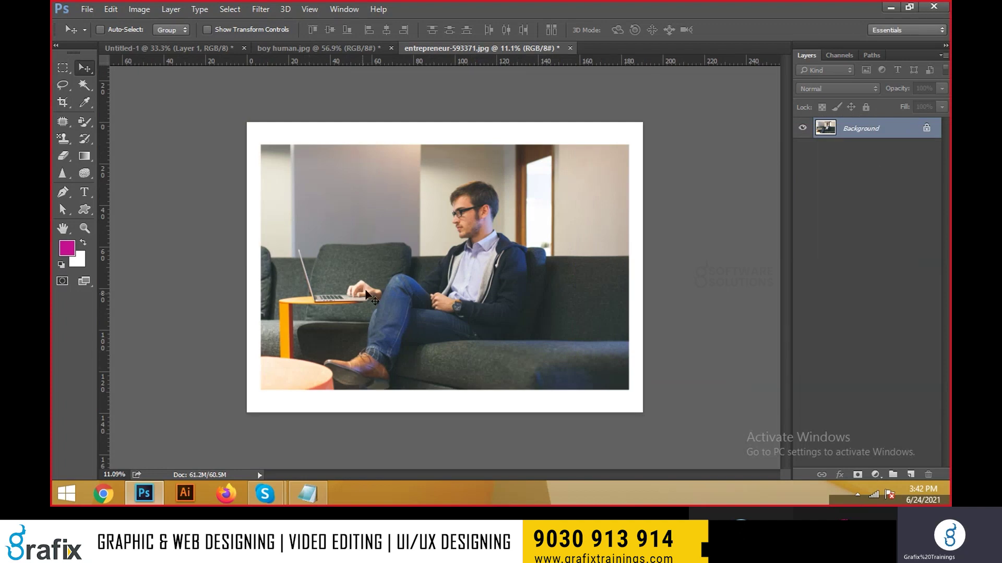
Draw and commit crop boxes around the photo with the Crop tool.
{"action": "left_click", "coordinate": [72, 104]}
{"action": "left_click", "coordinate": [114, 101]}
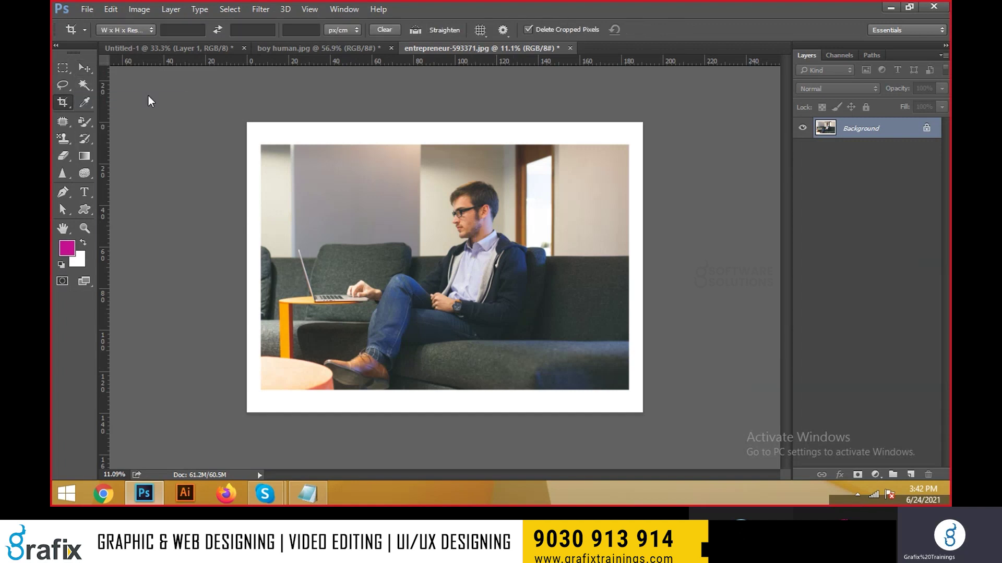
{"action": "left_click_drag", "start_coordinate": [264, 149], "coordinate": [628, 409]}
{"action": "key", "text": "Return"}
{"action": "left_click_drag", "start_coordinate": [264, 152], "coordinate": [628, 394]}
{"action": "key", "text": "Return"}
Trim away the white border, then undo the trim.
{"action": "left_click", "coordinate": [139, 9]}
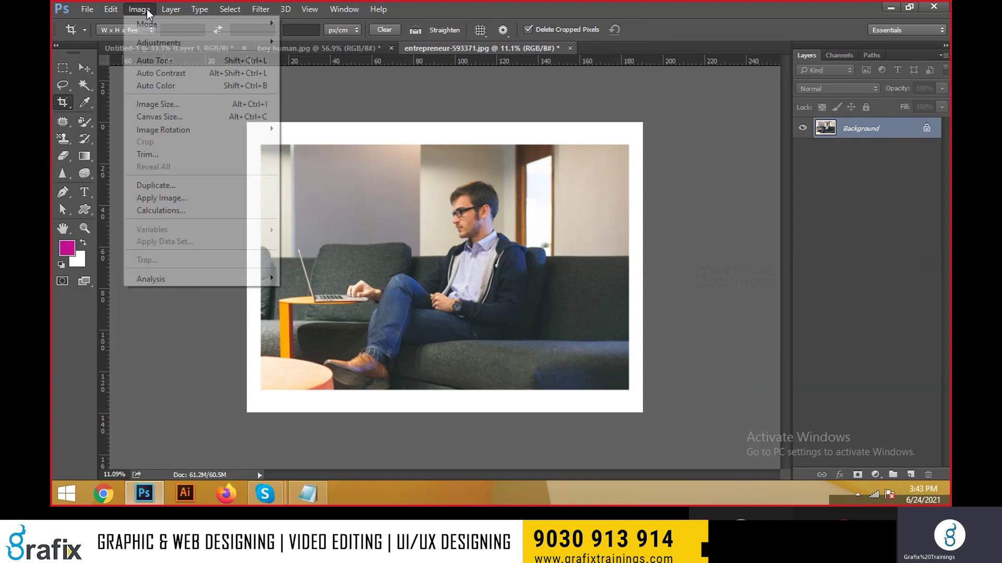
{"action": "left_click", "coordinate": [174, 155]}
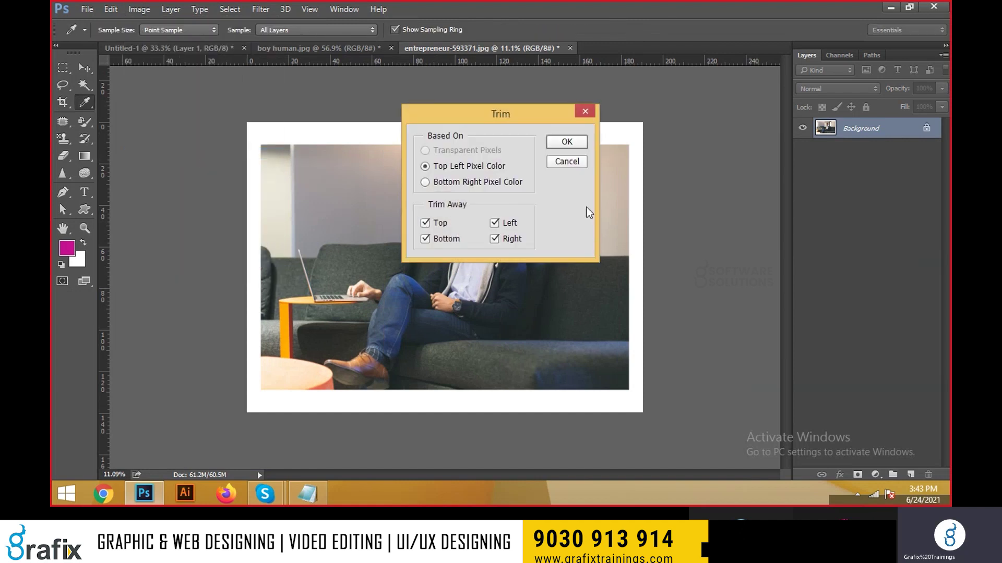
{"action": "left_click", "coordinate": [565, 143]}
{"action": "key", "text": "ctrl+z"}
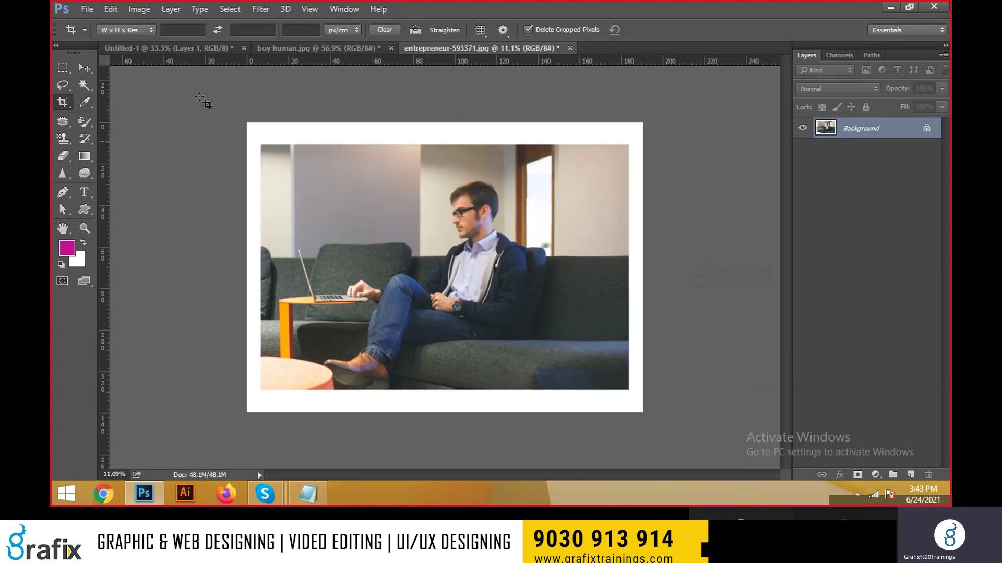
Crop the border off, undo the crop, and return to the Move tool.
{"action": "left_click_drag", "start_coordinate": [65, 107], "coordinate": [130, 112]}
{"action": "left_click_drag", "start_coordinate": [277, 164], "coordinate": [598, 373]}
{"action": "key", "text": "Return"}
{"action": "key", "text": "ctrl+z"}
{"action": "key", "text": "v"}
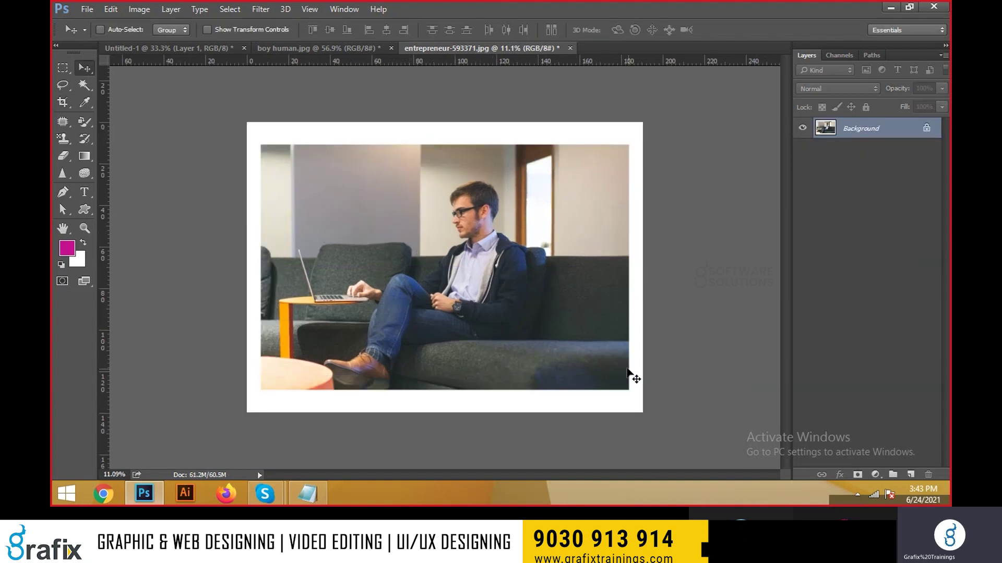
Trim the white border from all sides based on Top Left Pixel Color.
{"action": "left_click", "coordinate": [139, 9]}
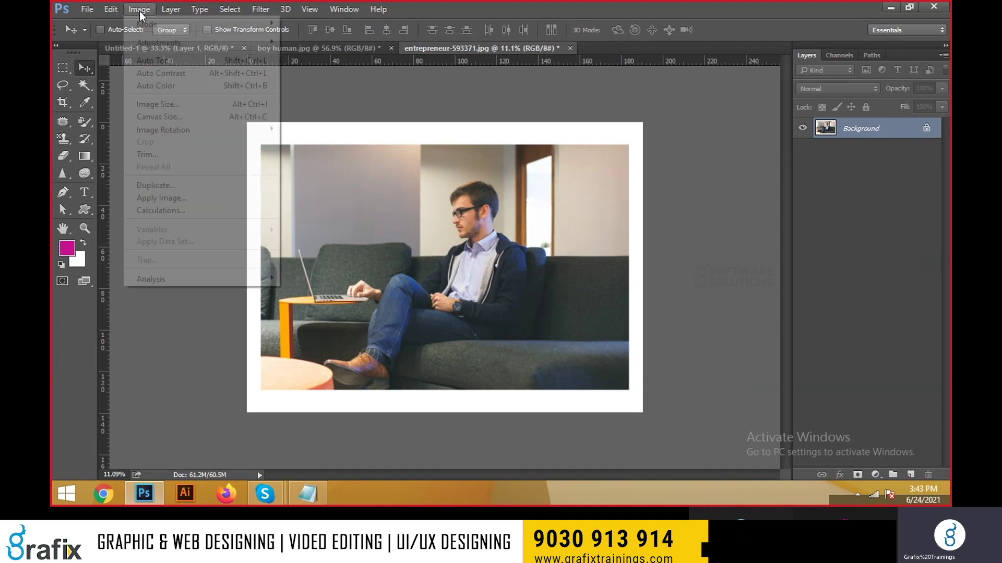
{"action": "left_click", "coordinate": [172, 155]}
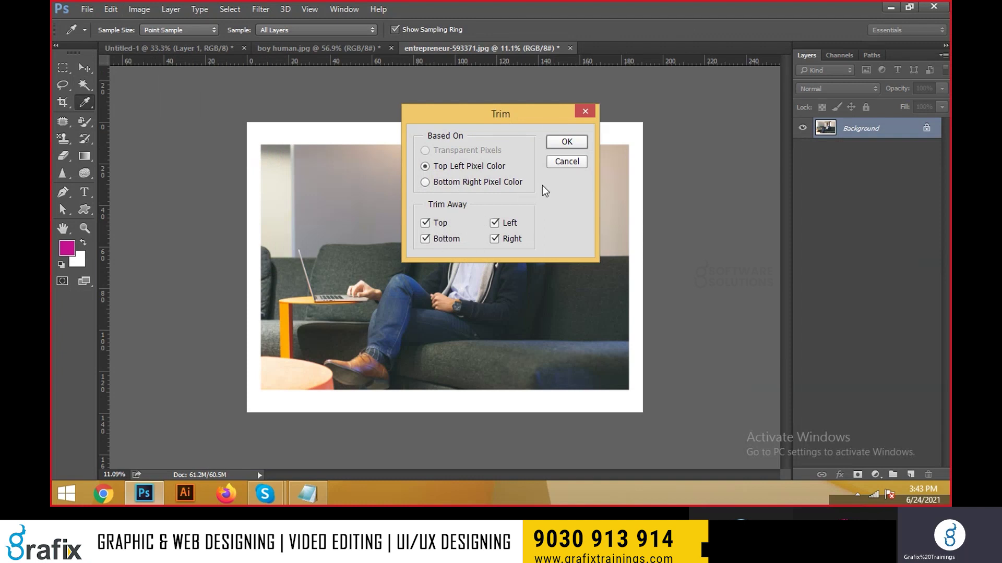
{"action": "left_click", "coordinate": [557, 140]}
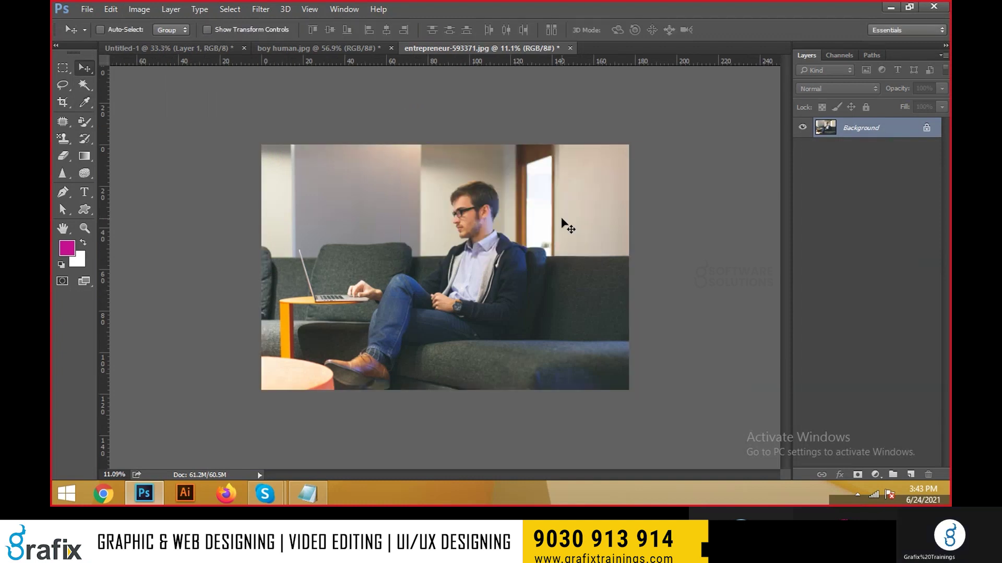
Rotate the image 180°, then 90° clockwise.
{"action": "left_click", "coordinate": [139, 9]}
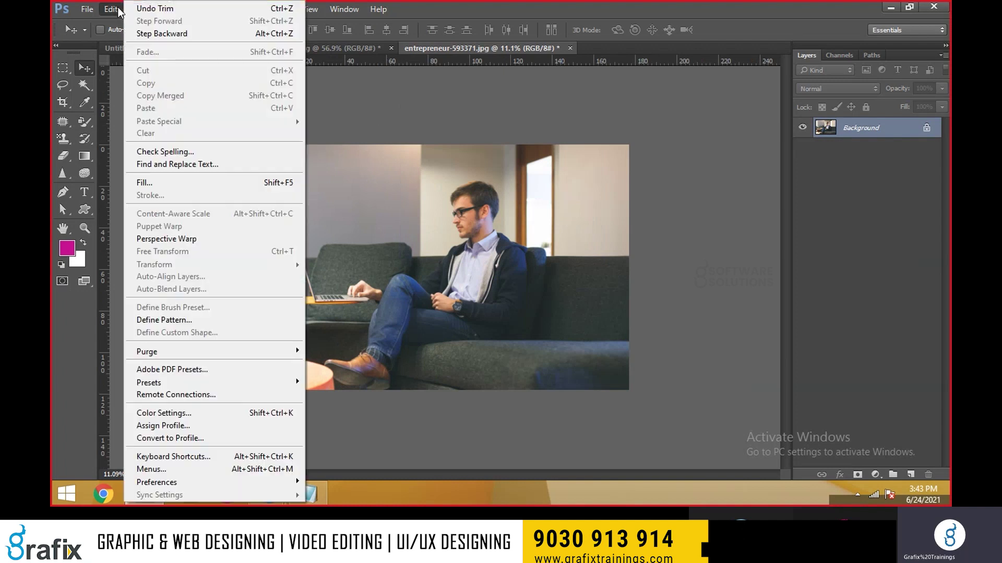
{"action": "left_click", "coordinate": [140, 9]}
{"action": "left_click", "coordinate": [139, 9]}
{"action": "mouse_move", "coordinate": [188, 130]}
{"action": "left_click", "coordinate": [306, 129]}
{"action": "left_click", "coordinate": [139, 9]}
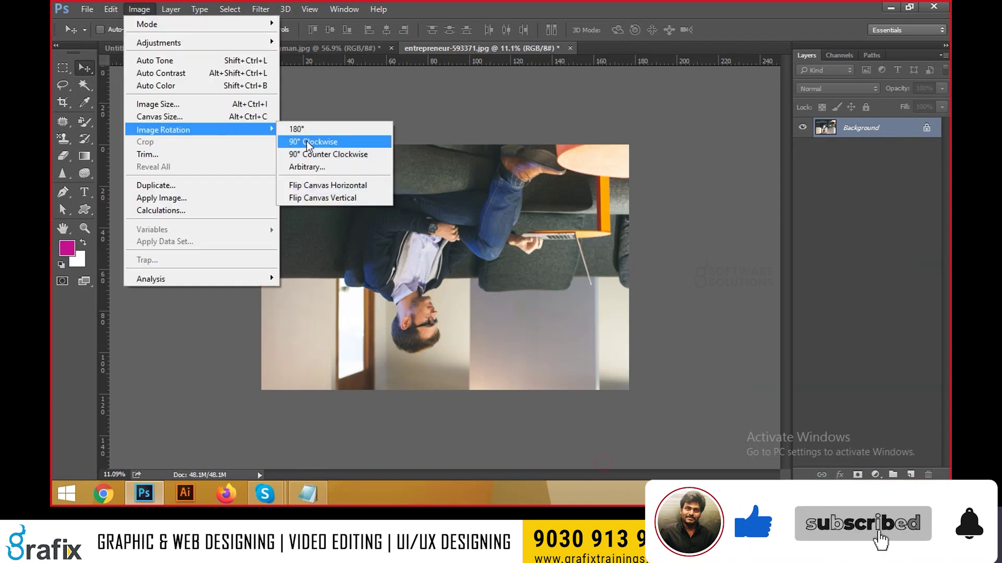
{"action": "left_click", "coordinate": [306, 139]}
Rotate the photo two more quarter turns clockwise.
{"action": "left_click", "coordinate": [139, 9]}
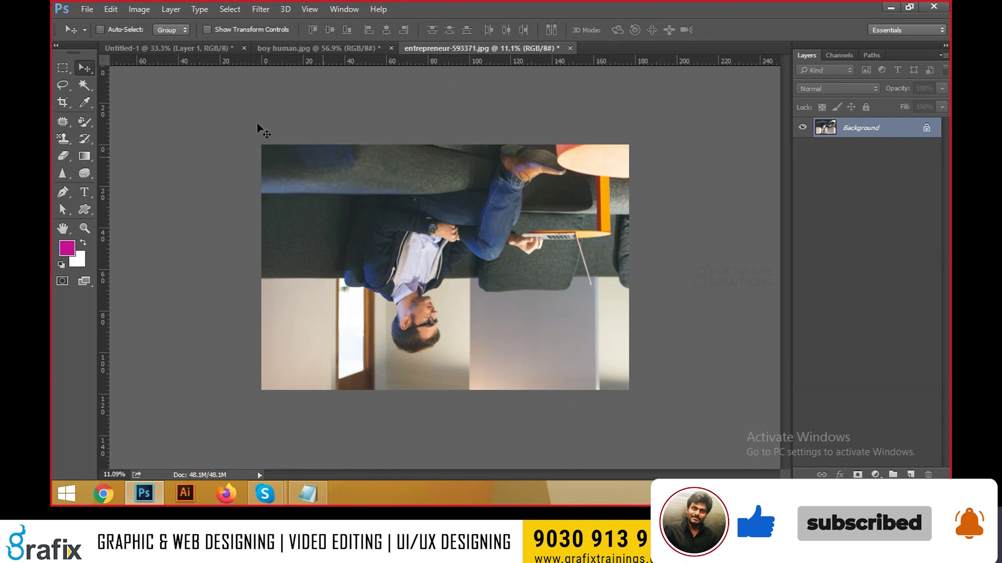
{"action": "left_click", "coordinate": [118, 10]}
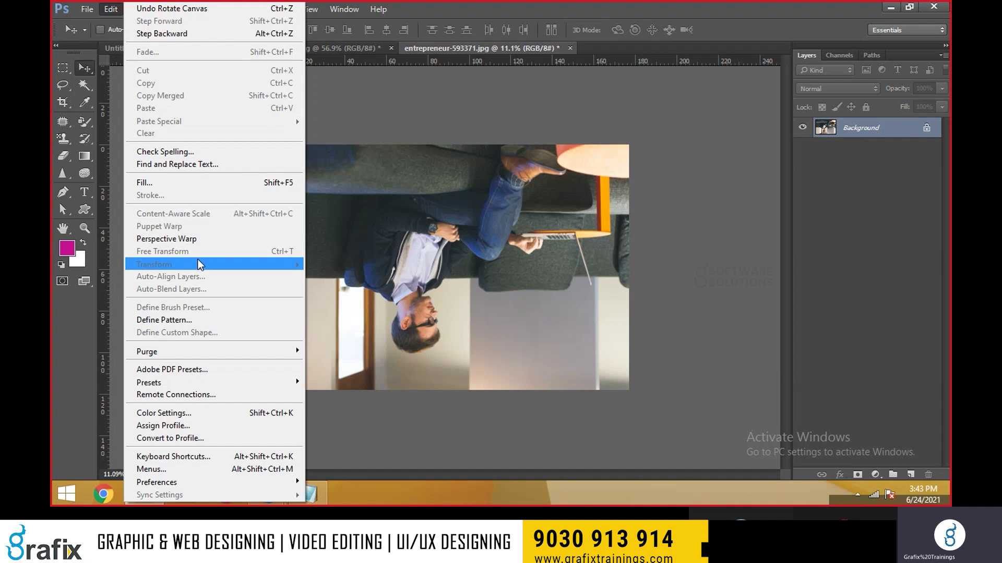
{"action": "left_click", "coordinate": [366, 267]}
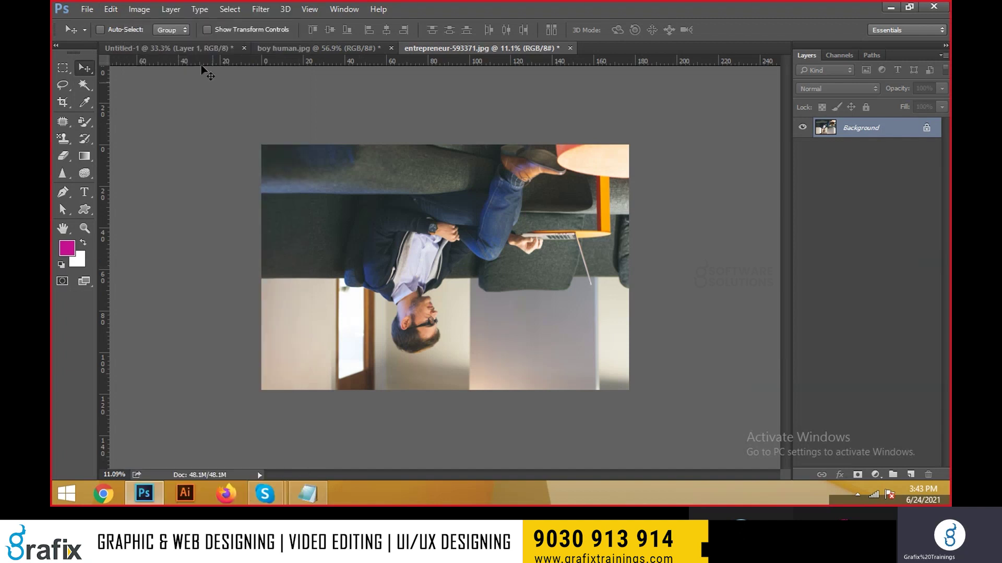
{"action": "left_click", "coordinate": [140, 12]}
{"action": "mouse_move", "coordinate": [254, 134]}
{"action": "left_click", "coordinate": [303, 140]}
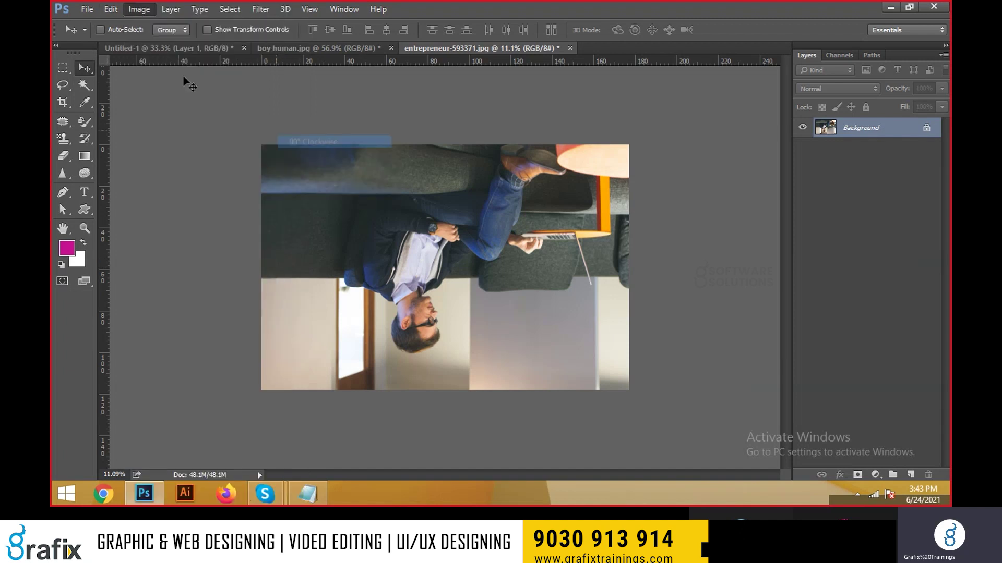
{"action": "left_click", "coordinate": [139, 10]}
{"action": "mouse_move", "coordinate": [189, 129]}
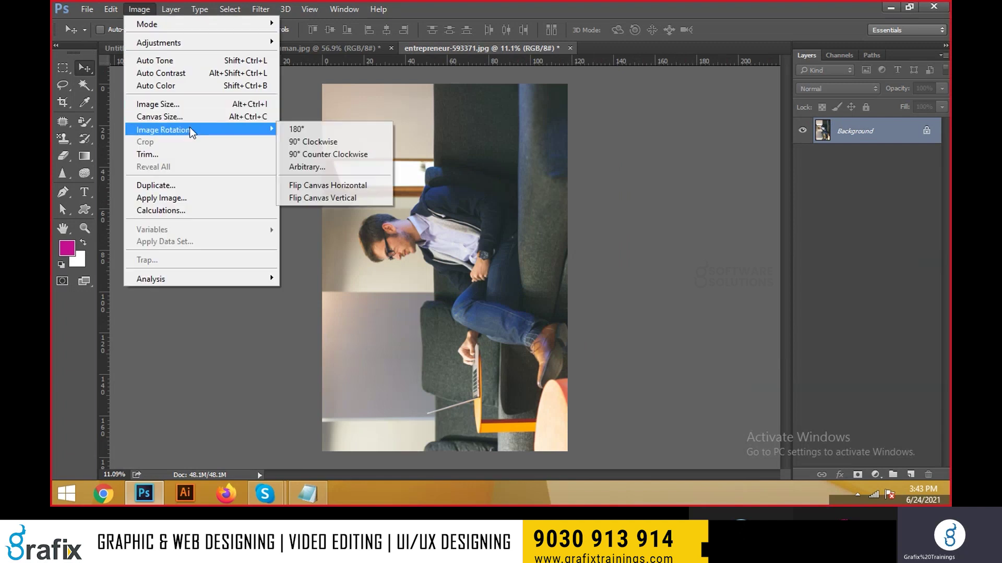
{"action": "left_click", "coordinate": [300, 146]}
Flip the canvas horizontally, undo the flip, and close the Image menu.
{"action": "left_click", "coordinate": [140, 10]}
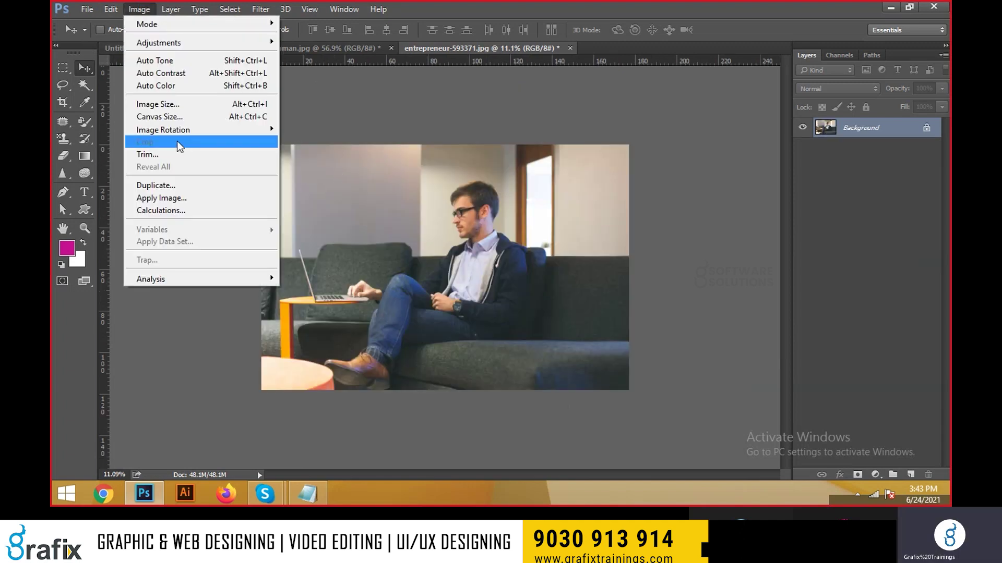
{"action": "mouse_move", "coordinate": [215, 132]}
{"action": "left_click", "coordinate": [308, 186]}
{"action": "key", "text": "ctrl+z"}
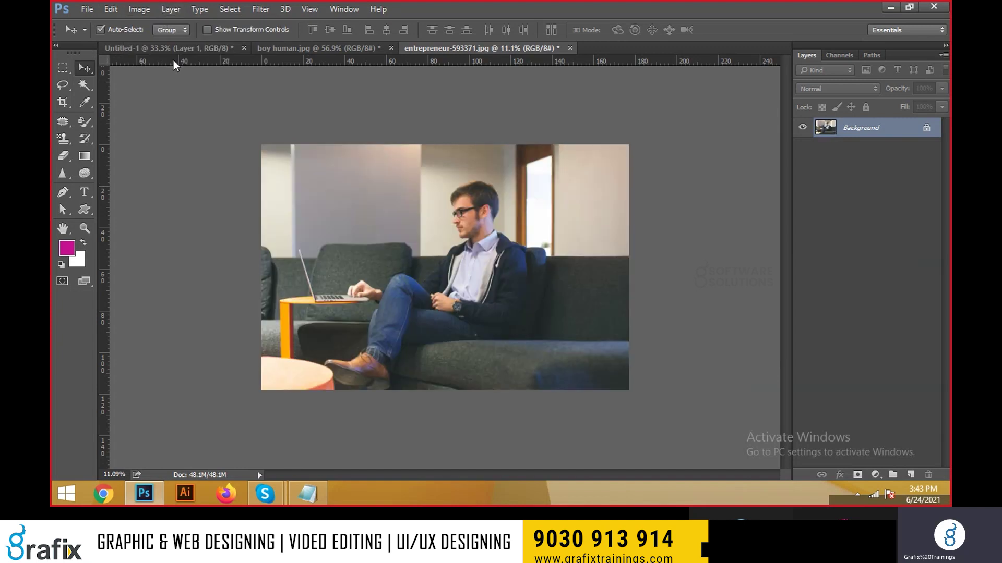
{"action": "left_click", "coordinate": [139, 8]}
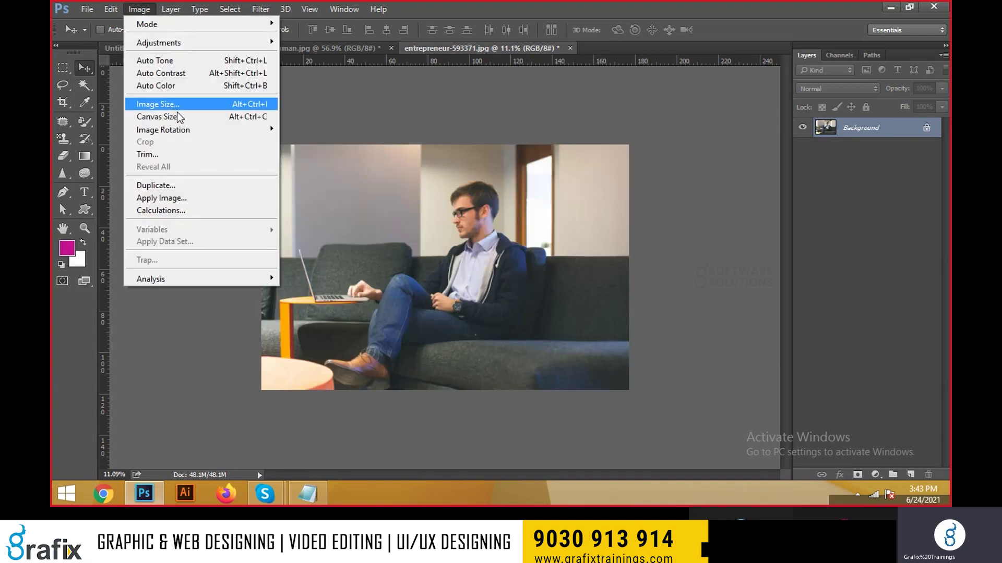
{"action": "mouse_move", "coordinate": [183, 129]}
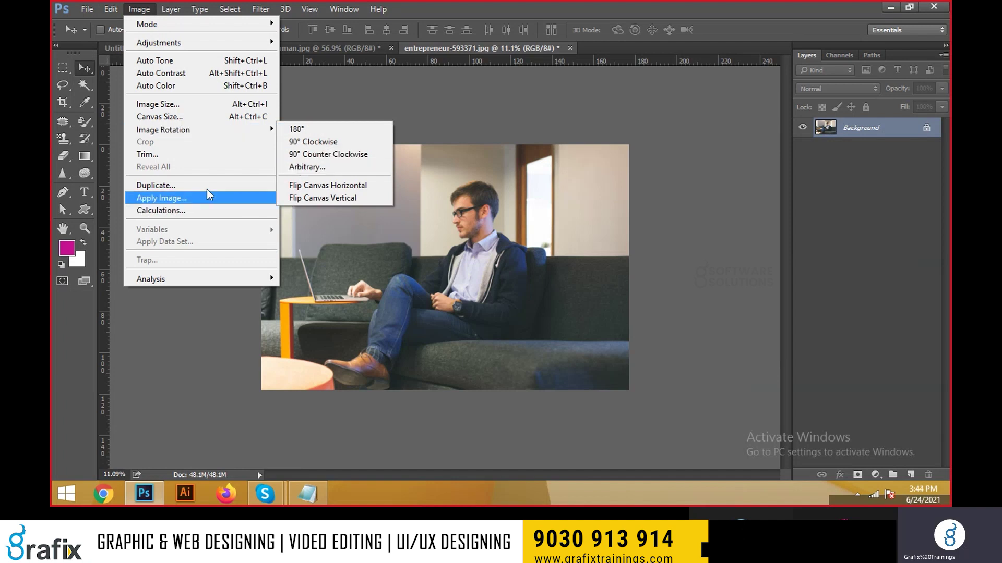
{"action": "left_click", "coordinate": [355, 198]}
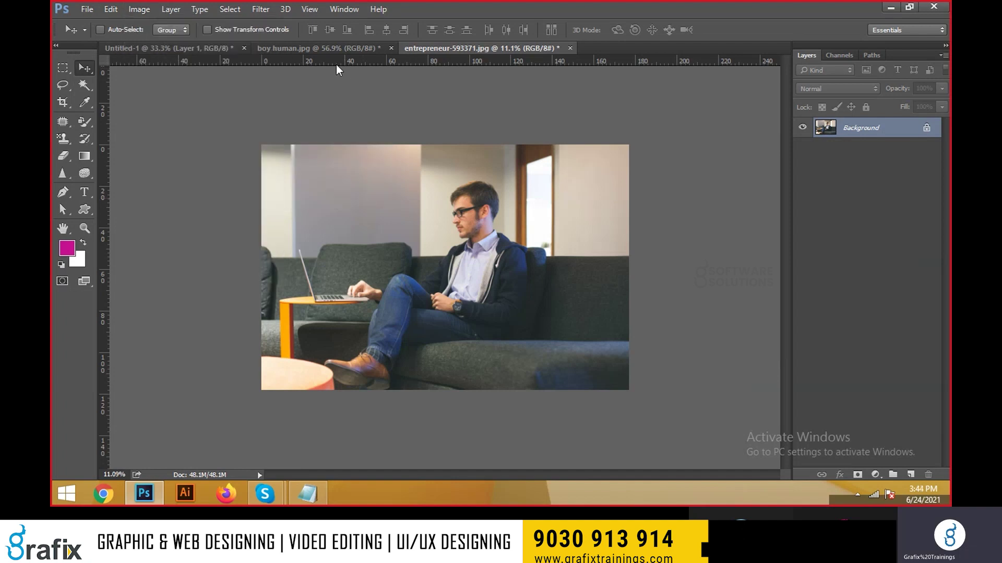
Close boy human.jpg without saving changes.
{"action": "left_click", "coordinate": [325, 51]}
{"action": "key", "text": "ctrl+w"}
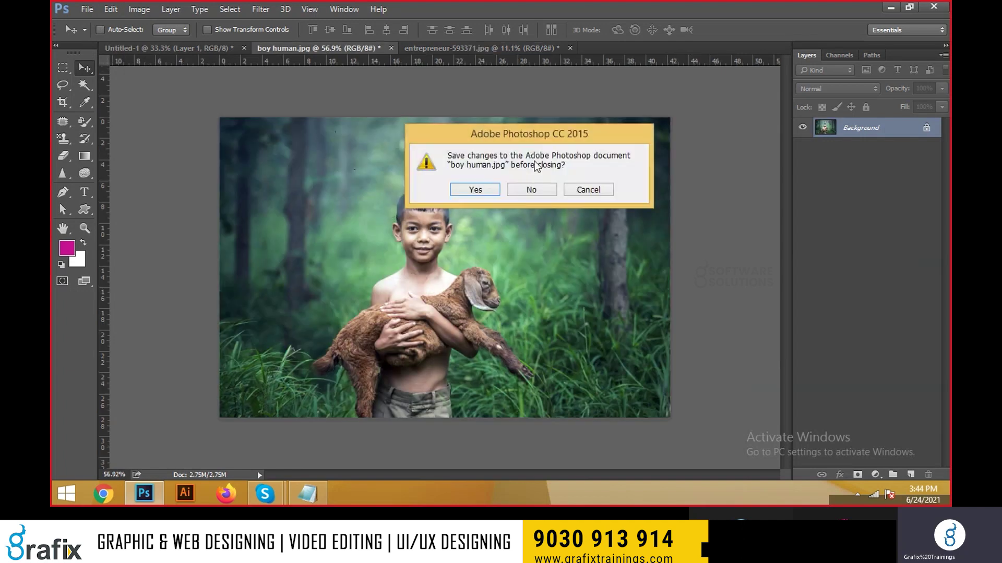
{"action": "left_click", "coordinate": [531, 190]}
Keep Untitled-1 open, duplicate its pink logo, and return to the entrepreneur photo.
{"action": "left_click", "coordinate": [232, 49]}
{"action": "key", "text": "ctrl+w"}
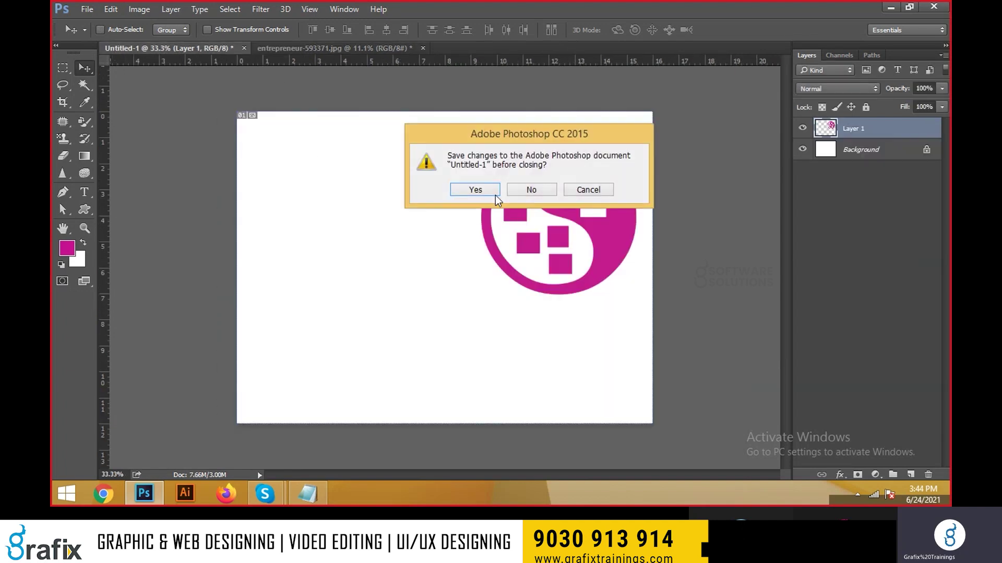
{"action": "left_click", "coordinate": [588, 190]}
{"action": "left_click_drag", "start_coordinate": [531, 207], "coordinate": [562, 302]}
{"action": "key", "text": "ctrl+j"}
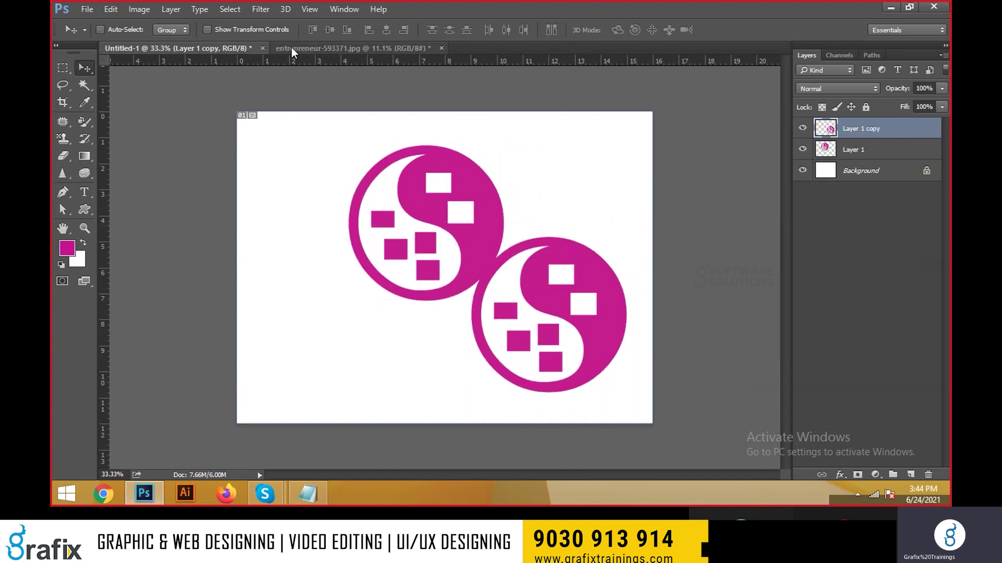
{"action": "left_click", "coordinate": [290, 50]}
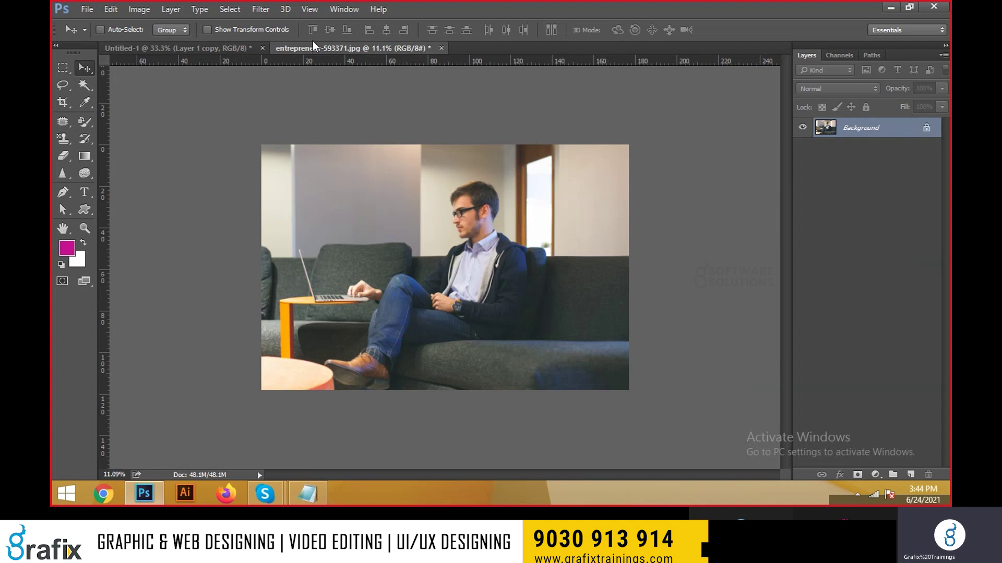
Duplicate the entrepreneur photo under a new name, then return to the original tab.
{"action": "left_click", "coordinate": [131, 11]}
{"action": "left_click", "coordinate": [187, 183]}
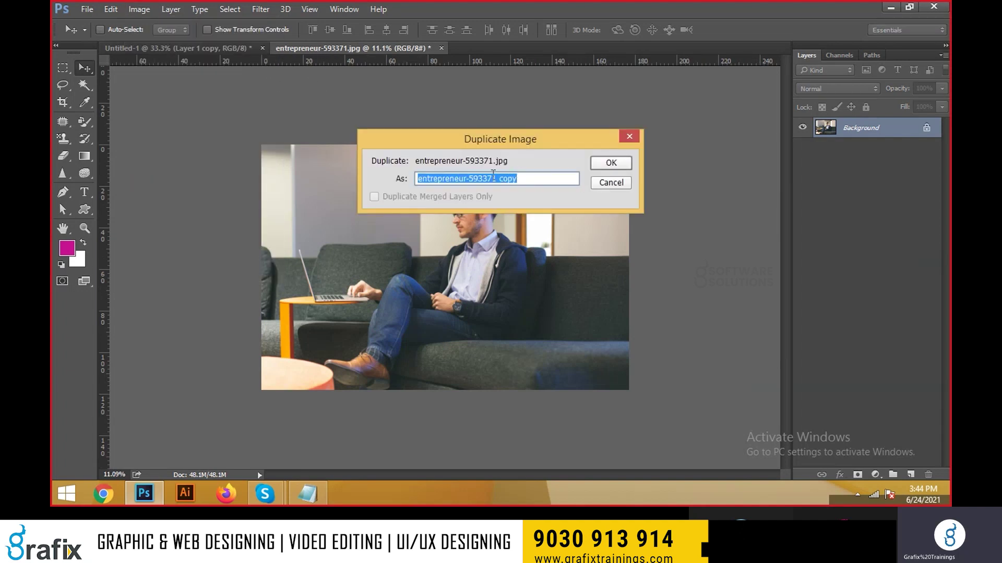
{"action": "type", "text": "vamsi"}
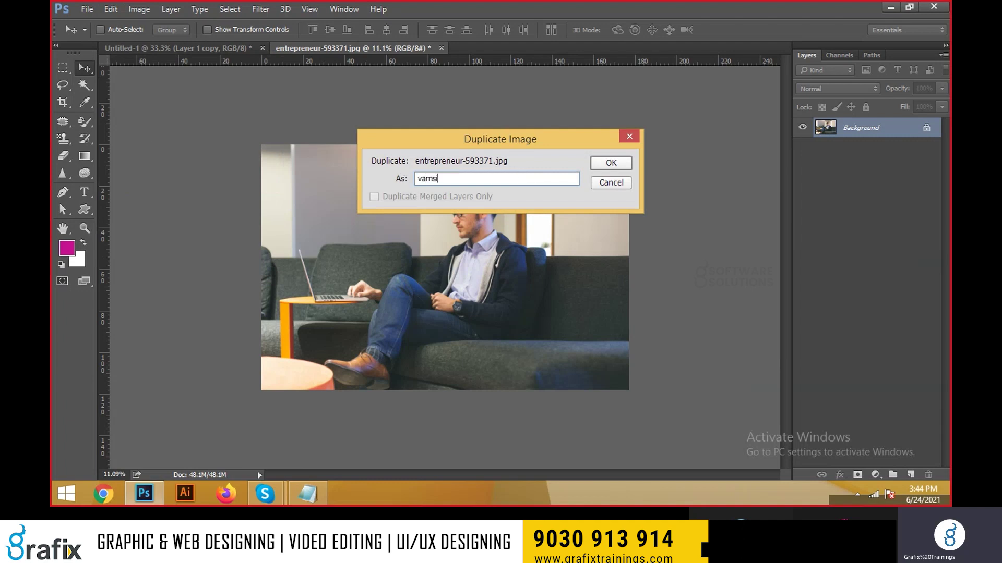
{"action": "key", "text": "Return"}
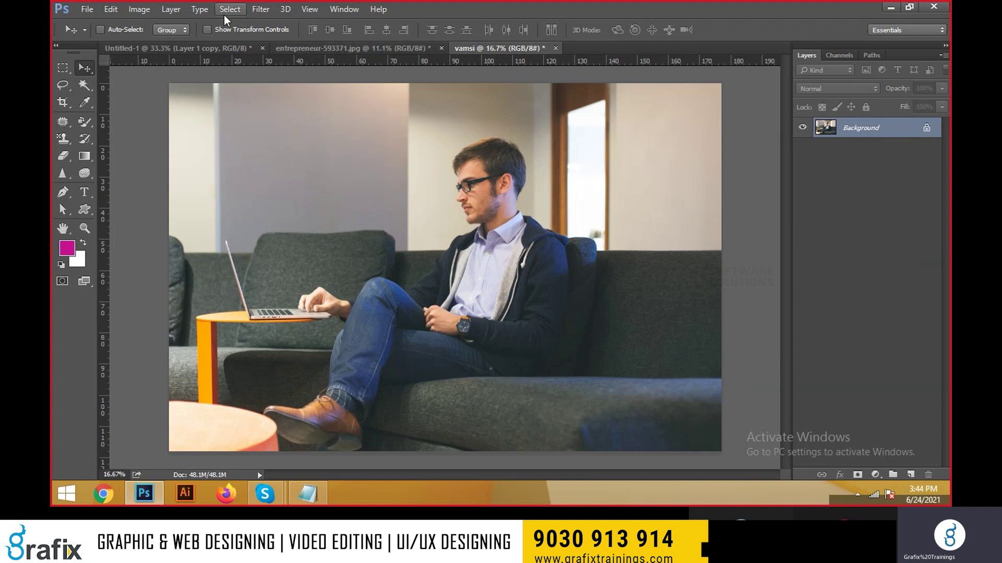
{"action": "left_click", "coordinate": [376, 53]}
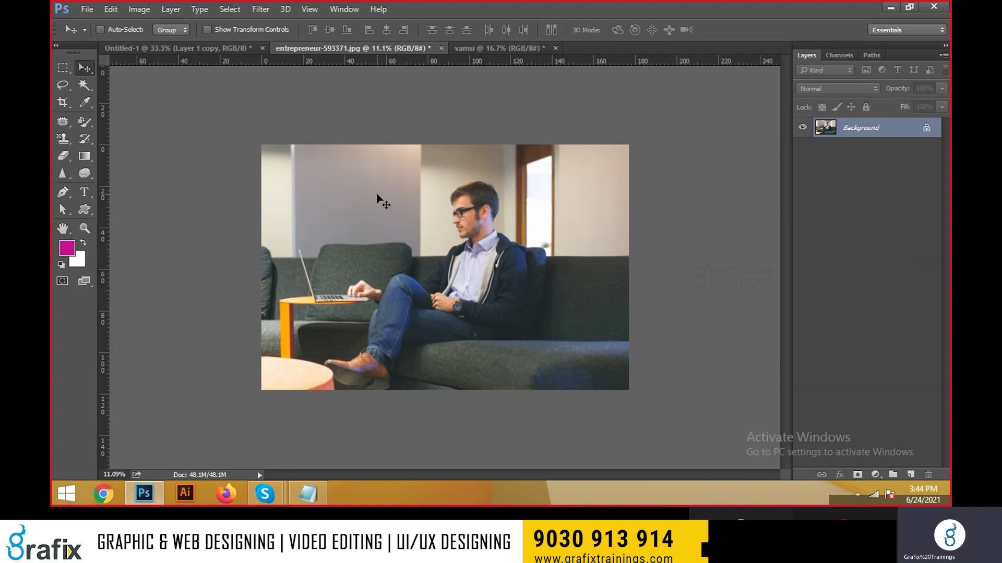
Open Apply Image on the duplicated photo.
{"action": "left_click", "coordinate": [500, 48]}
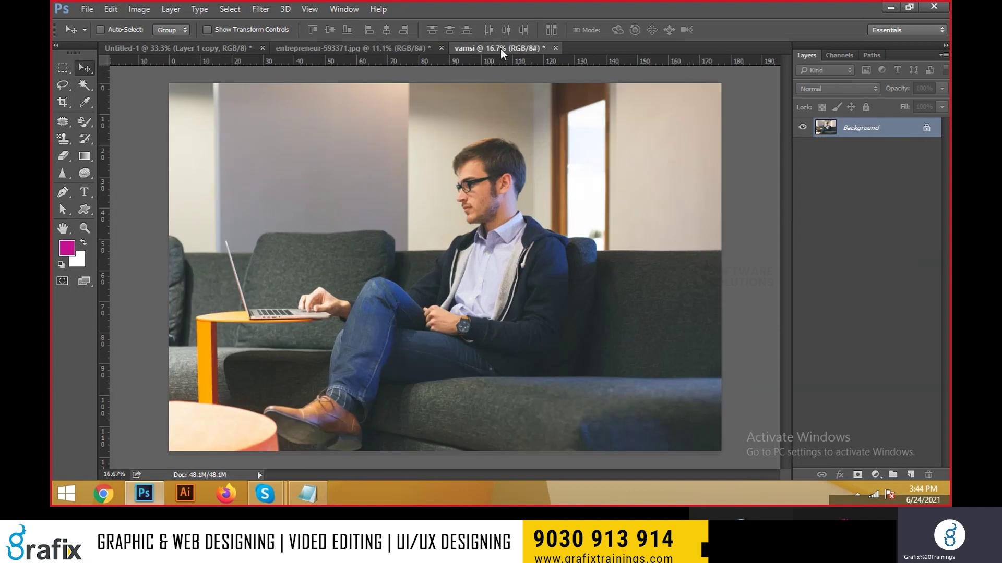
{"action": "left_click", "coordinate": [139, 9]}
{"action": "left_click", "coordinate": [621, 72]}
{"action": "left_click", "coordinate": [384, 50]}
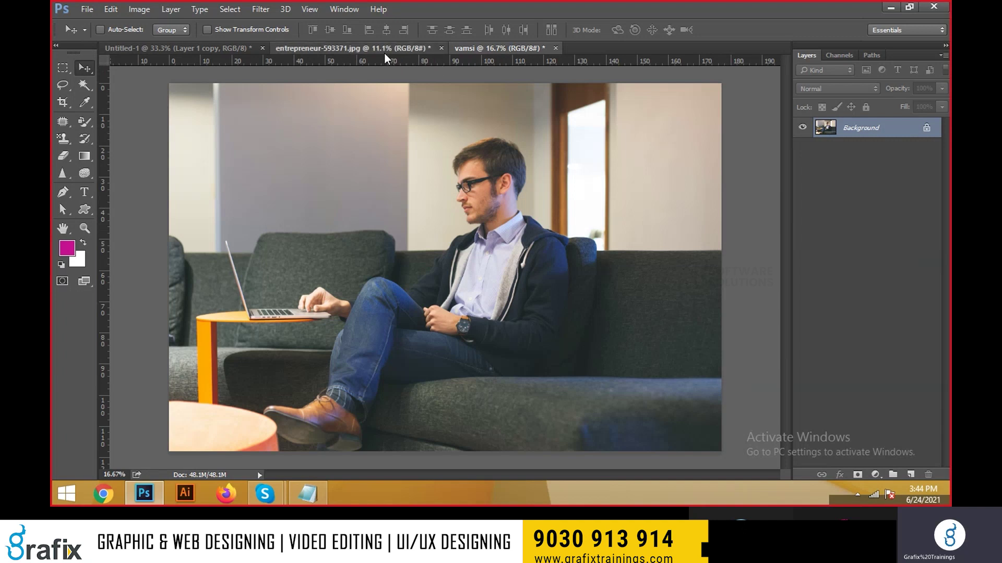
{"action": "left_click", "coordinate": [482, 47]}
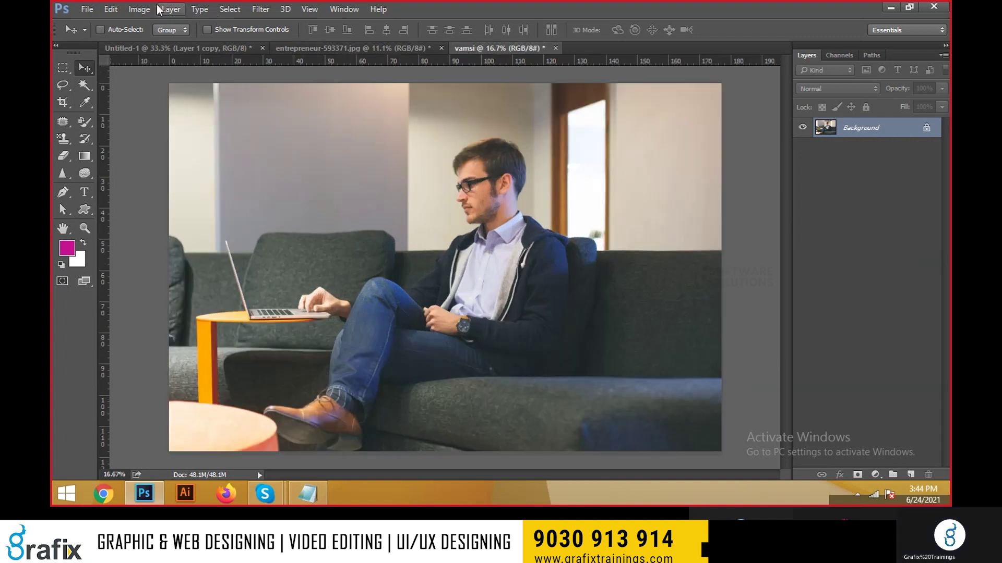
{"action": "left_click", "coordinate": [139, 9]}
{"action": "left_click", "coordinate": [158, 199]}
{"action": "left_click_drag", "start_coordinate": [527, 106], "coordinate": [788, 119]}
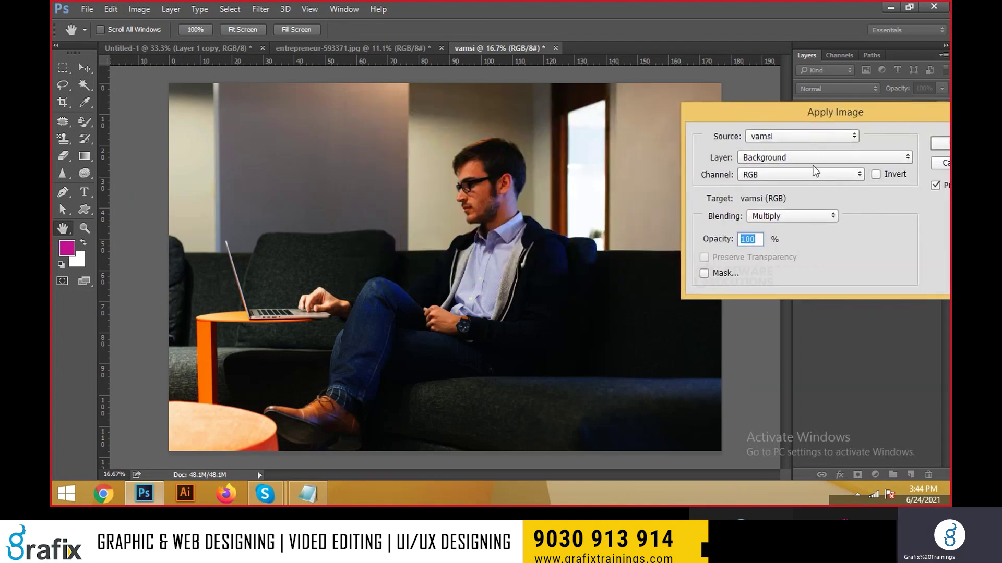
Step through blending modes from Darken and settle on Overlay.
{"action": "left_click", "coordinate": [805, 215]}
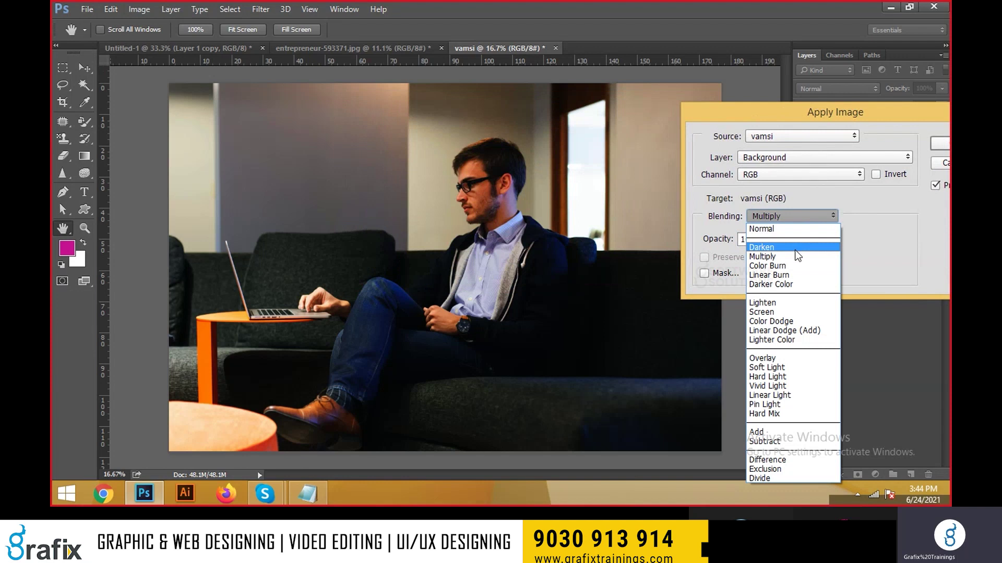
{"action": "left_click", "coordinate": [780, 248]}
{"action": "key", "text": "Down"}
{"action": "key", "text": "Down"}
{"action": "key", "text": "Down"}
{"action": "key", "text": "Down"}
{"action": "key", "text": "Down"}
{"action": "key", "text": "Down"}
{"action": "key", "text": "Down"}
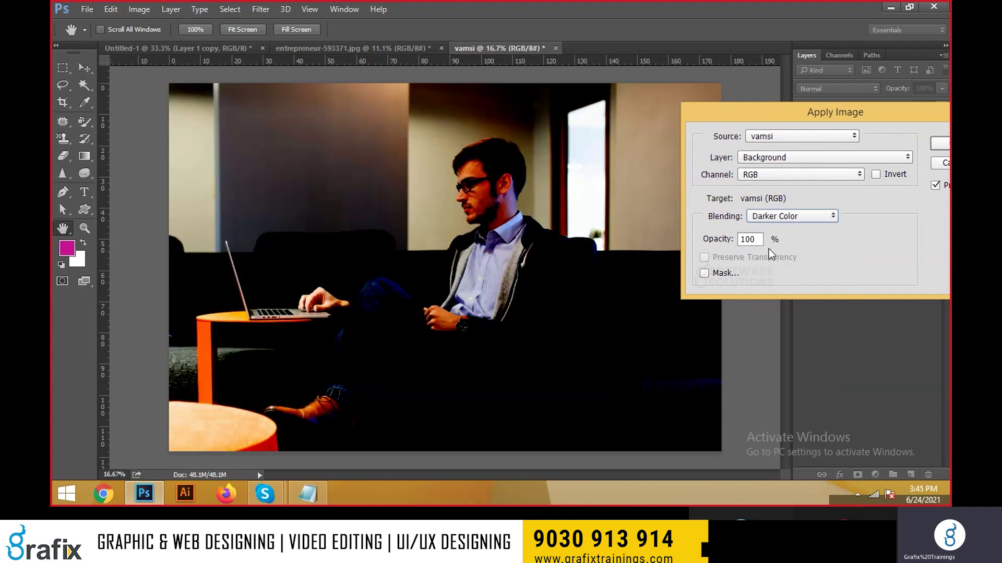
{"action": "key", "text": "Down"}
{"action": "key", "text": "Down"}
{"action": "key", "text": "Down"}
{"action": "key", "text": "Down"}
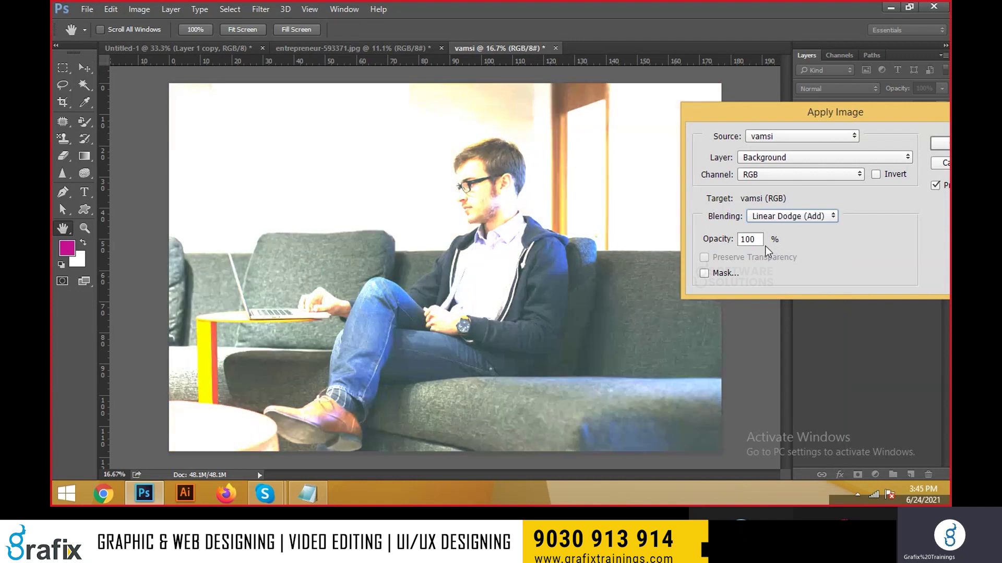
{"action": "key", "text": "Up"}
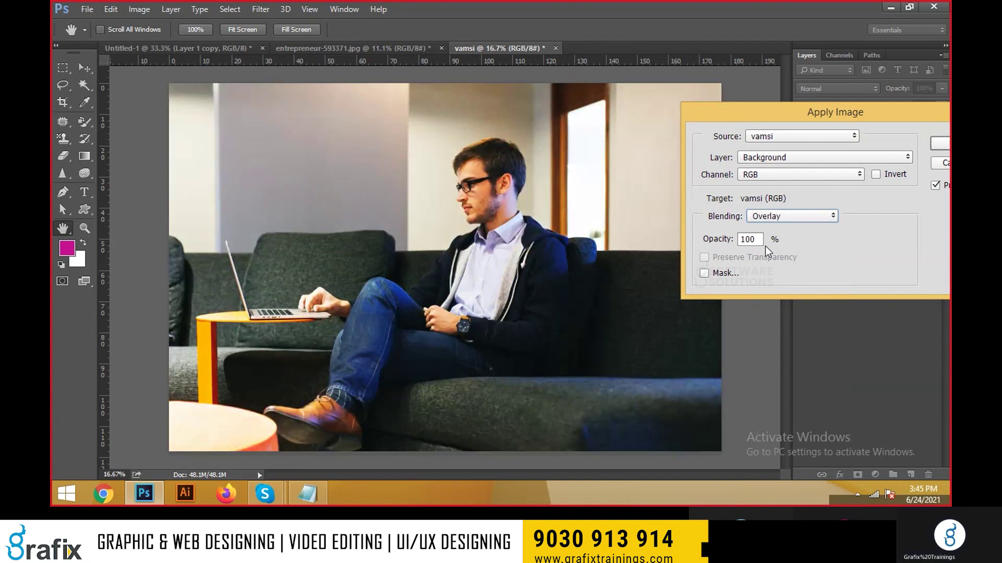
{"action": "left_click_drag", "start_coordinate": [846, 115], "coordinate": [766, 150]}
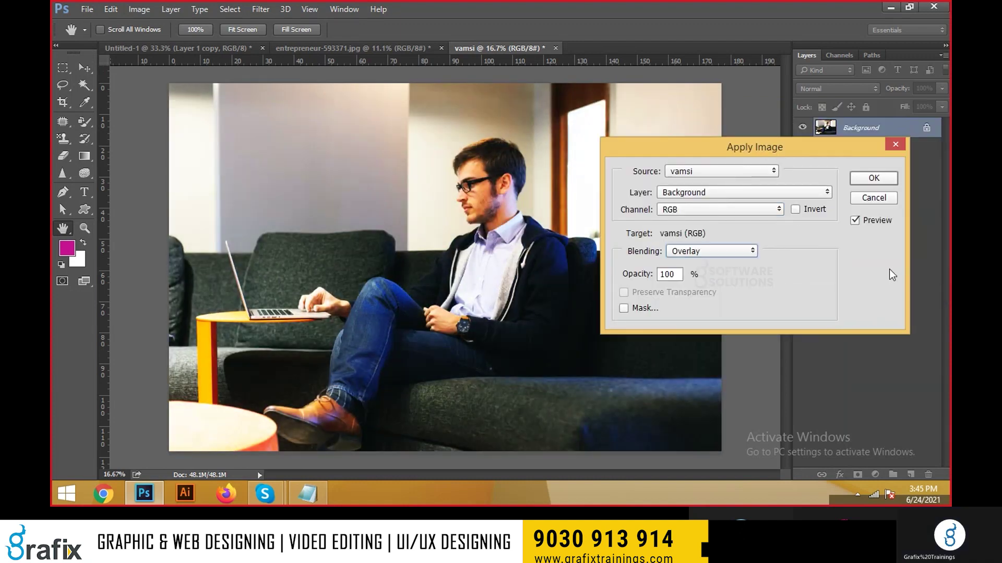
Toggle the Overlay preview repeatedly to compare, leaving it on.
{"action": "left_click", "coordinate": [881, 222]}
{"action": "left_click", "coordinate": [880, 221]}
{"action": "left_click", "coordinate": [881, 222]}
{"action": "left_click", "coordinate": [880, 221]}
{"action": "left_click_drag", "start_coordinate": [653, 154], "coordinate": [718, 154]}
{"action": "left_click", "coordinate": [946, 221]}
{"action": "left_click", "coordinate": [944, 220]}
{"action": "left_click", "coordinate": [944, 220]}
{"action": "left_click", "coordinate": [944, 220]}
{"action": "left_click", "coordinate": [944, 220]}
{"action": "left_click", "coordinate": [944, 220]}
{"action": "left_click", "coordinate": [944, 220]}
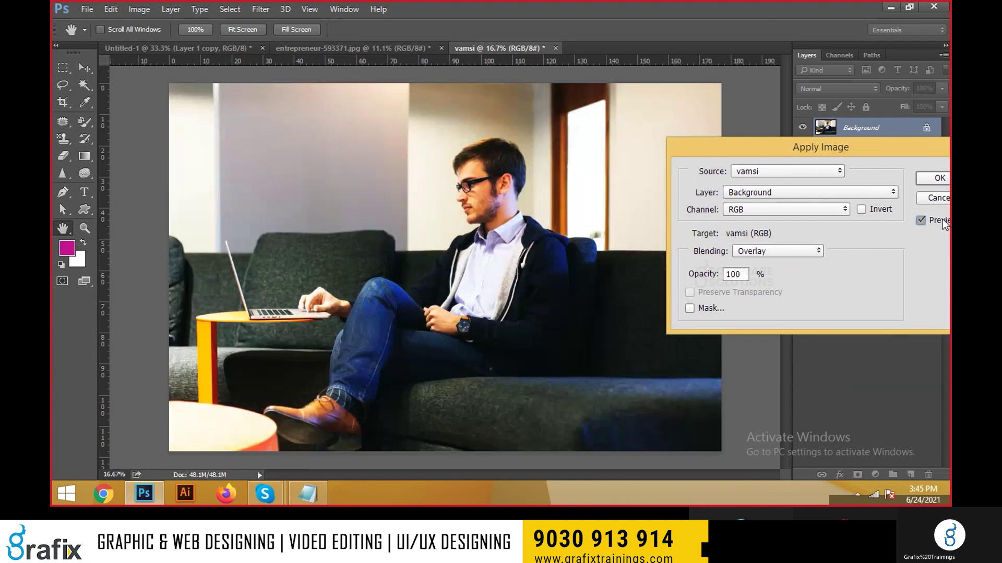
{"action": "left_click", "coordinate": [944, 220]}
{"action": "left_click", "coordinate": [945, 220]}
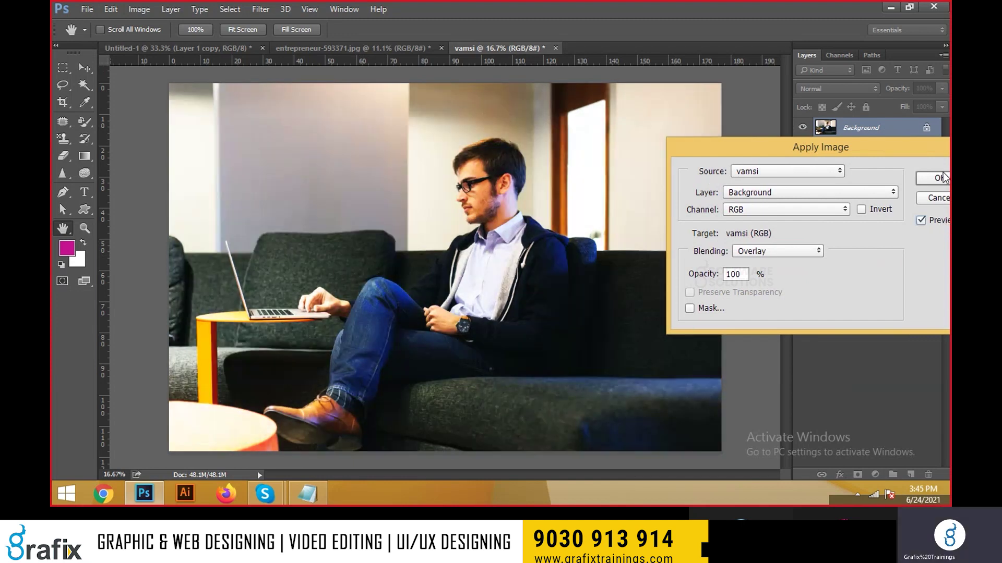
Apply the Overlay blend, then undo it.
{"action": "left_click", "coordinate": [933, 178]}
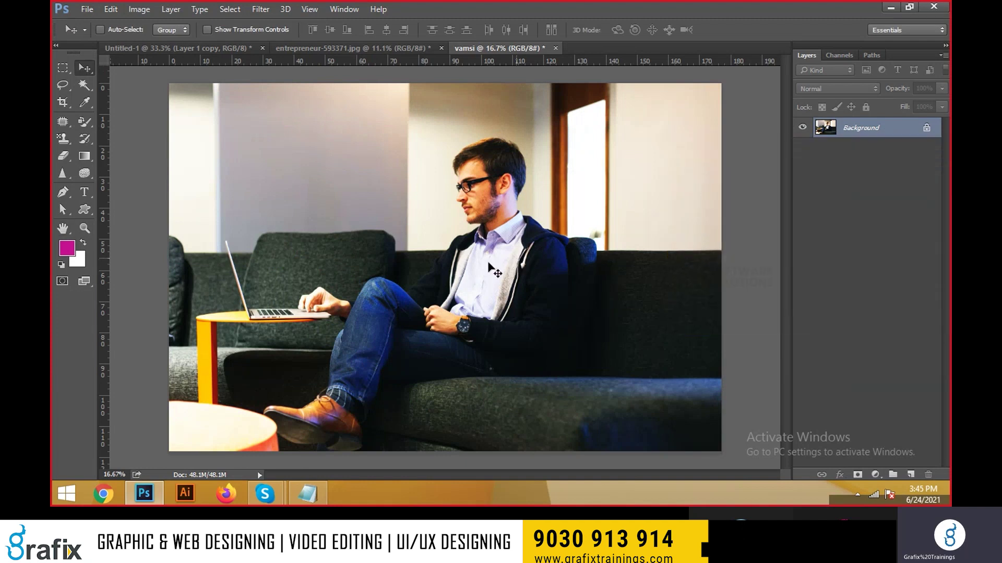
{"action": "key", "text": "ctrl+z"}
{"action": "key", "text": "z"}
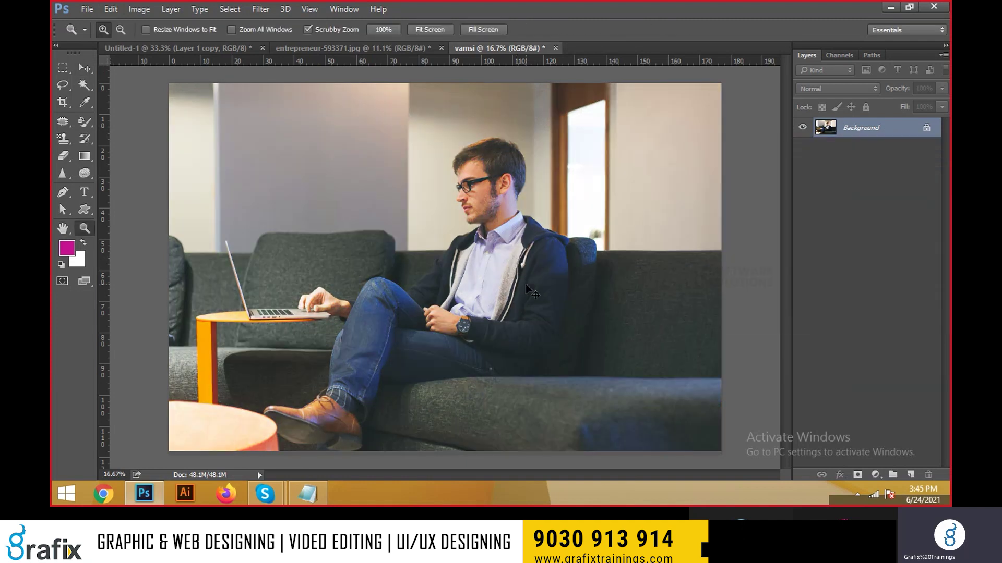
{"action": "key", "text": "ctrl+z"}
Zoom into the man's face, toggle the brighter version, fit on screen, and revert.
{"action": "left_click", "coordinate": [508, 218]}
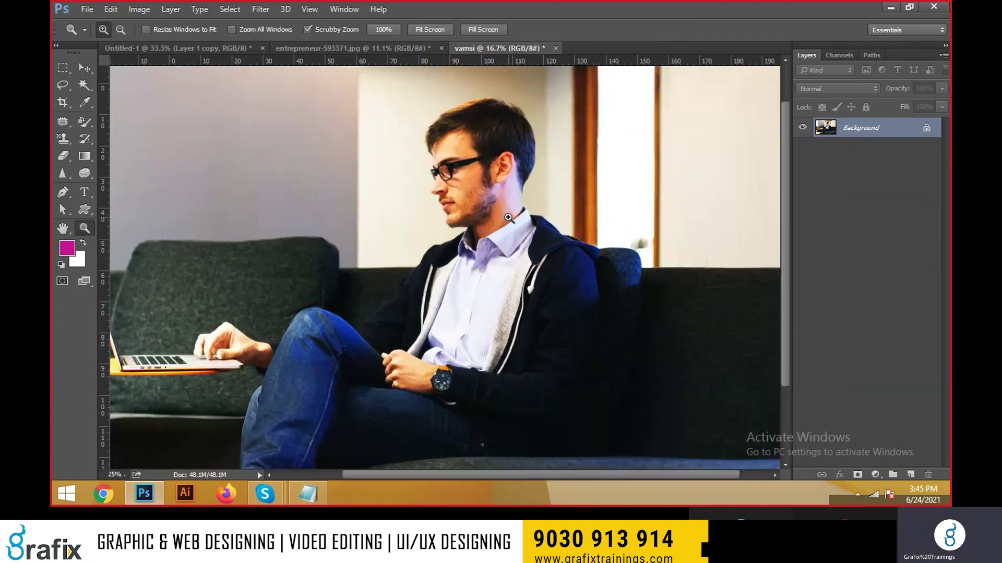
{"action": "left_click", "coordinate": [480, 196]}
{"action": "left_click", "coordinate": [548, 219]}
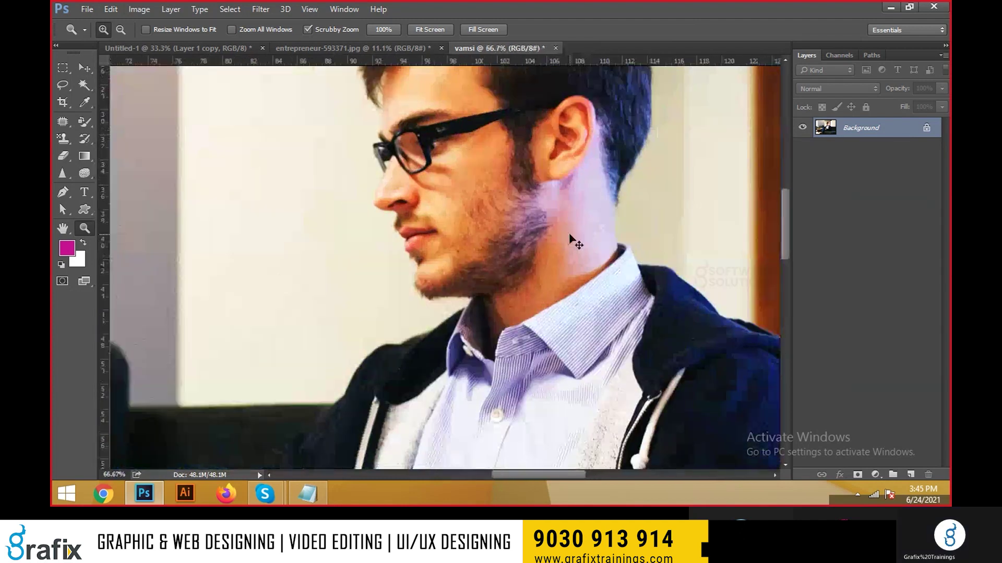
{"action": "left_click_drag", "start_coordinate": [570, 240], "coordinate": [574, 254]}
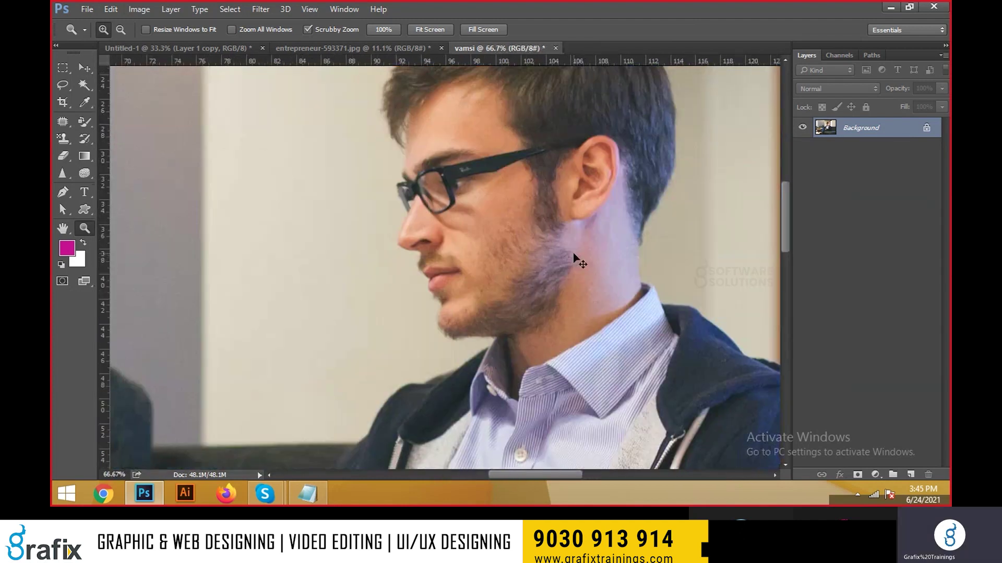
{"action": "key", "text": "ctrl+shift+l"}
{"action": "right_click", "coordinate": [546, 230]}
{"action": "left_click", "coordinate": [555, 235]}
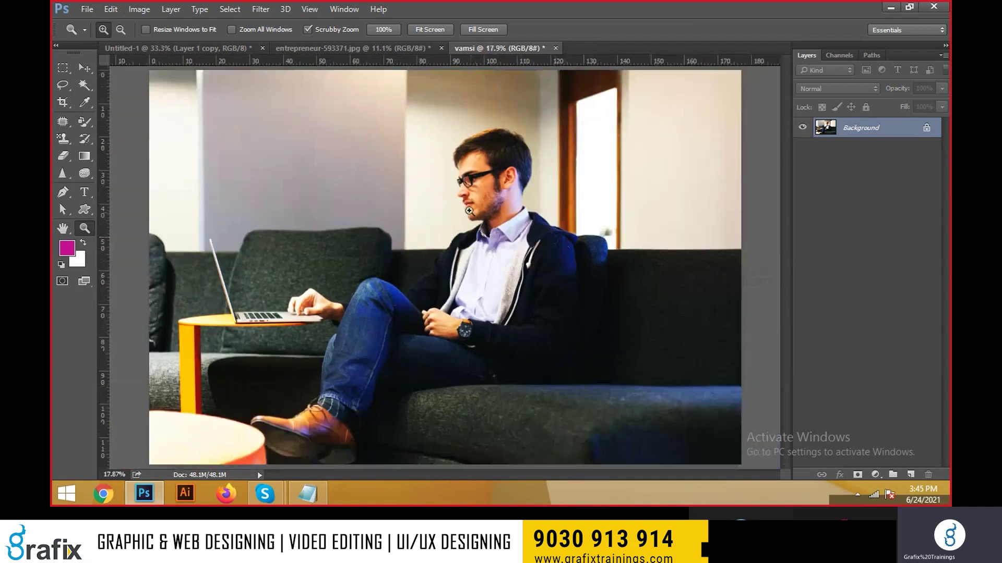
{"action": "key", "text": "ctrl+z"}
Open Image > Calculations for the duplicate photo.
{"action": "key", "text": "v"}
{"action": "left_click", "coordinate": [148, 13]}
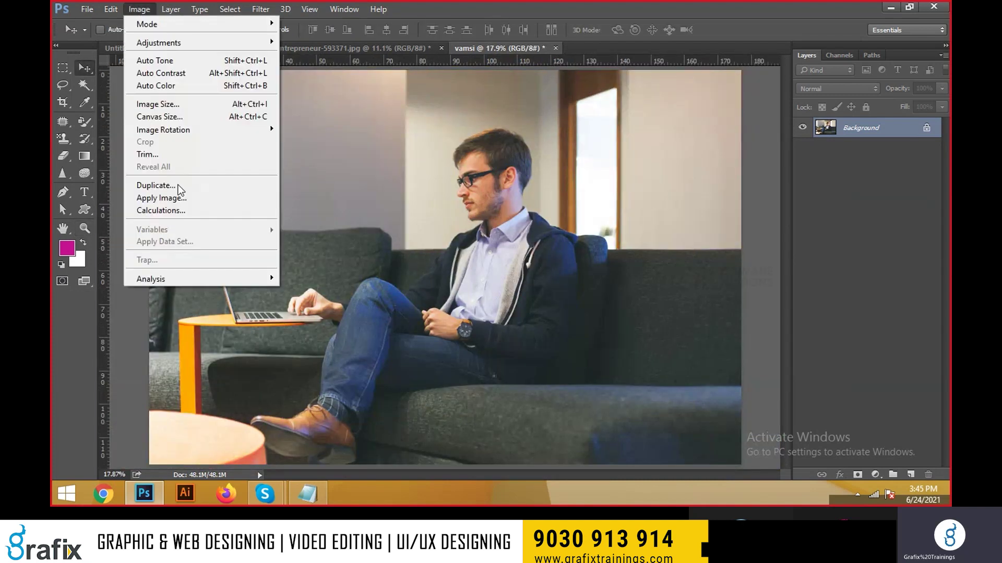
{"action": "left_click", "coordinate": [186, 211]}
{"action": "left_click_drag", "start_coordinate": [465, 87], "coordinate": [833, 174]}
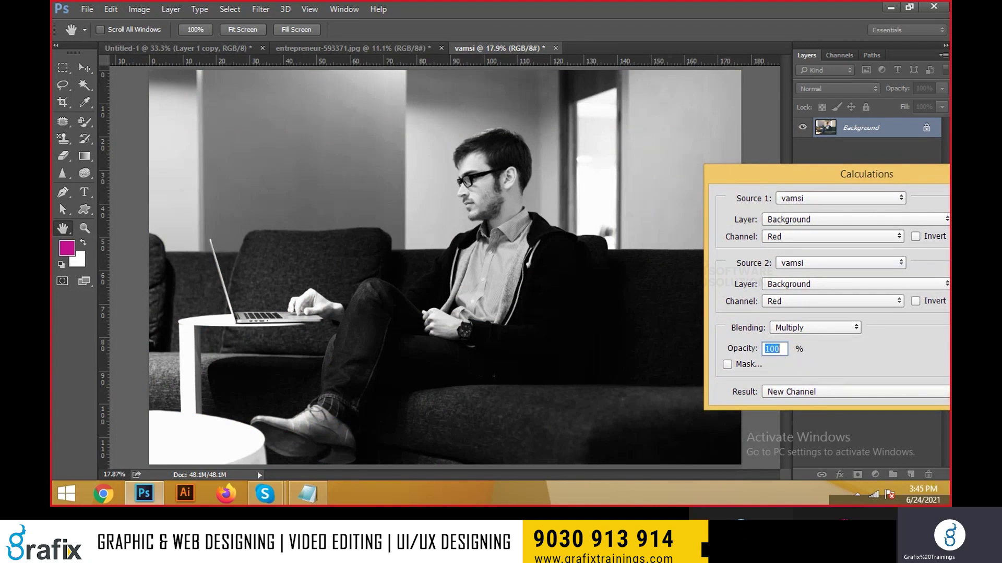
Blend Red with Red in Linear Light to create Alpha 1, then fit it on screen.
{"action": "left_click", "coordinate": [824, 327]}
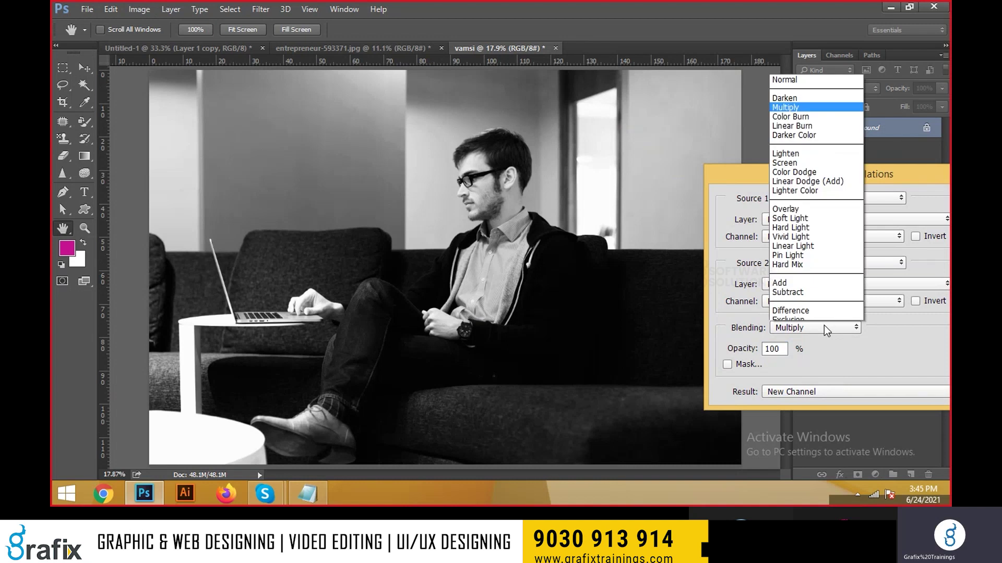
{"action": "left_click", "coordinate": [806, 84]}
{"action": "key", "text": "Down"}
{"action": "key", "text": "Down"}
{"action": "key", "text": "Down"}
{"action": "key", "text": "Down"}
{"action": "key", "text": "Down"}
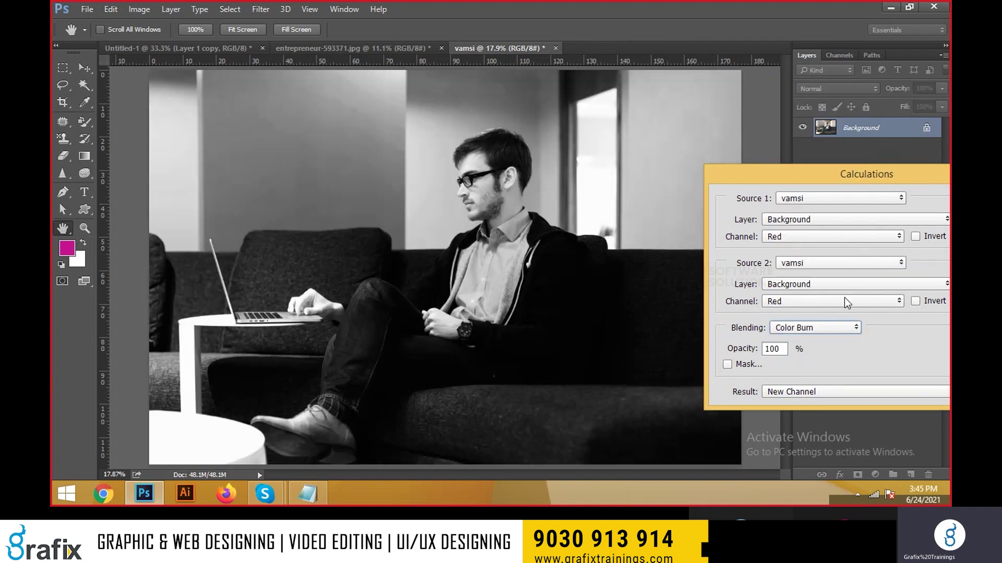
{"action": "key", "text": "Down"}
{"action": "key", "text": "Down"}
{"action": "key", "text": "Down"}
{"action": "key", "text": "Down"}
{"action": "key", "text": "Down"}
{"action": "key", "text": "Down"}
{"action": "key", "text": "Down"}
{"action": "key", "text": "Down"}
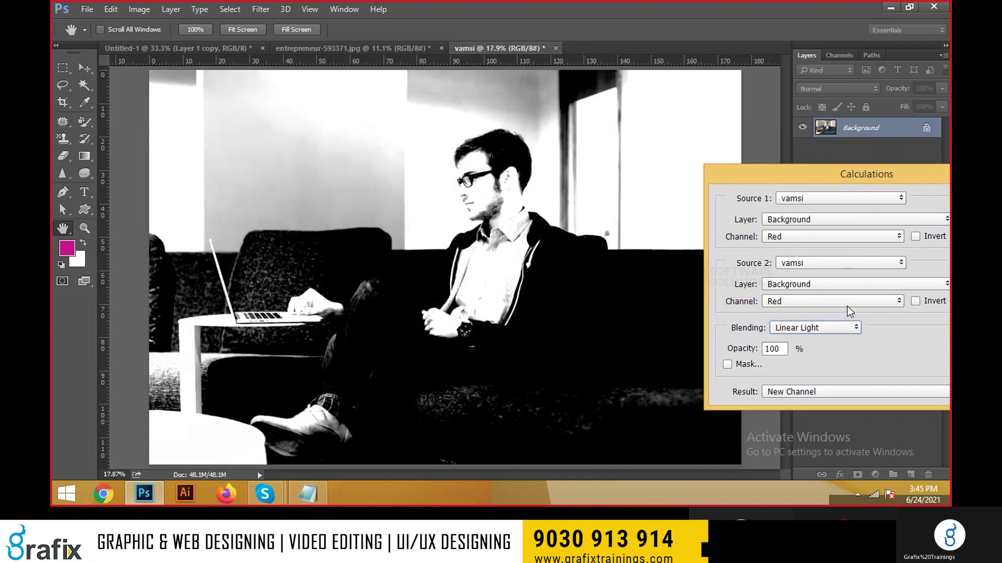
{"action": "key", "text": "Return"}
{"action": "right_click", "coordinate": [507, 216]}
{"action": "left_click", "coordinate": [527, 223]}
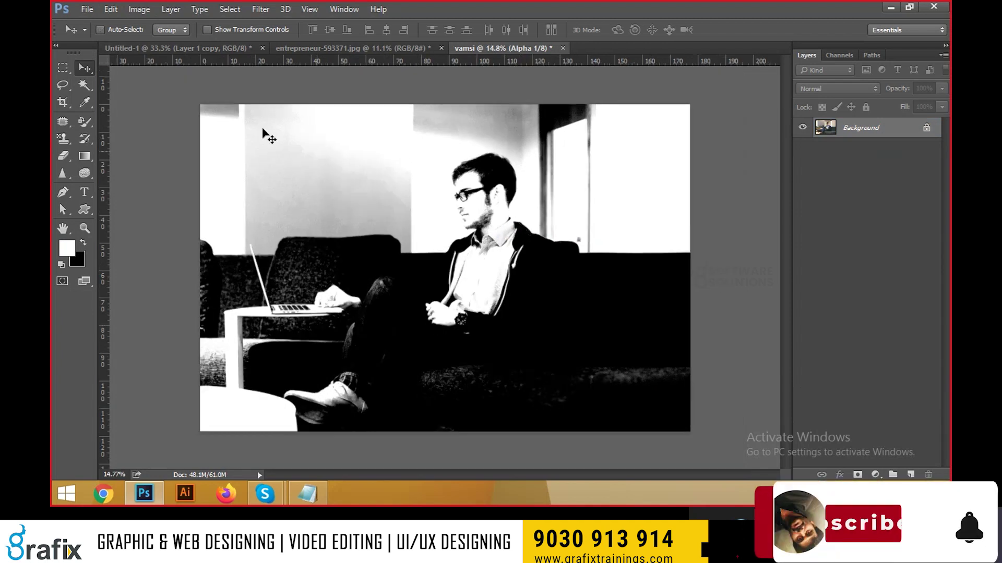
{"action": "left_click", "coordinate": [138, 8]}
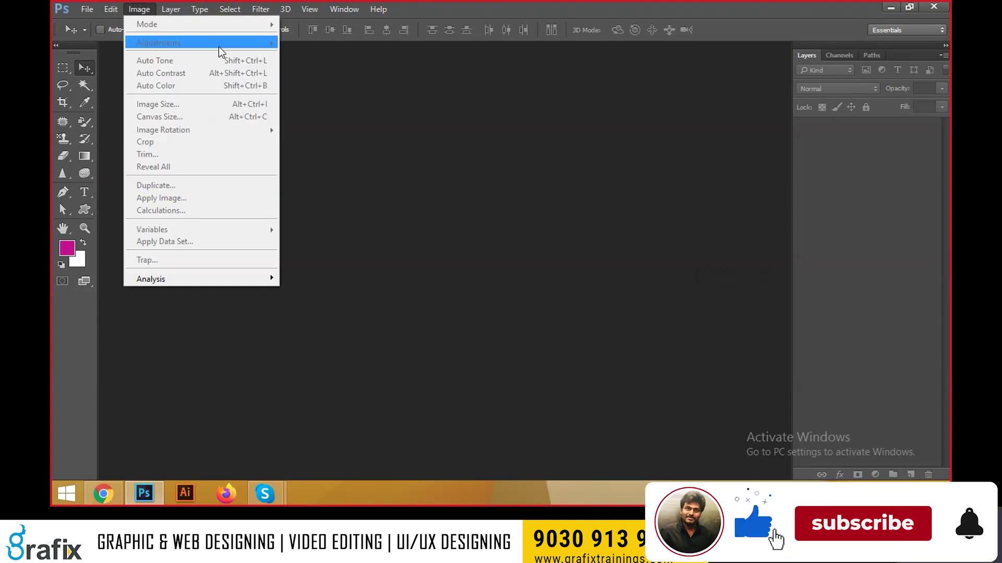
Reopen entrepreneur-593371.jpg from the BACKGROUNDS folder.
{"action": "left_click", "coordinate": [434, 193]}
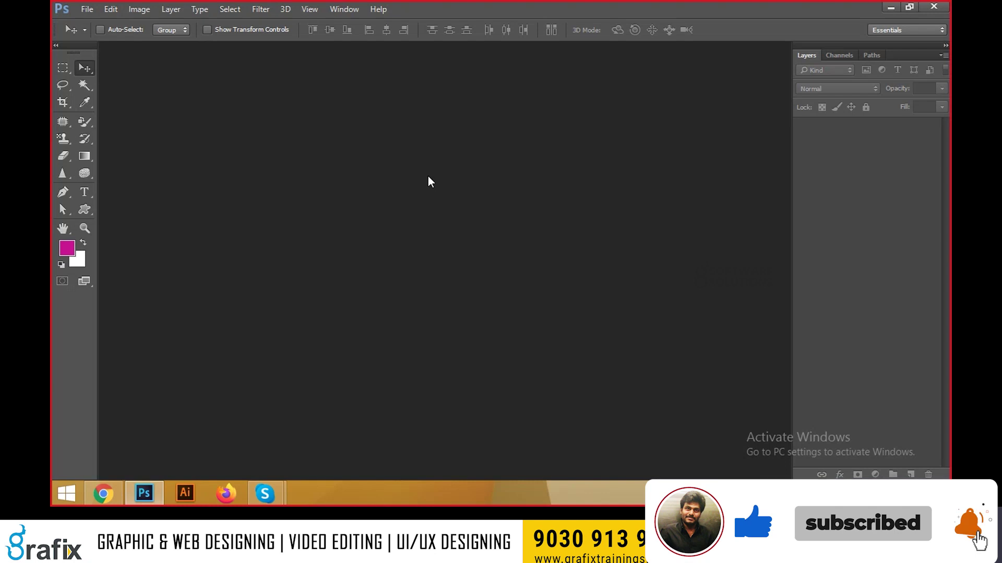
{"action": "double_click", "coordinate": [428, 176]}
{"action": "left_click", "coordinate": [425, 219]}
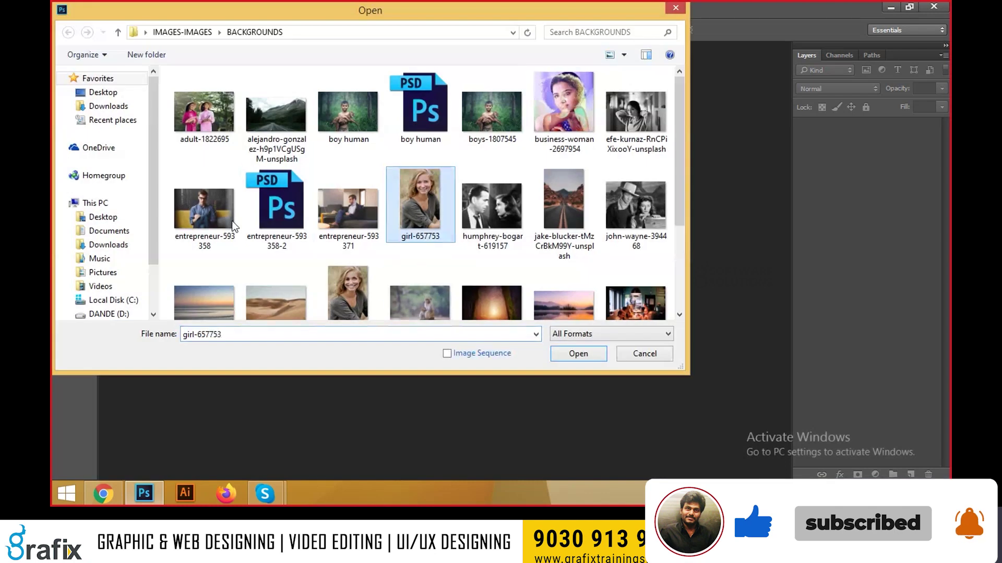
{"action": "double_click", "coordinate": [321, 231]}
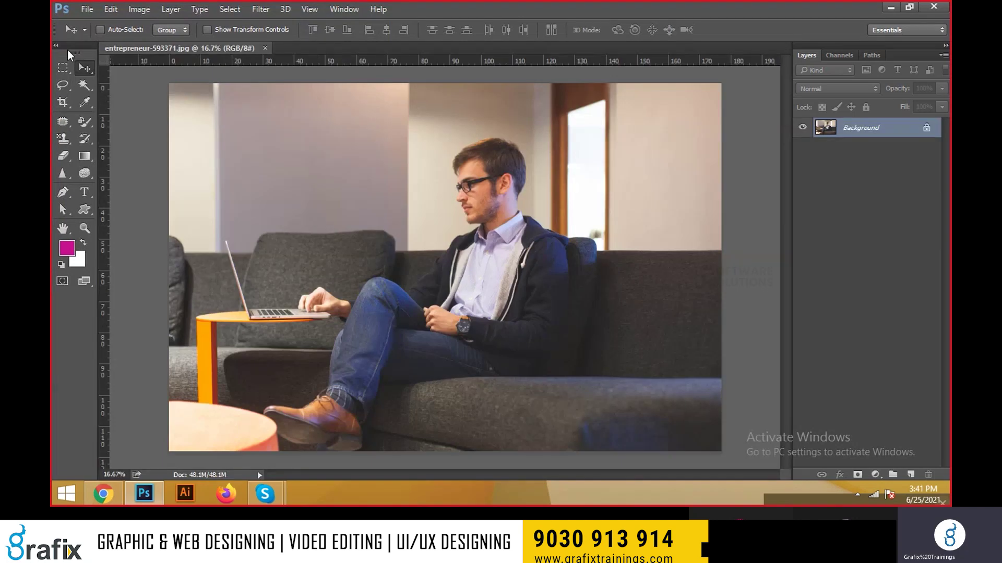
{"action": "left_click", "coordinate": [138, 9]}
{"action": "mouse_move", "coordinate": [148, 44]}
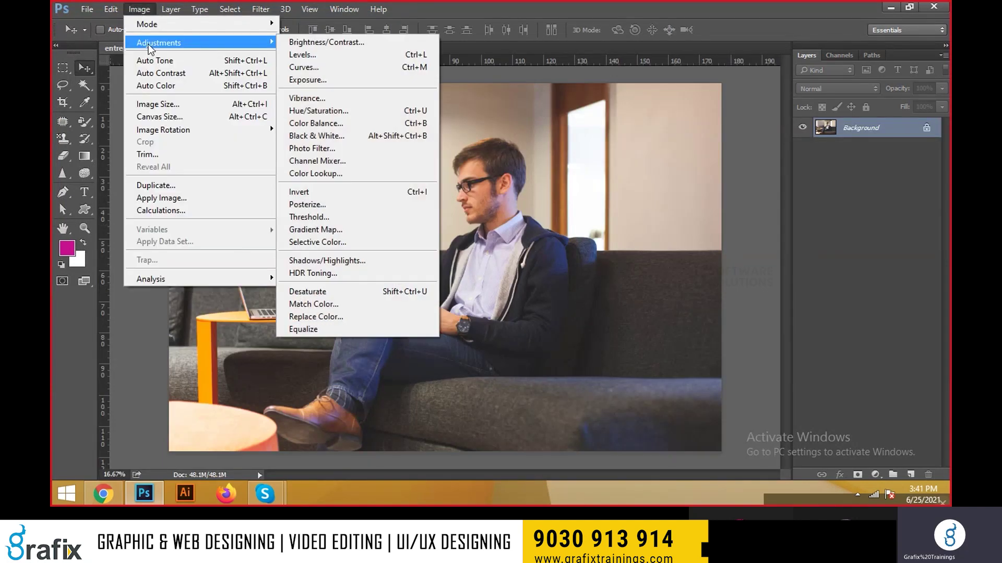
{"action": "left_click", "coordinate": [318, 43]}
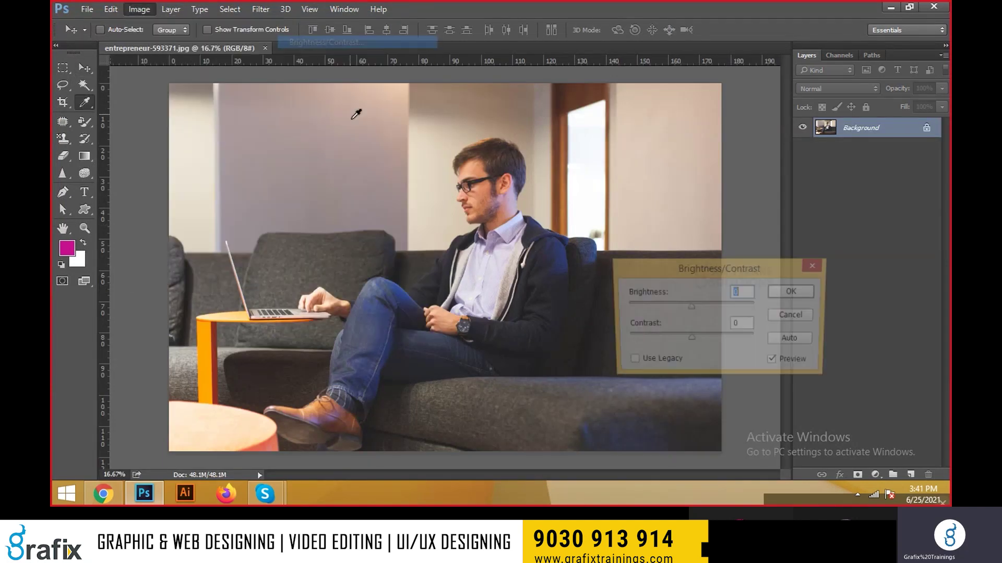
{"action": "left_click_drag", "start_coordinate": [641, 276], "coordinate": [702, 263]}
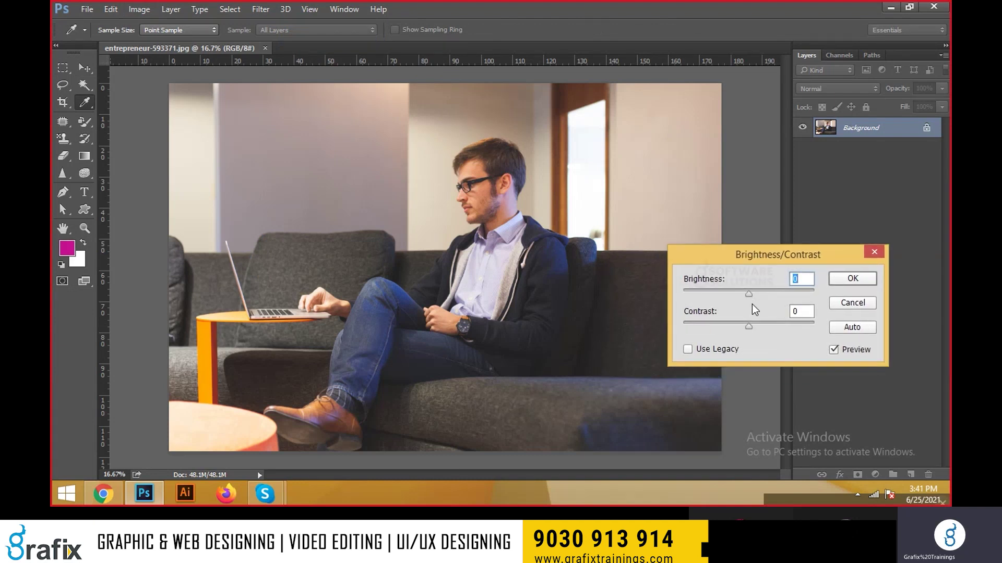
{"action": "left_click_drag", "start_coordinate": [749, 300], "coordinate": [772, 326]}
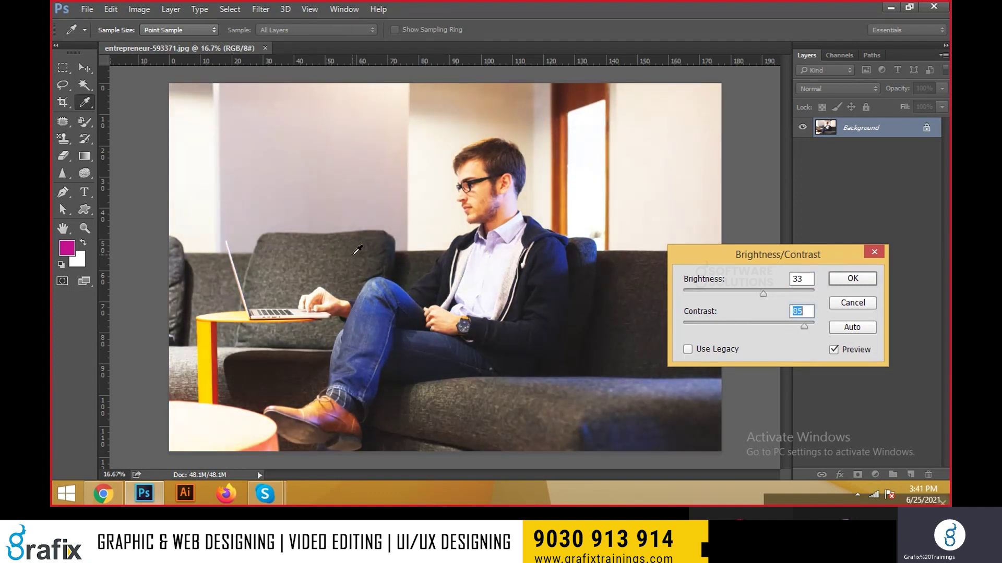
{"action": "left_click", "coordinate": [834, 350]}
{"action": "left_click", "coordinate": [833, 350]}
{"action": "left_click", "coordinate": [833, 349]}
{"action": "left_click", "coordinate": [834, 350]}
{"action": "left_click", "coordinate": [833, 350]}
{"action": "left_click", "coordinate": [834, 350]}
{"action": "left_click", "coordinate": [834, 349]}
{"action": "left_click", "coordinate": [833, 350]}
{"action": "left_click", "coordinate": [834, 349]}
{"action": "left_click", "coordinate": [834, 350]}
{"action": "left_click", "coordinate": [856, 304]}
{"action": "key", "text": "v"}
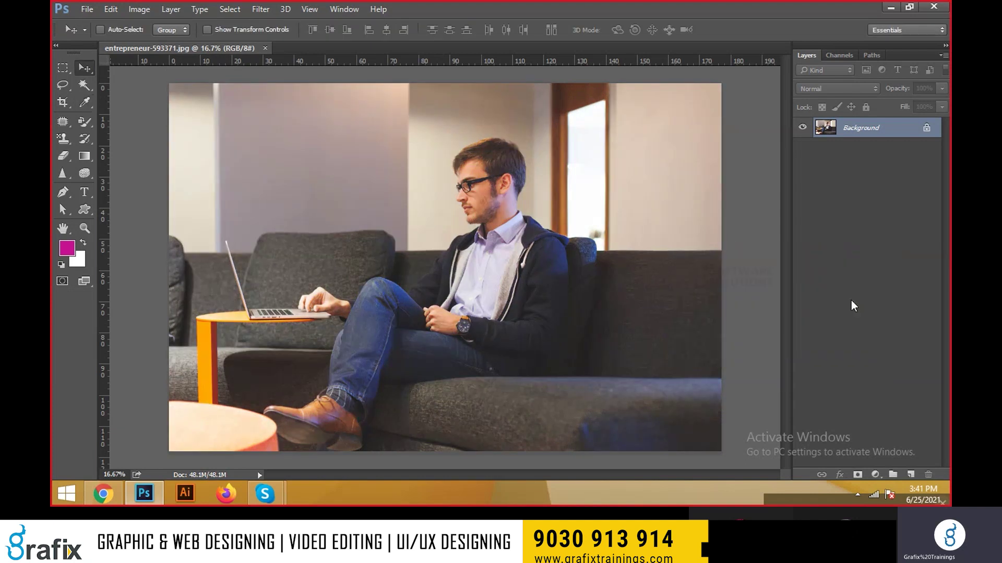
Reopen boy human.jpg, load Boy-Path as a selection, and copy the boy and goat to Layer 1.
{"action": "key", "text": "ctrl+o"}
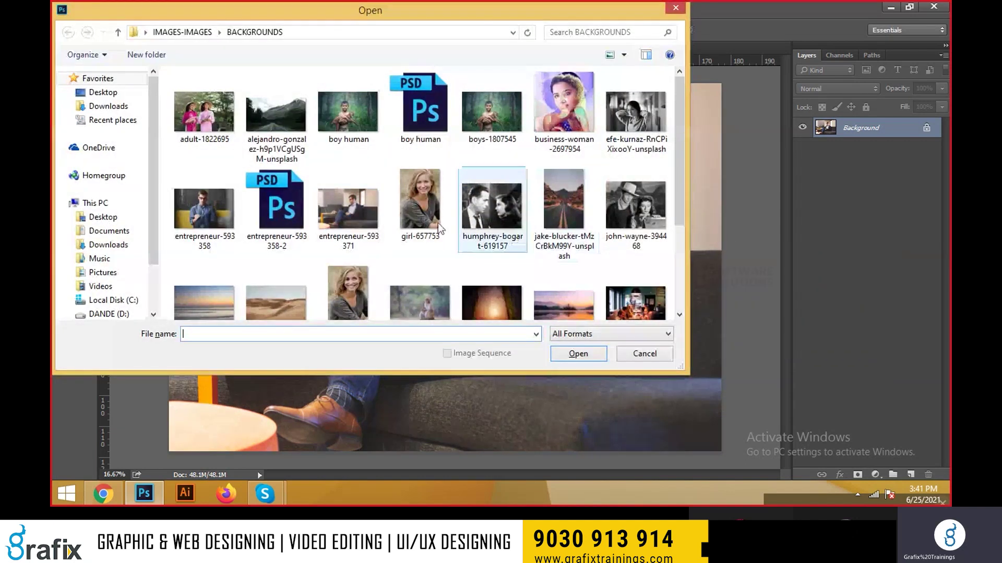
{"action": "double_click", "coordinate": [344, 117]}
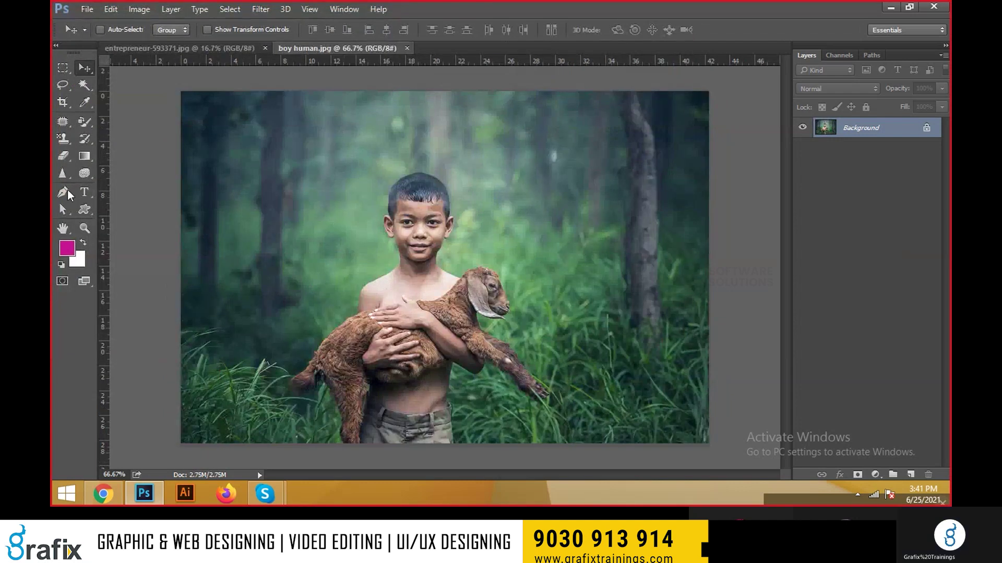
{"action": "left_click", "coordinate": [872, 56]}
{"action": "left_click", "coordinate": [860, 73]}
{"action": "key", "text": "ctrl+Return"}
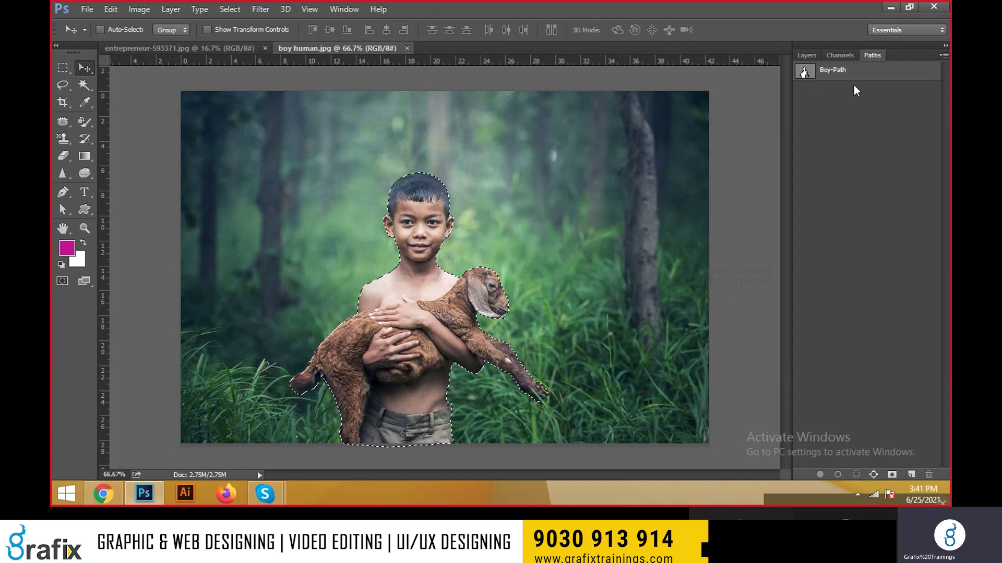
{"action": "left_click", "coordinate": [805, 55]}
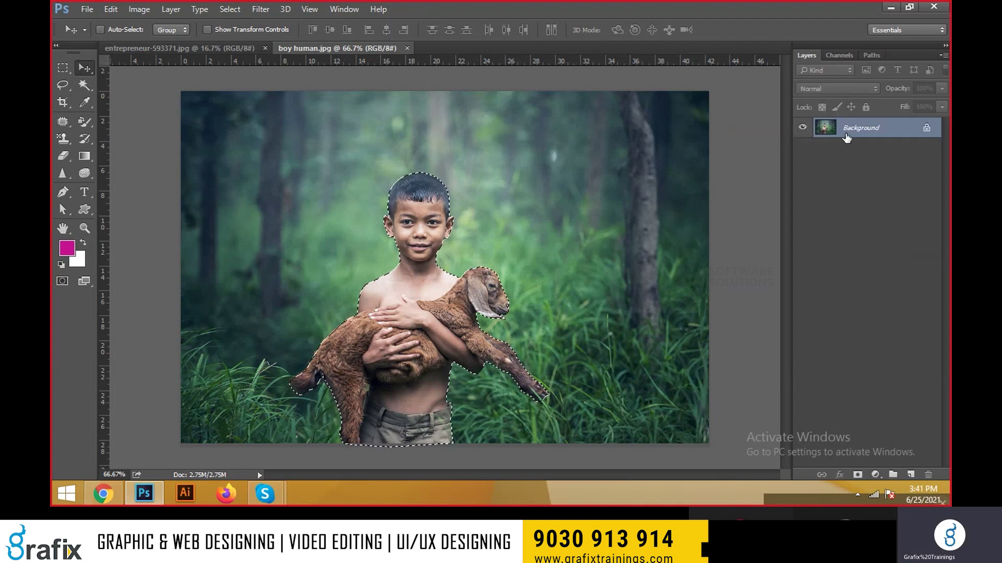
{"action": "key", "text": "ctrl+j"}
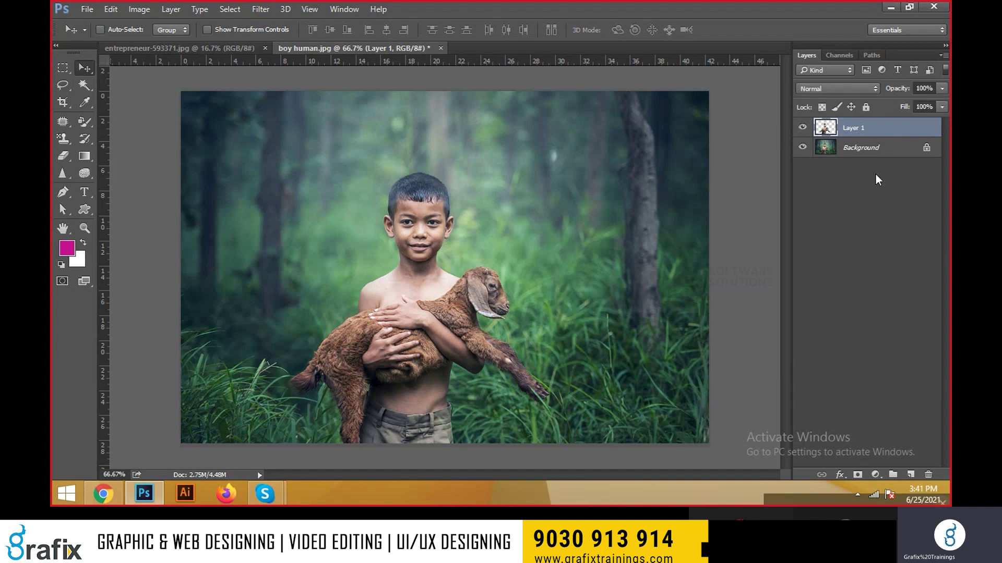
Try Brightness/Contrast on Layer 1 at brightness 6, comparing it with Preview on and off.
{"action": "key", "text": "alt+i"}
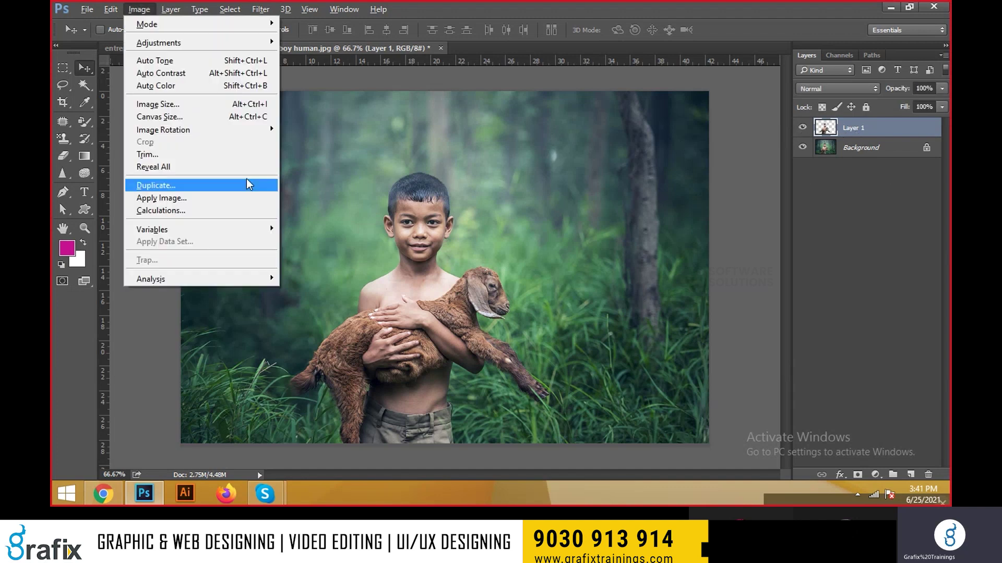
{"action": "mouse_move", "coordinate": [226, 127]}
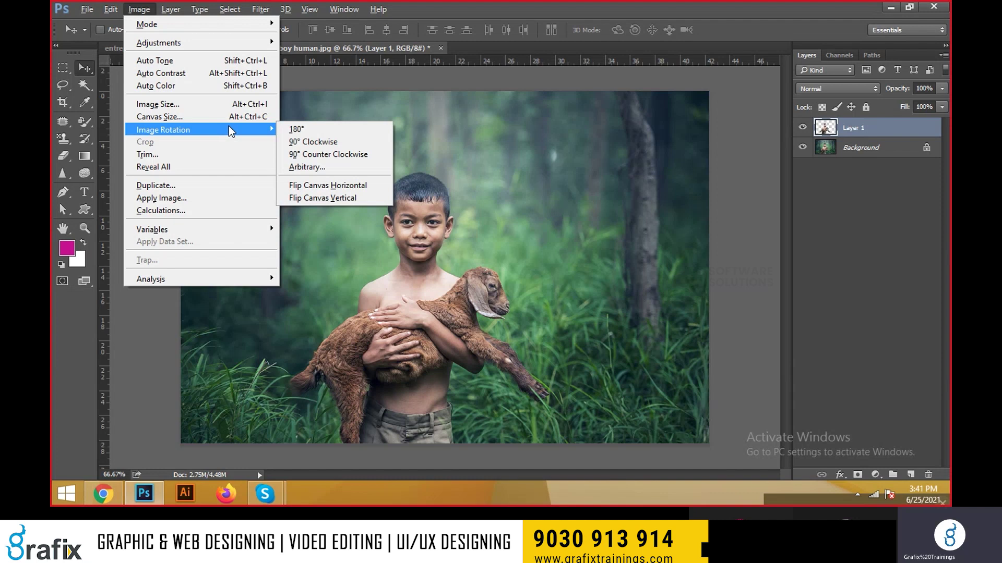
{"action": "mouse_move", "coordinate": [172, 42]}
{"action": "left_click", "coordinate": [334, 44]}
{"action": "left_click_drag", "start_coordinate": [754, 267], "coordinate": [780, 327]}
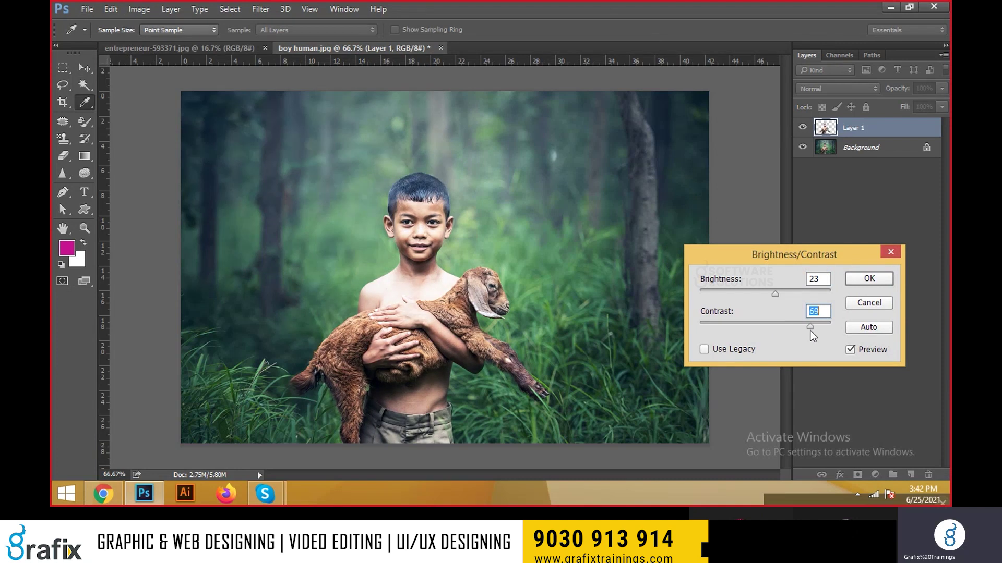
{"action": "left_click_drag", "start_coordinate": [774, 292], "coordinate": [769, 295]}
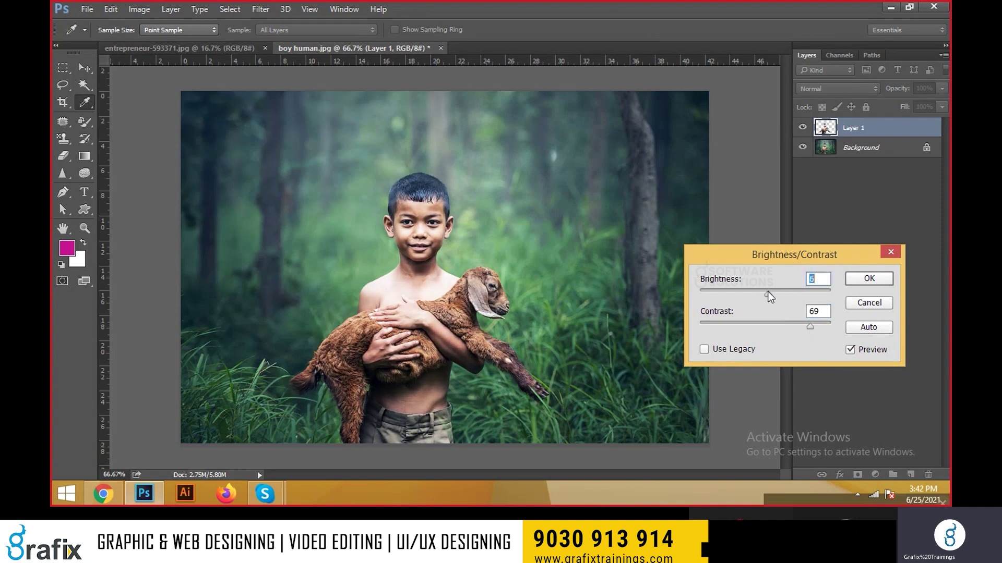
{"action": "left_click", "coordinate": [878, 353]}
{"action": "left_click", "coordinate": [879, 353]}
{"action": "left_click", "coordinate": [879, 353]}
{"action": "left_click", "coordinate": [879, 353]}
{"action": "left_click", "coordinate": [878, 353]}
{"action": "left_click", "coordinate": [878, 353]}
{"action": "left_click", "coordinate": [879, 353]}
{"action": "left_click", "coordinate": [880, 352]}
Cancel the Brightness/Contrast change and delete Layer 1.
{"action": "left_click", "coordinate": [869, 303]}
{"action": "left_click", "coordinate": [929, 473]}
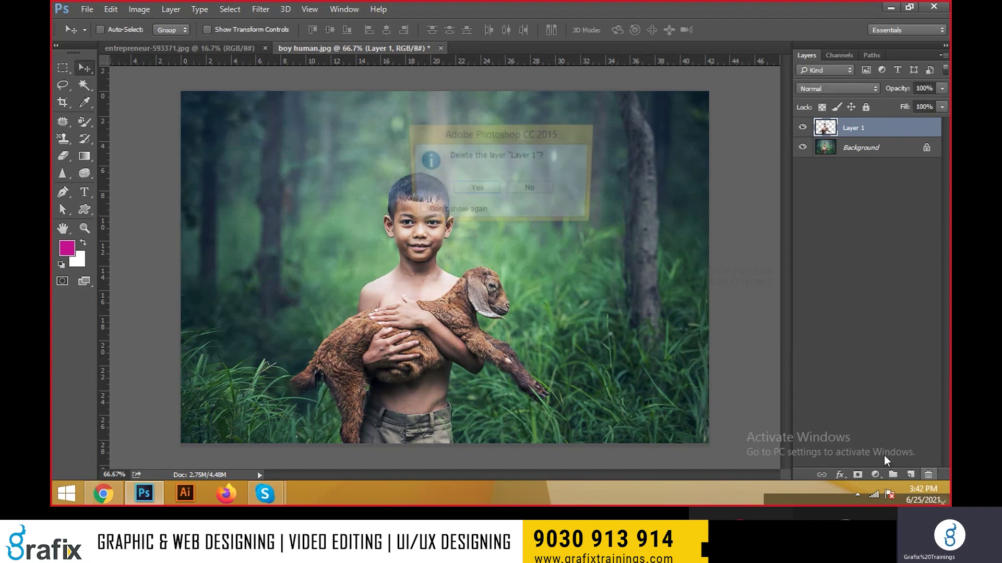
{"action": "left_click", "coordinate": [491, 191]}
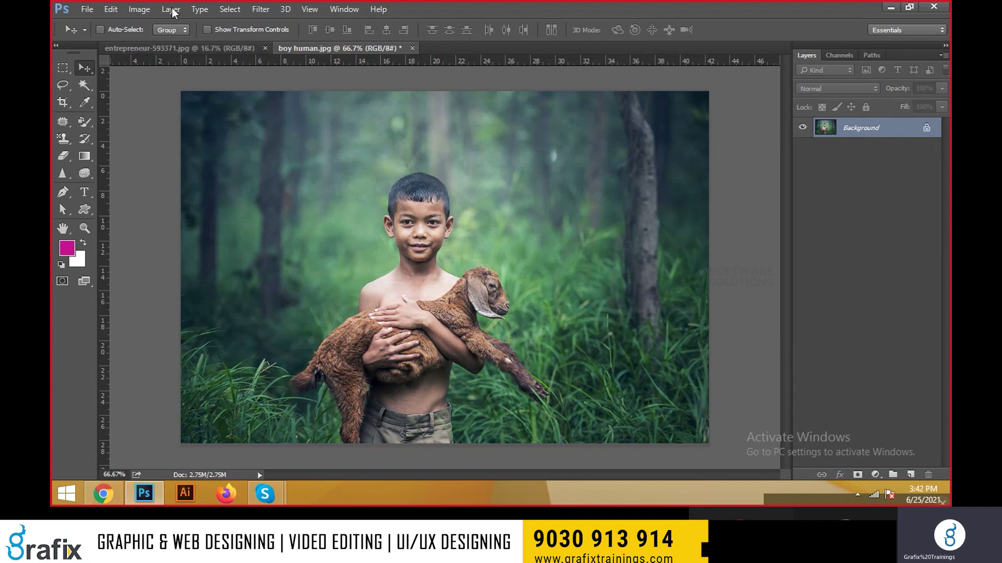
Open Brightness/Contrast on the Background and push brightness to 61 and contrast to 59.
{"action": "left_click", "coordinate": [139, 9]}
{"action": "mouse_move", "coordinate": [165, 45]}
{"action": "left_click", "coordinate": [303, 46]}
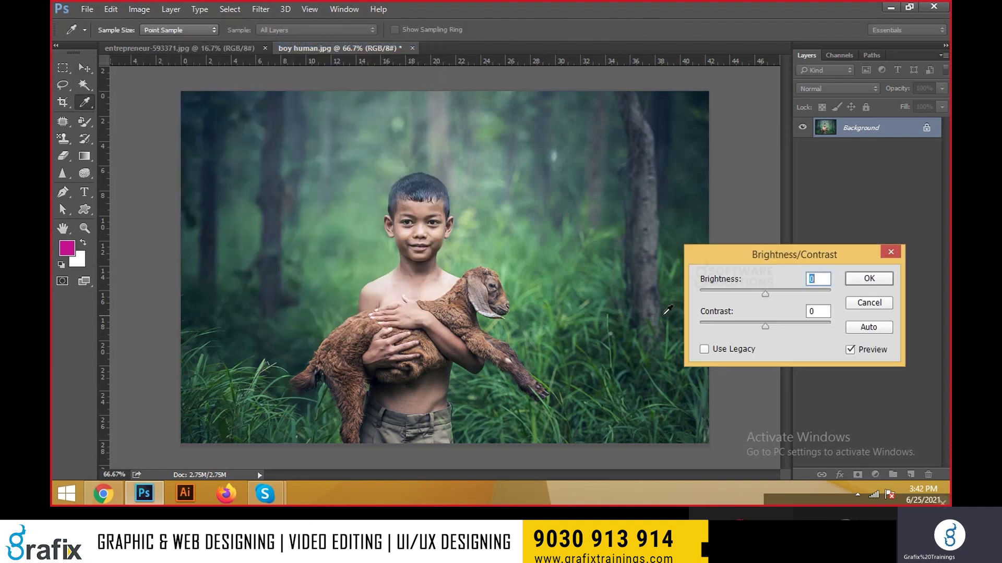
{"action": "left_click_drag", "start_coordinate": [744, 261], "coordinate": [751, 259]}
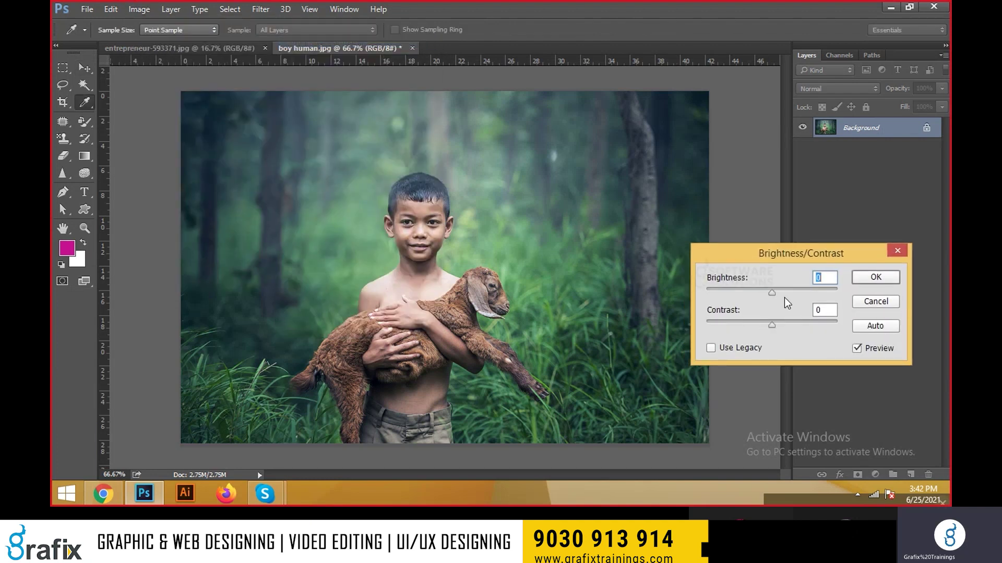
{"action": "mouse_move", "coordinate": [779, 293]}
{"action": "left_mouse_down"}
{"action": "mouse_move", "coordinate": [786, 327]}
{"action": "mouse_move", "coordinate": [810, 324]}
{"action": "mouse_move", "coordinate": [798, 292]}
{"action": "mouse_move", "coordinate": [771, 293]}
{"action": "mouse_move", "coordinate": [790, 293]}
{"action": "mouse_move", "coordinate": [781, 302]}
{"action": "left_mouse_up"}
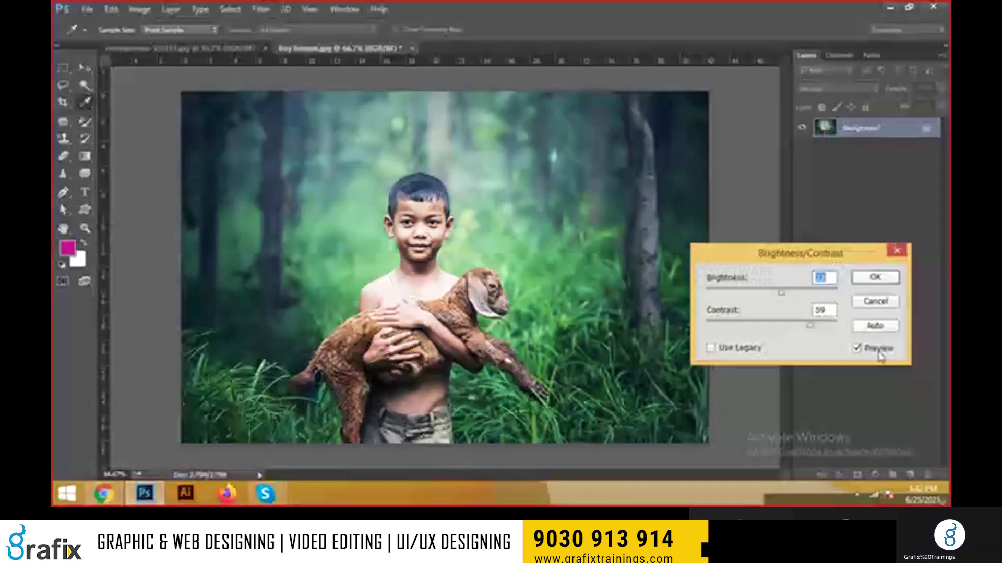
Compare the change with Preview toggled, cancel it, and bring up Image > Adjustments again.
{"action": "left_click", "coordinate": [882, 354]}
{"action": "left_click", "coordinate": [882, 354]}
{"action": "left_click", "coordinate": [882, 353]}
{"action": "left_click", "coordinate": [881, 353]}
{"action": "left_click", "coordinate": [881, 353]}
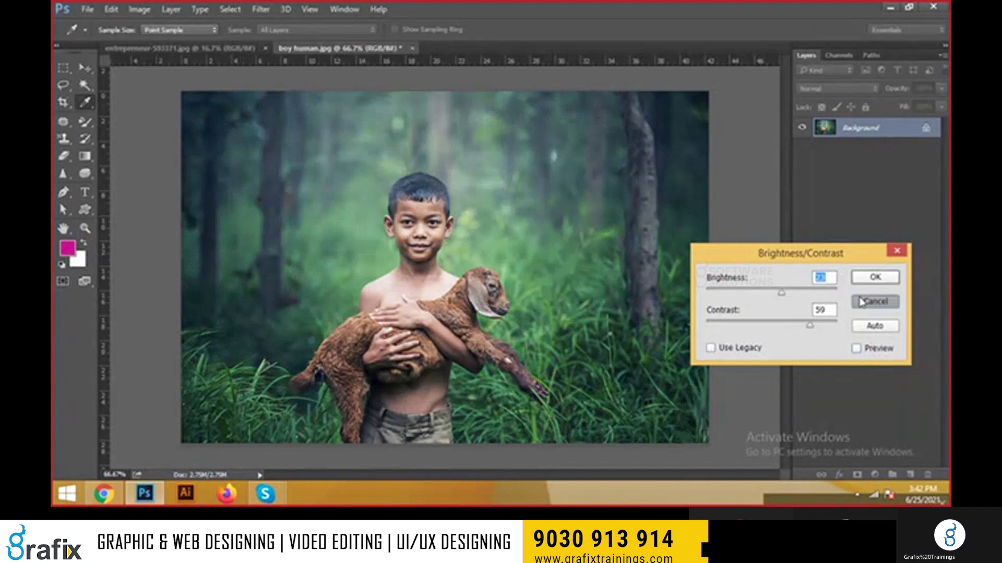
{"action": "left_click", "coordinate": [873, 301]}
{"action": "left_click", "coordinate": [141, 9]}
{"action": "mouse_move", "coordinate": [156, 44]}
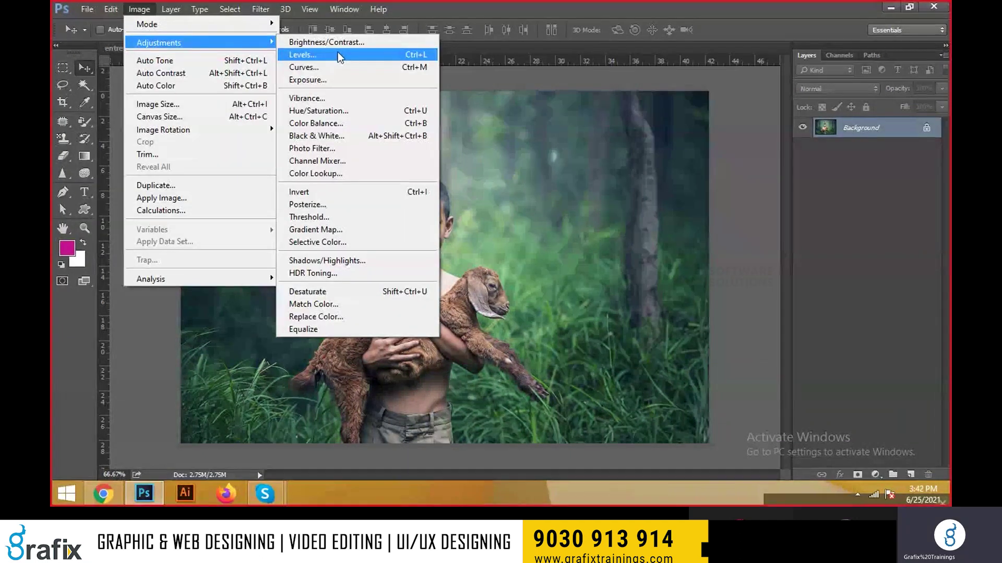
Open Levels and experiment with the black point and midtone sliders, resetting midtones to 1.00.
{"action": "left_click", "coordinate": [302, 54]}
{"action": "left_click_drag", "start_coordinate": [856, 160], "coordinate": [792, 182]}
{"action": "left_click_drag", "start_coordinate": [693, 330], "coordinate": [732, 331]}
{"action": "left_click_drag", "start_coordinate": [601, 332], "coordinate": [622, 331]}
{"action": "left_click_drag", "start_coordinate": [700, 331], "coordinate": [677, 329]}
{"action": "left_click", "coordinate": [678, 349]}
Inspect the Red and Blue channel histograms, then return to the RGB channel.
{"action": "left_click", "coordinate": [683, 235]}
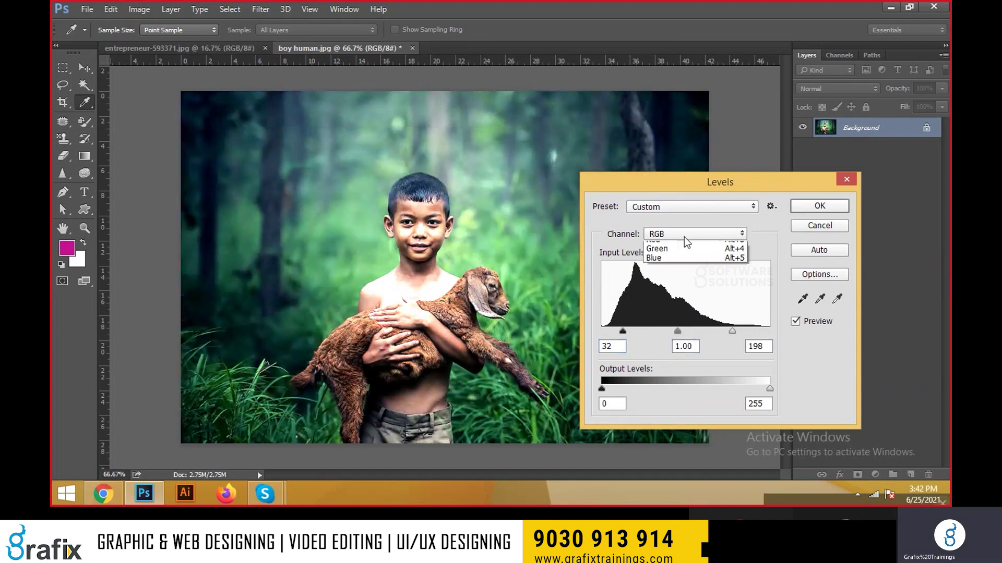
{"action": "left_click", "coordinate": [681, 256]}
{"action": "left_click", "coordinate": [680, 235]}
{"action": "left_click", "coordinate": [677, 258]}
{"action": "left_click", "coordinate": [680, 234]}
{"action": "left_click", "coordinate": [681, 274]}
{"action": "left_click", "coordinate": [680, 235]}
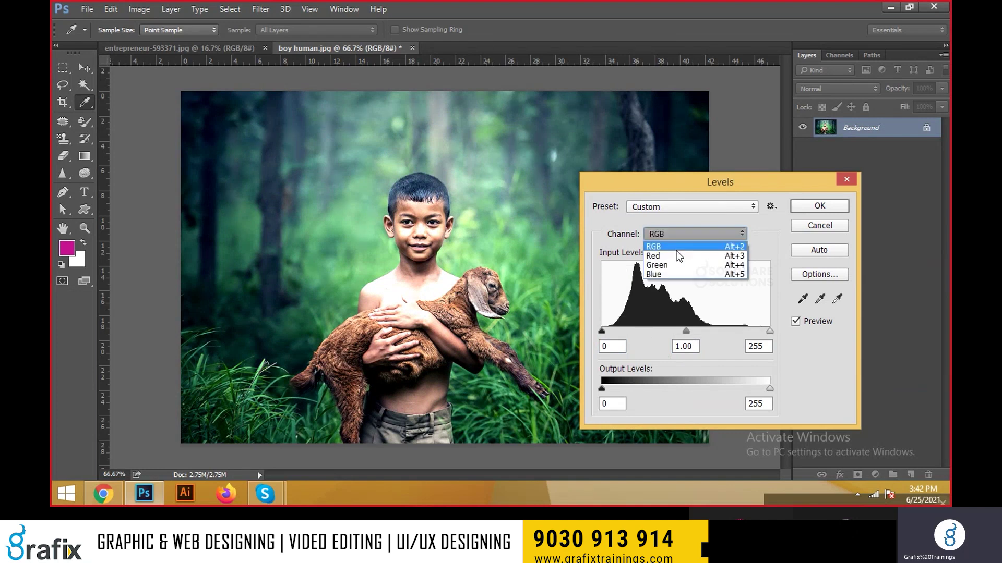
{"action": "left_click", "coordinate": [674, 245]}
Apply Levels with input 6, 0.70, 224, output black 24, and a lowered output white.
{"action": "left_click_drag", "start_coordinate": [623, 332], "coordinate": [616, 331]}
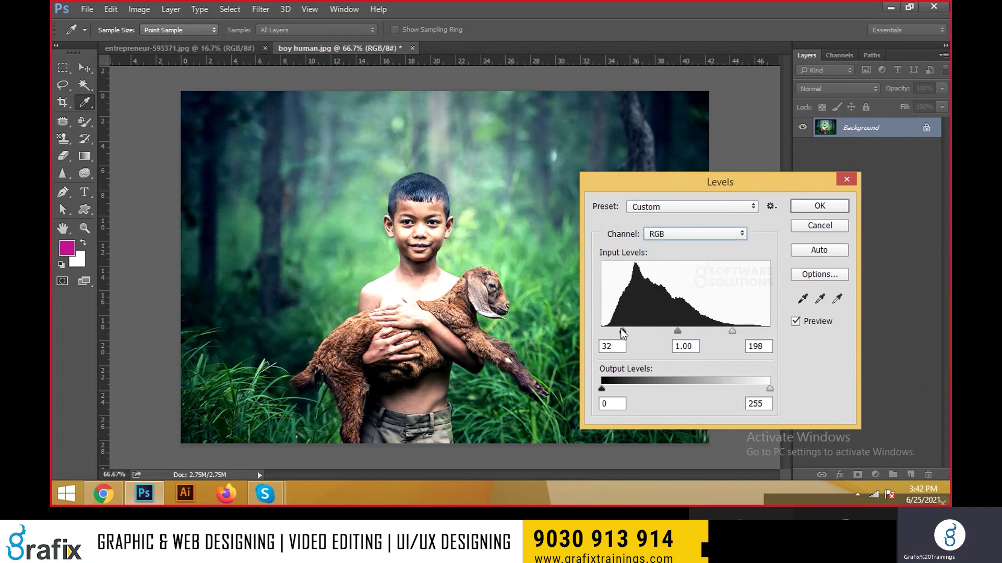
{"action": "left_click_drag", "start_coordinate": [677, 332], "coordinate": [749, 331]}
{"action": "left_click_drag", "start_coordinate": [616, 331], "coordinate": [606, 332]}
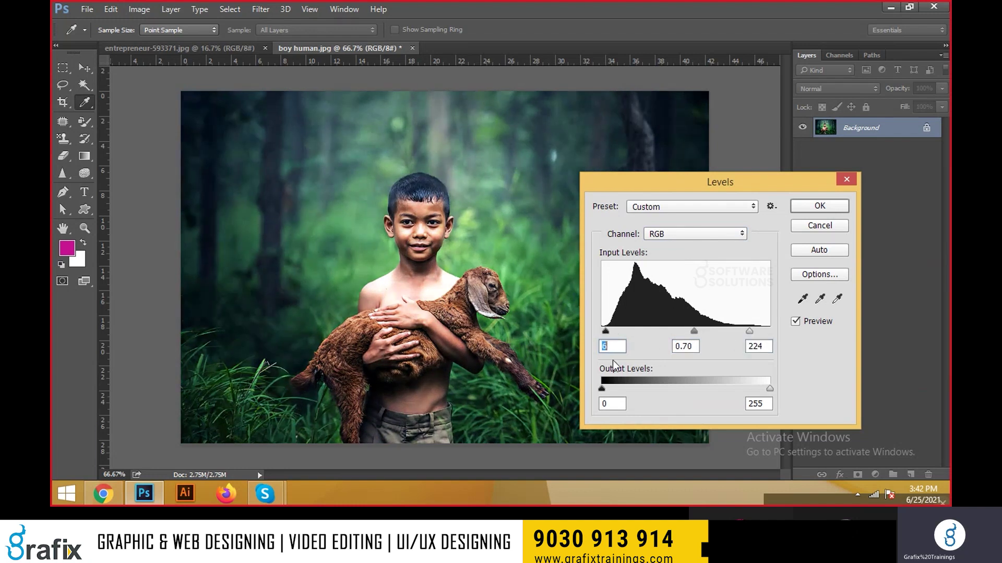
{"action": "left_click_drag", "start_coordinate": [605, 388], "coordinate": [618, 389]}
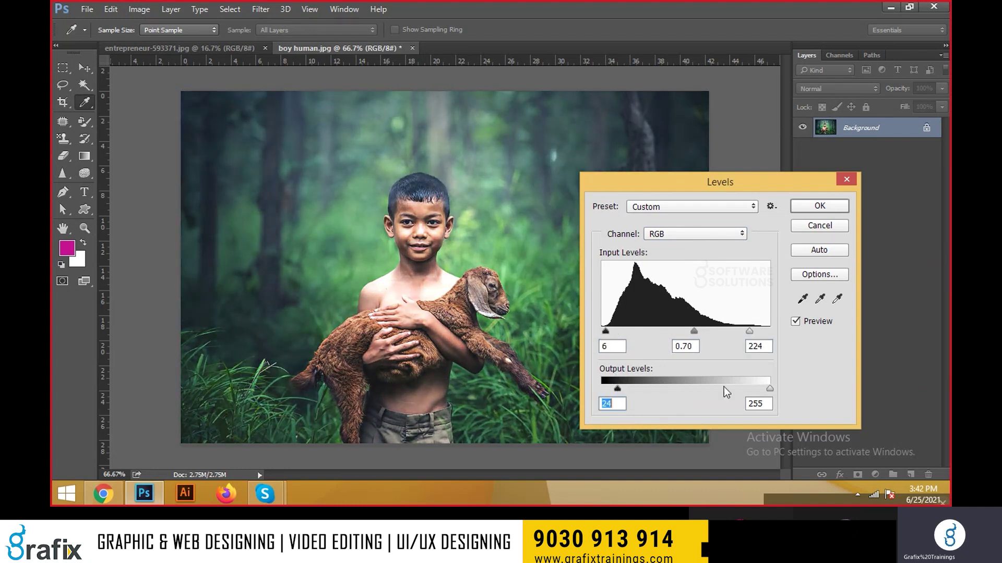
{"action": "left_click_drag", "start_coordinate": [770, 389], "coordinate": [750, 389]}
{"action": "left_click", "coordinate": [819, 204]}
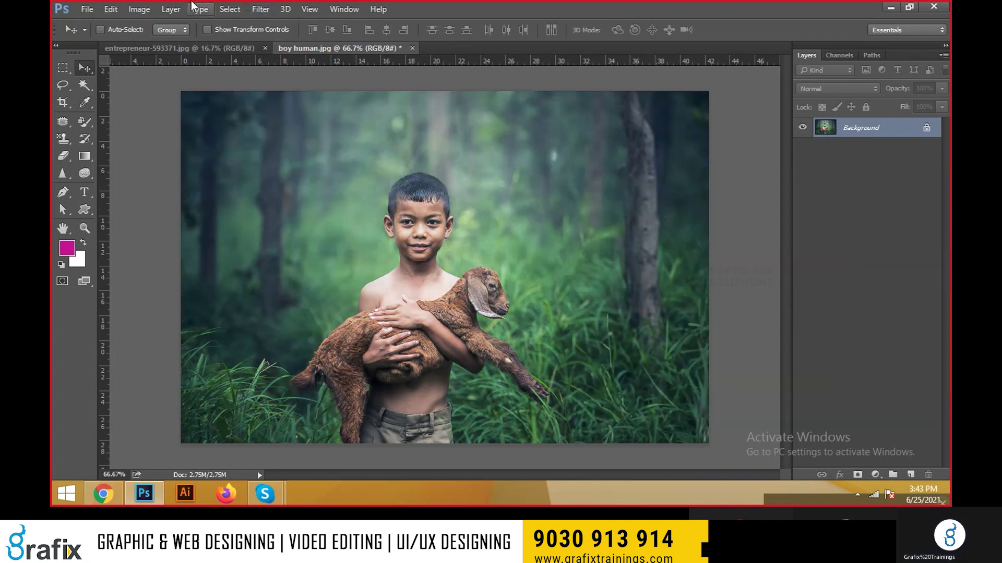
{"action": "left_click", "coordinate": [138, 9]}
Open the Curves dialog, move it aside, and launch Notepad from the Run prompt.
{"action": "mouse_move", "coordinate": [158, 42]}
{"action": "left_click", "coordinate": [391, 66]}
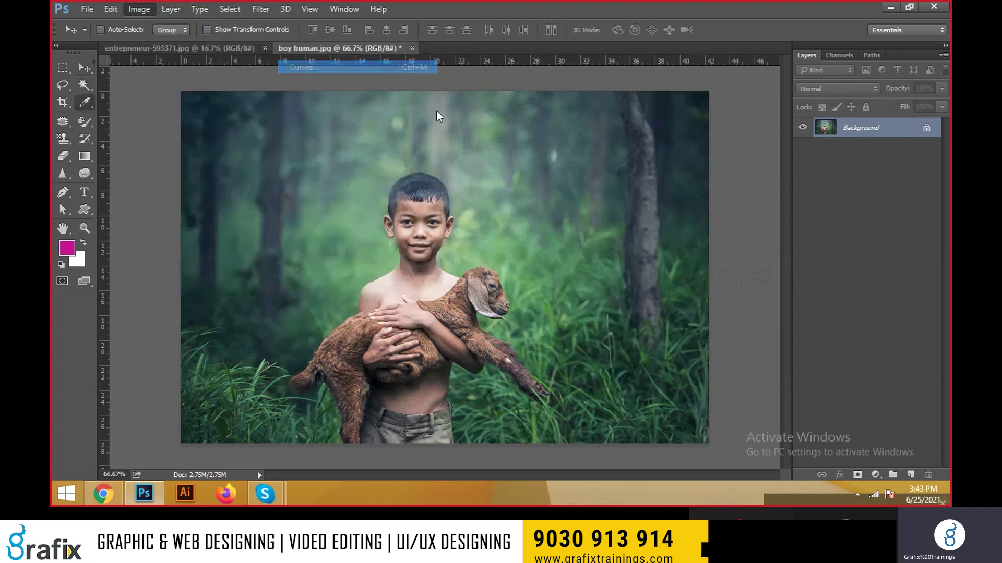
{"action": "left_click_drag", "start_coordinate": [527, 66], "coordinate": [750, 115]}
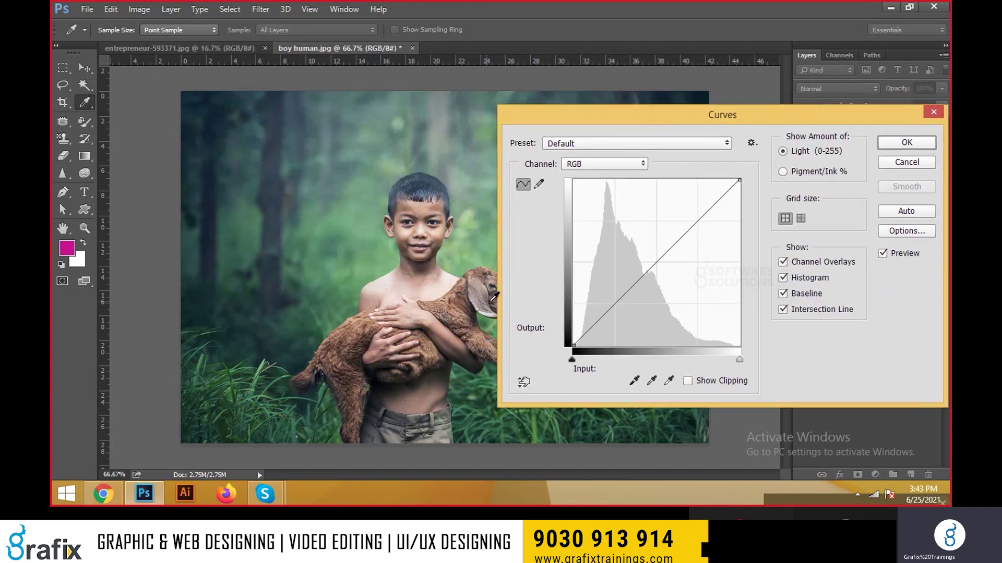
{"action": "key", "text": "super+r"}
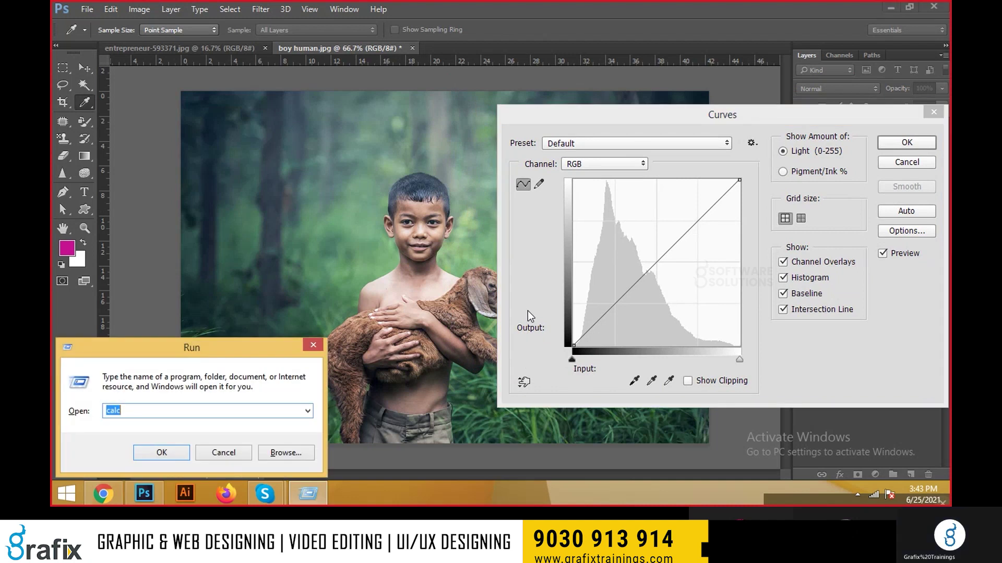
{"action": "type", "text": "notepad"}
{"action": "key", "text": "Return"}
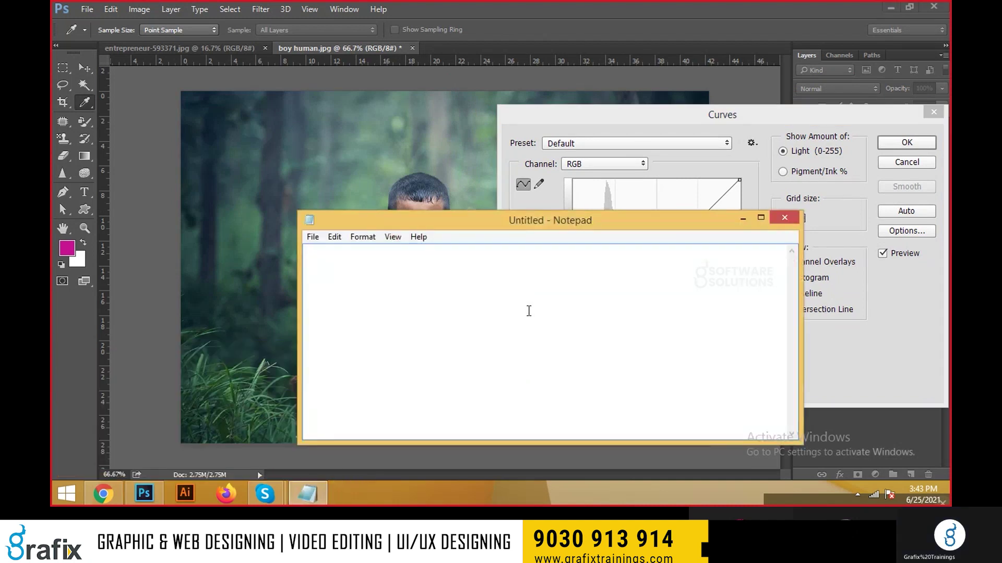
Type the Levels line and 'Ctrl+M = Curves (Increase and Decrease the brightness and contrast)'.
{"action": "type", "text": "Ctrl+ L"}
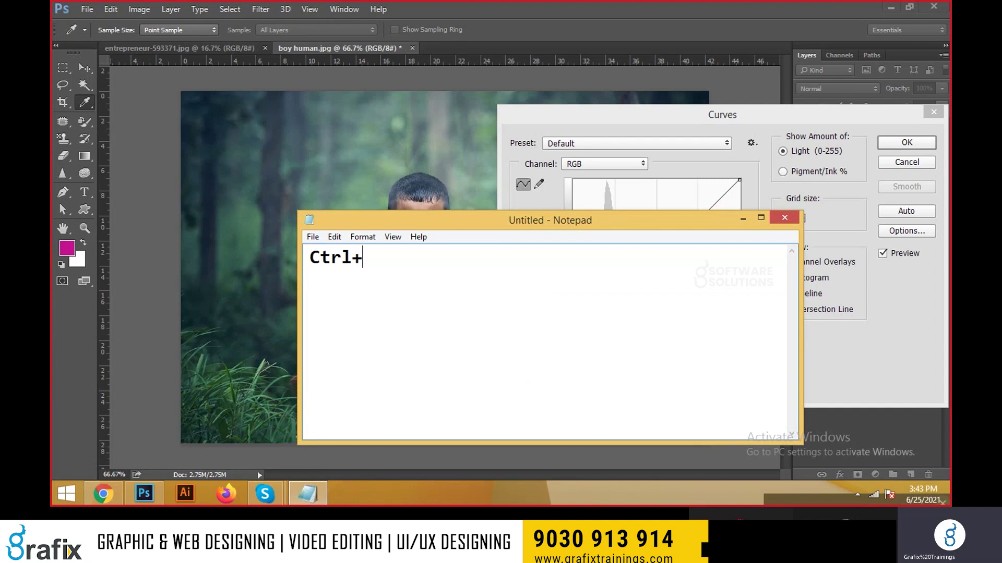
{"action": "key", "text": "BackSpace"}
{"action": "key", "text": "BackSpace"}
{"action": "type", "text": "L= "}
{"action": "type", "text": "K"}
{"action": "key", "text": "BackSpace"}
{"action": "type", "text": "Levels "}
{"action": "type", "text": "Ctrl"}
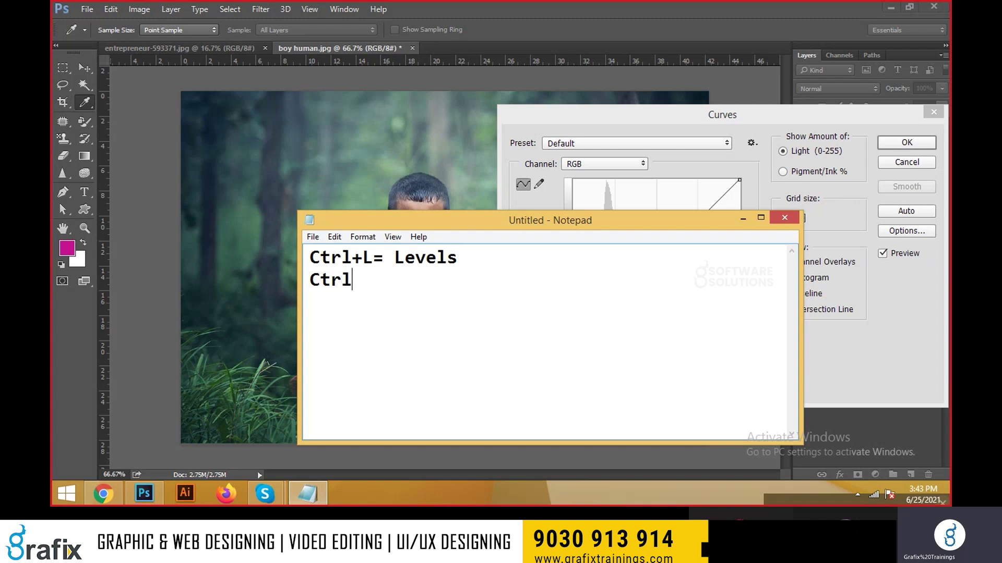
{"action": "type", "text": " M"}
{"action": "key", "text": "BackSpace"}
{"action": "key", "text": "BackSpace"}
{"action": "type", "text": "+m"}
{"action": "key", "text": "BackSpace"}
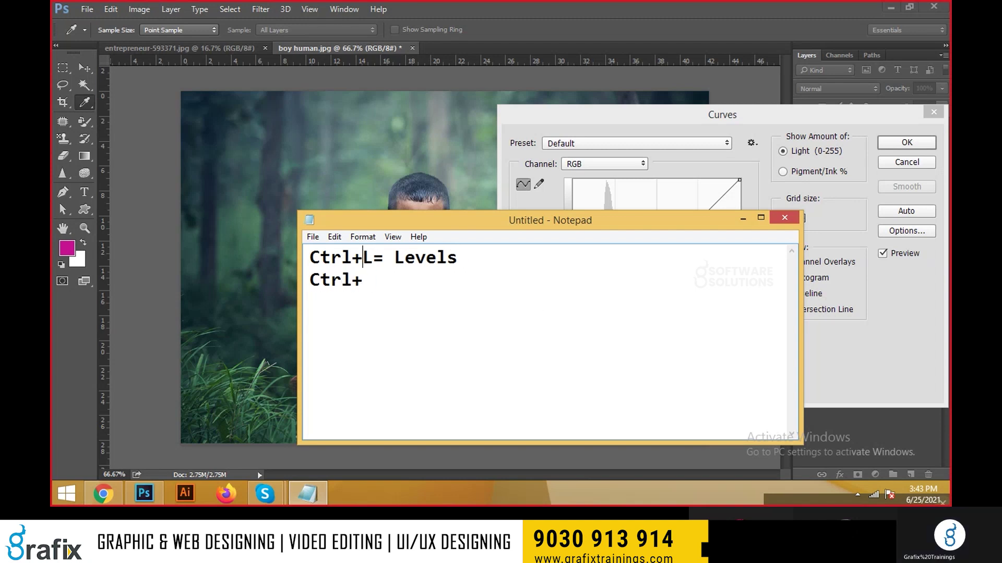
{"action": "type", "text": "M = Curves"}
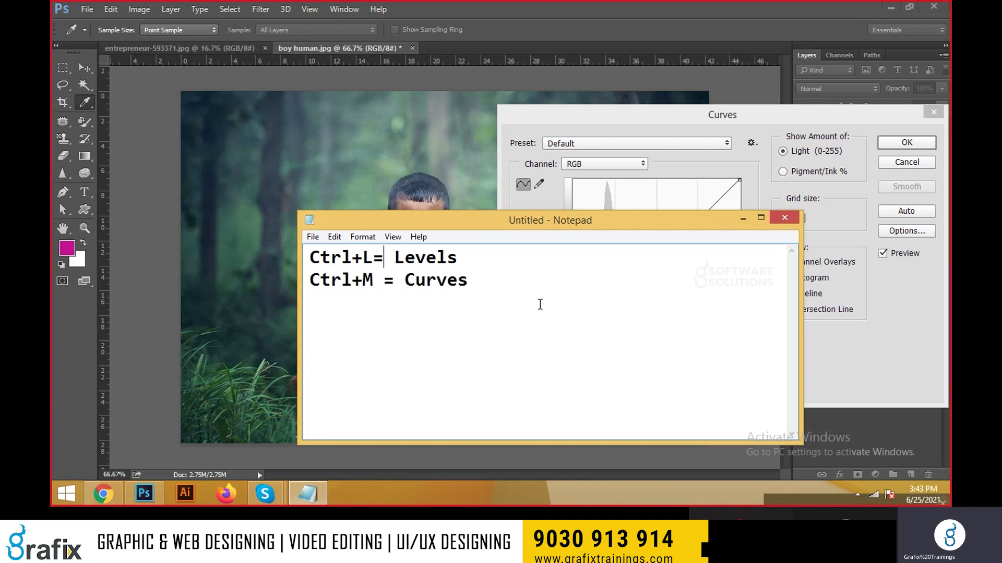
{"action": "key", "text": "Left"}
{"action": "left_click", "coordinate": [607, 252]}
{"action": "type", "text": "(Incr"}
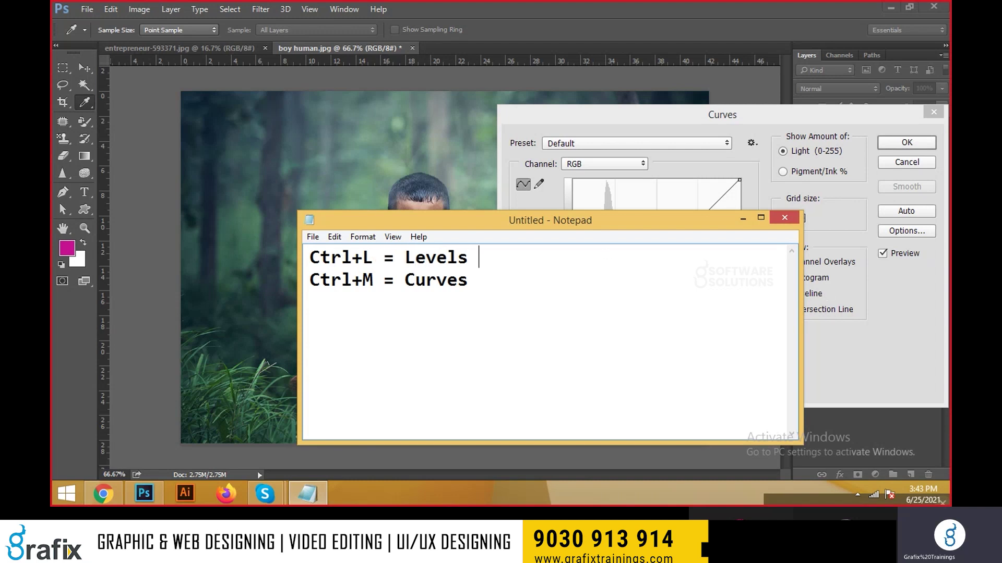
{"action": "type", "text": "ease "}
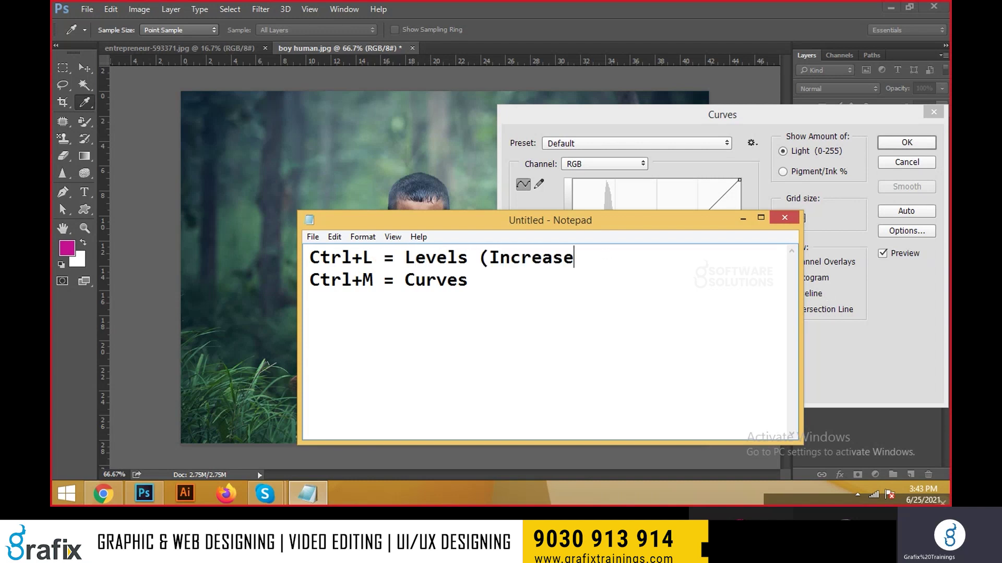
{"action": "type", "text": "and Decrease t"}
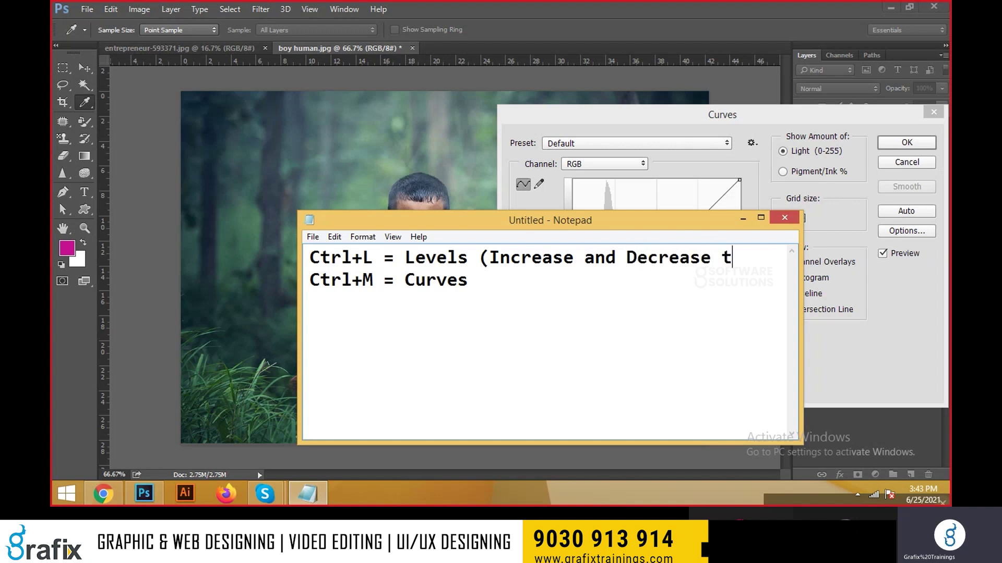
{"action": "type", "text": "he brightness a"}
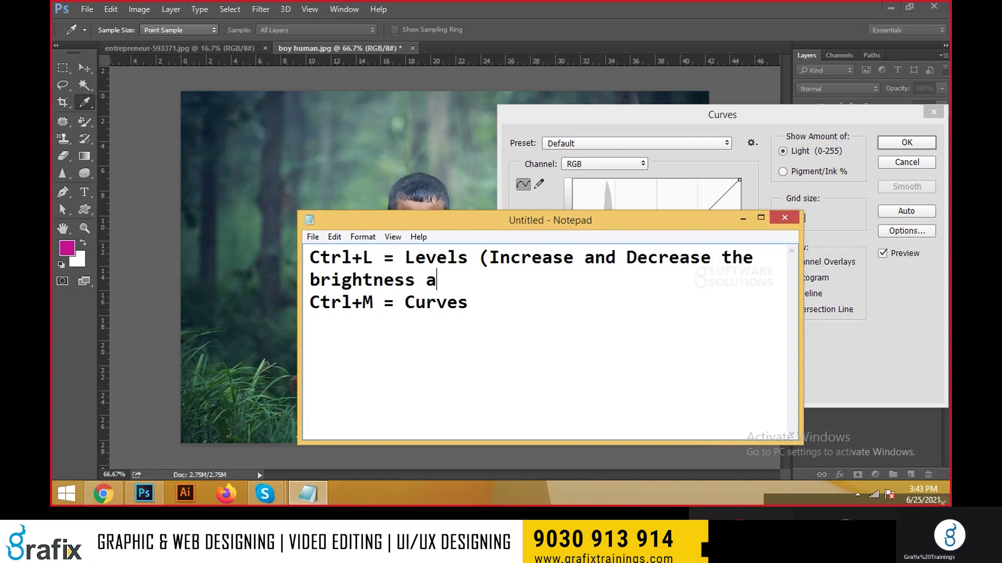
{"action": "type", "text": "nd conra="}
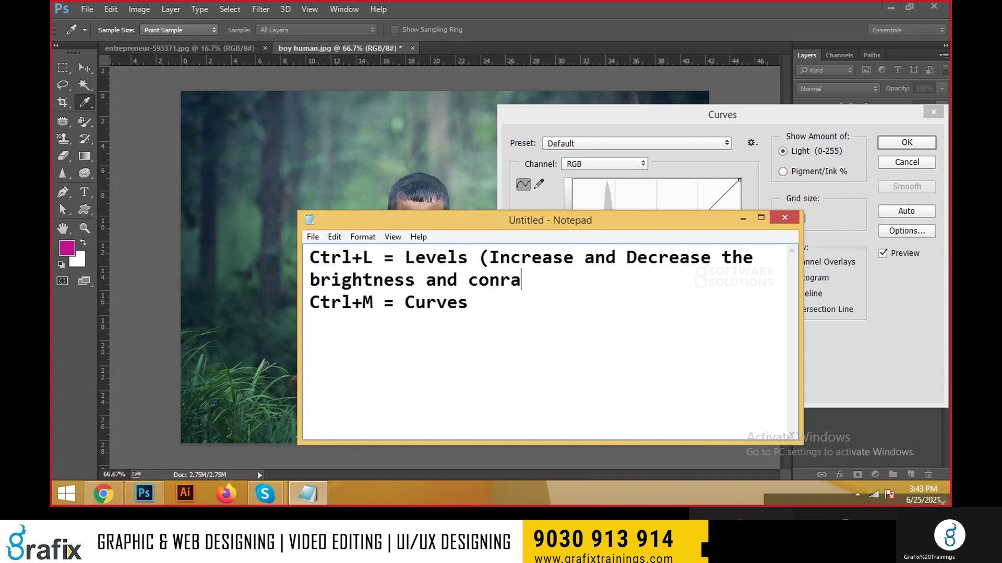
{"action": "key", "text": "BackSpace"}
{"action": "key", "text": "BackSpace"}
{"action": "key", "text": "BackSpace"}
{"action": "type", "text": "trast)"}
Copy the purpose note from the Levels line and paste it after Curves on line 2.
{"action": "key", "text": "super+Up"}
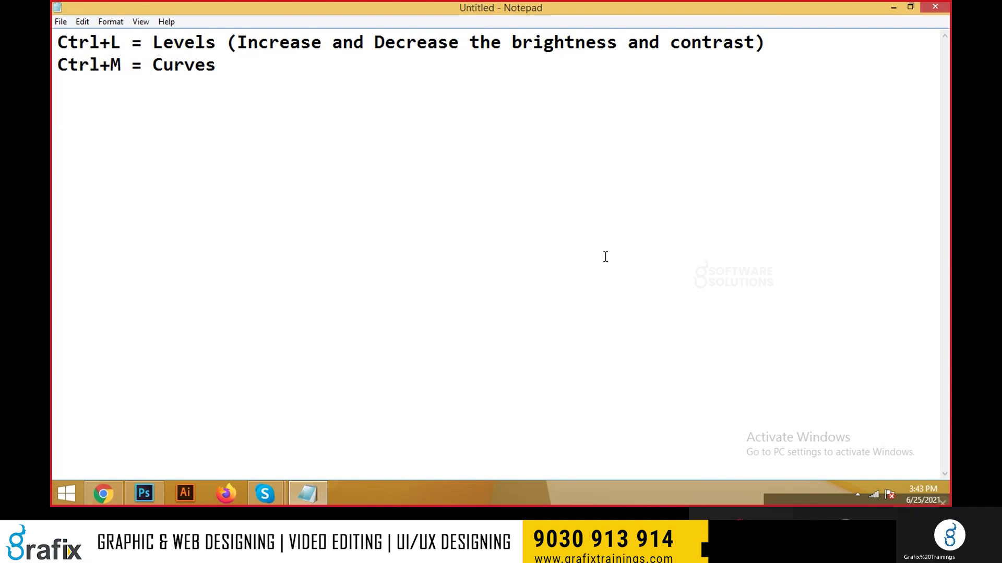
{"action": "left_click_drag", "start_coordinate": [887, 47], "coordinate": [229, 47]}
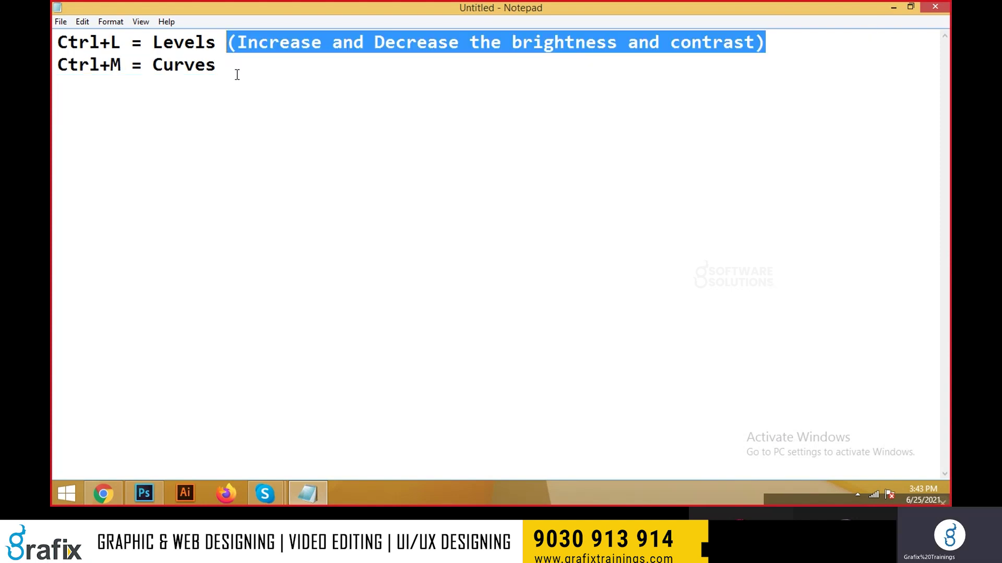
{"action": "key", "text": "ctrl+c"}
{"action": "left_click", "coordinate": [235, 74]}
{"action": "key", "text": "ctrl+v"}
Save the notes as Image-4.
{"action": "key", "text": "alt+f"}
{"action": "key", "text": "s"}
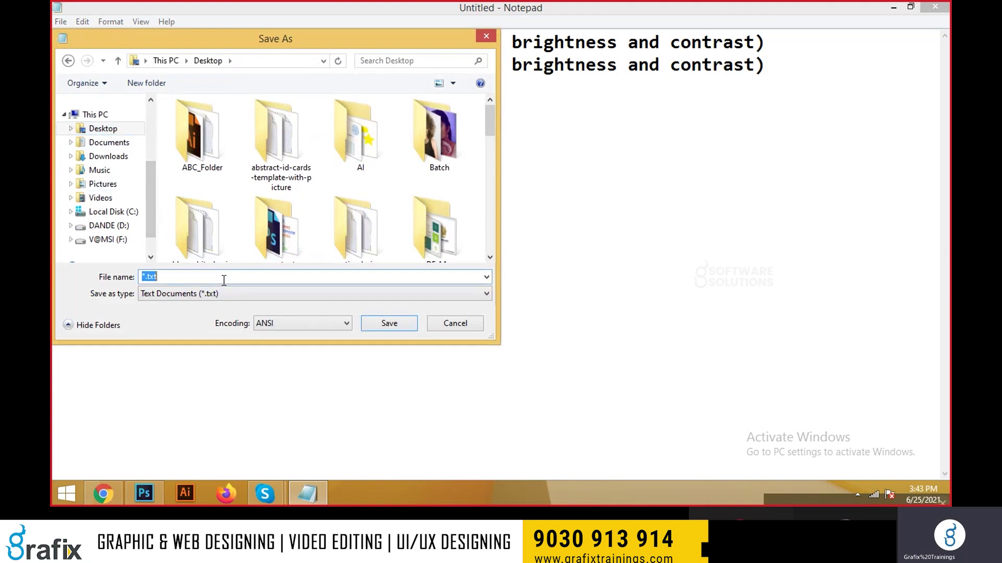
{"action": "type", "text": "Imag"}
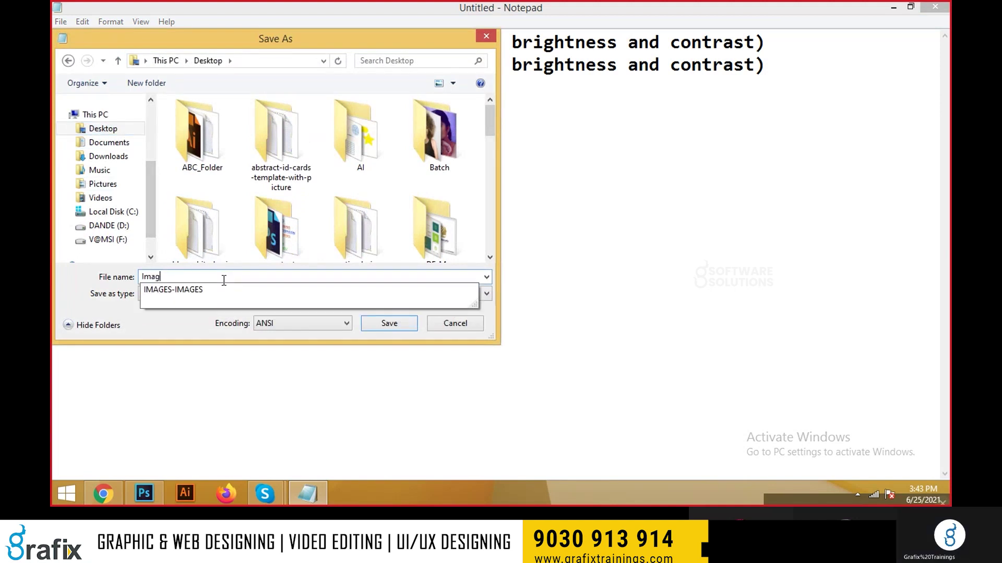
{"action": "key", "text": "Escape"}
{"action": "type", "text": "ge-4"}
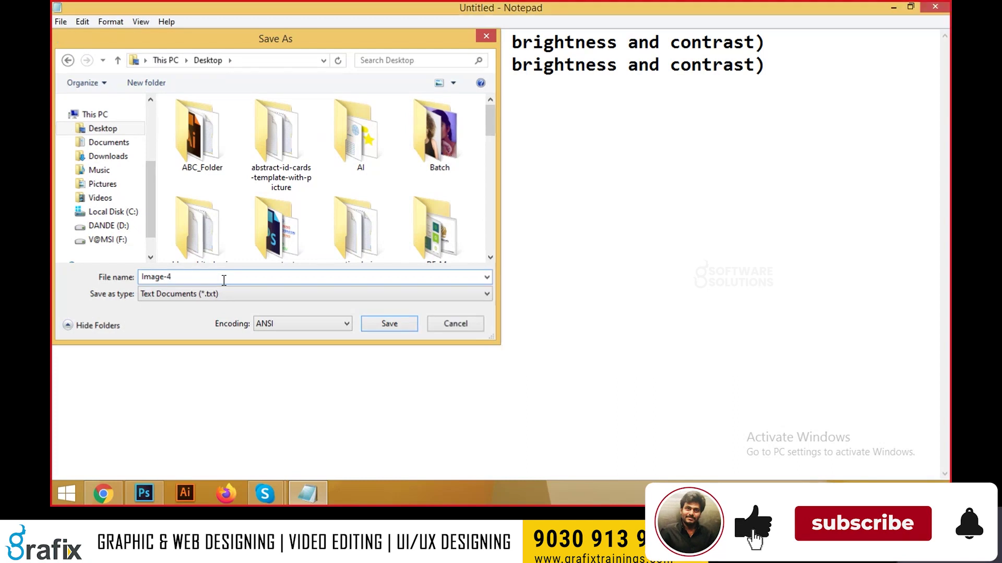
{"action": "key", "text": "Return"}
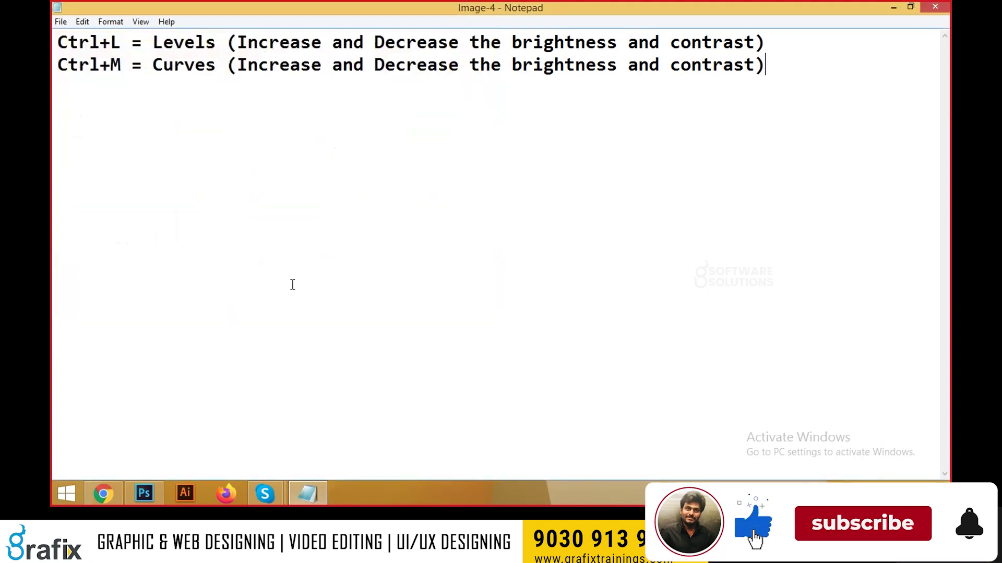
Return to Photoshop's Curves dialog with the combined RGB channel selected.
{"action": "left_click_drag", "start_coordinate": [796, 63], "coordinate": [55, 41]}
{"action": "left_click", "coordinate": [175, 65]}
{"action": "left_click", "coordinate": [470, 203]}
{"action": "left_click", "coordinate": [144, 493]}
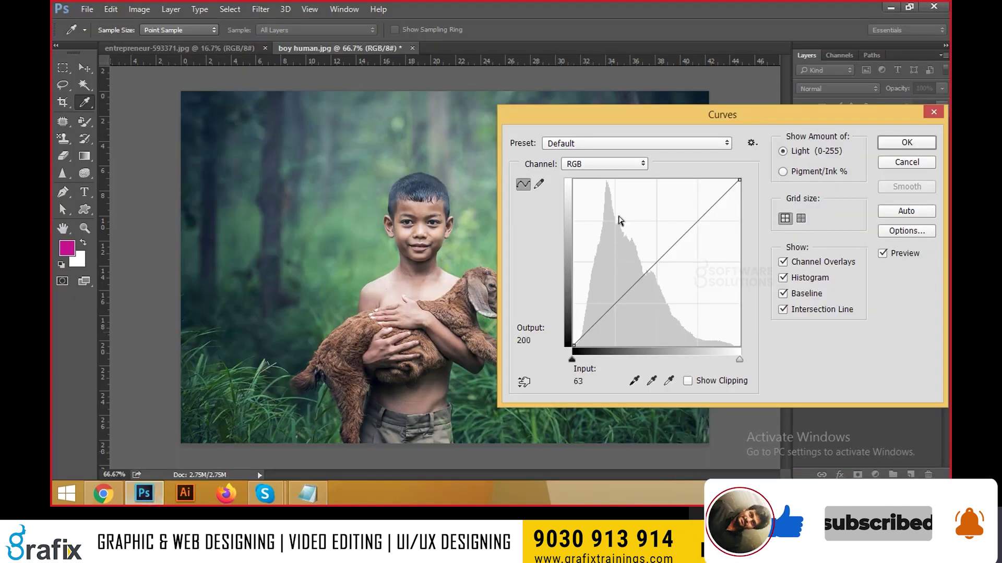
{"action": "left_click", "coordinate": [604, 164]}
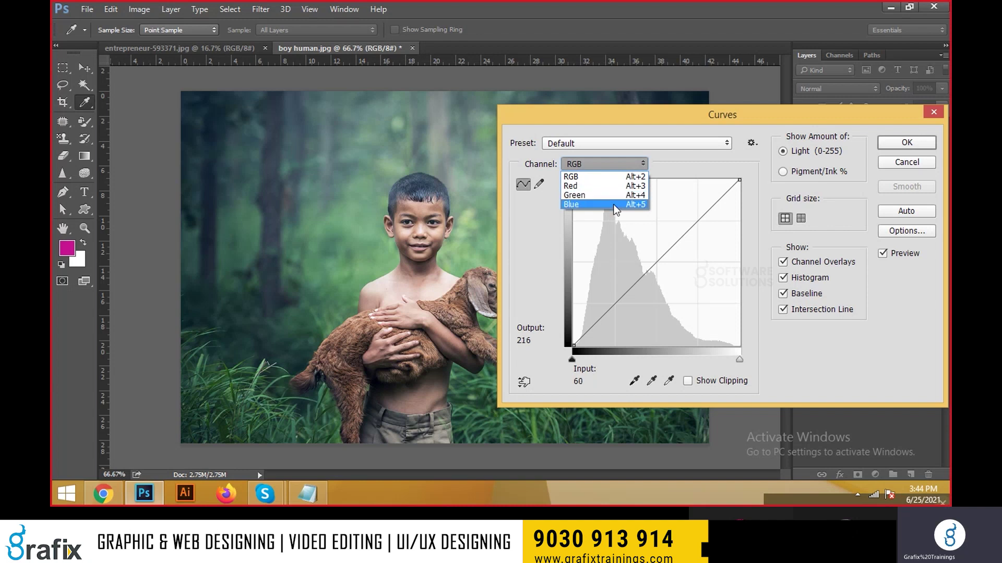
{"action": "left_click", "coordinate": [613, 177]}
Add an RGB curve point (input 129, output 141), compare it with Preview, then cancel.
{"action": "left_click_drag", "start_coordinate": [665, 249], "coordinate": [642, 282]}
{"action": "left_click_drag", "start_coordinate": [657, 246], "coordinate": [658, 254]}
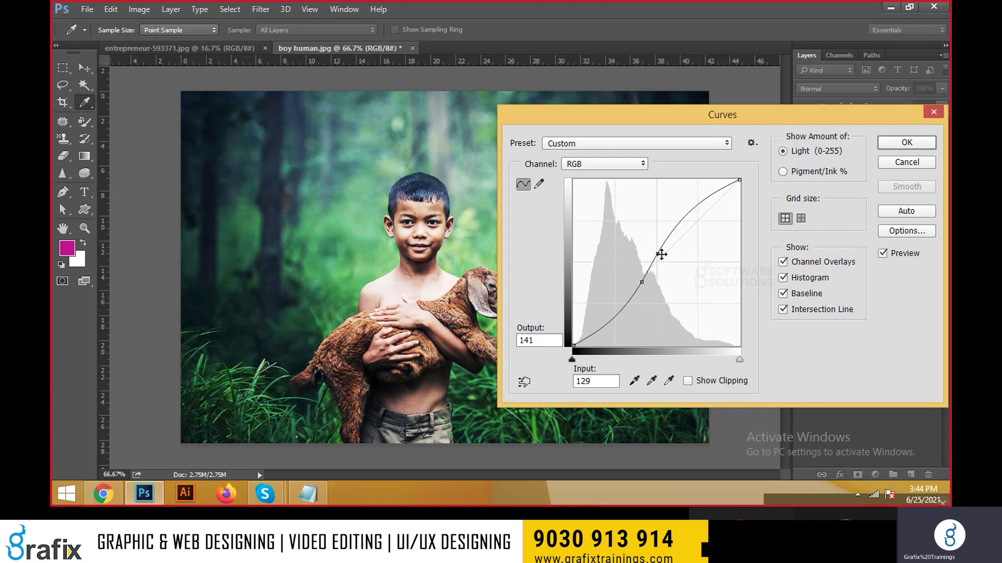
{"action": "left_click", "coordinate": [891, 257]}
{"action": "left_click", "coordinate": [890, 257]}
{"action": "left_click", "coordinate": [889, 257]}
{"action": "left_click", "coordinate": [889, 257]}
{"action": "left_click", "coordinate": [889, 257]}
{"action": "left_click", "coordinate": [889, 258]}
{"action": "left_click", "coordinate": [897, 257]}
{"action": "left_click", "coordinate": [897, 256]}
{"action": "left_click", "coordinate": [895, 255]}
{"action": "left_click", "coordinate": [896, 255]}
{"action": "left_click", "coordinate": [895, 255]}
{"action": "left_click", "coordinate": [895, 254]}
{"action": "left_click", "coordinate": [895, 254]}
{"action": "left_click", "coordinate": [895, 254]}
{"action": "left_click", "coordinate": [895, 254]}
{"action": "left_click", "coordinate": [894, 254]}
{"action": "left_click", "coordinate": [910, 160]}
Open Exposure and set exposure +0.89, offset -0.0039, and gamma 0.68.
{"action": "left_click", "coordinate": [139, 9]}
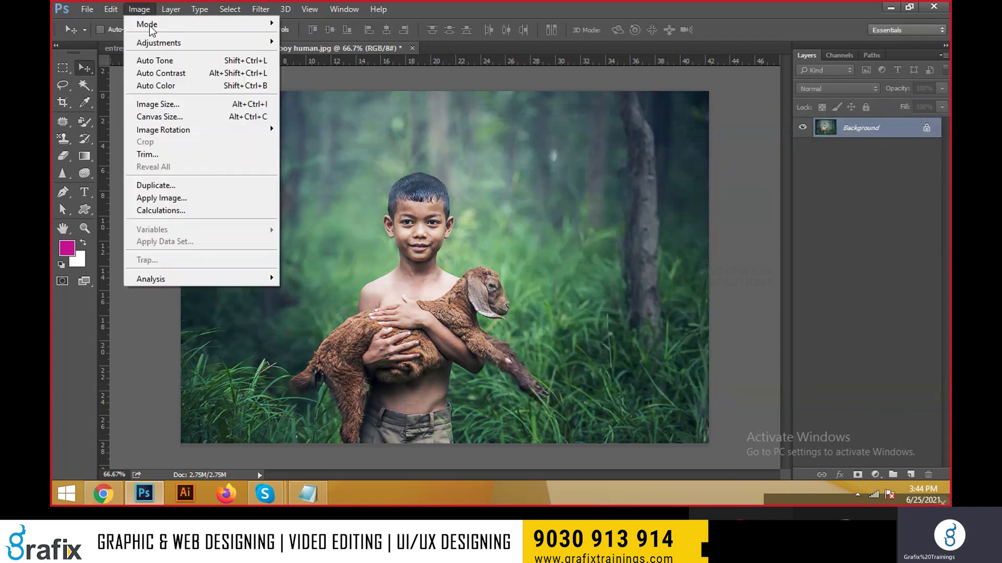
{"action": "mouse_move", "coordinate": [178, 43]}
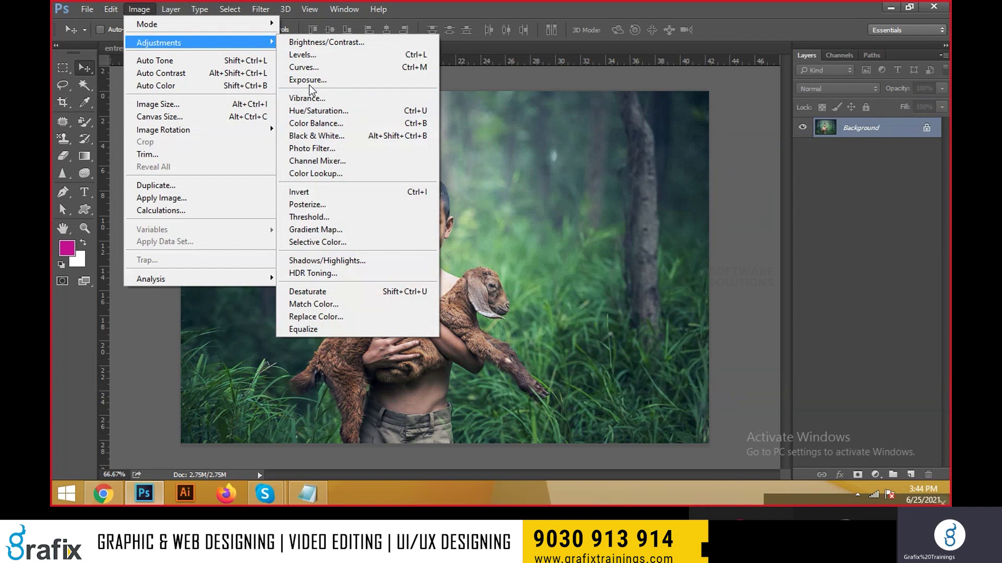
{"action": "left_click", "coordinate": [309, 85]}
{"action": "left_click_drag", "start_coordinate": [493, 126], "coordinate": [666, 173]}
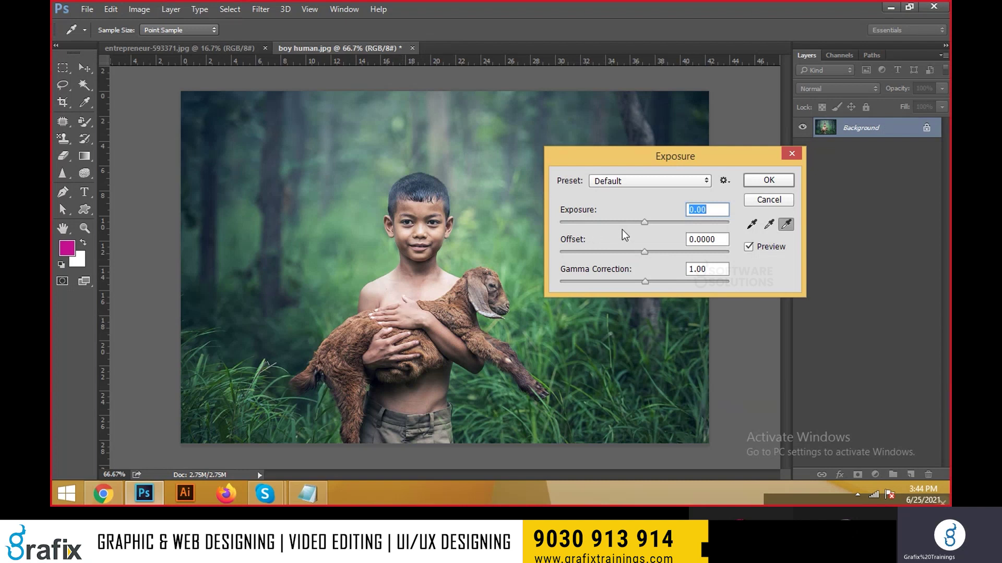
{"action": "left_click_drag", "start_coordinate": [647, 222], "coordinate": [642, 250]}
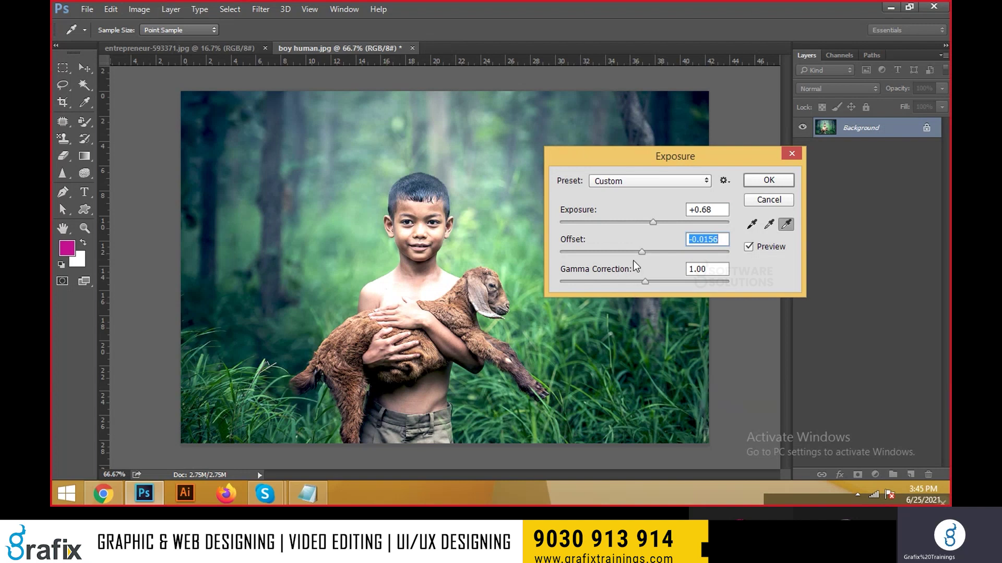
{"action": "left_click_drag", "start_coordinate": [640, 252], "coordinate": [645, 223]}
{"action": "left_click_drag", "start_coordinate": [651, 283], "coordinate": [677, 281]}
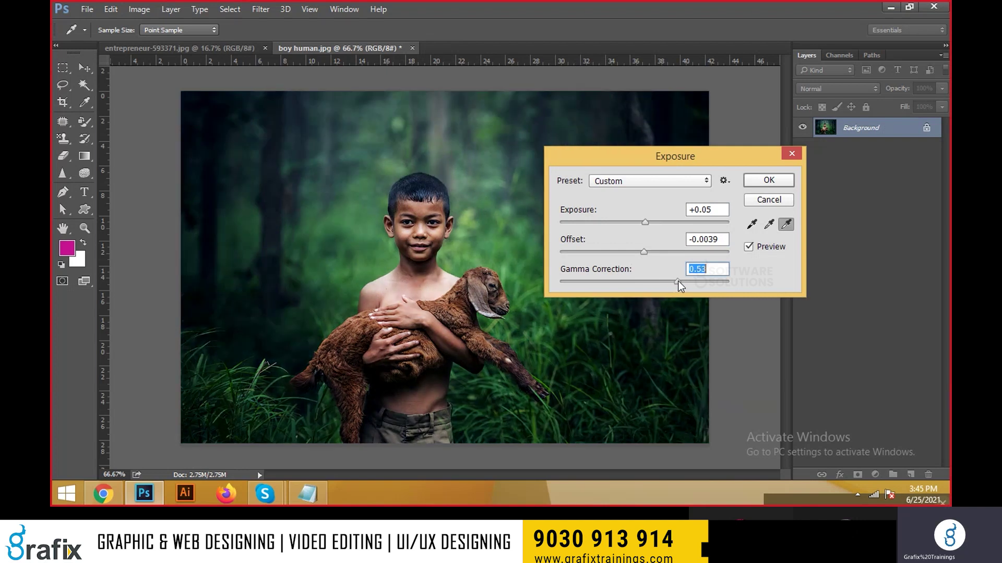
{"action": "left_click_drag", "start_coordinate": [652, 224], "coordinate": [656, 224]}
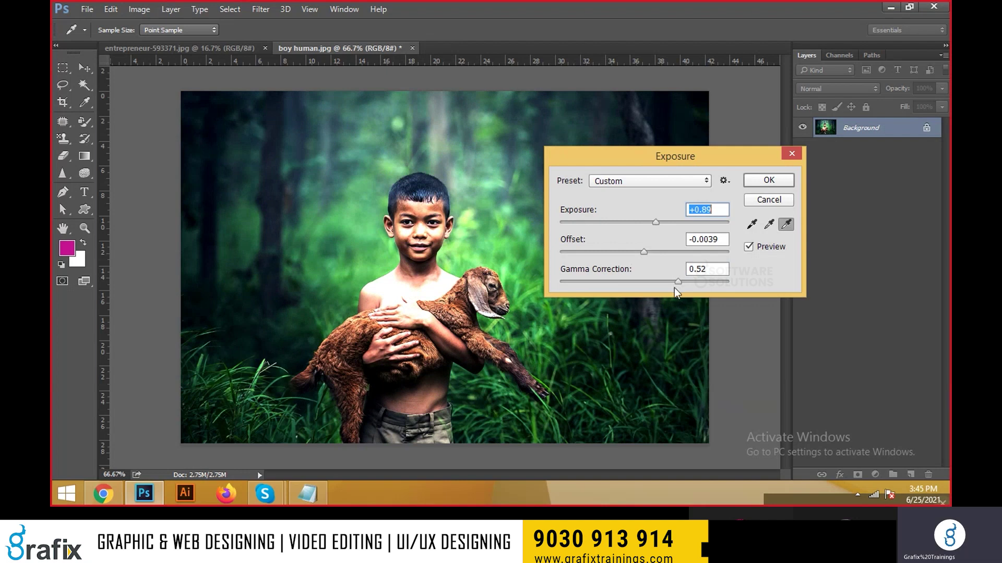
{"action": "left_click_drag", "start_coordinate": [671, 283], "coordinate": [667, 283]}
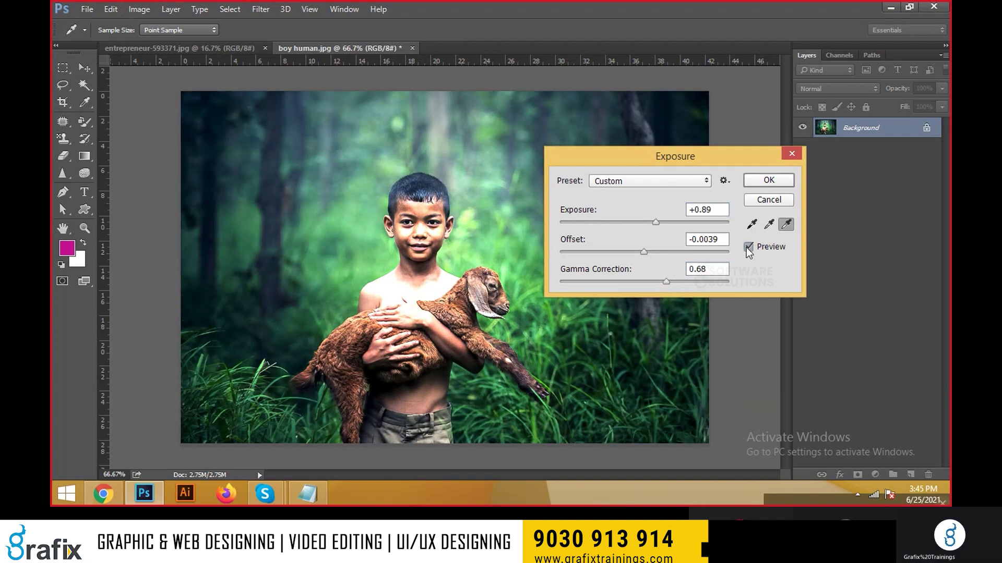
Compare the exposure change with Preview toggled, then cancel it.
{"action": "left_click", "coordinate": [749, 246]}
{"action": "left_click", "coordinate": [748, 247]}
{"action": "left_click", "coordinate": [748, 247]}
{"action": "left_click", "coordinate": [748, 247]}
{"action": "left_click", "coordinate": [749, 247]}
{"action": "left_click", "coordinate": [749, 246]}
{"action": "left_click", "coordinate": [748, 247]}
{"action": "left_click", "coordinate": [749, 246]}
{"action": "left_click", "coordinate": [748, 247]}
{"action": "left_click", "coordinate": [748, 247]}
{"action": "left_click", "coordinate": [748, 247]}
{"action": "left_click", "coordinate": [748, 246]}
{"action": "left_click", "coordinate": [748, 247]}
{"action": "left_click", "coordinate": [748, 247]}
{"action": "left_click", "coordinate": [748, 247]}
{"action": "left_click", "coordinate": [763, 201]}
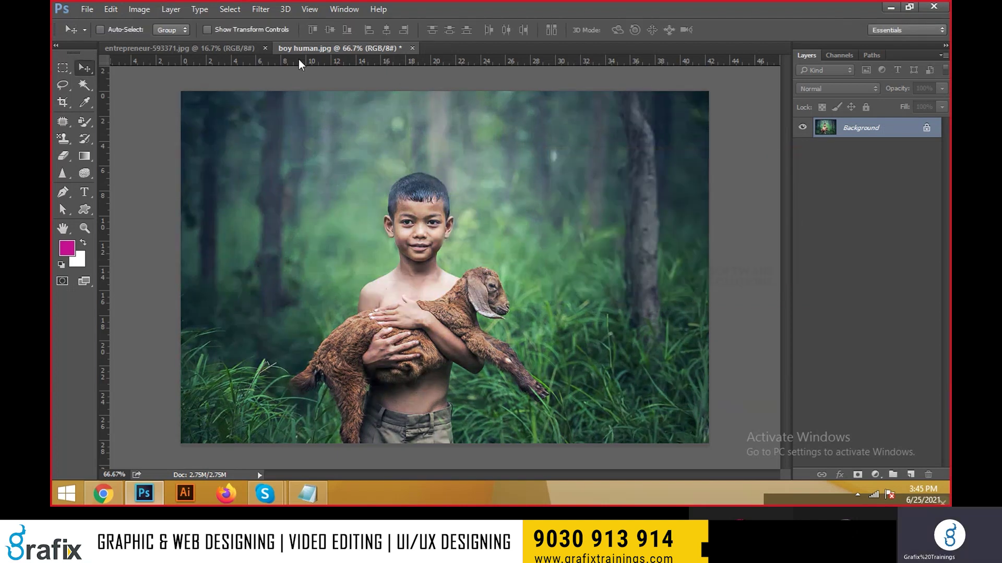
{"action": "left_click", "coordinate": [141, 10]}
Open the Vibrance adjustment and boost the photo's saturation to +21.
{"action": "mouse_move", "coordinate": [158, 42]}
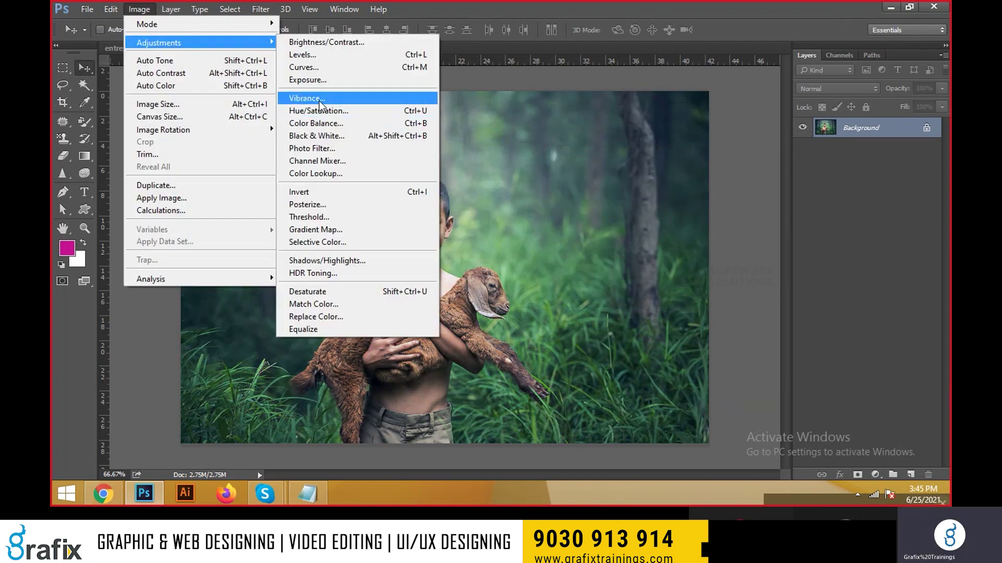
{"action": "left_click", "coordinate": [318, 99]}
{"action": "left_click_drag", "start_coordinate": [438, 131], "coordinate": [591, 207]}
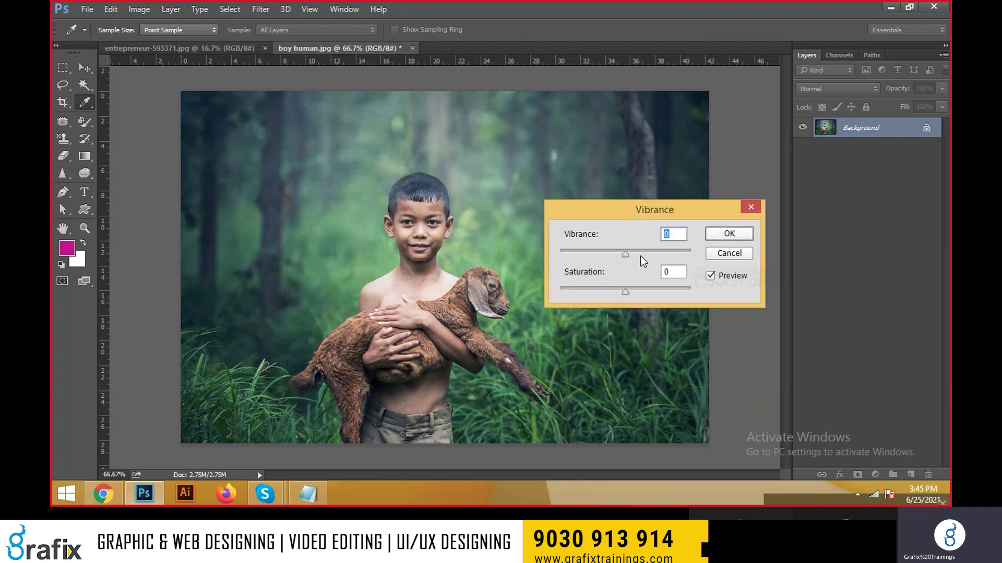
{"action": "left_click_drag", "start_coordinate": [626, 290], "coordinate": [639, 289]}
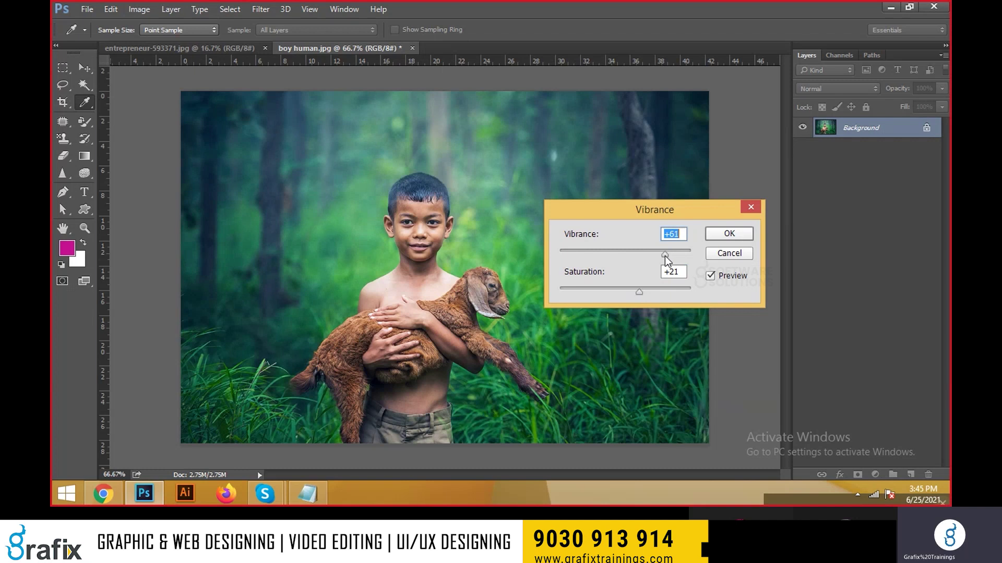
Toggle Preview repeatedly to compare the +21 saturation boost with the original photo.
{"action": "left_click", "coordinate": [733, 279]}
{"action": "left_click", "coordinate": [725, 280]}
{"action": "left_click", "coordinate": [722, 281]}
{"action": "left_click", "coordinate": [720, 281]}
{"action": "left_click", "coordinate": [720, 281]}
{"action": "left_click", "coordinate": [720, 280]}
{"action": "left_click", "coordinate": [720, 280]}
{"action": "left_click", "coordinate": [720, 280]}
{"action": "left_click", "coordinate": [718, 277]}
{"action": "left_click", "coordinate": [718, 278]}
{"action": "left_click", "coordinate": [718, 277]}
{"action": "left_click", "coordinate": [718, 277]}
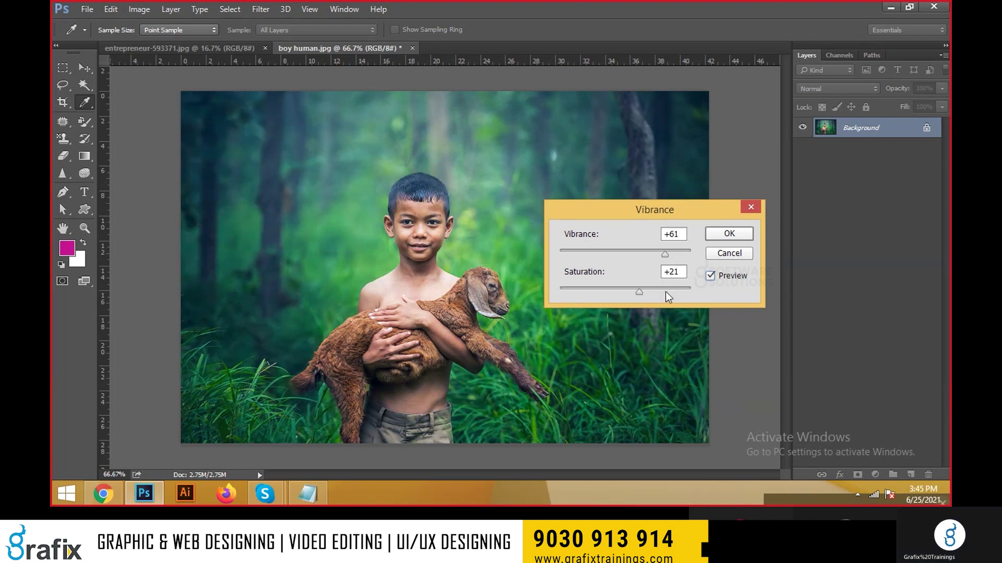
Try saturation +72, slightly lower vibrance and saturation -79, cancel, and reopen Image > Adjustments.
{"action": "left_click_drag", "start_coordinate": [666, 293], "coordinate": [672, 292]}
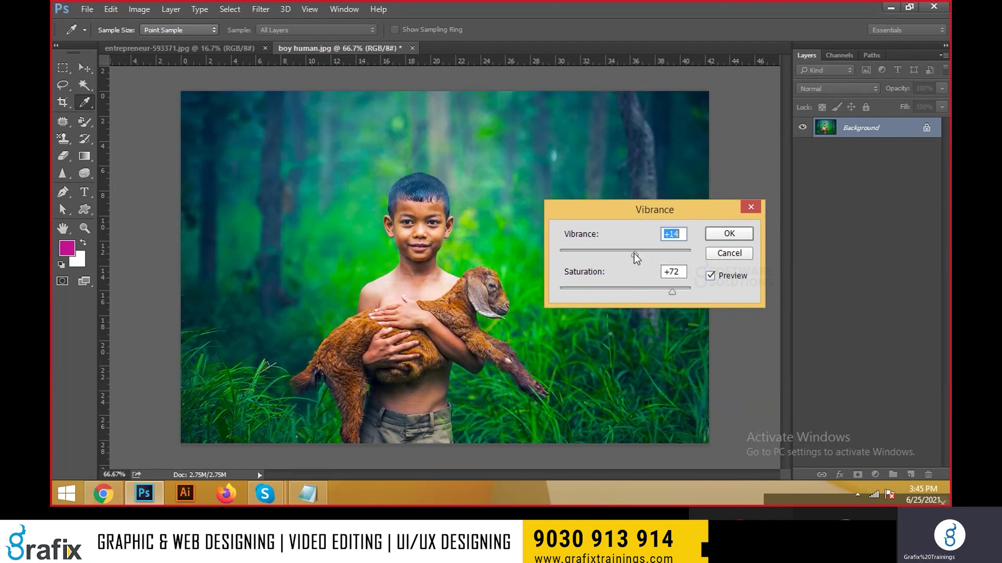
{"action": "left_click_drag", "start_coordinate": [633, 254], "coordinate": [631, 253]}
{"action": "left_click_drag", "start_coordinate": [657, 290], "coordinate": [546, 298]}
{"action": "left_click", "coordinate": [720, 257]}
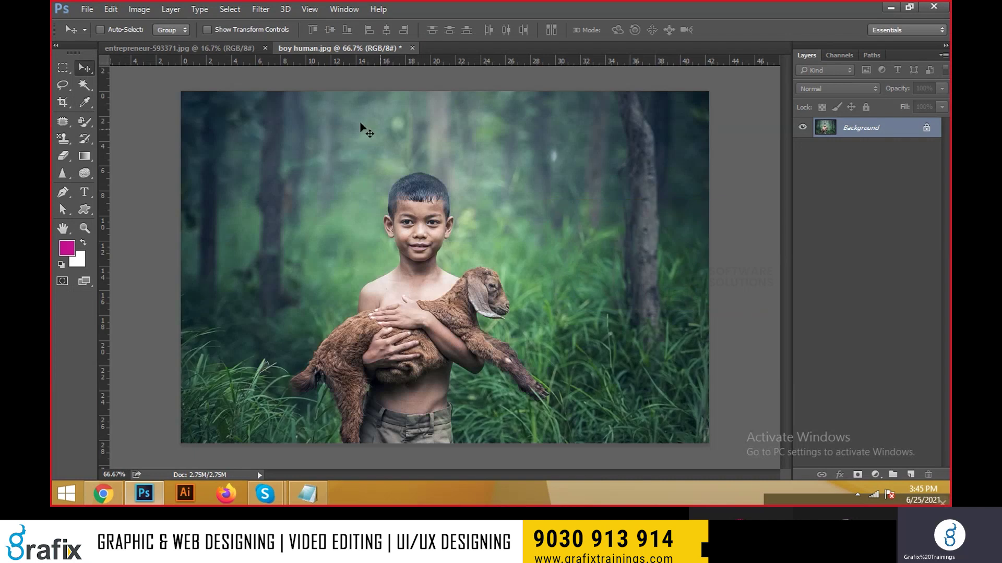
{"action": "left_click", "coordinate": [140, 8]}
{"action": "mouse_move", "coordinate": [151, 46]}
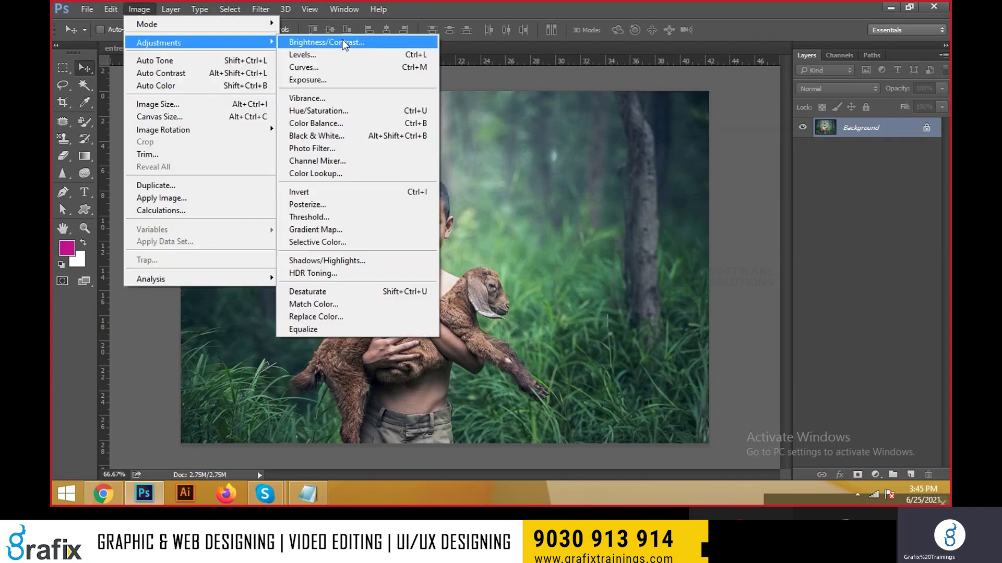
Open Hue/Saturation and briefly switch Colorize on and off.
{"action": "left_click", "coordinate": [346, 110]}
{"action": "left_click_drag", "start_coordinate": [508, 89], "coordinate": [694, 115]}
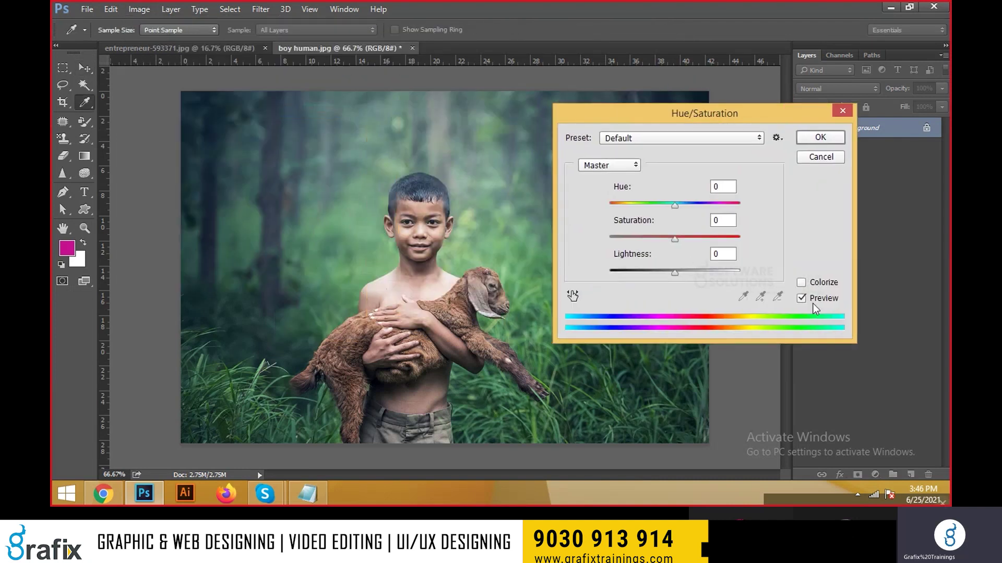
{"action": "left_click", "coordinate": [827, 284]}
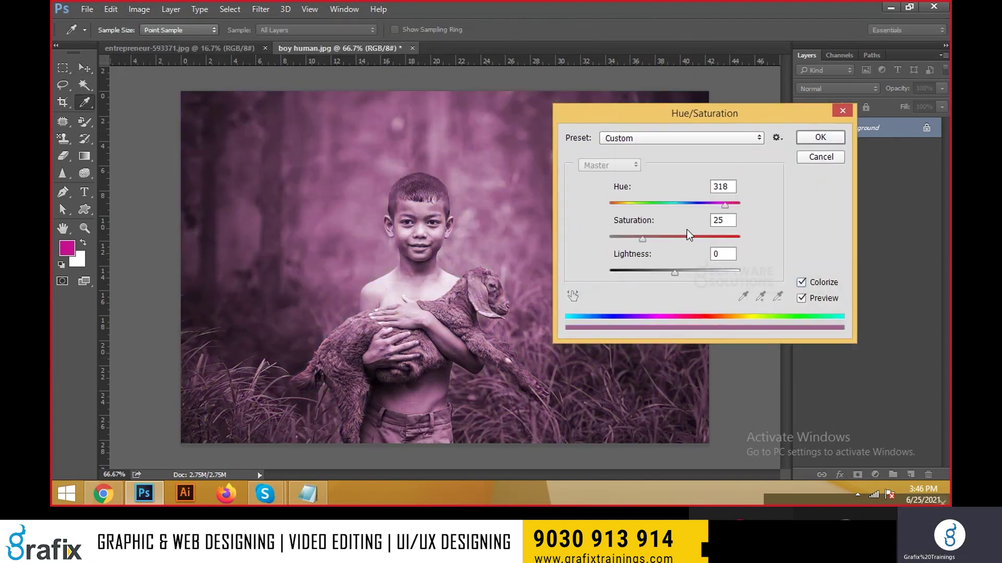
{"action": "left_click", "coordinate": [801, 282]}
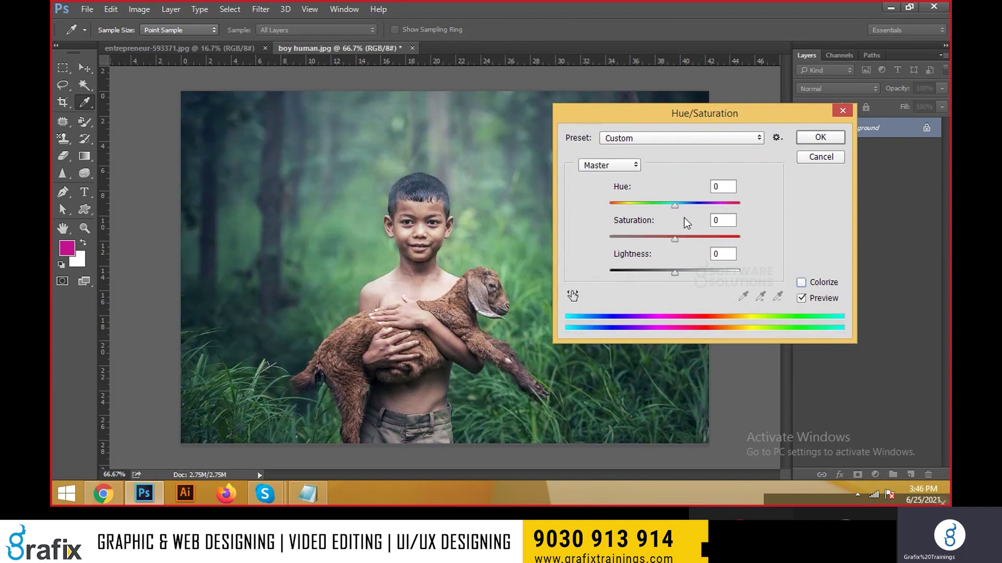
Try hue shifts of +41, -11, -81 and -18 with saturation raised to +70.
{"action": "left_click_drag", "start_coordinate": [680, 211], "coordinate": [702, 208]}
{"action": "left_click_drag", "start_coordinate": [675, 239], "coordinate": [720, 239]}
{"action": "left_click_drag", "start_coordinate": [702, 206], "coordinate": [636, 212]}
{"action": "left_click_drag", "start_coordinate": [581, 114], "coordinate": [642, 133]}
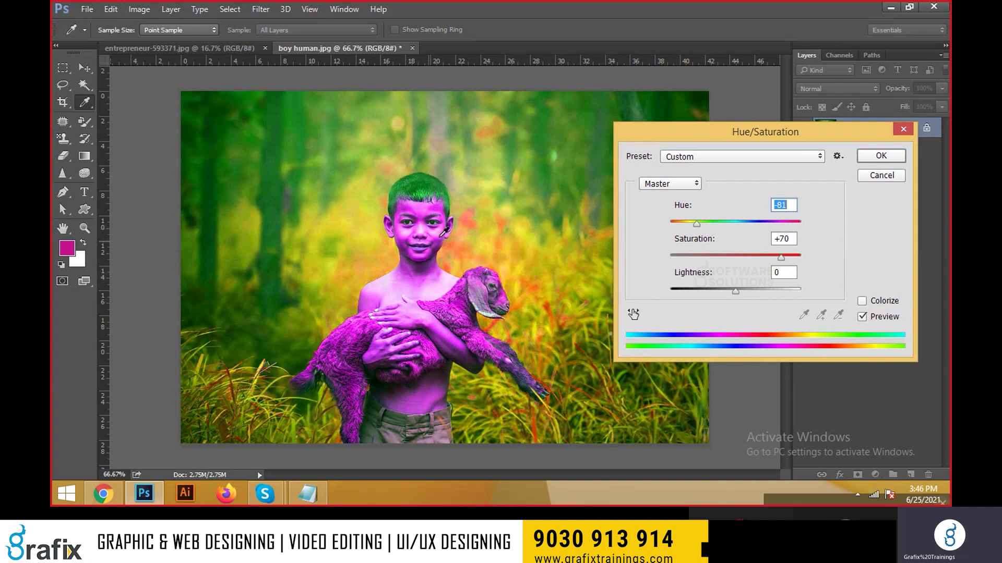
{"action": "left_click_drag", "start_coordinate": [703, 227], "coordinate": [724, 224]}
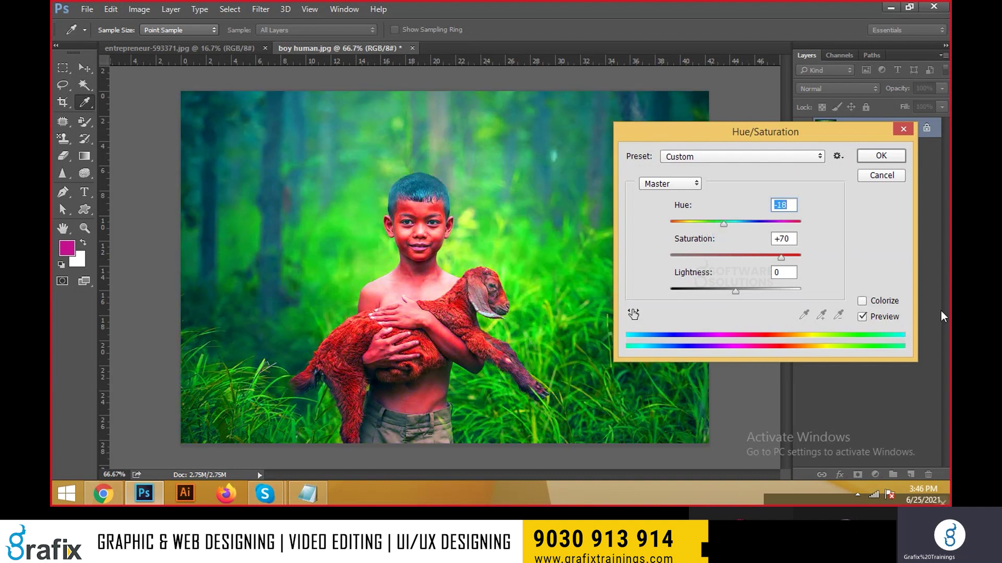
Colorize the photo in magenta, then teal, at tint saturations 38, 58 and 27, then turn Colorize off.
{"action": "left_click", "coordinate": [882, 301]}
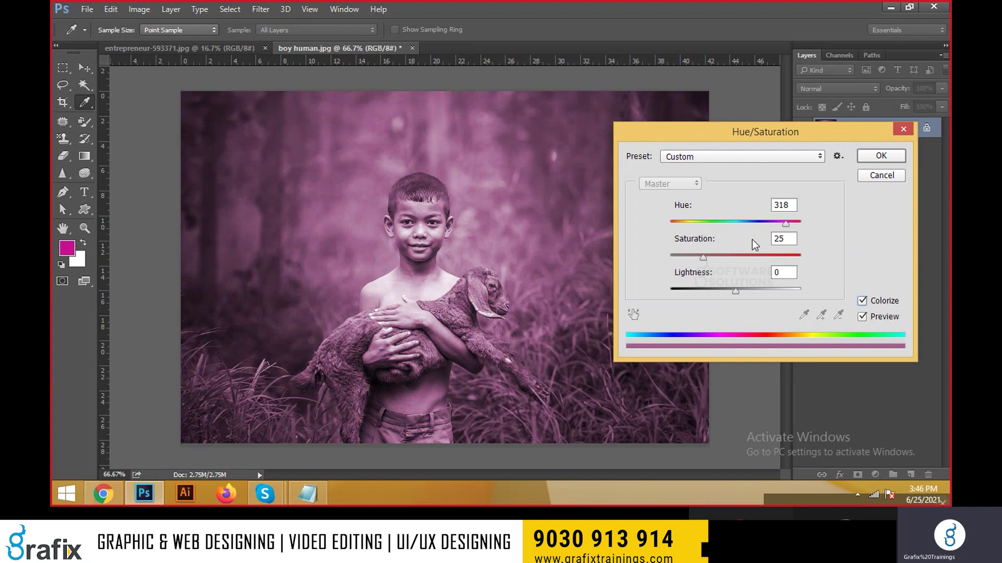
{"action": "left_click_drag", "start_coordinate": [695, 259], "coordinate": [719, 255]}
{"action": "left_click_drag", "start_coordinate": [740, 223], "coordinate": [672, 230]}
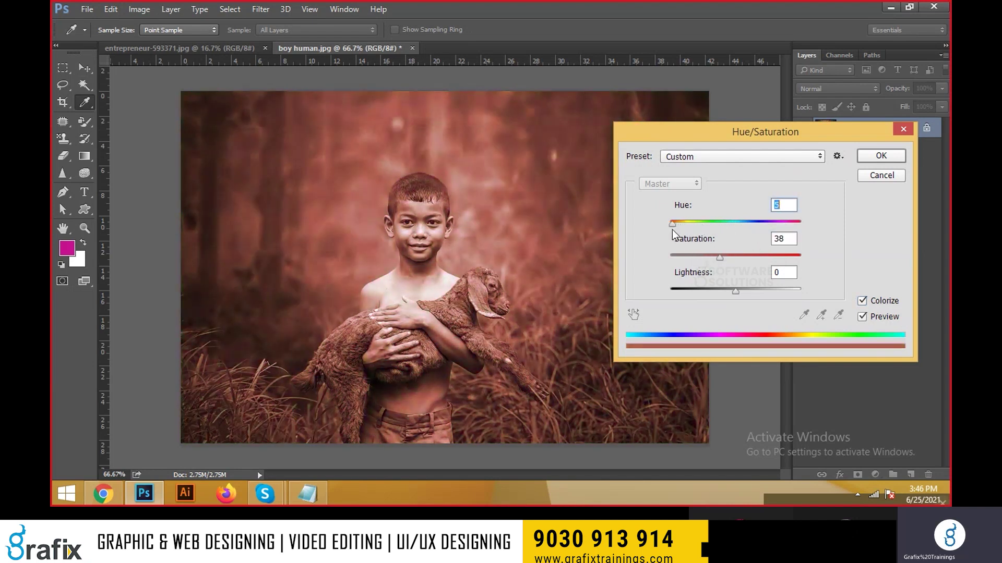
{"action": "left_click_drag", "start_coordinate": [719, 258], "coordinate": [748, 261]}
{"action": "left_click_drag", "start_coordinate": [708, 226], "coordinate": [733, 226]}
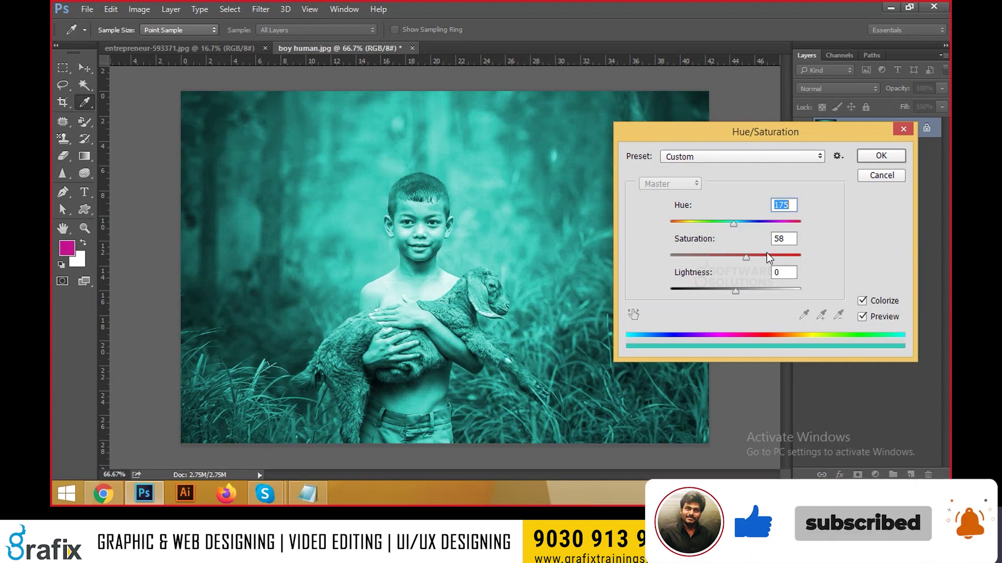
{"action": "left_click_drag", "start_coordinate": [766, 254], "coordinate": [705, 251]}
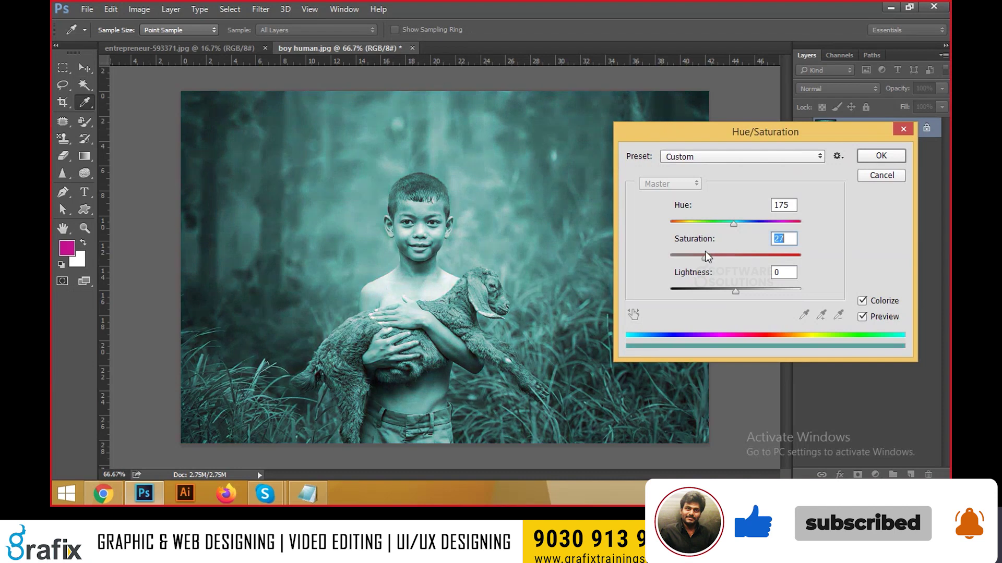
{"action": "left_click", "coordinate": [883, 301]}
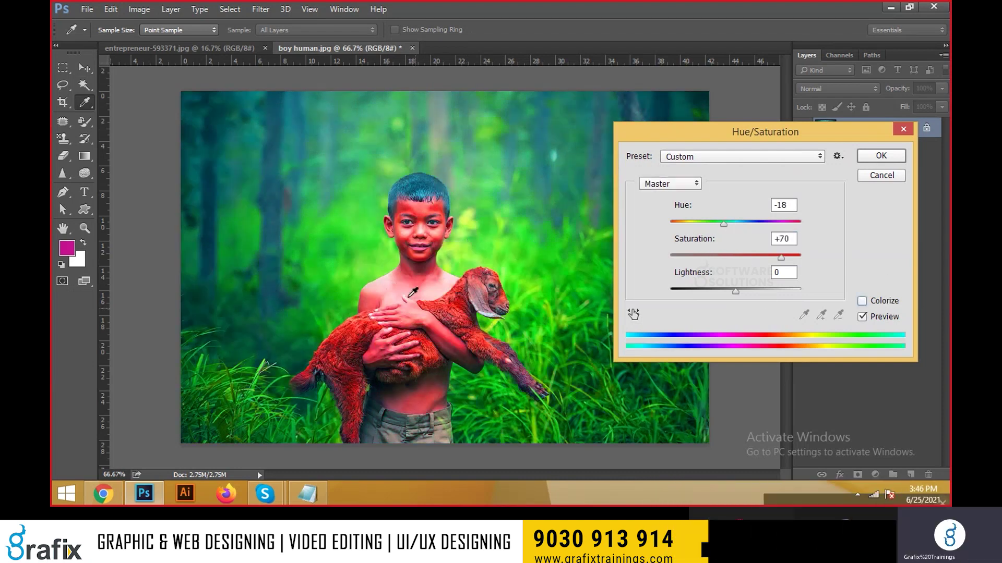
Shift hues to +108, preview a single blue Colorize tint, cancel, and reopen the Image menu.
{"action": "mouse_move", "coordinate": [741, 225]}
{"action": "left_mouse_down"}
{"action": "mouse_move", "coordinate": [782, 224]}
{"action": "mouse_move", "coordinate": [684, 224]}
{"action": "mouse_move", "coordinate": [750, 222]}
{"action": "left_mouse_up"}
{"action": "left_click", "coordinate": [881, 302]}
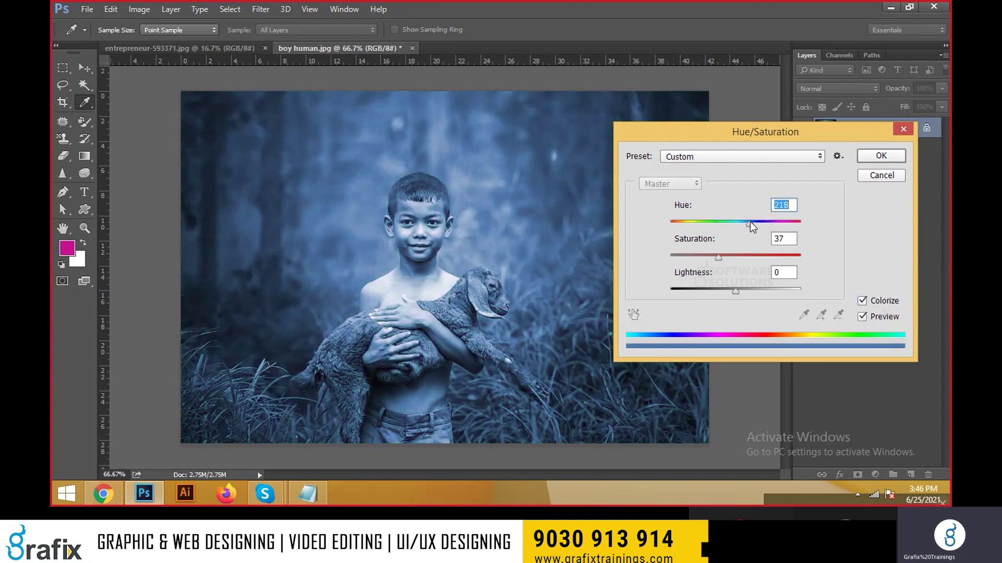
{"action": "left_click", "coordinate": [866, 176]}
{"action": "left_click", "coordinate": [139, 9]}
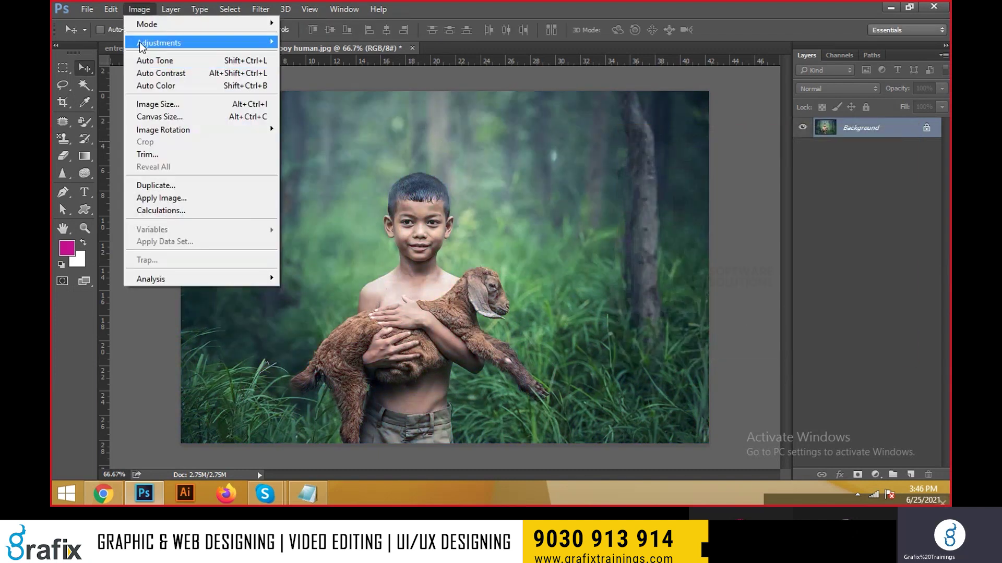
{"action": "mouse_move", "coordinate": [140, 46]}
{"action": "left_click", "coordinate": [328, 122]}
{"action": "left_click_drag", "start_coordinate": [459, 108], "coordinate": [646, 184]}
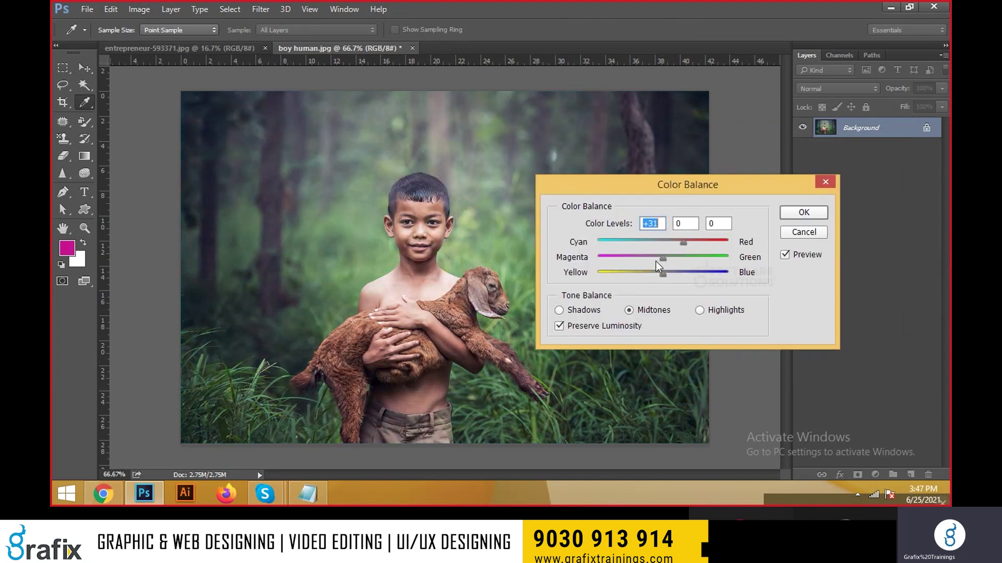
{"action": "left_click_drag", "start_coordinate": [668, 271], "coordinate": [669, 243]}
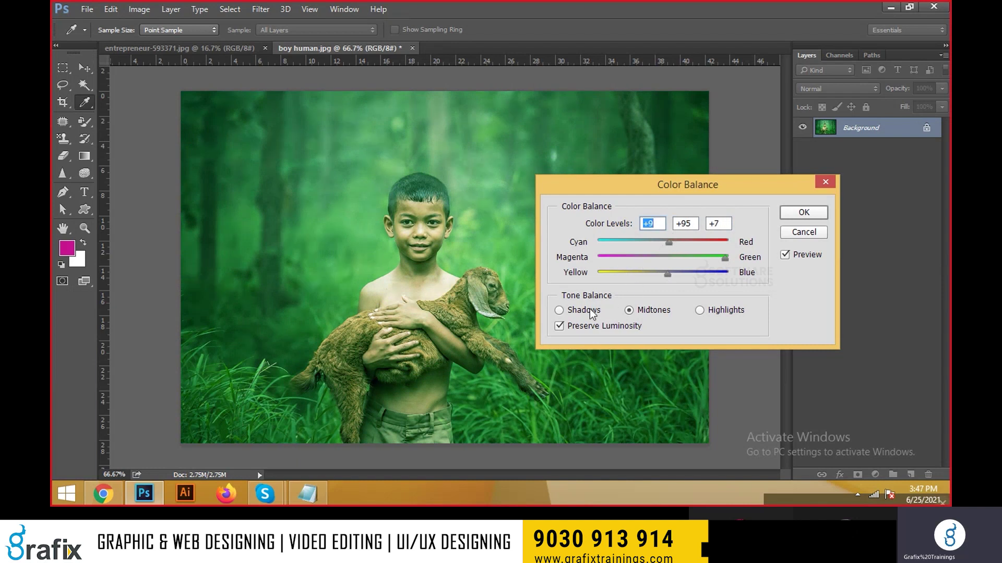
{"action": "left_click", "coordinate": [713, 310]}
{"action": "left_click_drag", "start_coordinate": [675, 240], "coordinate": [577, 242]}
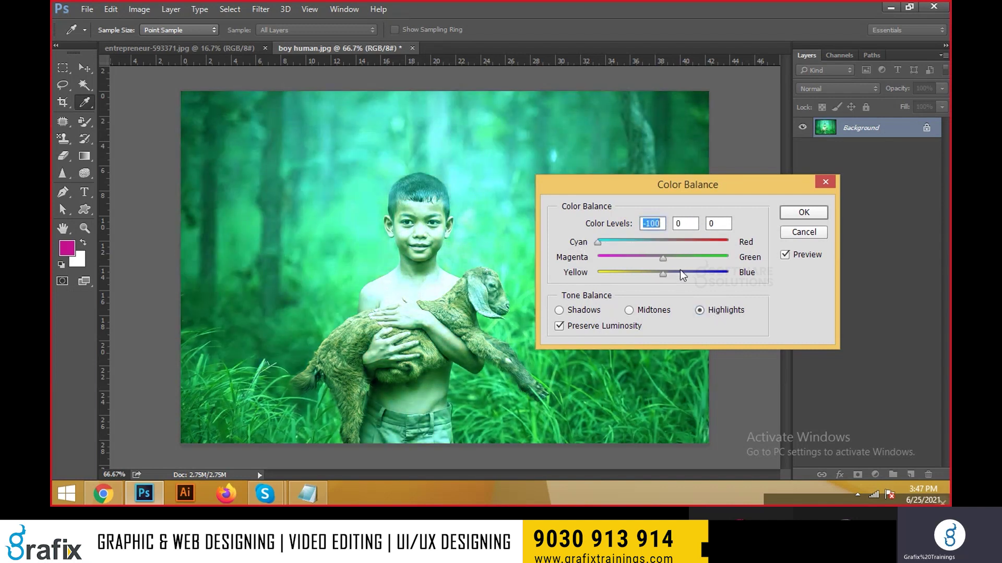
{"action": "left_click_drag", "start_coordinate": [634, 276], "coordinate": [579, 281]}
{"action": "left_click_drag", "start_coordinate": [650, 256], "coordinate": [680, 250]}
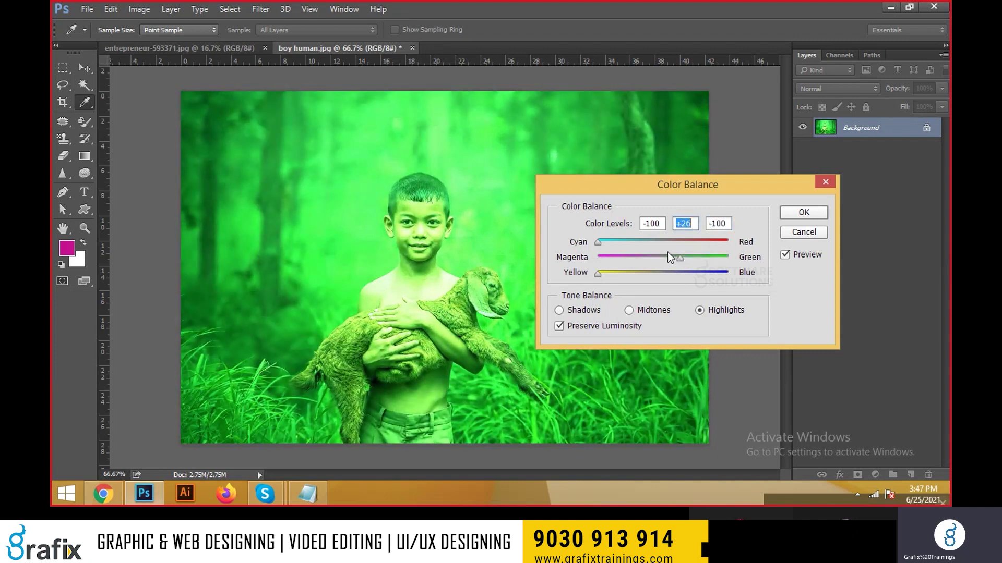
{"action": "left_click_drag", "start_coordinate": [680, 260], "coordinate": [709, 275]}
{"action": "left_click", "coordinate": [604, 310]}
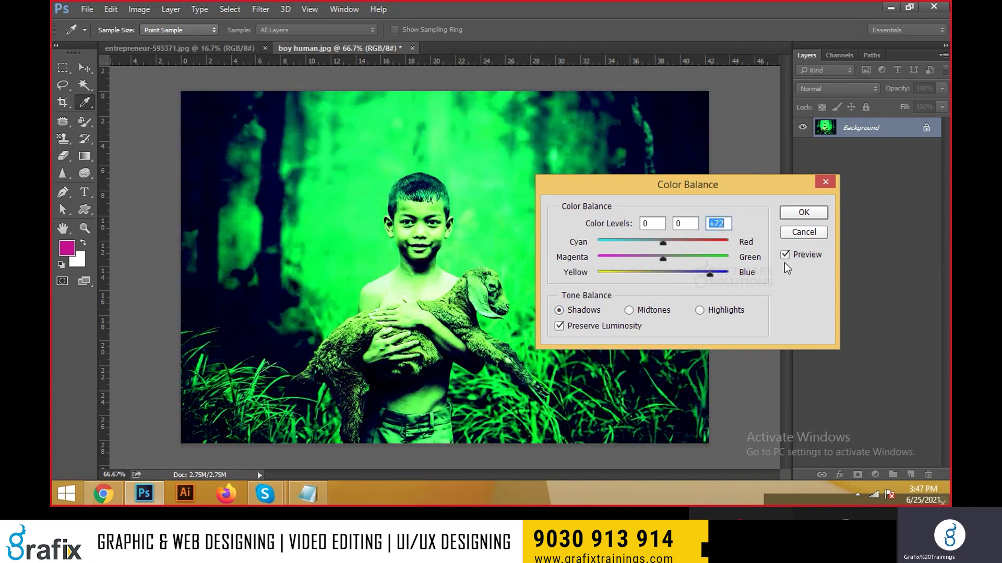
{"action": "left_click", "coordinate": [794, 233]}
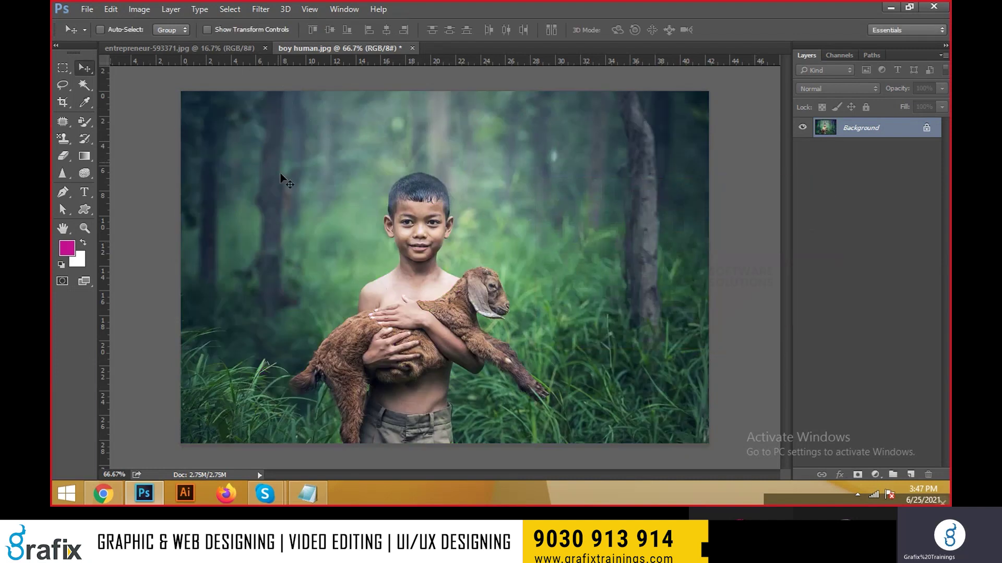
Open Black & White, brighten the reds and darken the yellows to 4.
{"action": "left_click", "coordinate": [139, 9]}
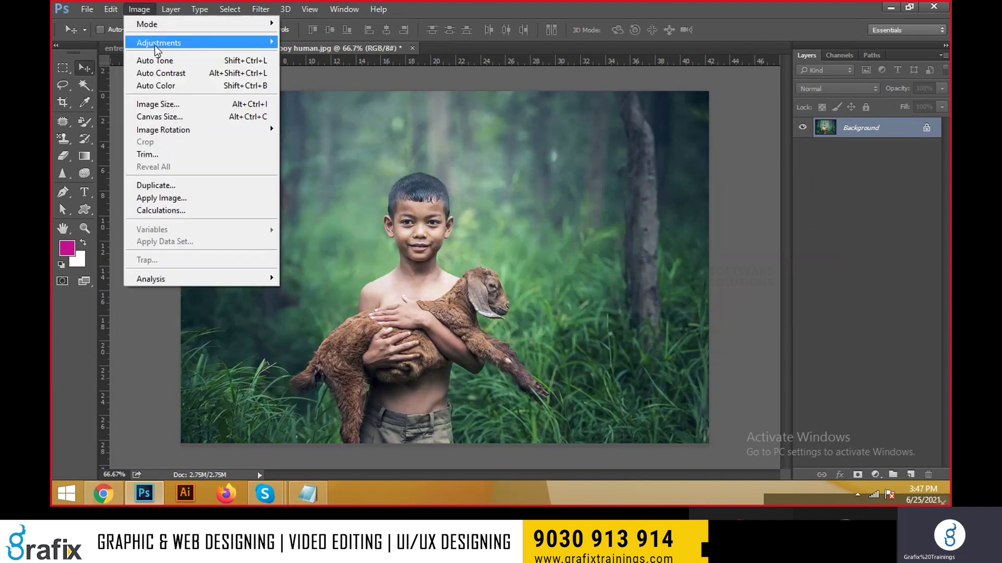
{"action": "mouse_move", "coordinate": [158, 43]}
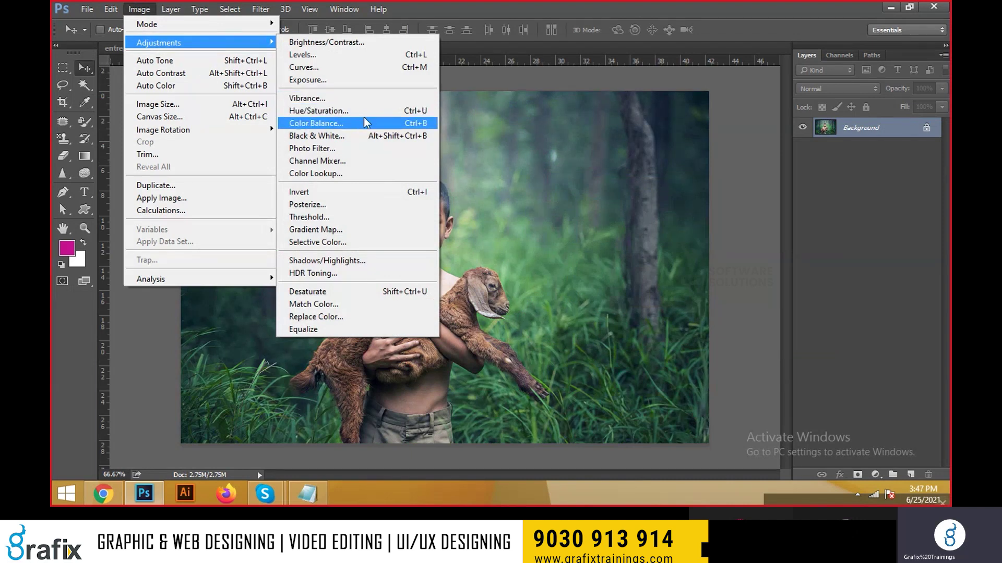
{"action": "left_click", "coordinate": [490, 177]}
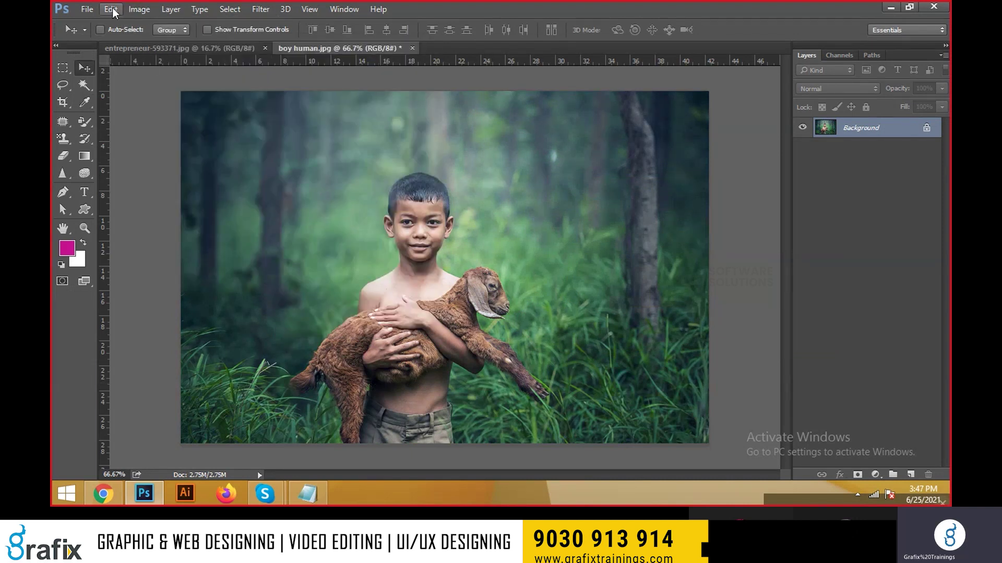
{"action": "left_click", "coordinate": [139, 9]}
{"action": "mouse_move", "coordinate": [157, 43]}
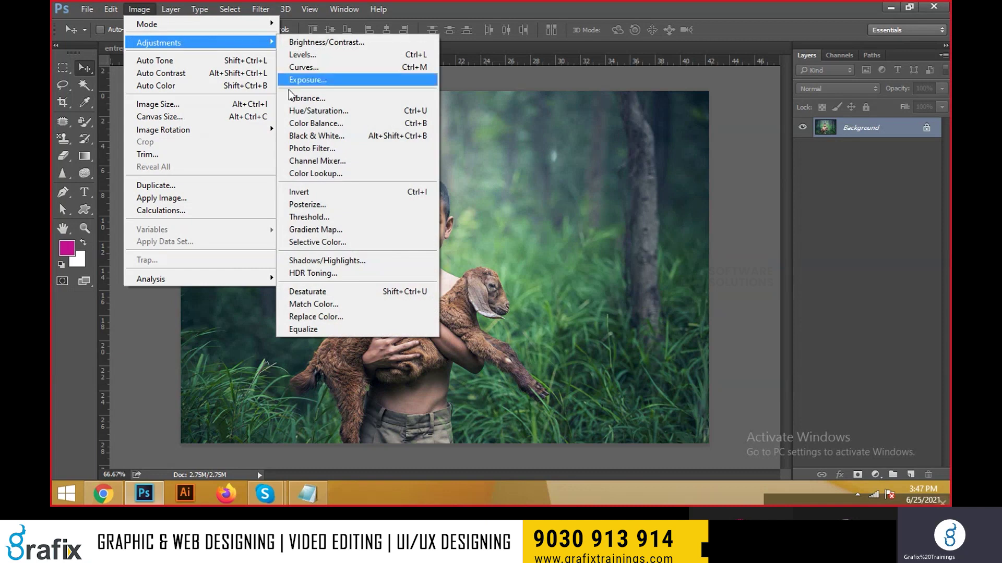
{"action": "left_click", "coordinate": [317, 136]}
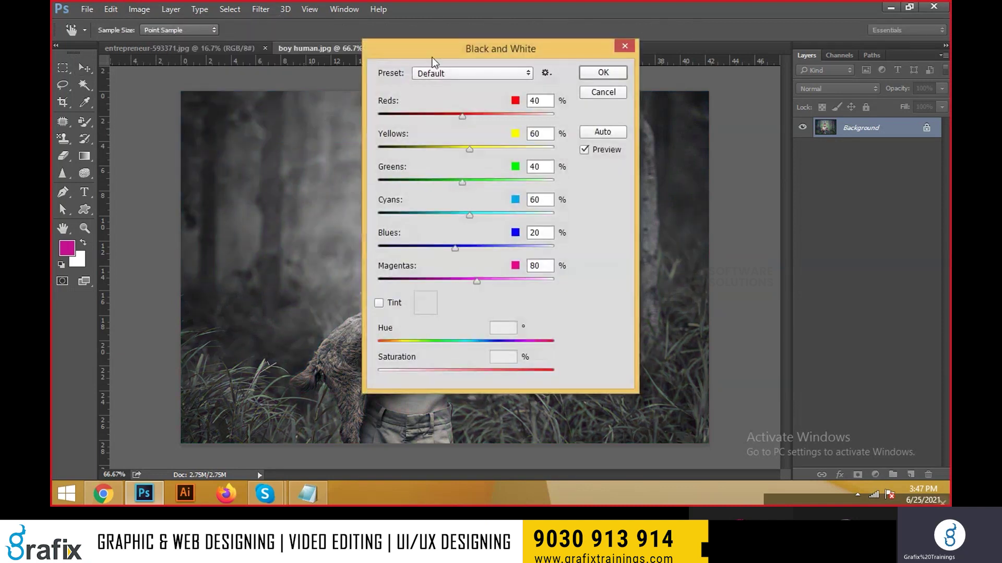
{"action": "left_click_drag", "start_coordinate": [432, 58], "coordinate": [589, 89]}
{"action": "left_click_drag", "start_coordinate": [620, 148], "coordinate": [645, 145]}
{"action": "left_click_drag", "start_coordinate": [553, 178], "coordinate": [640, 209]}
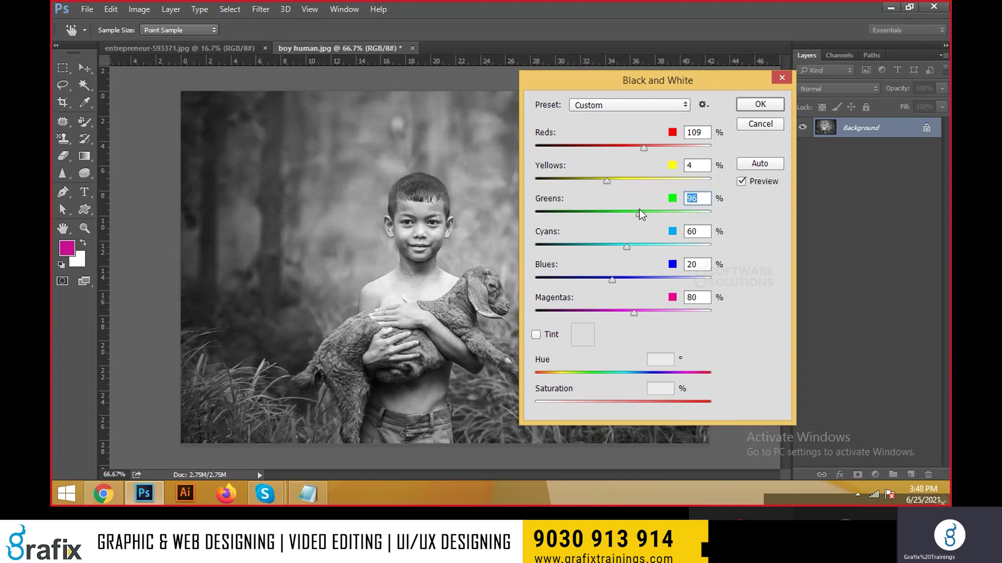
Enable Tint, shift its colour from orange to green (Hue 90, Saturation 44), and apply.
{"action": "left_click", "coordinate": [535, 337]}
{"action": "left_click", "coordinate": [593, 338]}
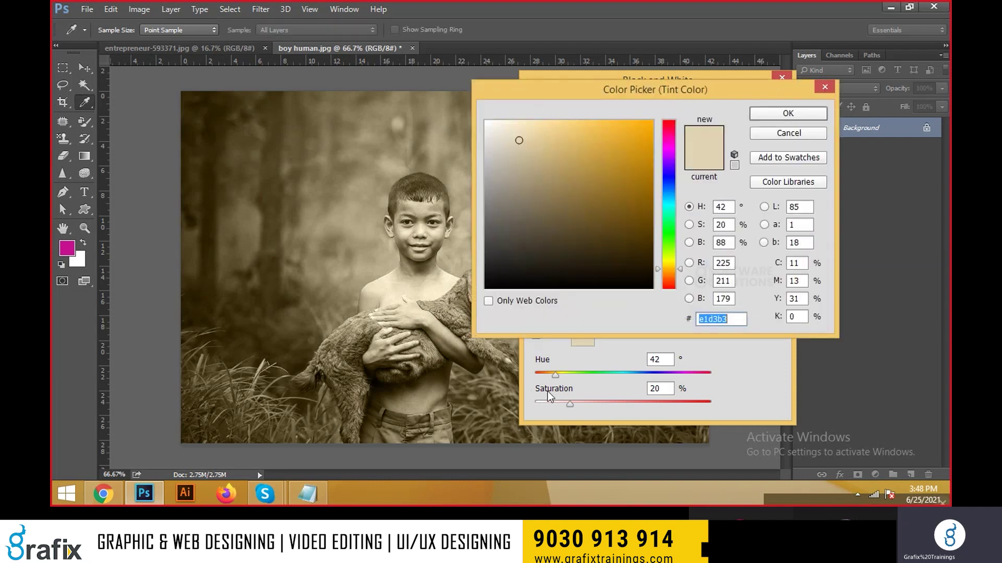
{"action": "left_click_drag", "start_coordinate": [518, 140], "coordinate": [709, 76]}
{"action": "left_click", "coordinate": [781, 114]}
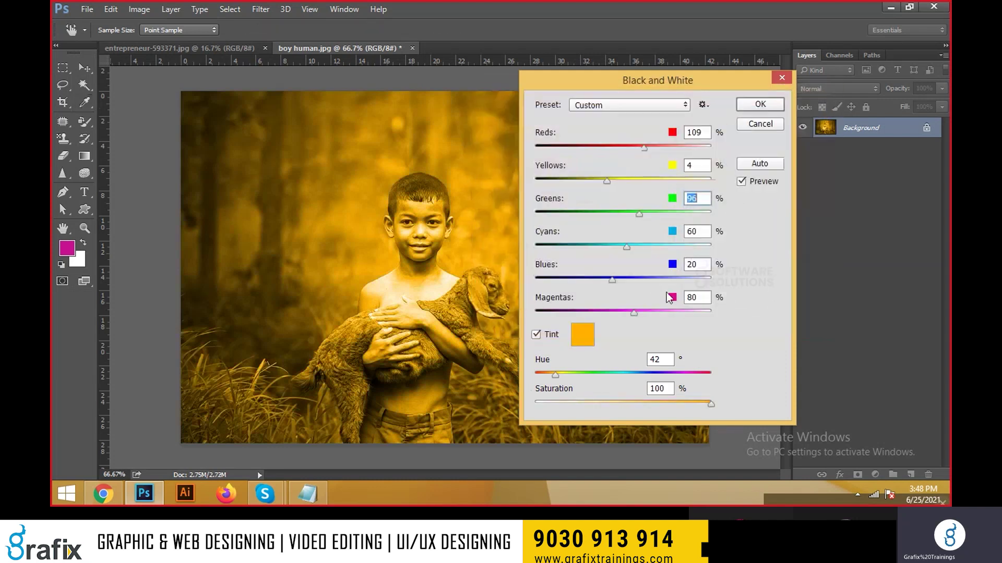
{"action": "mouse_move", "coordinate": [559, 377]}
{"action": "left_mouse_down"}
{"action": "mouse_move", "coordinate": [607, 377]}
{"action": "mouse_move", "coordinate": [615, 402]}
{"action": "mouse_move", "coordinate": [575, 403]}
{"action": "mouse_move", "coordinate": [744, 400]}
{"action": "mouse_move", "coordinate": [606, 407]}
{"action": "mouse_move", "coordinate": [643, 377]}
{"action": "mouse_move", "coordinate": [695, 376]}
{"action": "mouse_move", "coordinate": [577, 375]}
{"action": "left_mouse_up"}
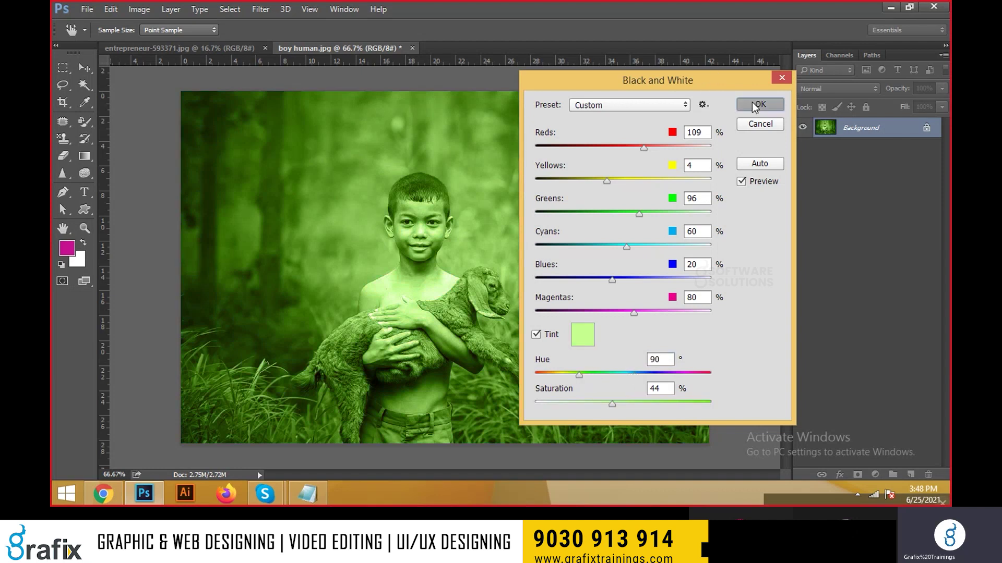
{"action": "left_click", "coordinate": [760, 104]}
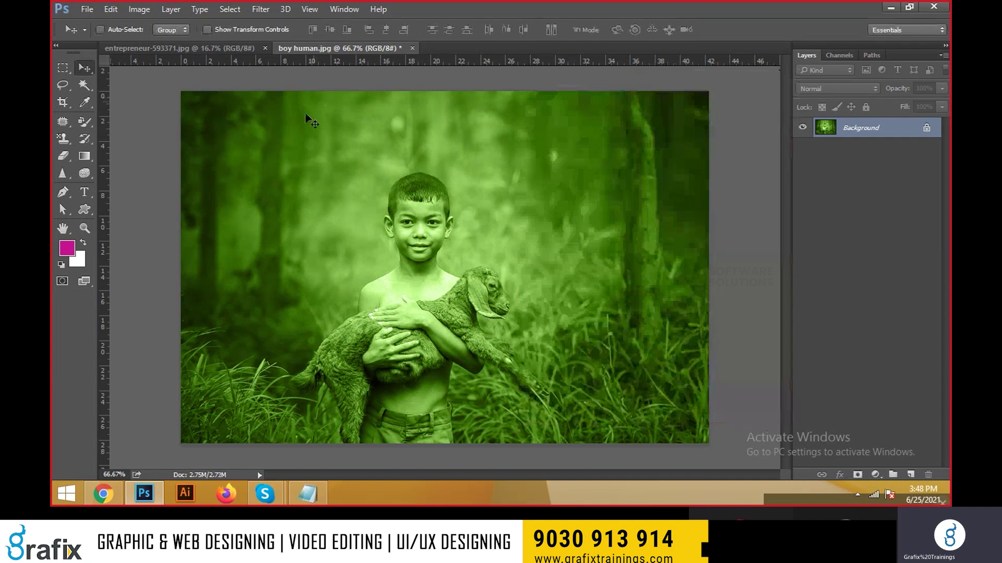
Reopen Black & White twice with Ctrl+Alt+Shift+B, cancelling with Escape each time.
{"action": "key", "text": "ctrl+alt+shift+b"}
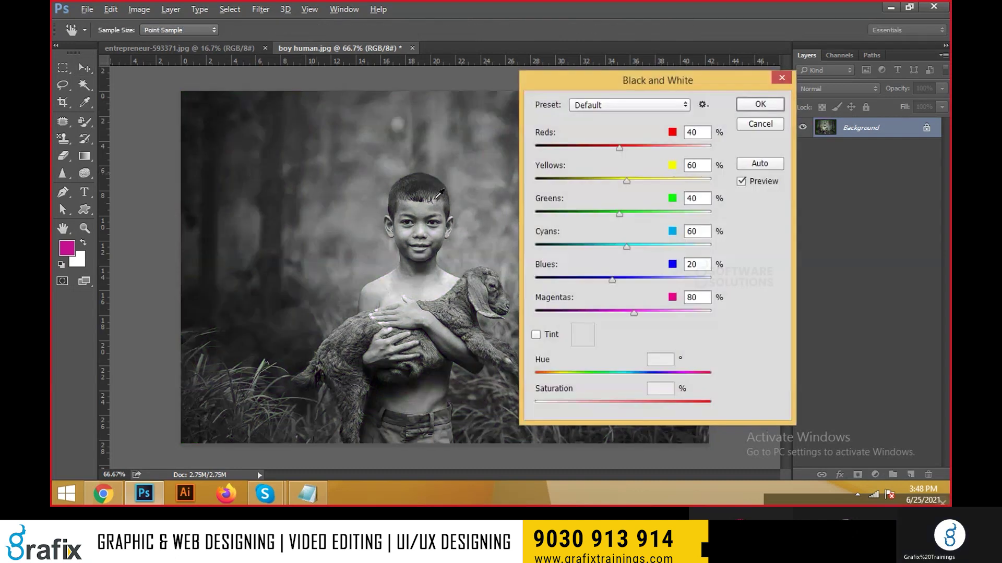
{"action": "key", "text": "Escape"}
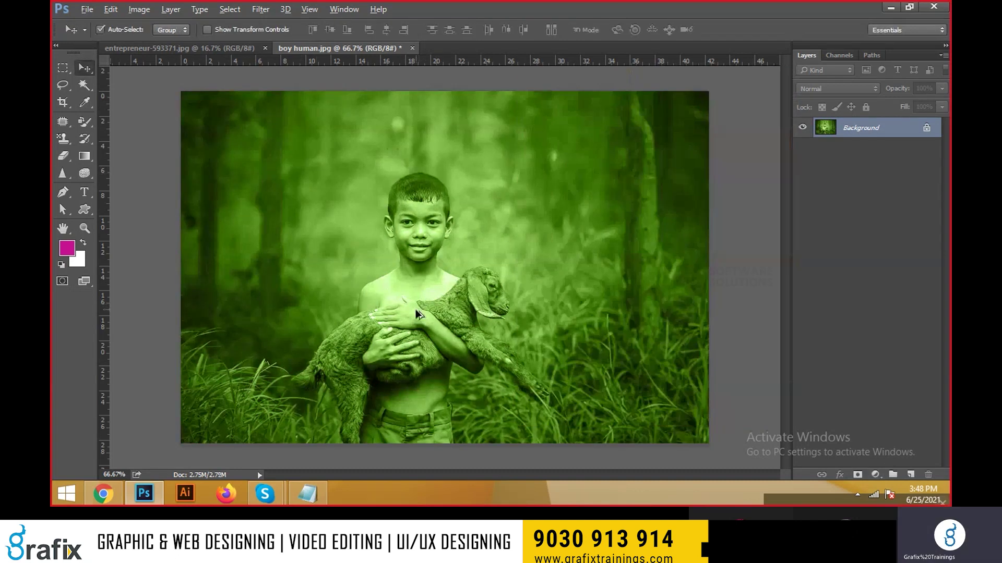
{"action": "key", "text": "ctrl+alt+shift+b"}
{"action": "key", "text": "Escape"}
In Notepad, add a 'Ctrl+U = Hue & Saturation' line about increasing the color values on the image.
{"action": "key", "text": "alt+Tab"}
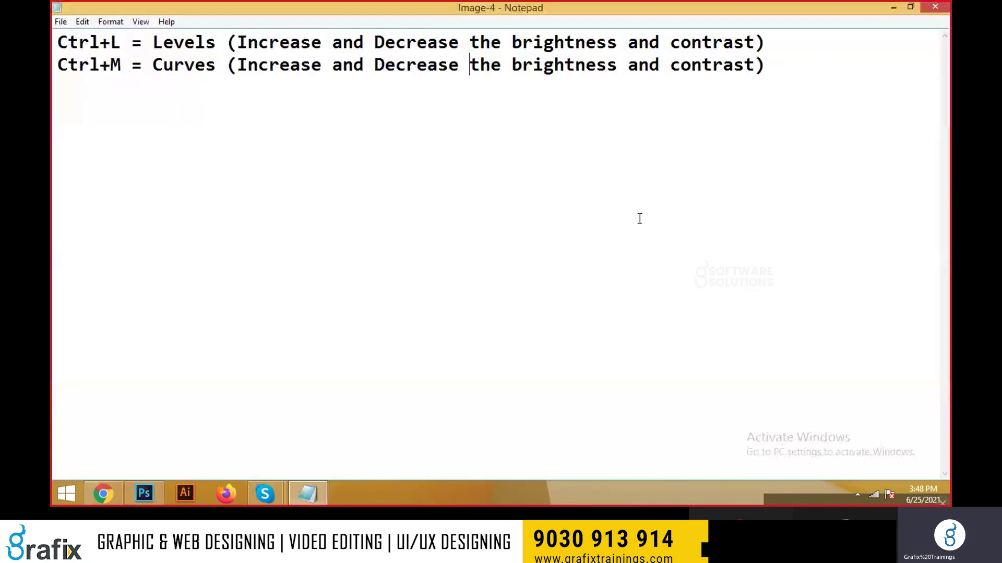
{"action": "left_click", "coordinate": [801, 60]}
{"action": "key", "text": "Return"}
{"action": "type", "text": "Cr"}
{"action": "key", "text": "BackSpace"}
{"action": "type", "text": "trl+U = "}
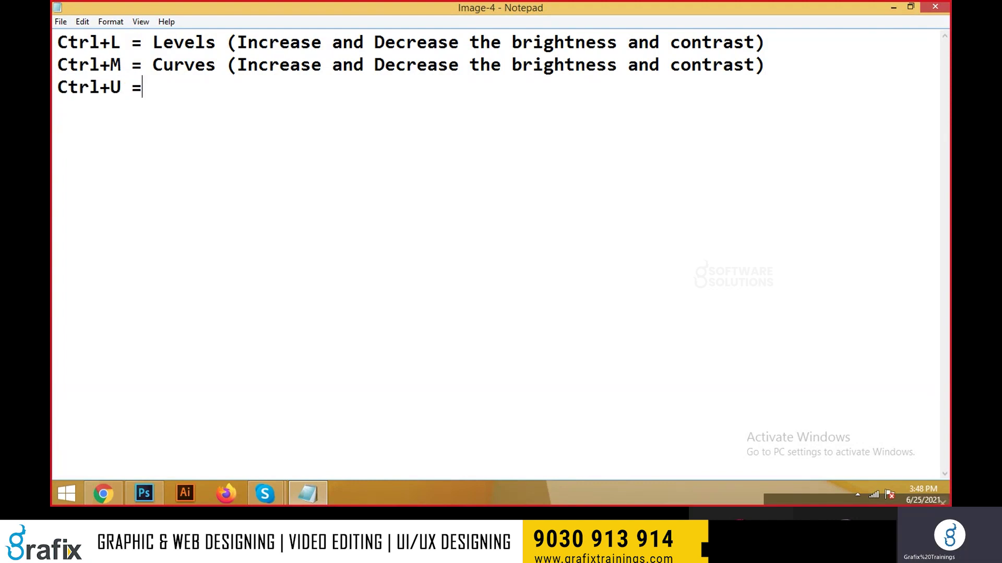
{"action": "type", "text": "Hue & Sat"}
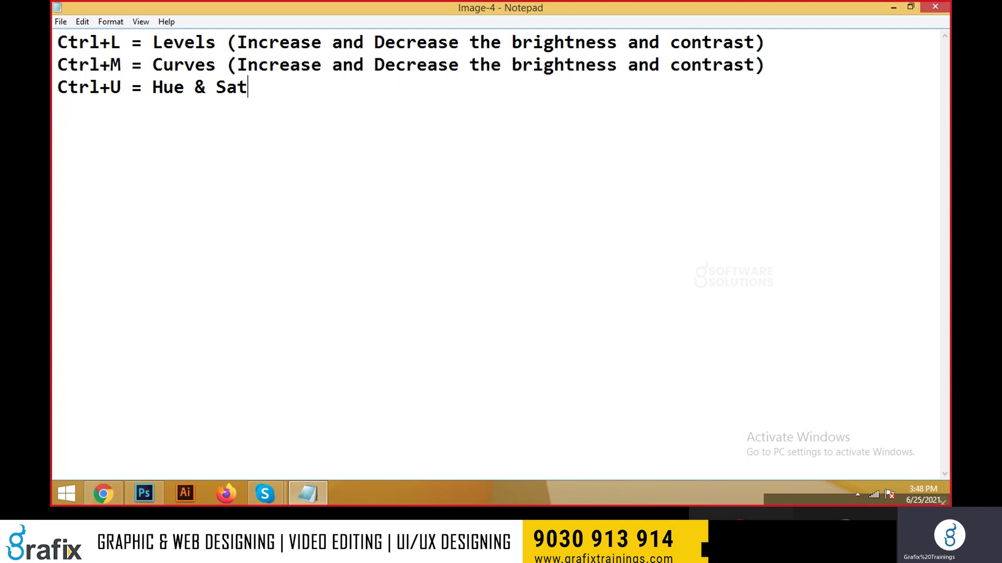
{"action": "type", "text": "uration"}
{"action": "type", "text": "ncreasi"}
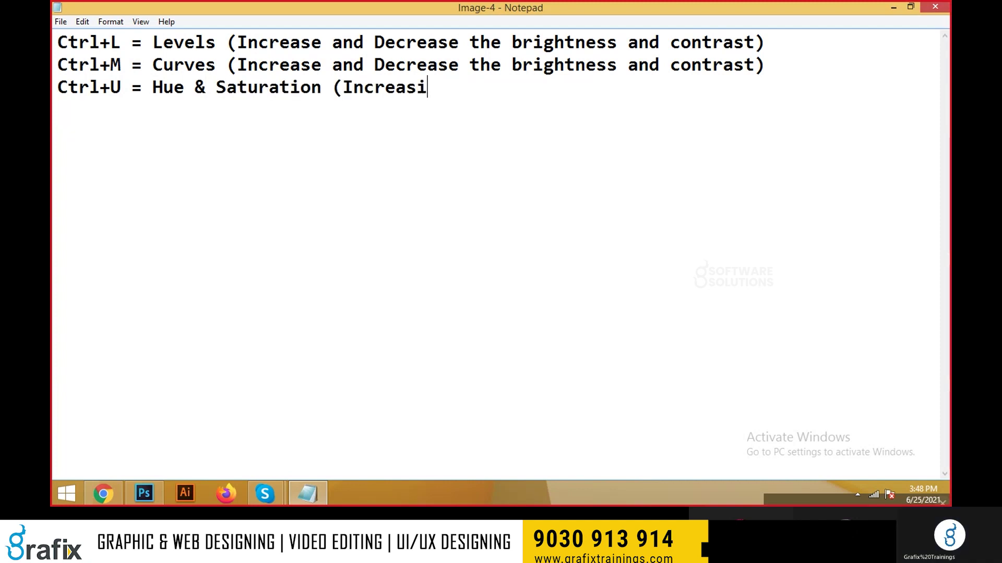
{"action": "type", "text": "ng the color Values on the Image)"}
Duplicate that line and change it to 'Ctrl+B = Color Balance'.
{"action": "left_click_drag", "start_coordinate": [162, 86], "coordinate": [805, 87]}
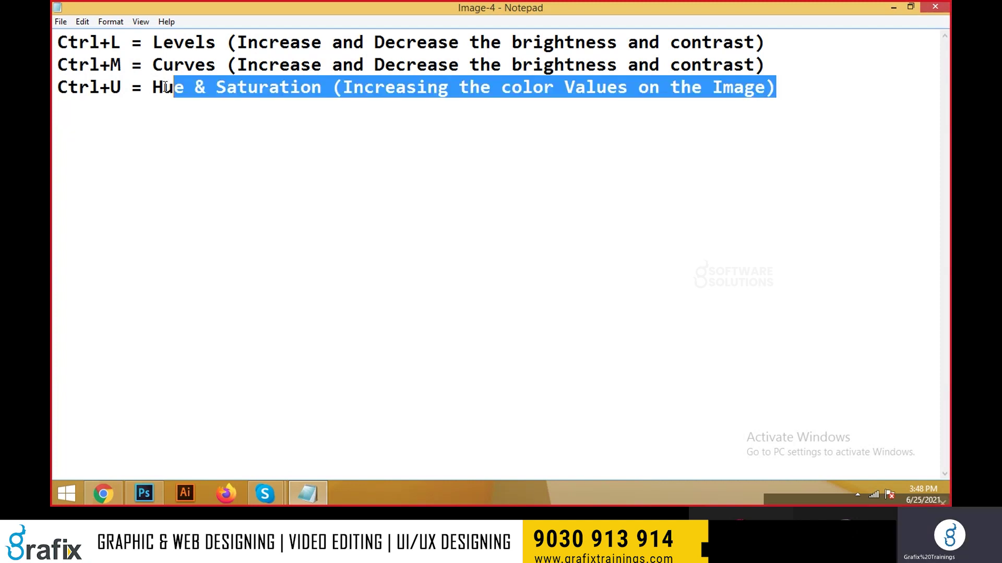
{"action": "key", "text": "Home"}
{"action": "key", "text": "shift+End"}
{"action": "key", "text": "ctrl+c"}
{"action": "key", "text": "End"}
{"action": "key", "text": "Return"}
{"action": "key", "text": "ctrl+v"}
{"action": "double_click", "coordinate": [115, 108]}
{"action": "type", "text": "B"}
{"action": "left_click_drag", "start_coordinate": [153, 109], "coordinate": [322, 110]}
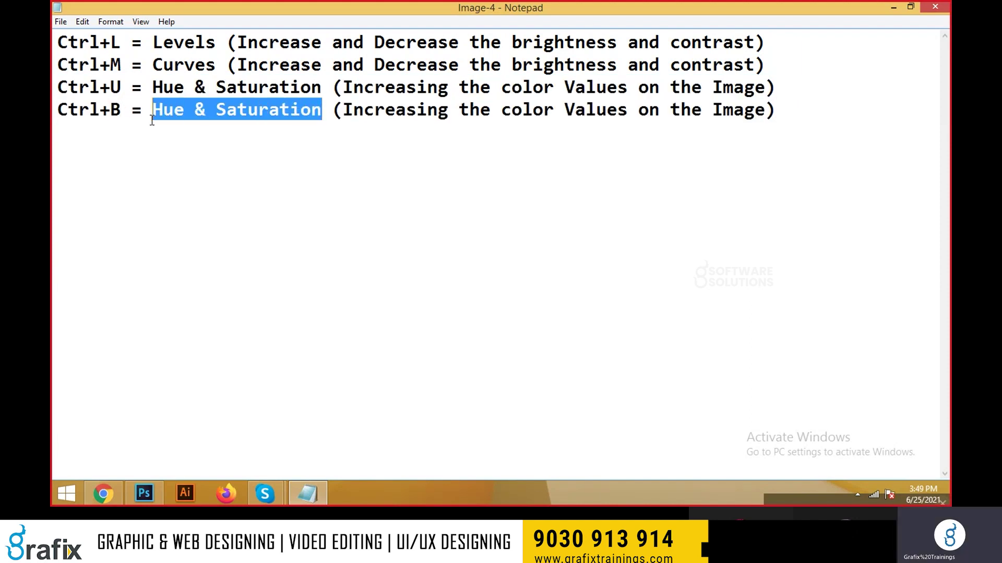
{"action": "type", "text": "Color Balance"}
Append 'like Midtones, Highlights and Shadows' to the Color Balance line.
{"action": "left_click", "coordinate": [765, 86]}
{"action": "type", "text": ", Md"}
{"action": "key", "text": "BackSpace"}
{"action": "key", "text": "BackSpace"}
{"action": "key", "text": "BackSpace"}
{"action": "key", "text": "BackSpace"}
{"action": "left_click", "coordinate": [733, 110]}
{"action": "type", "text": "like Midtones, "}
{"action": "type", "text": "Highkights"}
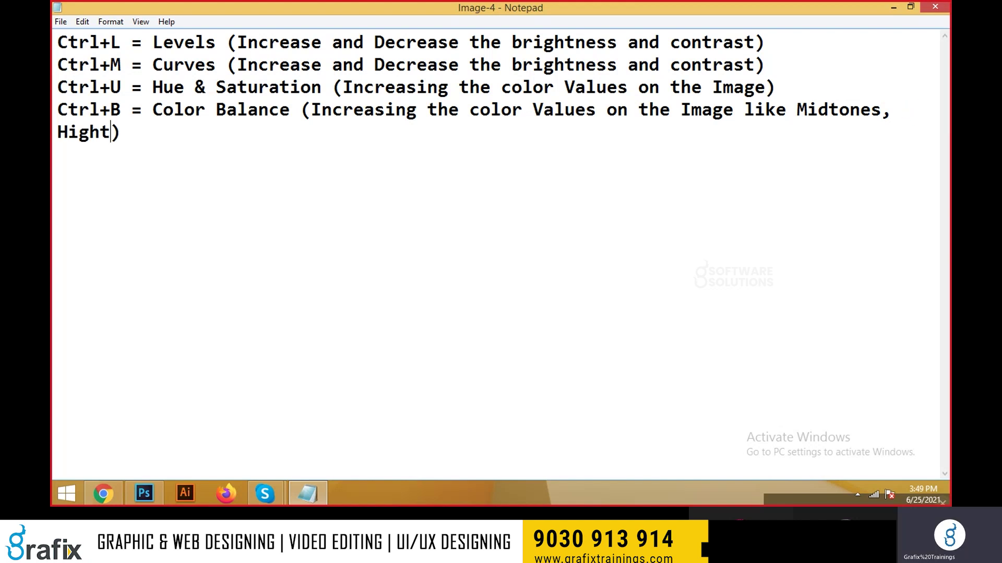
{"action": "key", "text": "BackSpace"}
{"action": "key", "text": "BackSpace"}
{"action": "key", "text": "BackSpace"}
{"action": "key", "text": "BackSpace"}
{"action": "key", "text": "BackSpace"}
{"action": "key", "text": "BackSpace"}
{"action": "type", "text": "lights,"}
{"action": "key", "text": "BackSpace"}
{"action": "key", "text": "BackSpace"}
{"action": "type", "text": "and Shadows"}
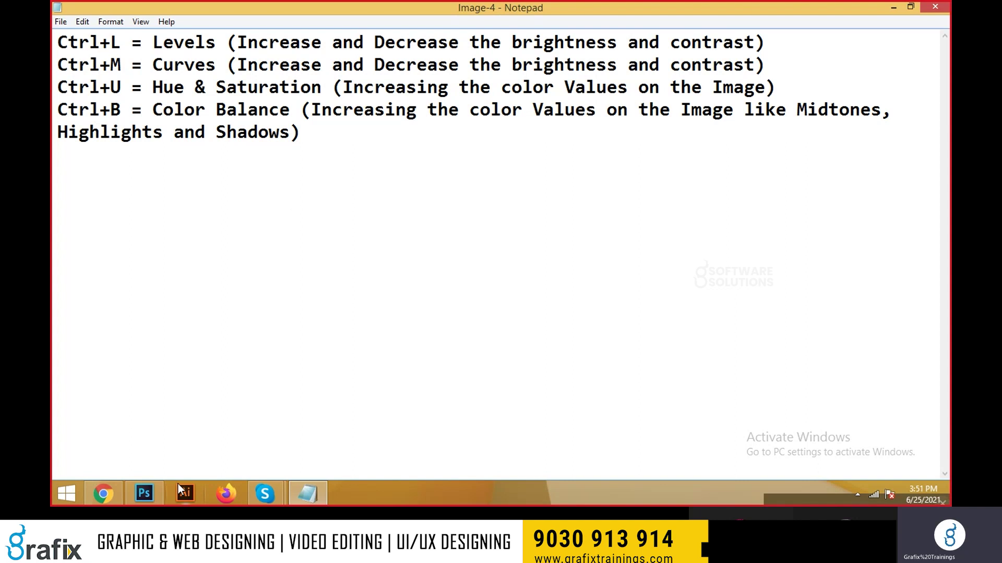
Bring Photoshop forward and glance at the Image Adjustments list without applying anything.
{"action": "left_click", "coordinate": [144, 493]}
{"action": "left_click", "coordinate": [139, 9]}
{"action": "mouse_move", "coordinate": [156, 42]}
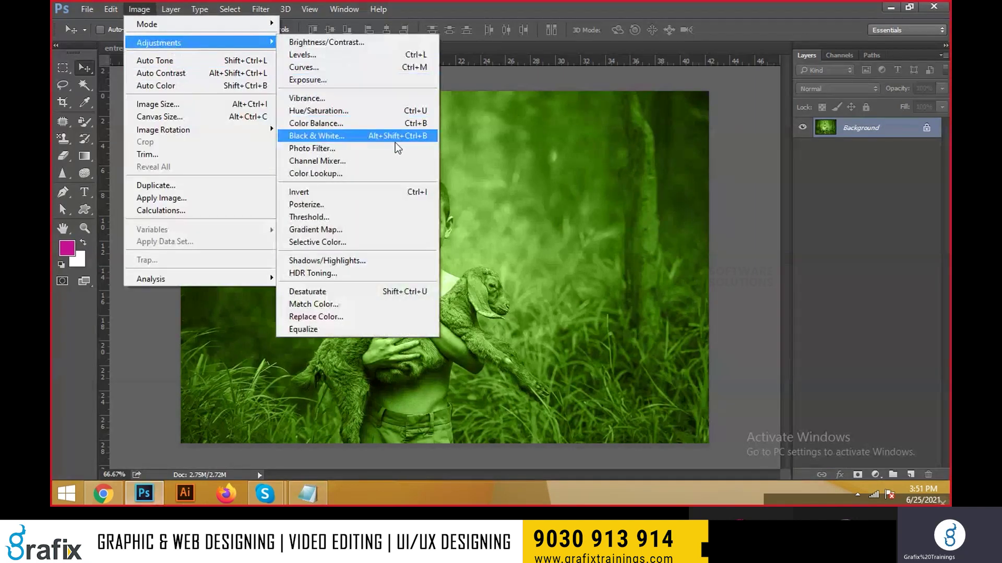
{"action": "key", "text": "Escape"}
Add the note 'ctrl+alt+shift+B = Apply a Black & White effect on a image document' below the shortcuts and select it.
{"action": "key", "text": "alt+Tab"}
{"action": "key", "text": "Return"}
{"action": "key", "text": "Return"}
{"action": "key", "text": "alt+Tab"}
{"action": "key", "text": "alt+Tab"}
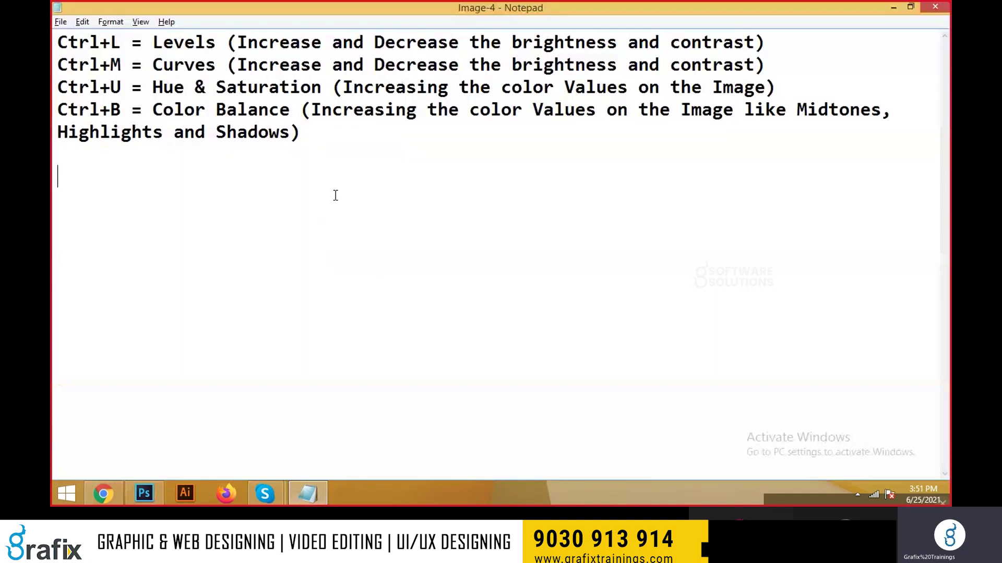
{"action": "type", "text": "ctrl+alt+shift+B = Apply a Black & White effect on a image document"}
{"action": "left_click_drag", "start_coordinate": [53, 216], "coordinate": [53, 178]}
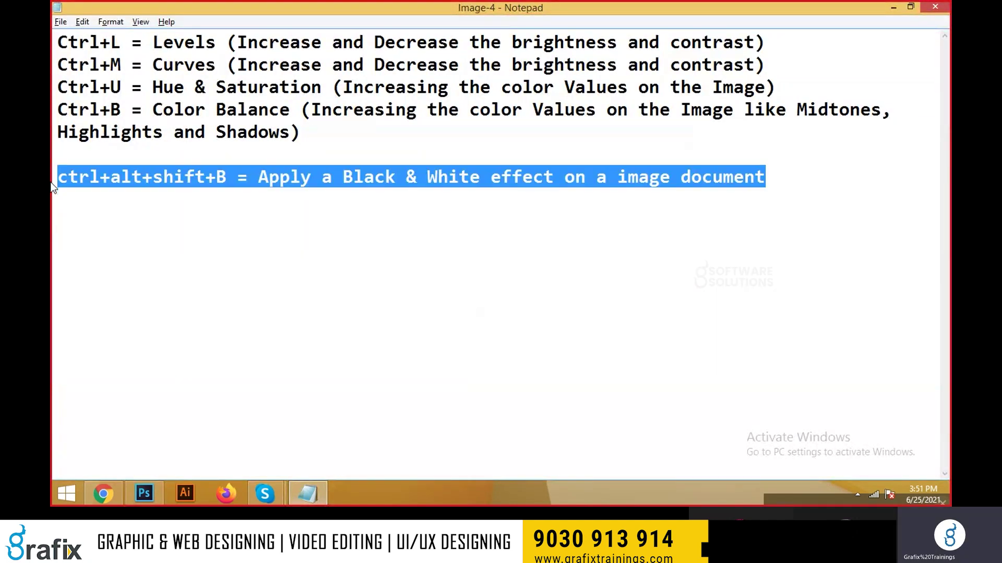
Preview the Black & White adjustment on the boy photo with Ctrl+Alt+Shift+B, then cancel it.
{"action": "left_click", "coordinate": [377, 327]}
{"action": "key", "text": "alt+Tab"}
{"action": "key", "text": "ctrl+alt+shift+b"}
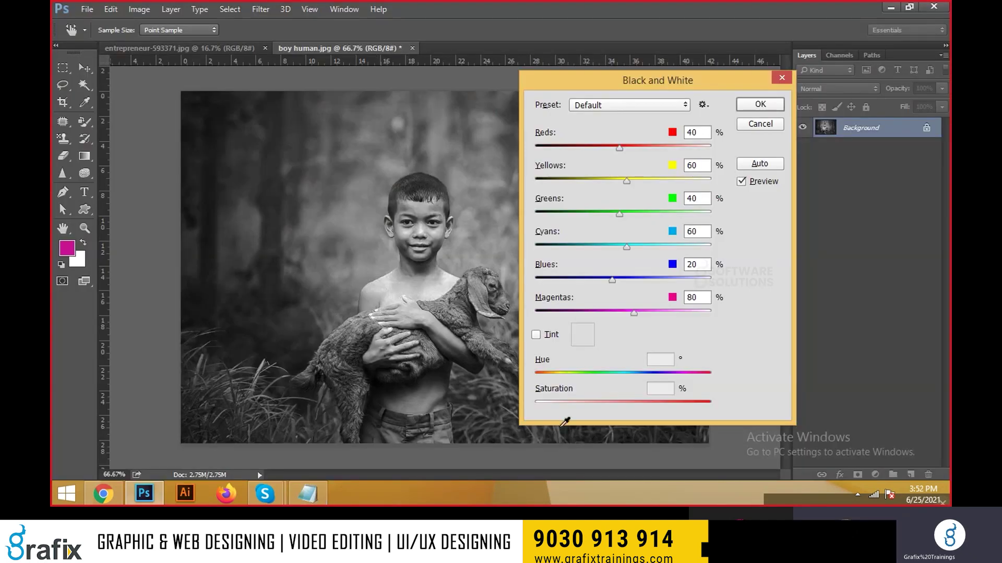
{"action": "left_click", "coordinate": [761, 124]}
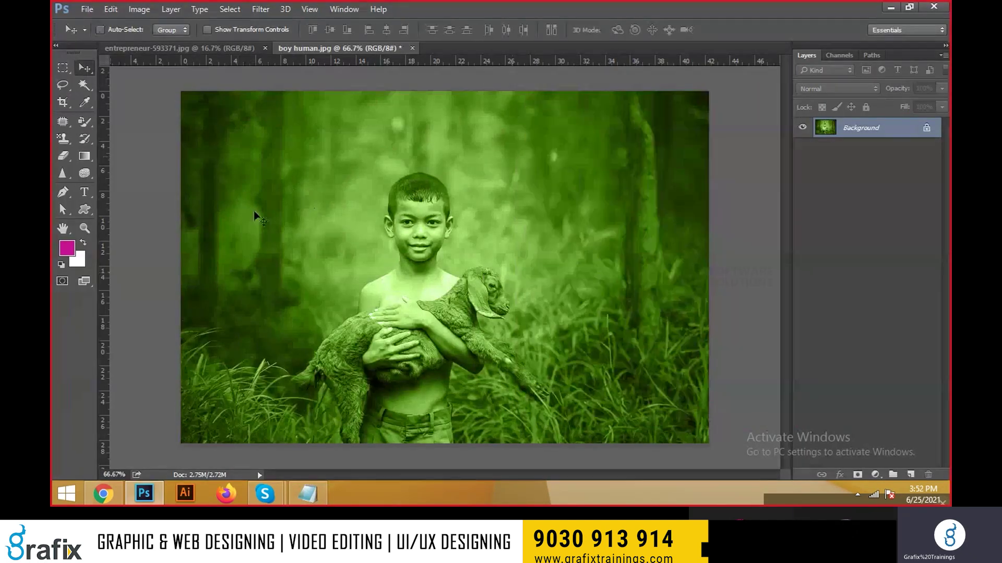
Try the Photo Filter, cancel it, and switch to the entrepreneur-593371.jpg photo.
{"action": "left_click", "coordinate": [138, 9]}
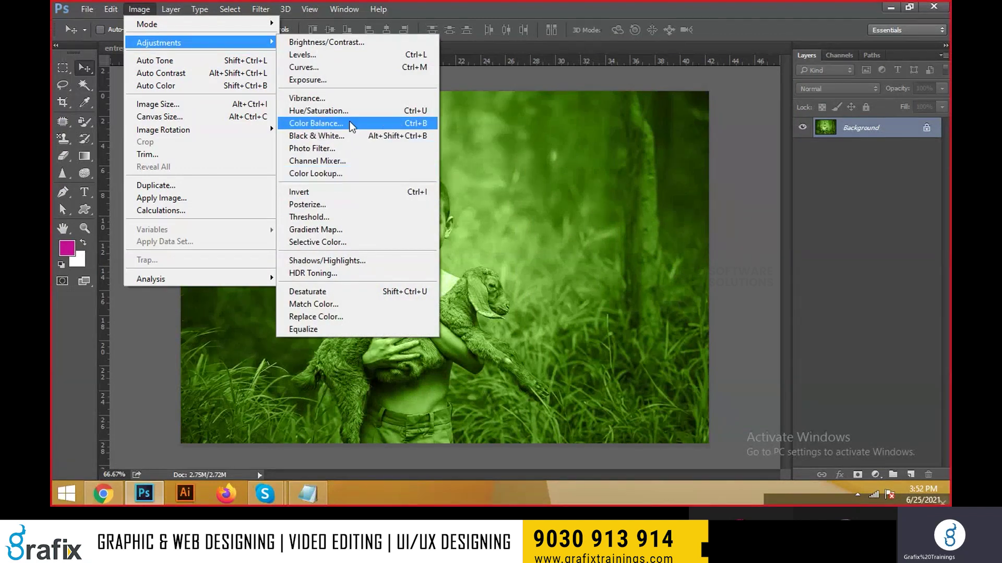
{"action": "left_click", "coordinate": [351, 148]}
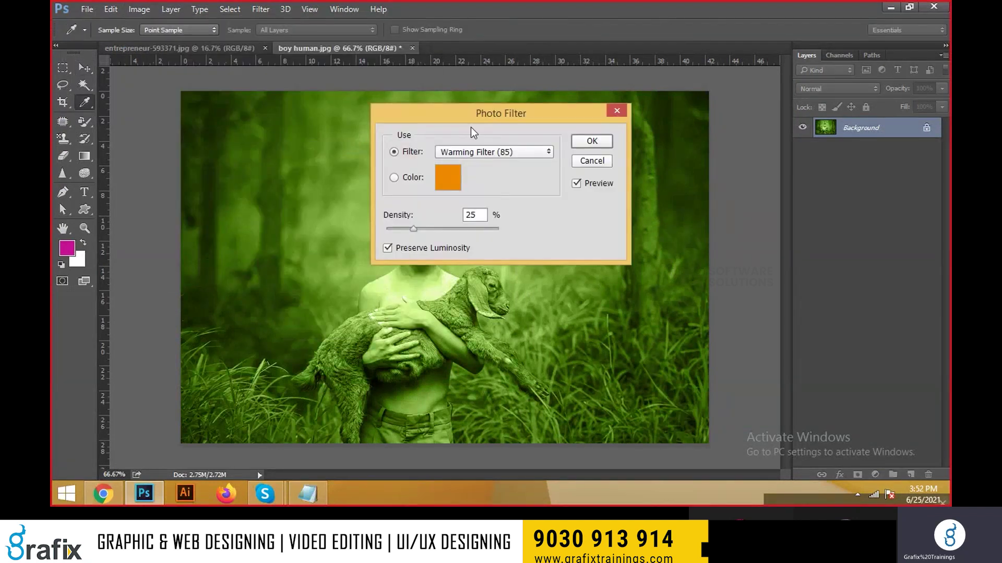
{"action": "key", "text": "Escape"}
{"action": "key", "text": "v"}
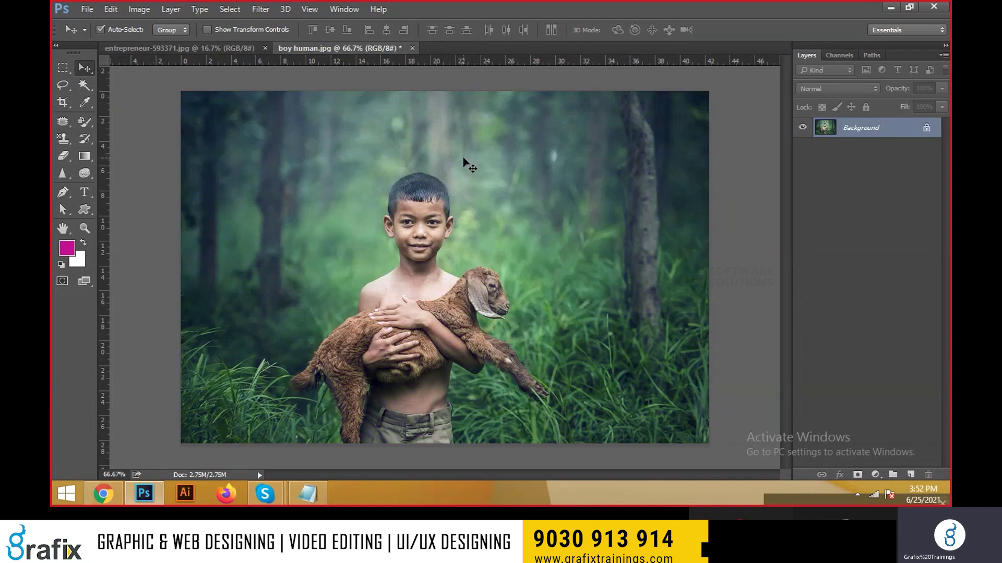
{"action": "key", "text": "ctrl+Tab"}
{"action": "left_click", "coordinate": [144, 9]}
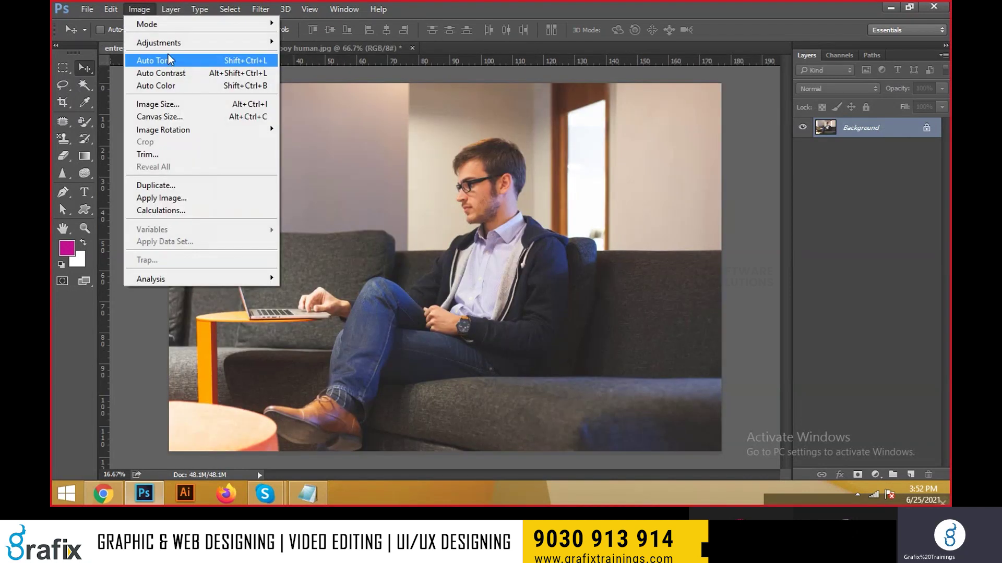
{"action": "mouse_move", "coordinate": [172, 43]}
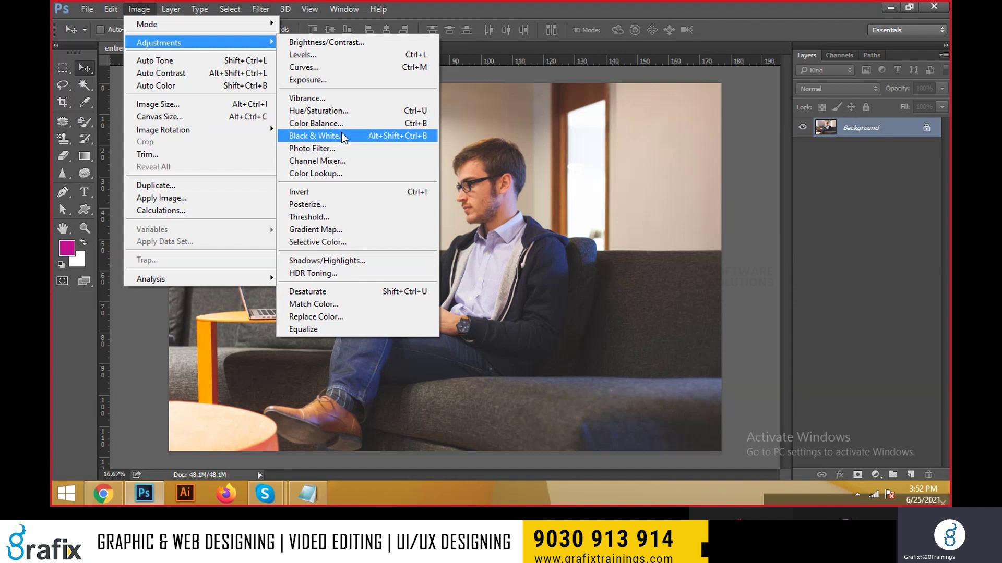
{"action": "left_click", "coordinate": [376, 148]}
{"action": "left_click_drag", "start_coordinate": [469, 111], "coordinate": [668, 98]}
{"action": "left_click_drag", "start_coordinate": [609, 213], "coordinate": [692, 214]}
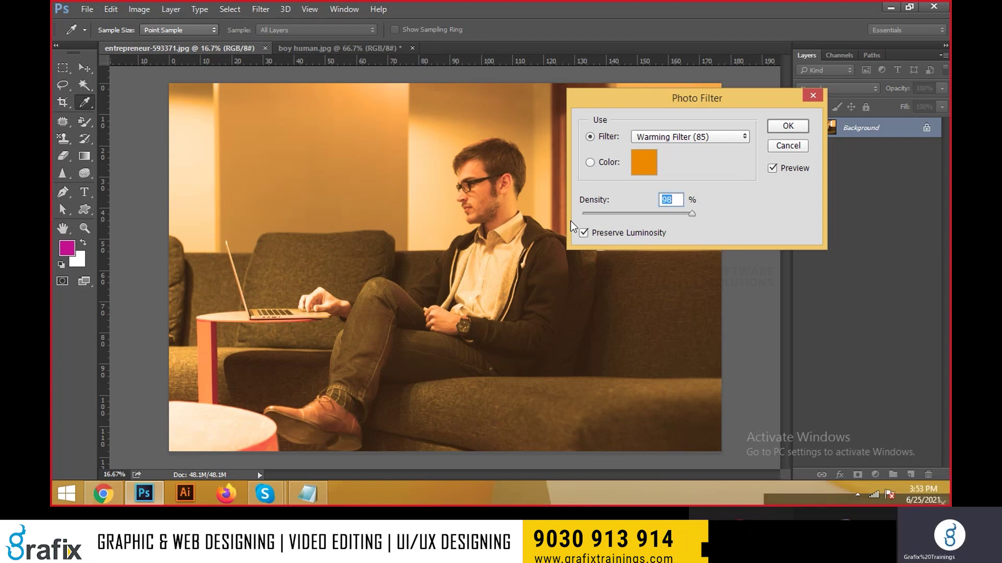
{"action": "left_click", "coordinate": [647, 137]}
{"action": "left_click", "coordinate": [644, 164]}
{"action": "left_click", "coordinate": [662, 136]}
{"action": "left_click", "coordinate": [657, 153]}
{"action": "key", "text": "Down"}
{"action": "key", "text": "Down"}
{"action": "key", "text": "Down"}
{"action": "key", "text": "Down"}
{"action": "key", "text": "Down"}
{"action": "key", "text": "Down"}
{"action": "key", "text": "Down"}
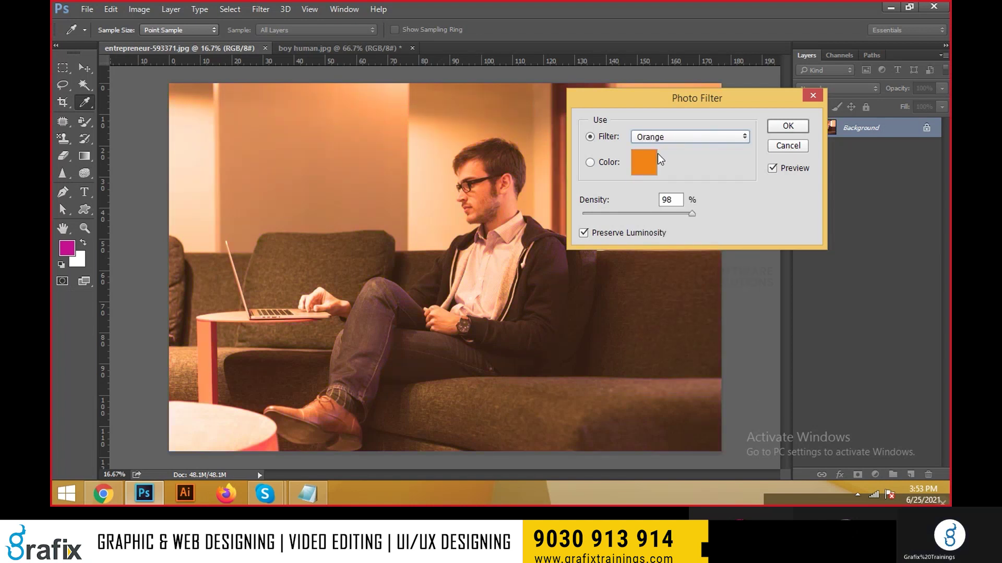
{"action": "key", "text": "Up"}
{"action": "left_click_drag", "start_coordinate": [691, 214], "coordinate": [665, 213]}
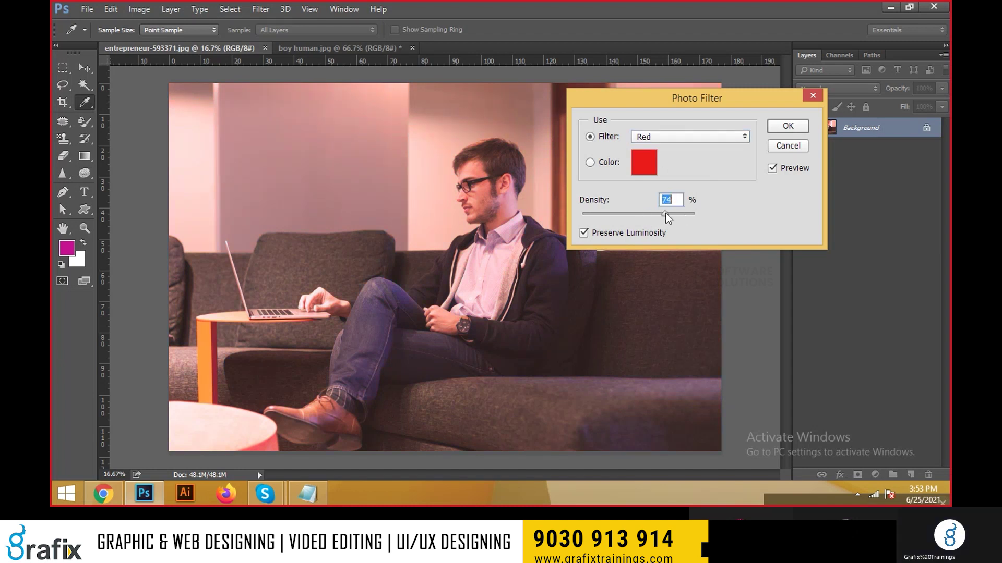
{"action": "left_click", "coordinate": [657, 136]}
{"action": "key", "text": "Down"}
{"action": "key", "text": "Down"}
{"action": "key", "text": "Down"}
{"action": "key", "text": "Down"}
{"action": "key", "text": "Down"}
{"action": "key", "text": "Down"}
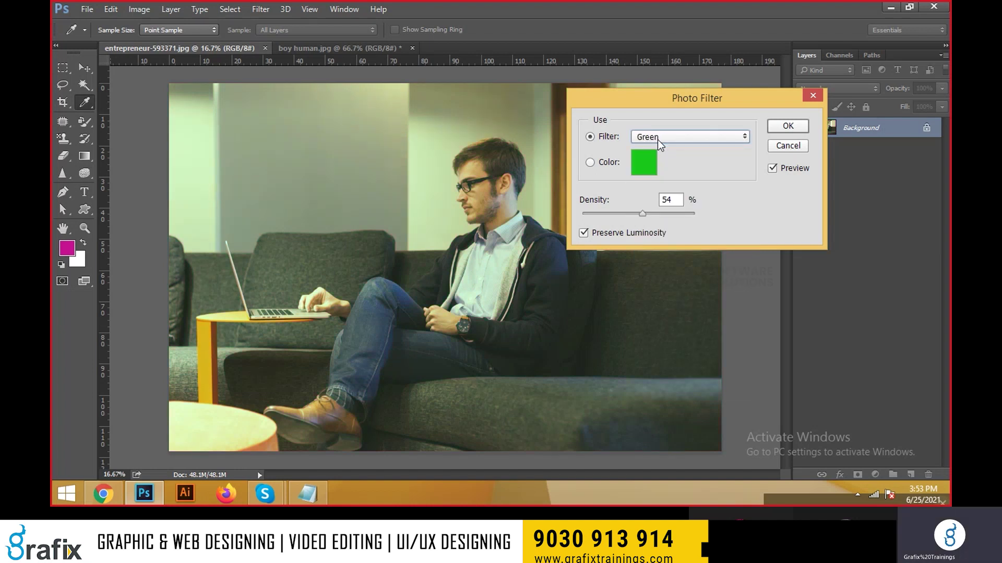
{"action": "key", "text": "Down"}
{"action": "key", "text": "Down"}
{"action": "key", "text": "Down"}
{"action": "key", "text": "Down"}
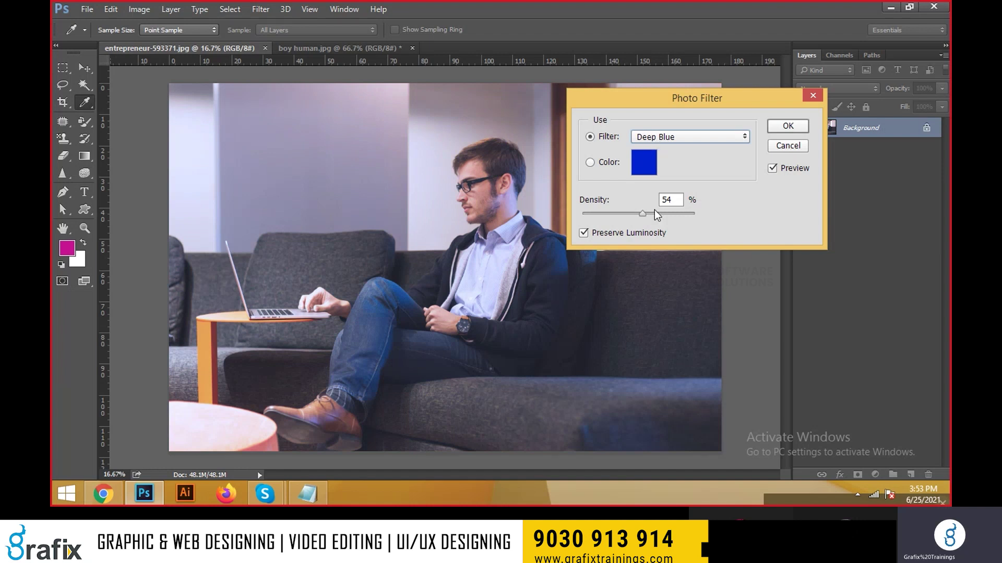
{"action": "left_click_drag", "start_coordinate": [674, 215], "coordinate": [691, 215]}
{"action": "left_click", "coordinate": [679, 140]}
{"action": "left_click", "coordinate": [679, 140]}
{"action": "key", "text": "Up"}
{"action": "key", "text": "Up"}
{"action": "key", "text": "Up"}
{"action": "key", "text": "Up"}
{"action": "key", "text": "Up"}
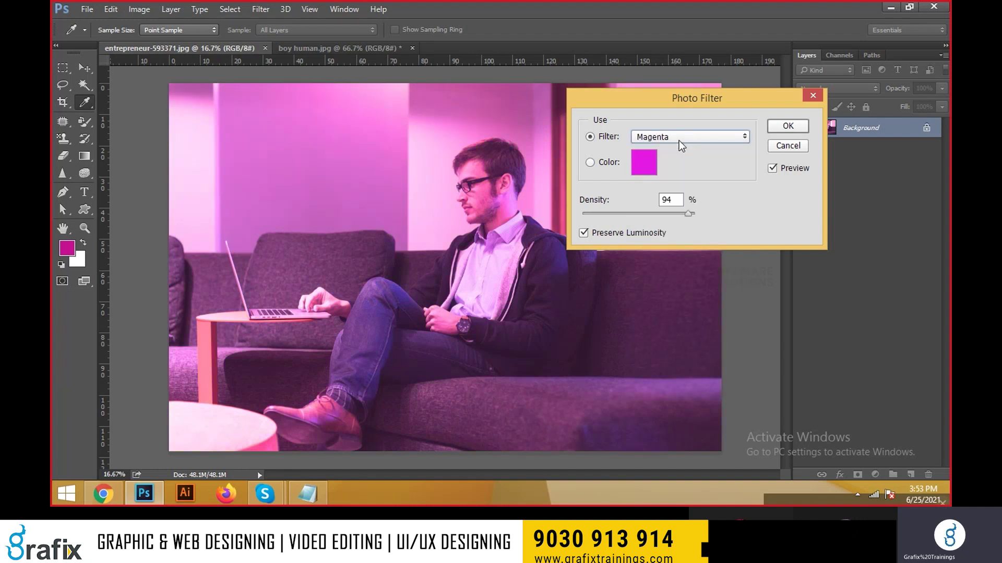
{"action": "key", "text": "Up"}
{"action": "key", "text": "Down"}
{"action": "key", "text": "Down"}
{"action": "key", "text": "Down"}
{"action": "key", "text": "Down"}
{"action": "key", "text": "Down"}
{"action": "key", "text": "Down"}
{"action": "key", "text": "Down"}
{"action": "key", "text": "Down"}
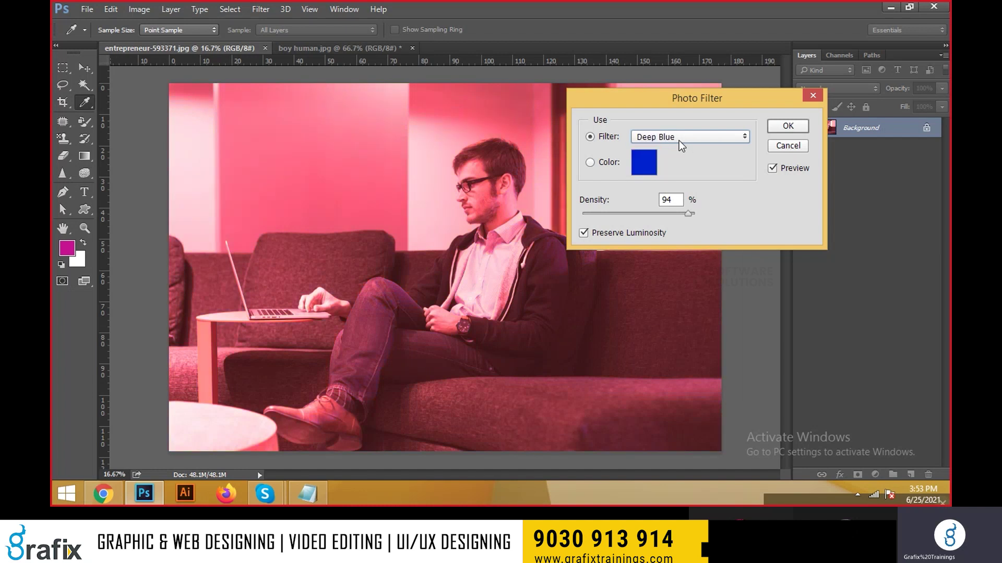
{"action": "key", "text": "Down"}
{"action": "key", "text": "Up"}
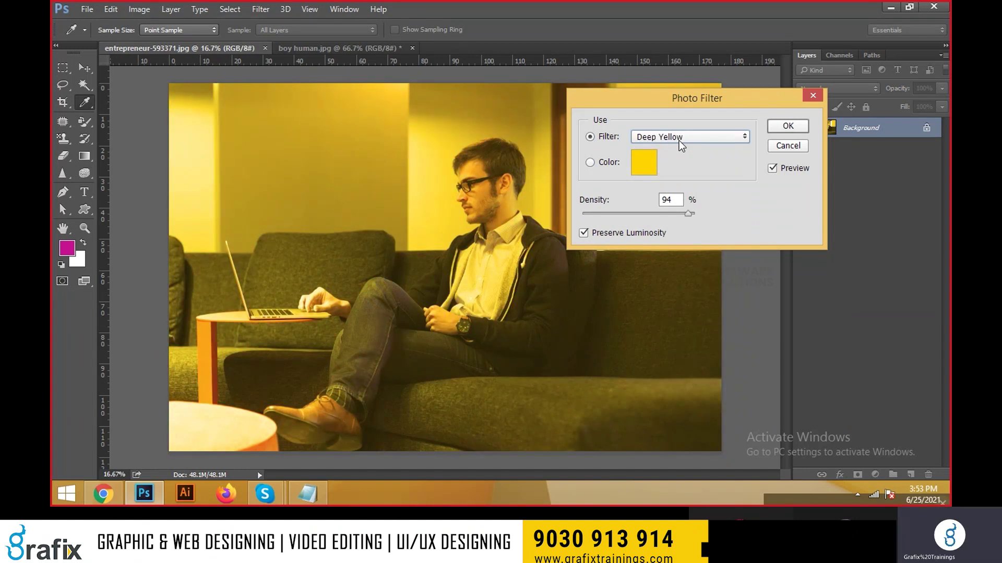
{"action": "left_click", "coordinate": [777, 127]}
{"action": "key", "text": "v"}
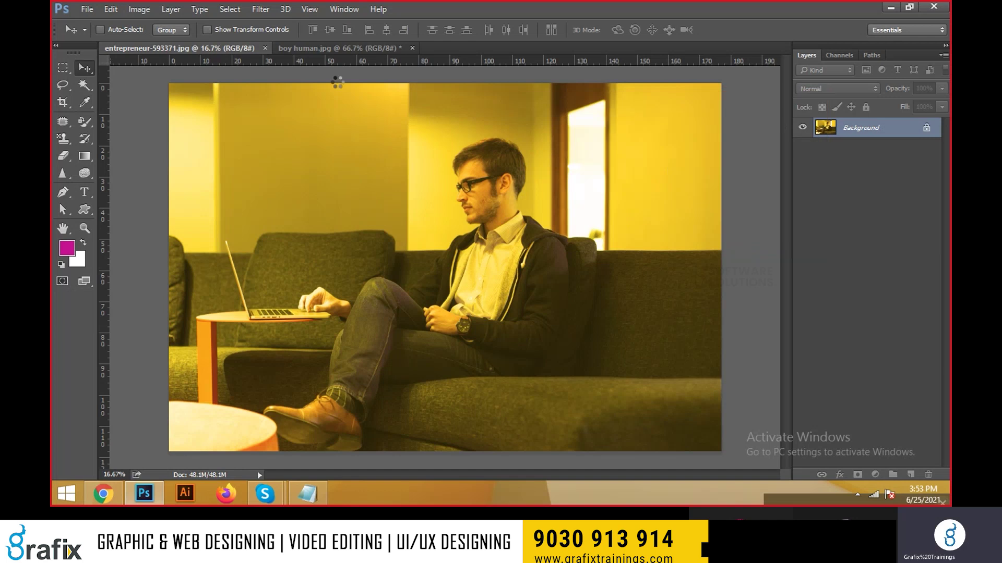
{"action": "key", "text": "ctrl+z"}
{"action": "left_click", "coordinate": [143, 9]}
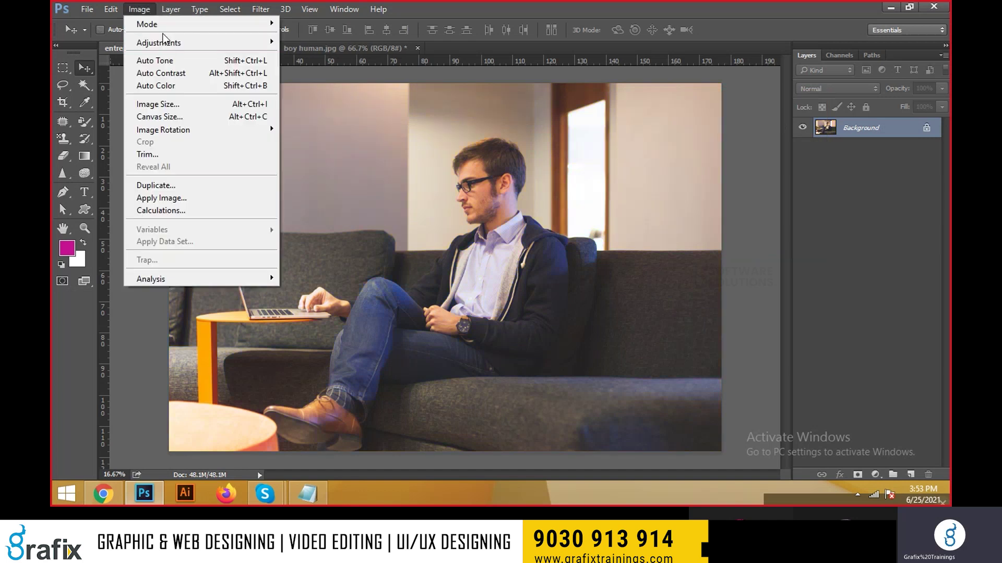
{"action": "left_click", "coordinate": [347, 160]}
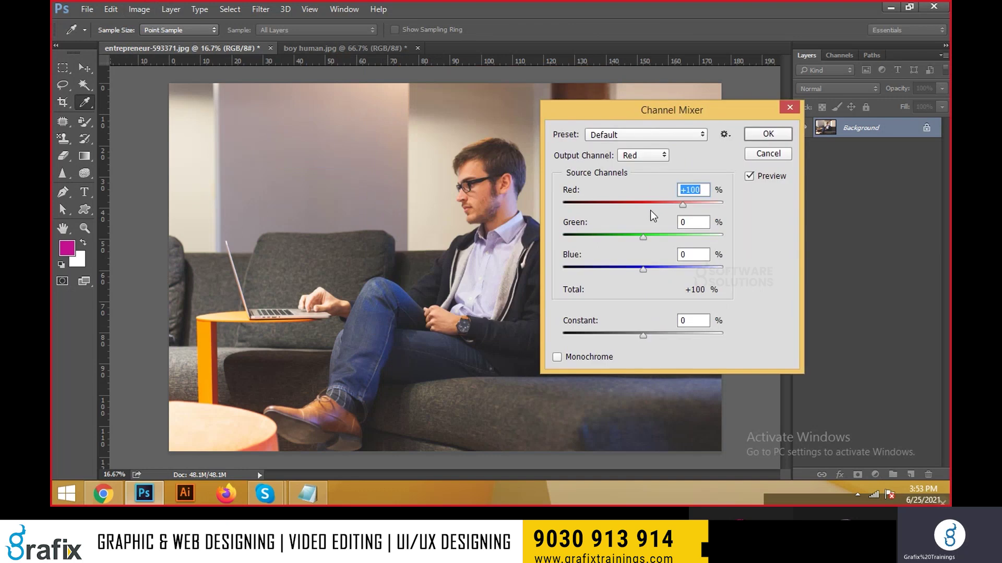
{"action": "left_click_drag", "start_coordinate": [681, 206], "coordinate": [691, 206]}
{"action": "left_click_drag", "start_coordinate": [643, 238], "coordinate": [706, 202]}
{"action": "left_click_drag", "start_coordinate": [615, 236], "coordinate": [639, 270]}
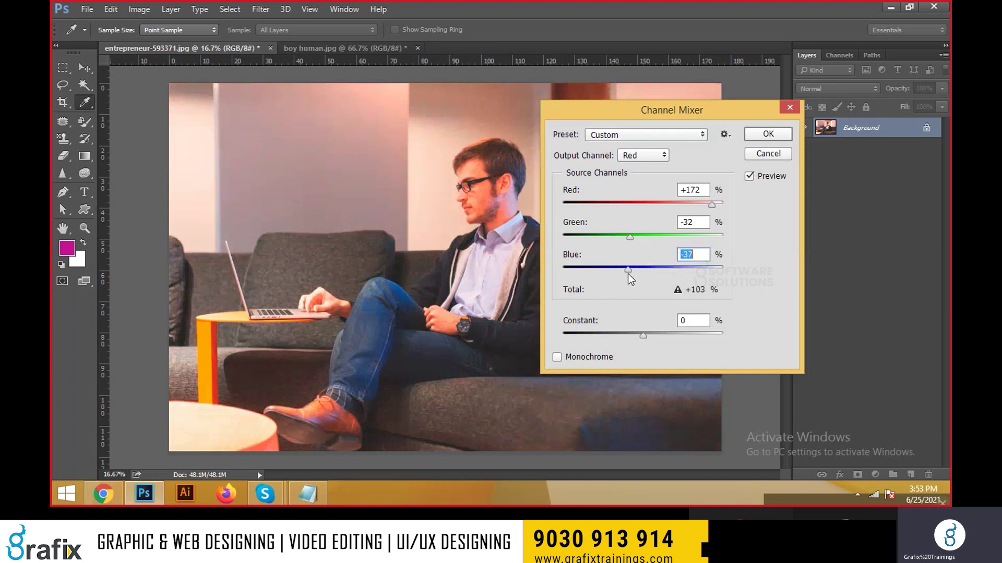
{"action": "mouse_move", "coordinate": [643, 335]}
{"action": "left_mouse_down"}
{"action": "mouse_move", "coordinate": [680, 336]}
{"action": "mouse_move", "coordinate": [631, 339]}
{"action": "left_mouse_up"}
{"action": "left_click", "coordinate": [590, 359]}
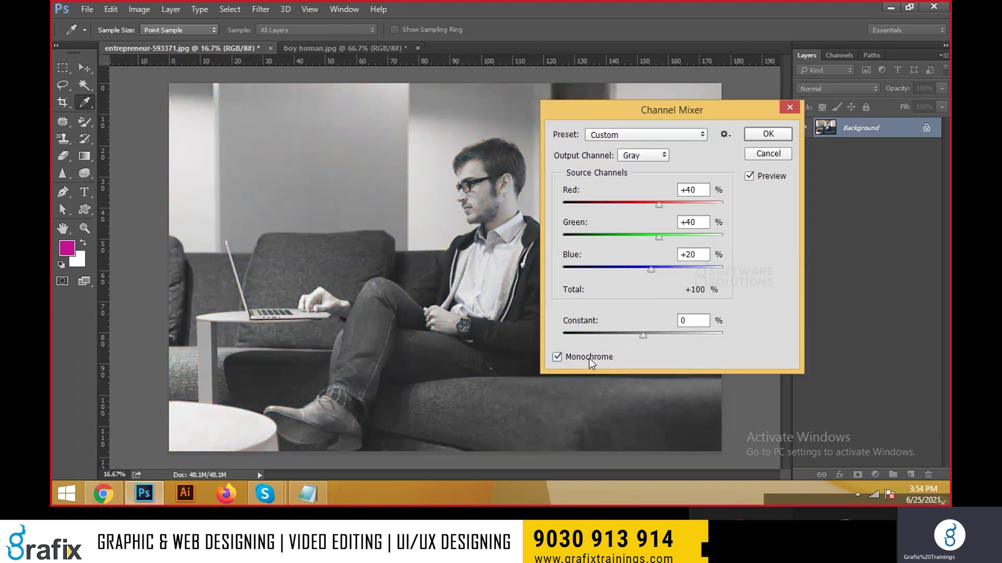
{"action": "left_click", "coordinate": [590, 358]}
{"action": "left_click", "coordinate": [589, 358]}
{"action": "left_click", "coordinate": [589, 358]}
{"action": "left_click", "coordinate": [589, 359]}
{"action": "left_click", "coordinate": [589, 358]}
{"action": "key", "text": "Escape"}
{"action": "key", "text": "v"}
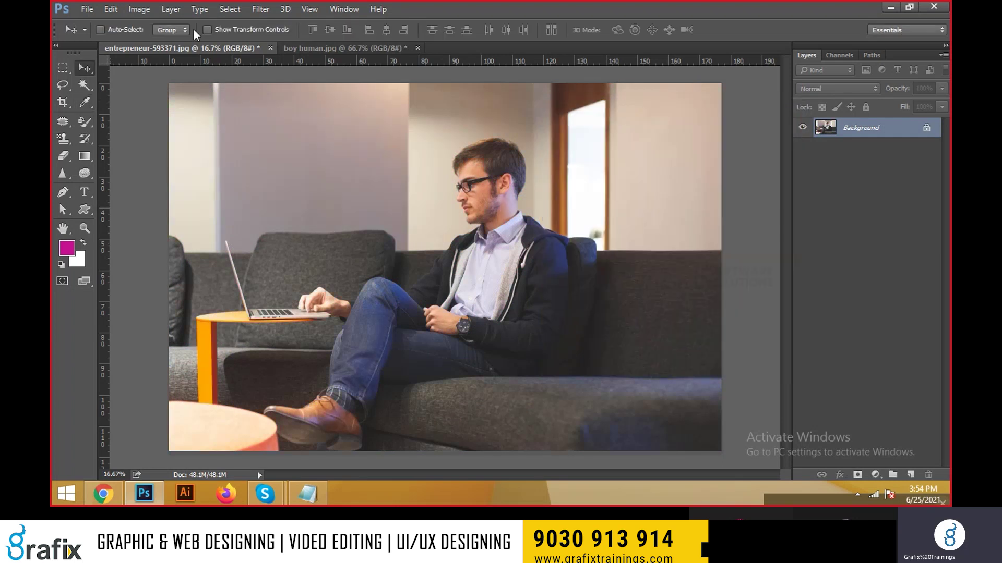
{"action": "left_click", "coordinate": [141, 10]}
{"action": "mouse_move", "coordinate": [156, 43]}
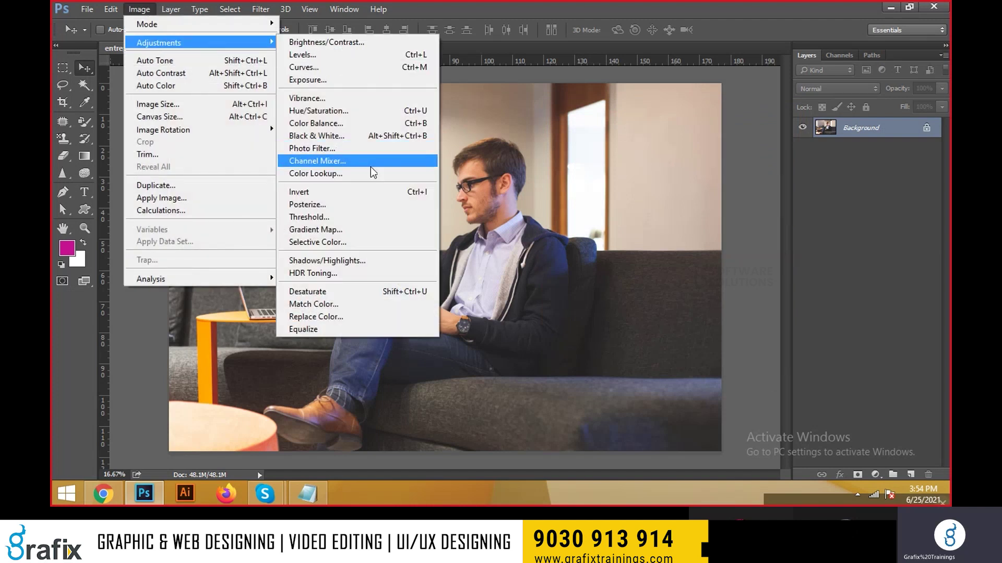
{"action": "left_click", "coordinate": [371, 162]}
{"action": "left_click_drag", "start_coordinate": [682, 202], "coordinate": [705, 206]}
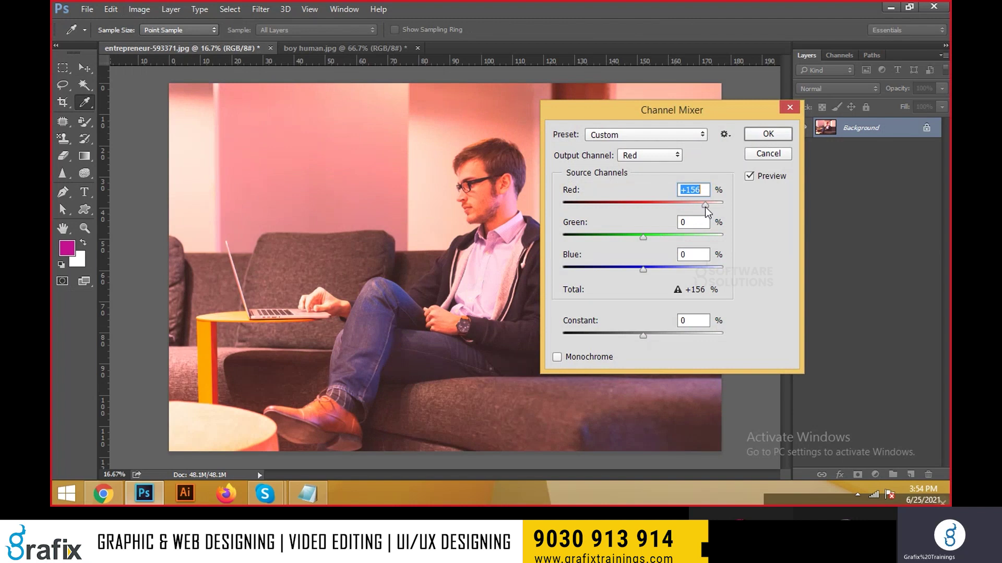
{"action": "left_click_drag", "start_coordinate": [653, 237], "coordinate": [637, 259]}
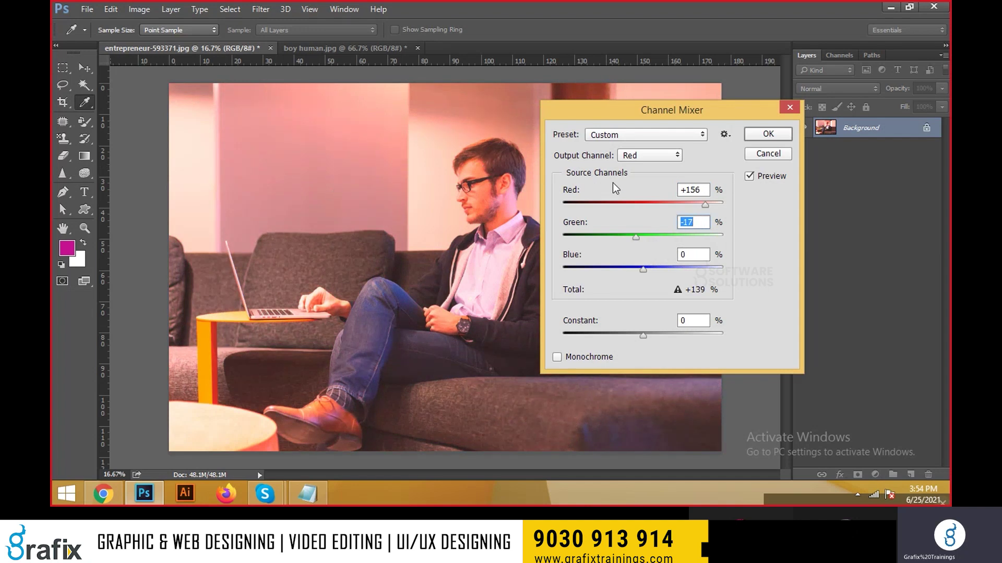
{"action": "left_click", "coordinate": [653, 155]}
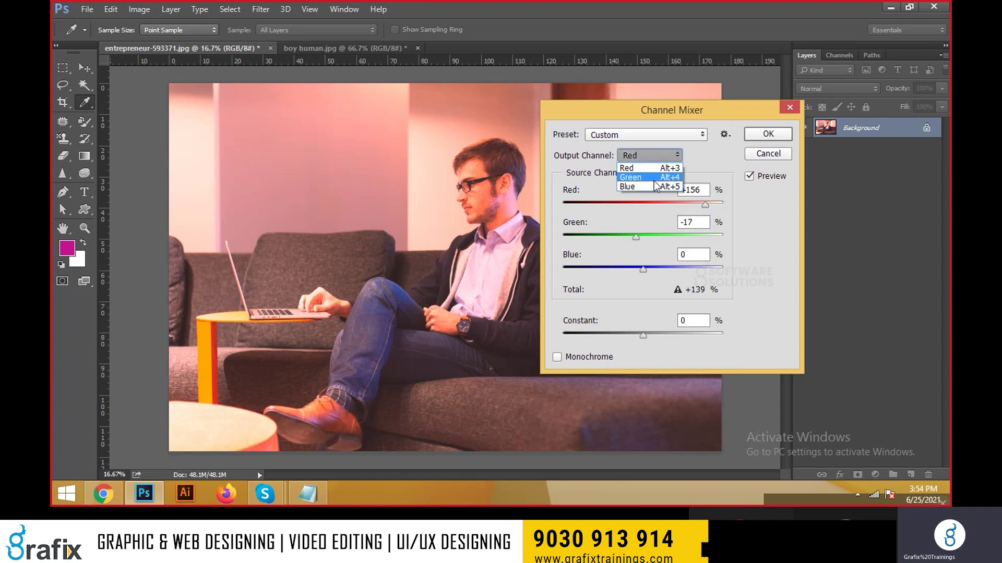
{"action": "left_click", "coordinate": [634, 165]}
{"action": "mouse_move", "coordinate": [647, 205]}
{"action": "left_mouse_down"}
{"action": "mouse_move", "coordinate": [683, 208]}
{"action": "mouse_move", "coordinate": [621, 214]}
{"action": "mouse_move", "coordinate": [647, 215]}
{"action": "left_mouse_up"}
{"action": "left_click", "coordinate": [643, 159]}
{"action": "left_click", "coordinate": [649, 185]}
{"action": "left_click_drag", "start_coordinate": [640, 268], "coordinate": [700, 266]}
{"action": "left_click", "coordinate": [646, 235]}
{"action": "left_click_drag", "start_coordinate": [646, 235], "coordinate": [654, 266]}
{"action": "left_click", "coordinate": [768, 153]}
{"action": "left_click", "coordinate": [140, 9]}
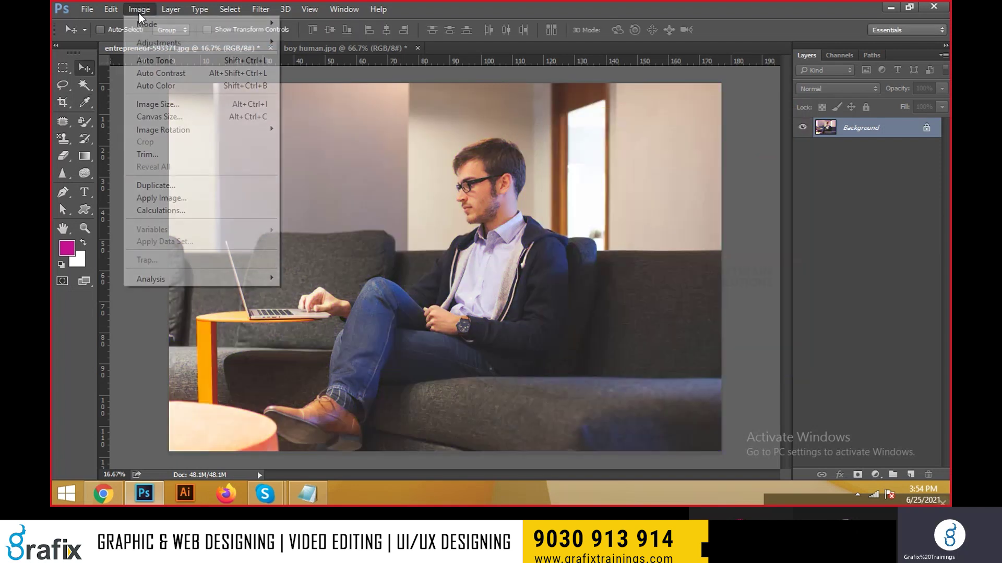
{"action": "mouse_move", "coordinate": [146, 43]}
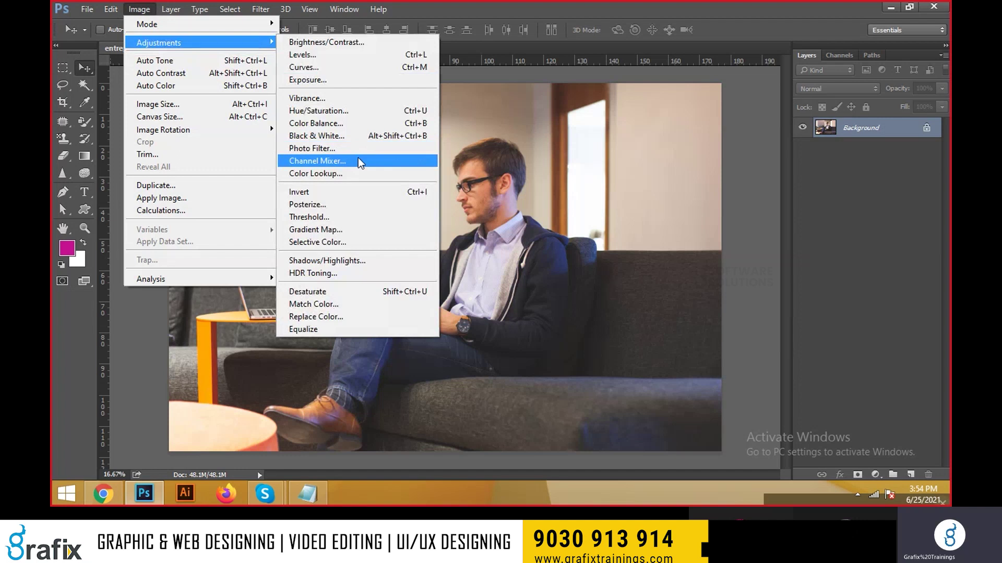
{"action": "left_click", "coordinate": [359, 160]}
{"action": "left_click_drag", "start_coordinate": [683, 205], "coordinate": [690, 205]}
{"action": "left_click_drag", "start_coordinate": [643, 238], "coordinate": [649, 268]}
{"action": "mouse_move", "coordinate": [647, 337]}
{"action": "left_mouse_down"}
{"action": "mouse_move", "coordinate": [662, 338]}
{"action": "mouse_move", "coordinate": [628, 340]}
{"action": "left_mouse_up"}
{"action": "left_click", "coordinate": [583, 358]}
{"action": "left_click", "coordinate": [582, 358]}
{"action": "left_click", "coordinate": [662, 156]}
{"action": "left_click", "coordinate": [662, 156]}
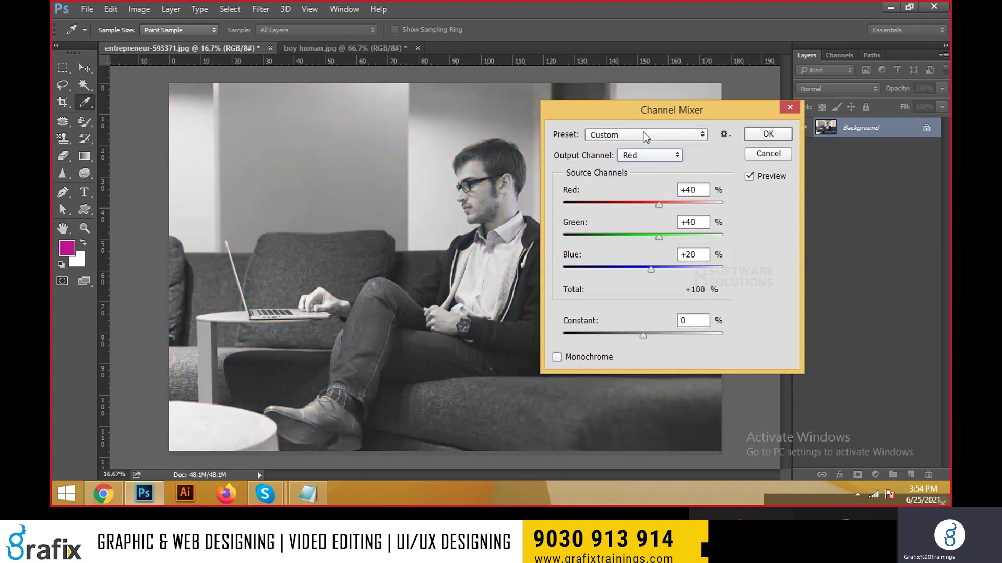
{"action": "left_click", "coordinate": [640, 137]}
{"action": "left_click", "coordinate": [640, 188]}
{"action": "left_click", "coordinate": [646, 134]}
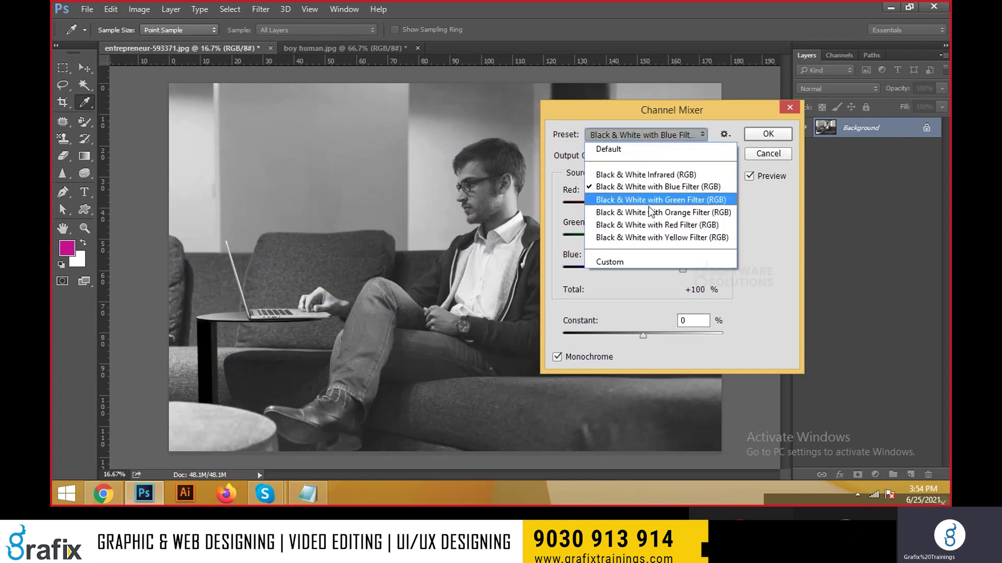
{"action": "left_click", "coordinate": [647, 211]}
{"action": "left_click", "coordinate": [646, 135]}
{"action": "left_click", "coordinate": [659, 237]}
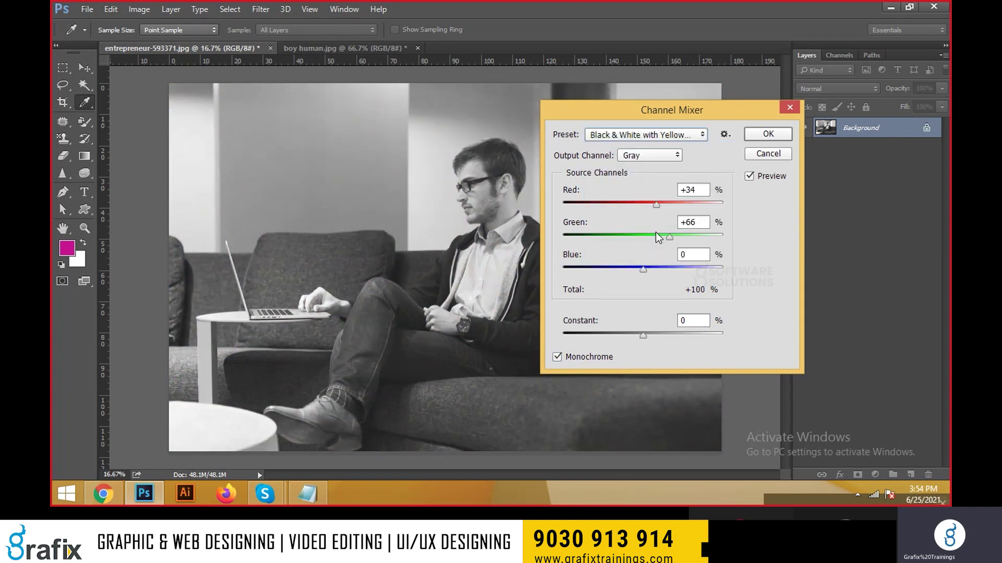
{"action": "key", "text": "Escape"}
{"action": "key", "text": "v"}
Preview the Color Lookup adjustment and cancel it without applying anything.
{"action": "left_click", "coordinate": [138, 8]}
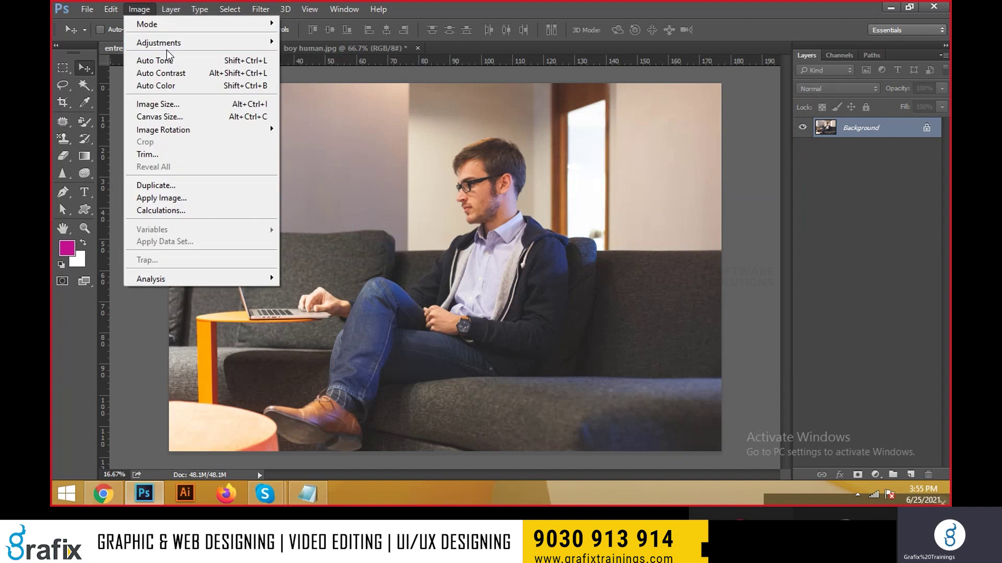
{"action": "mouse_move", "coordinate": [172, 48]}
{"action": "left_click", "coordinate": [388, 172]}
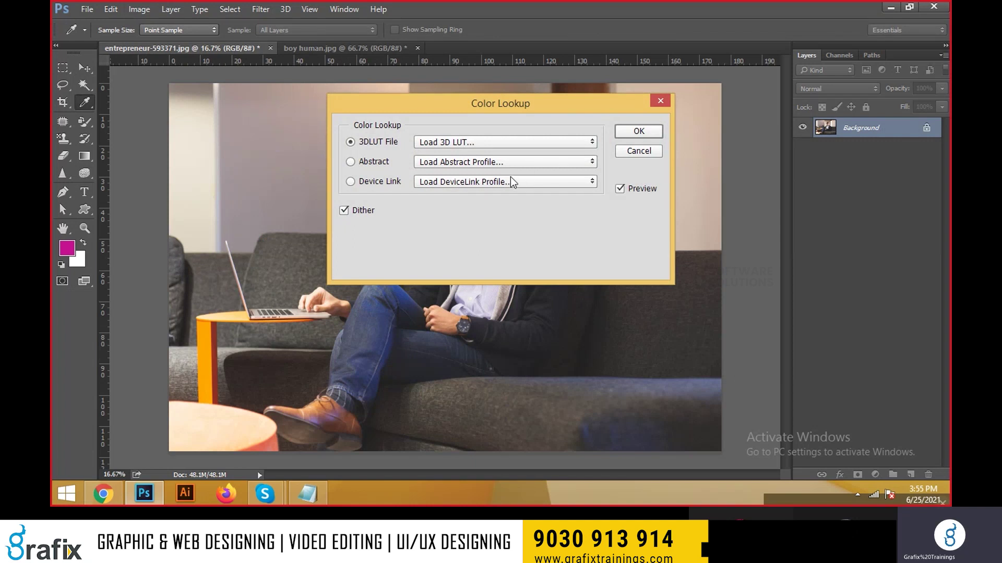
{"action": "key", "text": "Escape"}
{"action": "key", "text": "v"}
{"action": "left_click", "coordinate": [139, 9]}
{"action": "mouse_move", "coordinate": [159, 47]}
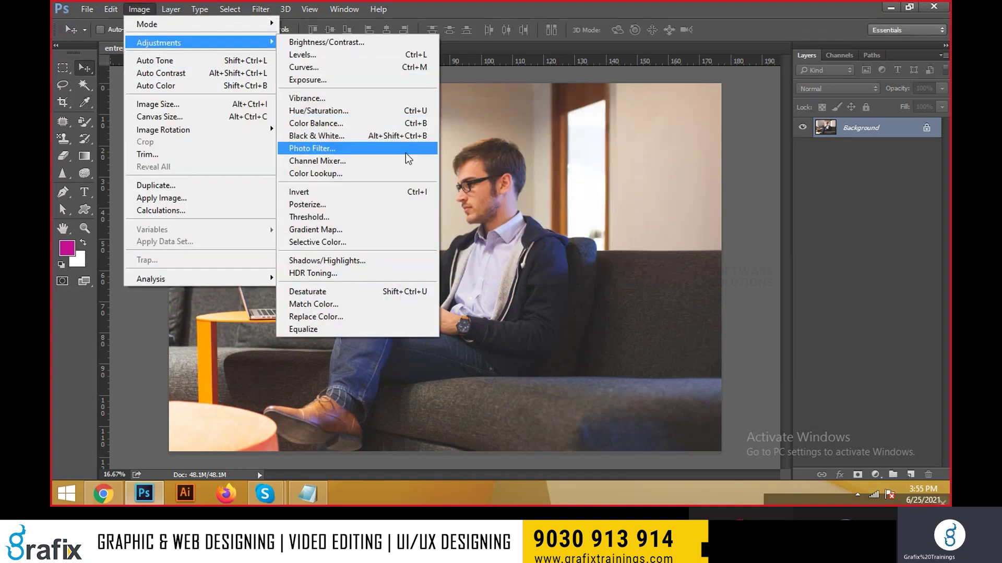
{"action": "left_click", "coordinate": [547, 245]}
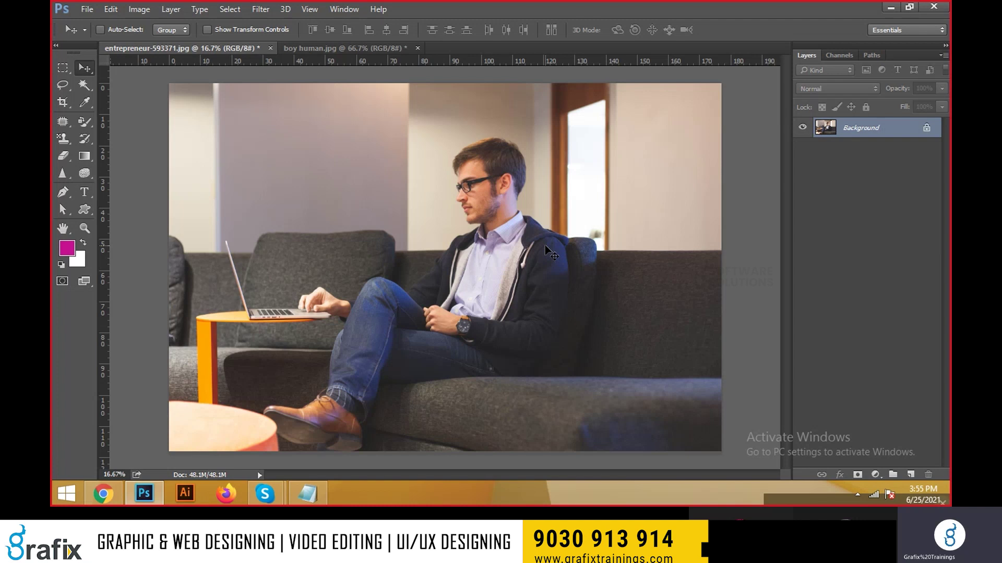
Invert the photo into a negative, then turn the invert off again.
{"action": "left_click", "coordinate": [140, 10]}
{"action": "mouse_move", "coordinate": [166, 43]}
{"action": "left_click", "coordinate": [364, 192]}
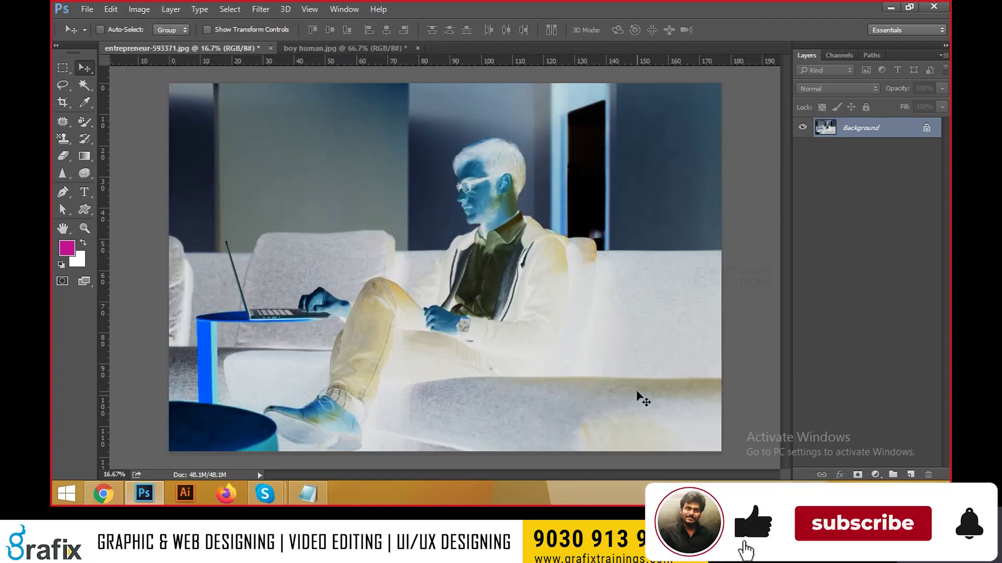
{"action": "key", "text": "ctrl"}
{"action": "key", "text": "ctrl+i"}
{"action": "key", "text": "ctrl+i"}
{"action": "key", "text": "ctrl+i"}
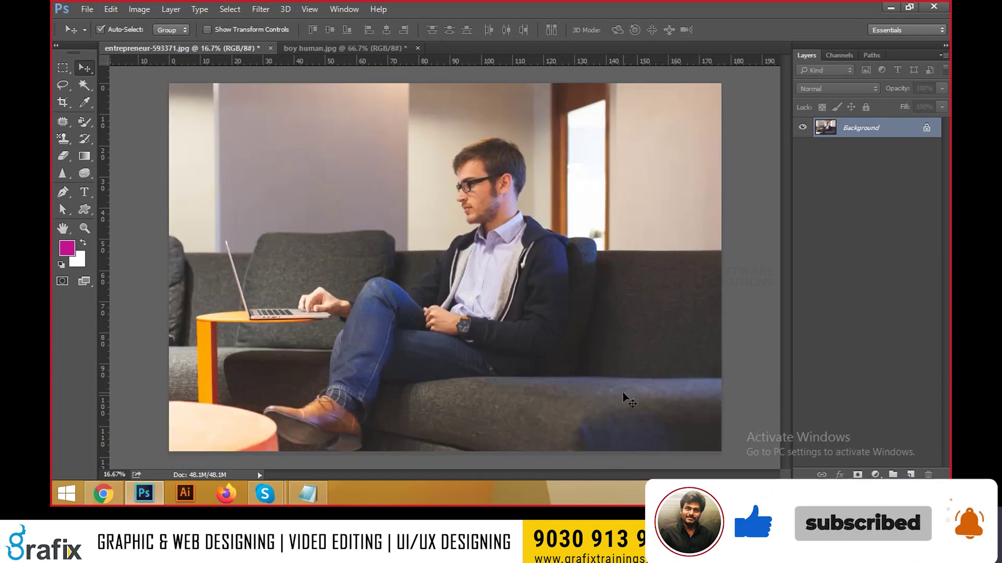
Record 'Ctrl+I = Invert (Photo Negative)' in the Notepad shortcut notes.
{"action": "key", "text": "alt+Tab"}
{"action": "type", "text": "Ctrl+"}
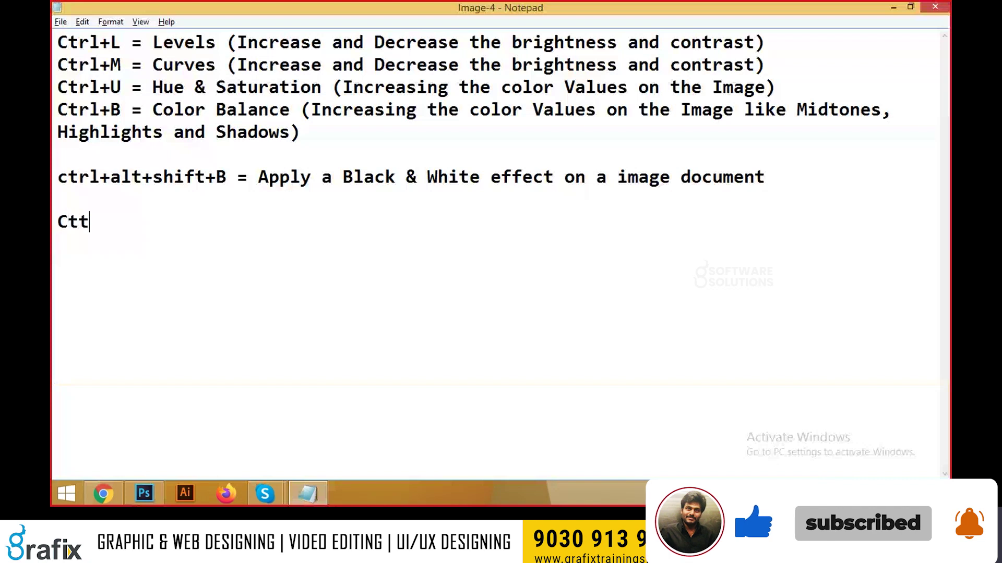
{"action": "type", "text": "I = Invert (Photo Negative)"}
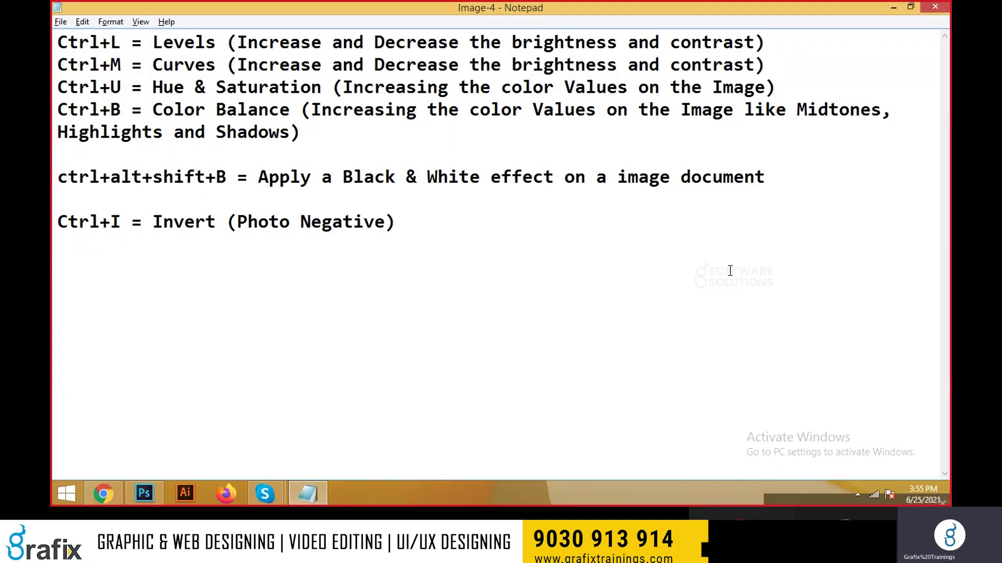
{"action": "key", "text": "alt+Tab"}
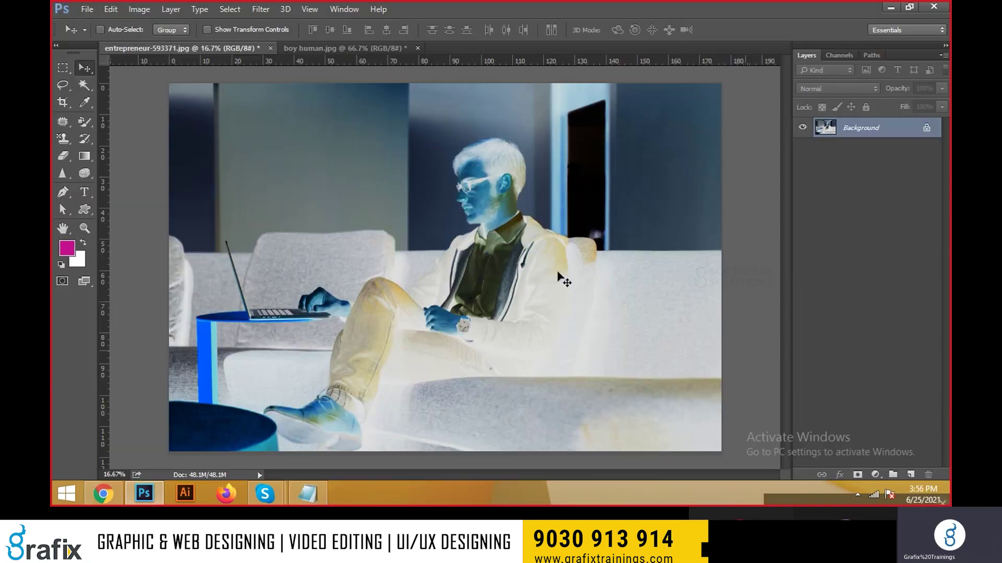
Restore normal colours and preview Posterize on the photo at 4 levels.
{"action": "key", "text": "ctrl+i"}
{"action": "left_click", "coordinate": [141, 9]}
{"action": "mouse_move", "coordinate": [159, 41]}
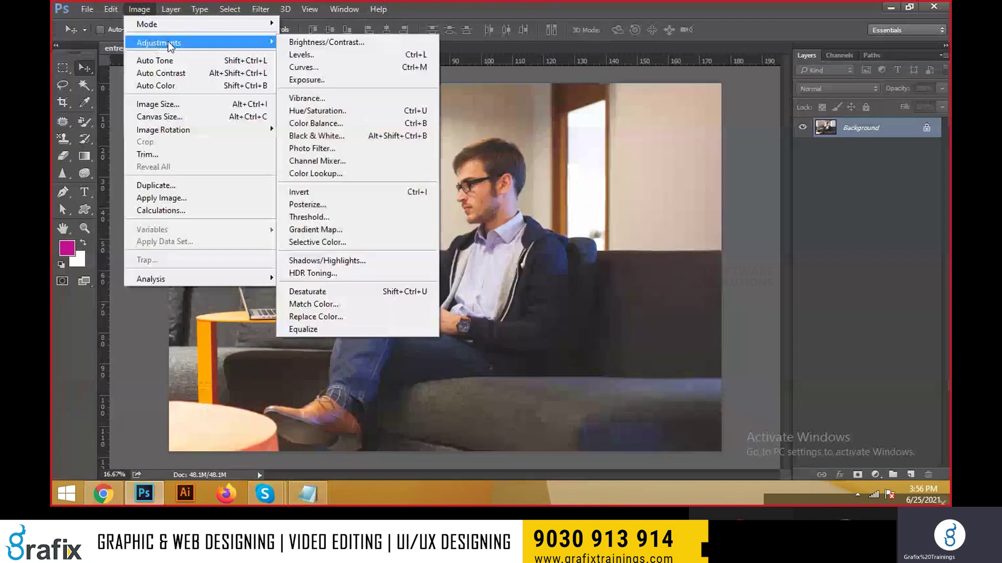
{"action": "left_click", "coordinate": [351, 207]}
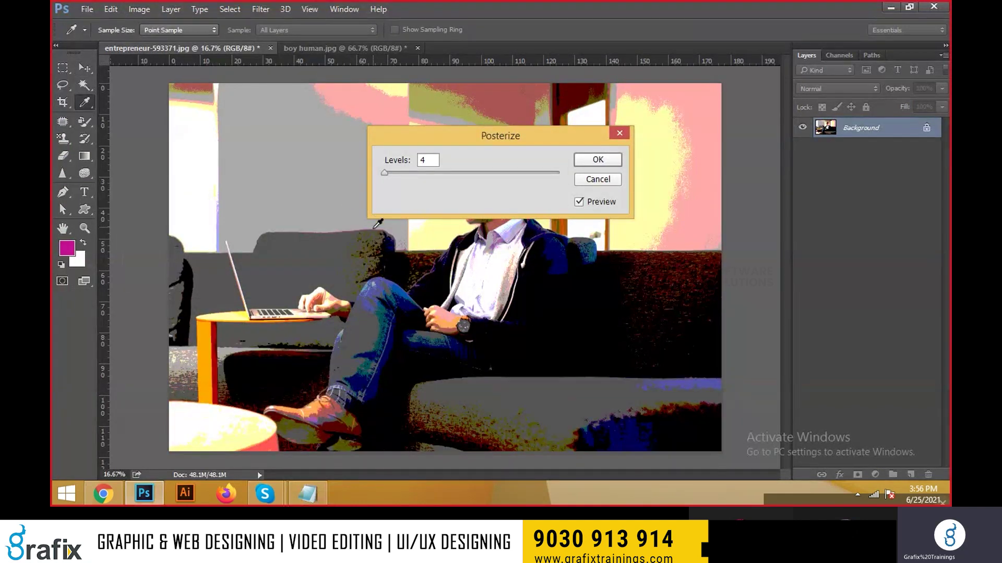
Open google.com in a new Chrome tab.
{"action": "mouse_move", "coordinate": [103, 493]}
{"action": "left_click", "coordinate": [200, 289]}
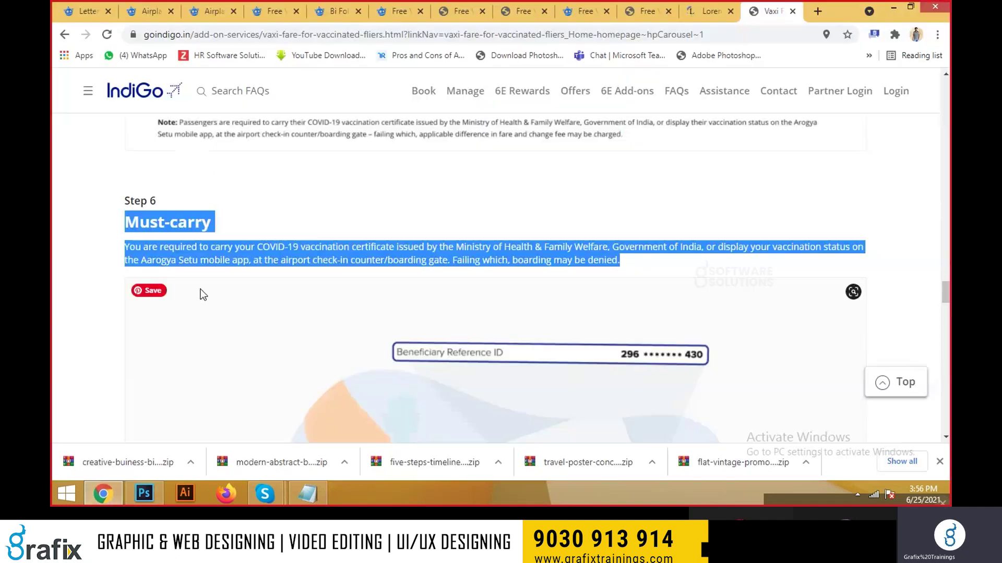
{"action": "key", "text": "ctrl+t"}
{"action": "type", "text": "g"}
{"action": "key", "text": "Return"}
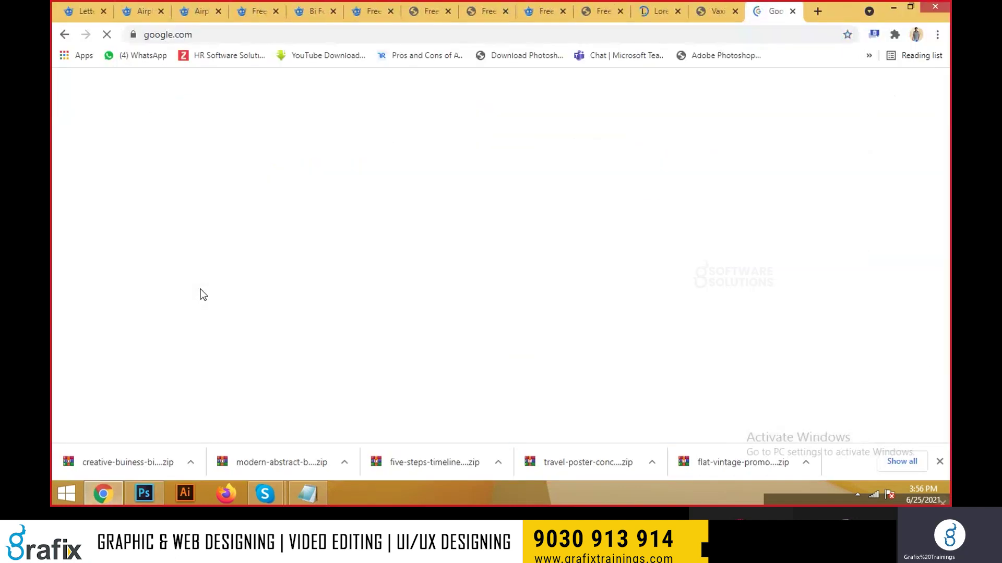
Search Google for 'telugu horror movies' and show the Images results.
{"action": "left_click", "coordinate": [433, 204]}
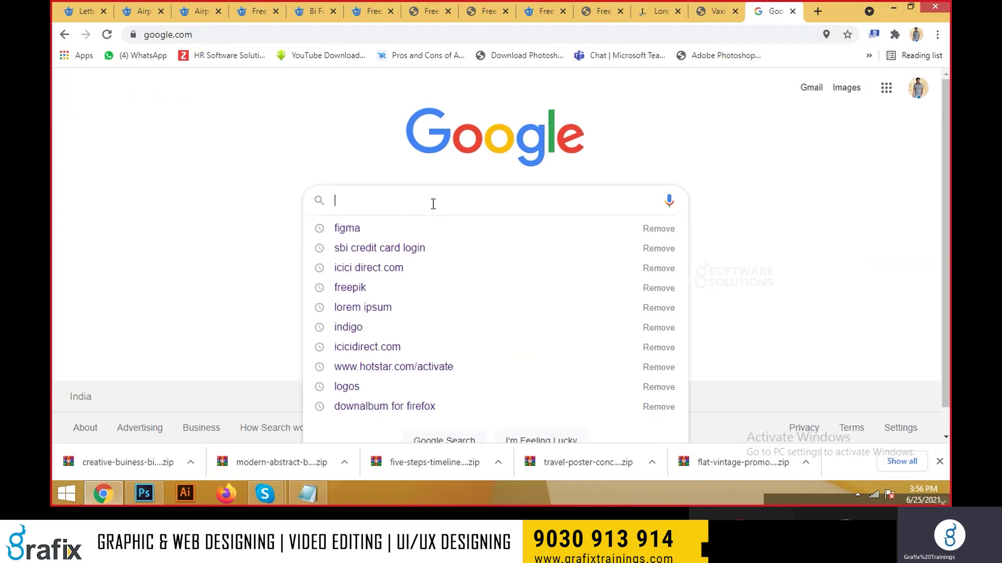
{"action": "type", "text": "horror"}
{"action": "key", "text": "Home"}
{"action": "type", "text": "telugu"}
{"action": "key", "text": "End"}
{"action": "type", "text": "mo"}
{"action": "left_click", "coordinate": [397, 228]}
{"action": "left_click", "coordinate": [302, 138]}
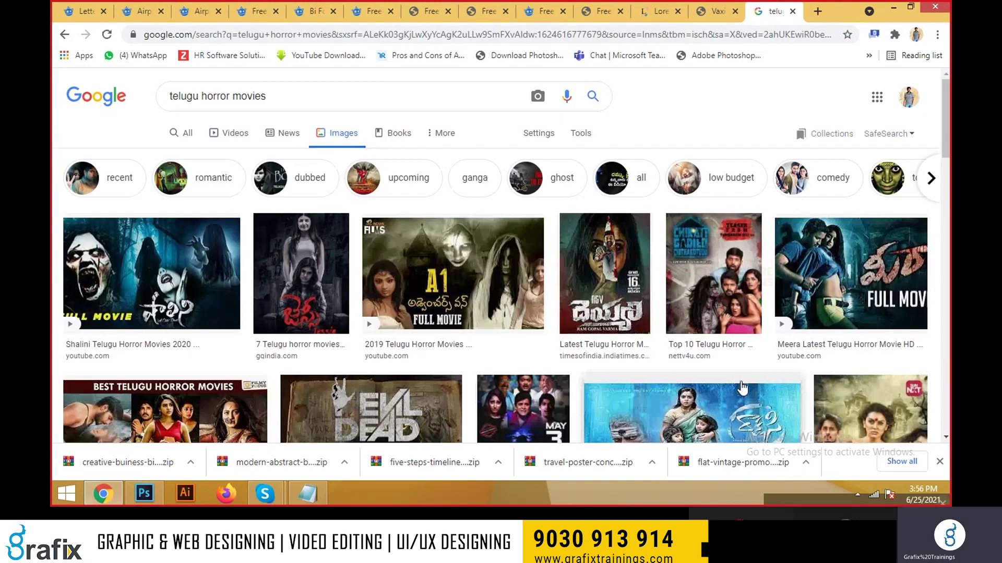
Scroll through the image results, previewing the MX Player and Filmy Focus thumbnails.
{"action": "scroll", "coordinate": [611, 330], "scroll_direction": "down", "scroll_amount": 4}
{"action": "left_click", "coordinate": [870, 232]}
{"action": "key", "text": "Escape"}
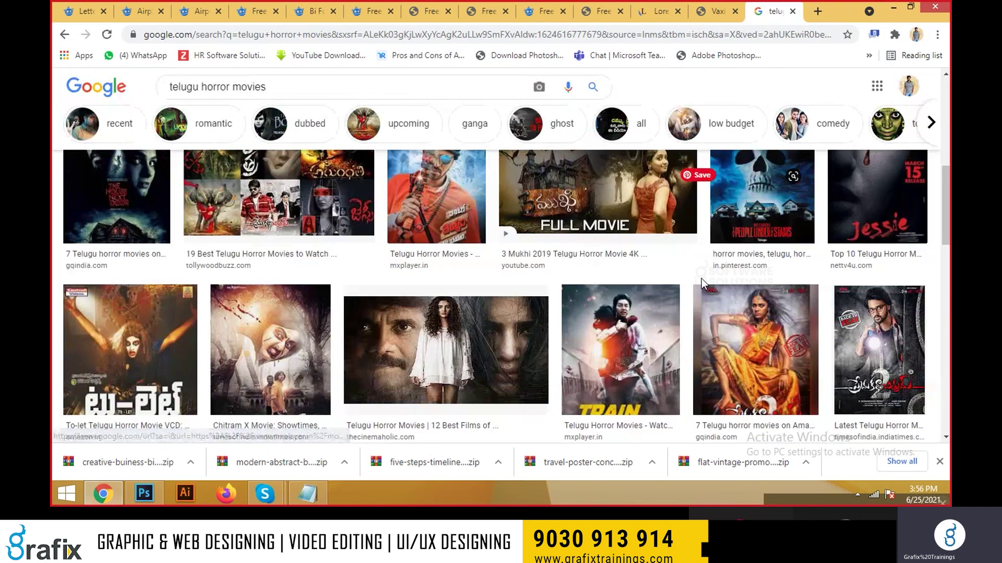
{"action": "scroll", "coordinate": [699, 293], "scroll_direction": "down", "scroll_amount": 3}
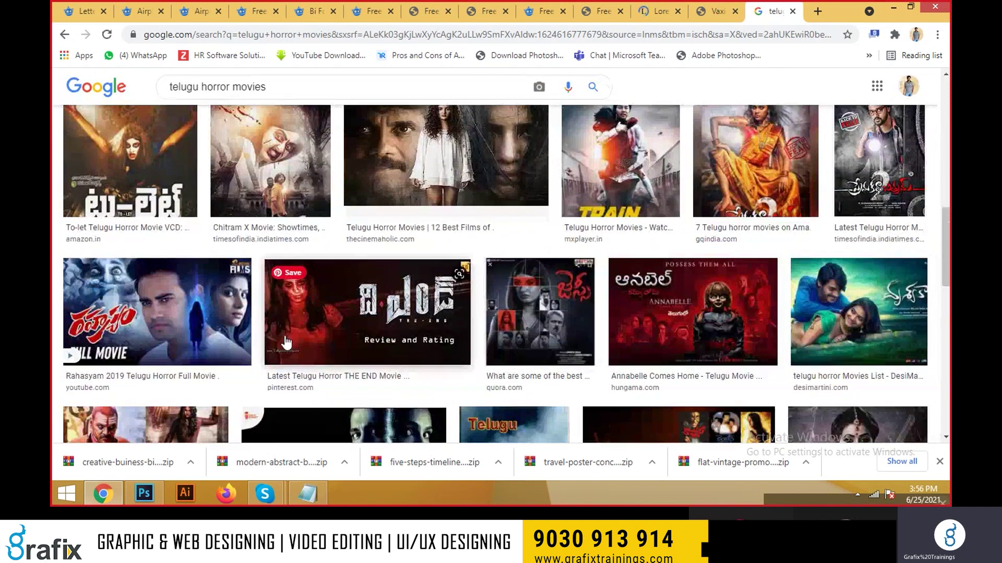
{"action": "scroll", "coordinate": [302, 338], "scroll_direction": "down", "scroll_amount": 4}
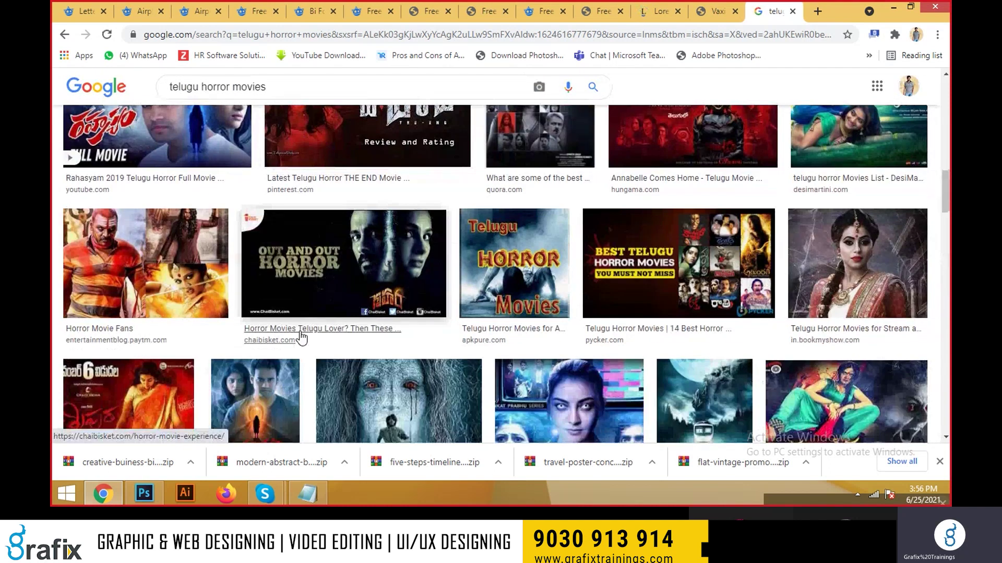
{"action": "scroll", "coordinate": [302, 338], "scroll_direction": "down", "scroll_amount": 3}
{"action": "scroll", "coordinate": [301, 338], "scroll_direction": "down", "scroll_amount": 1}
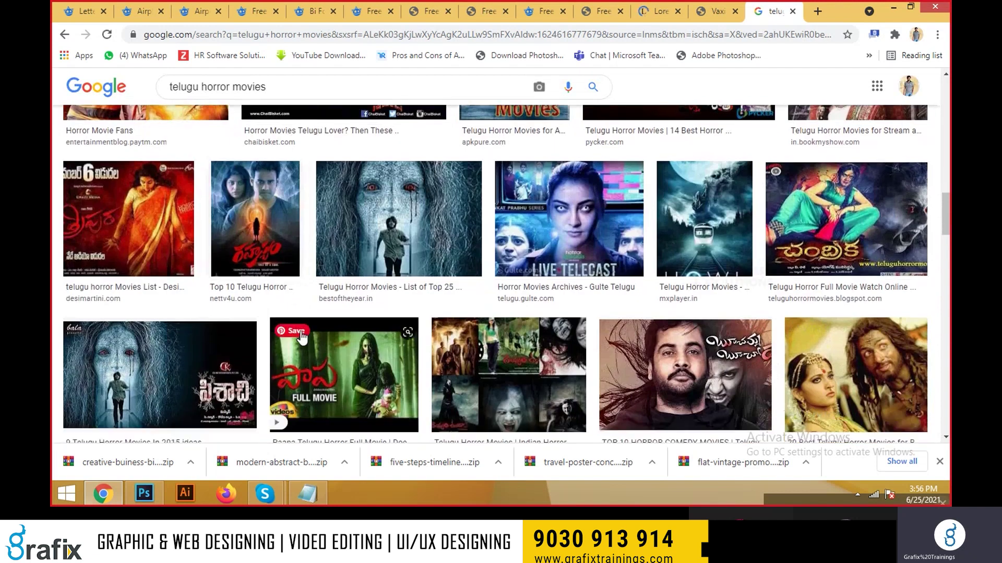
{"action": "scroll", "coordinate": [302, 338], "scroll_direction": "down", "scroll_amount": 10}
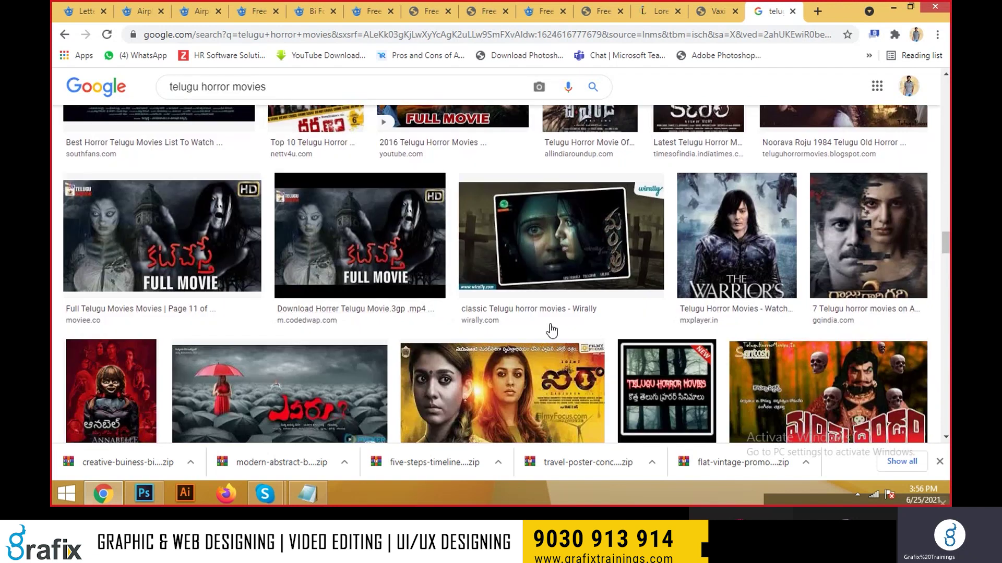
{"action": "scroll", "coordinate": [395, 326], "scroll_direction": "down", "scroll_amount": 5}
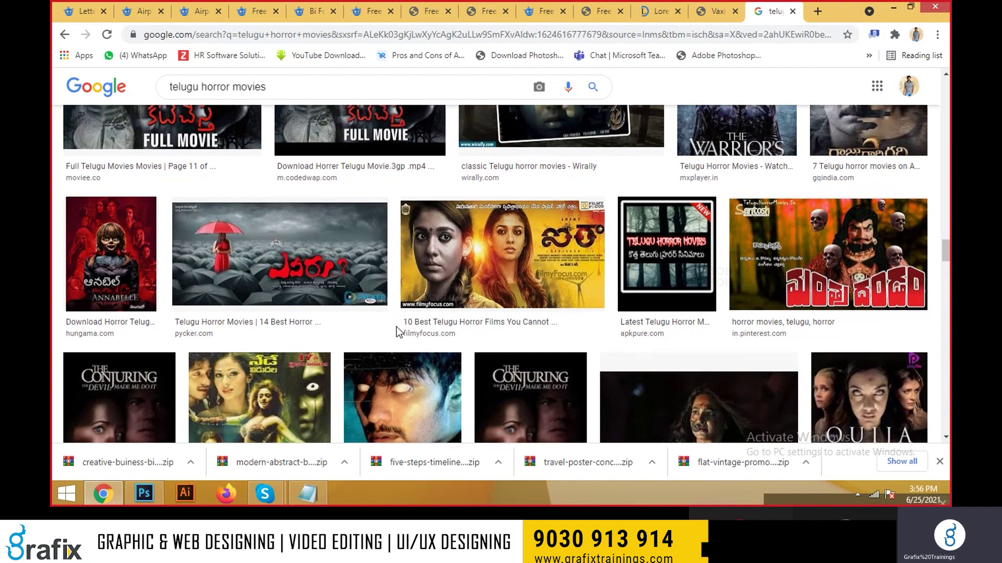
{"action": "scroll", "coordinate": [377, 317], "scroll_direction": "down", "scroll_amount": 5}
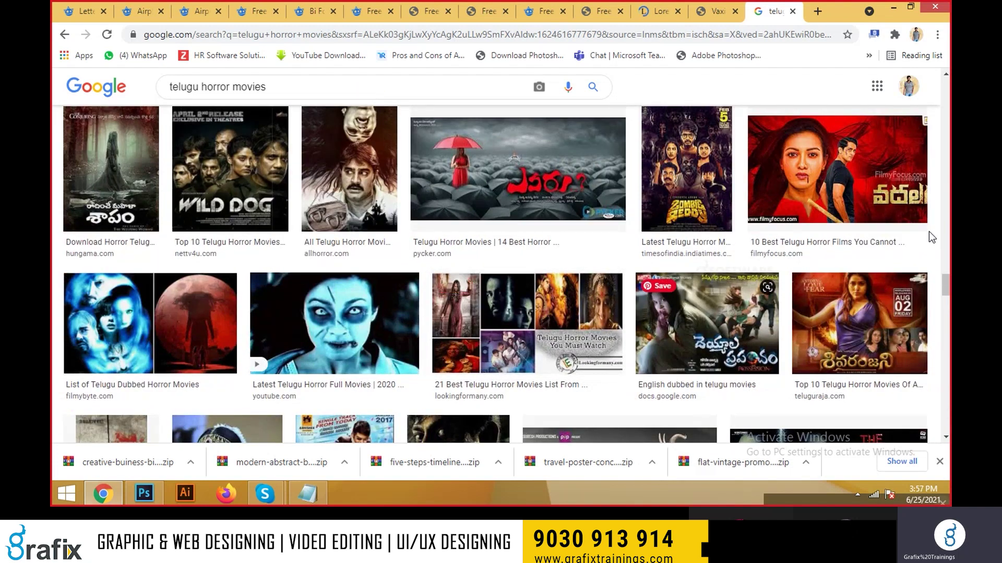
{"action": "left_click", "coordinate": [918, 180]}
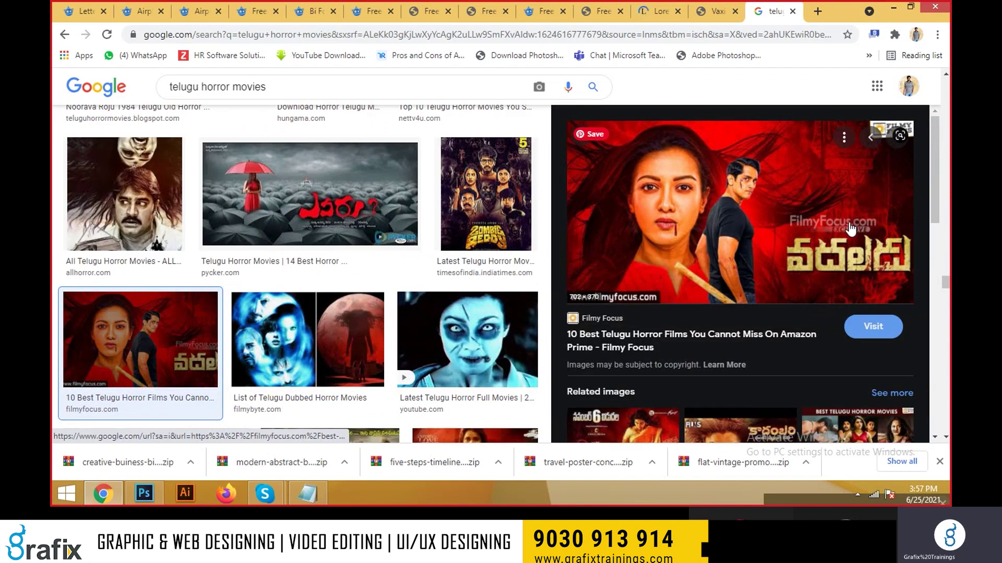
{"action": "key", "text": "Escape"}
{"action": "scroll", "coordinate": [743, 352], "scroll_direction": "down", "scroll_amount": 2}
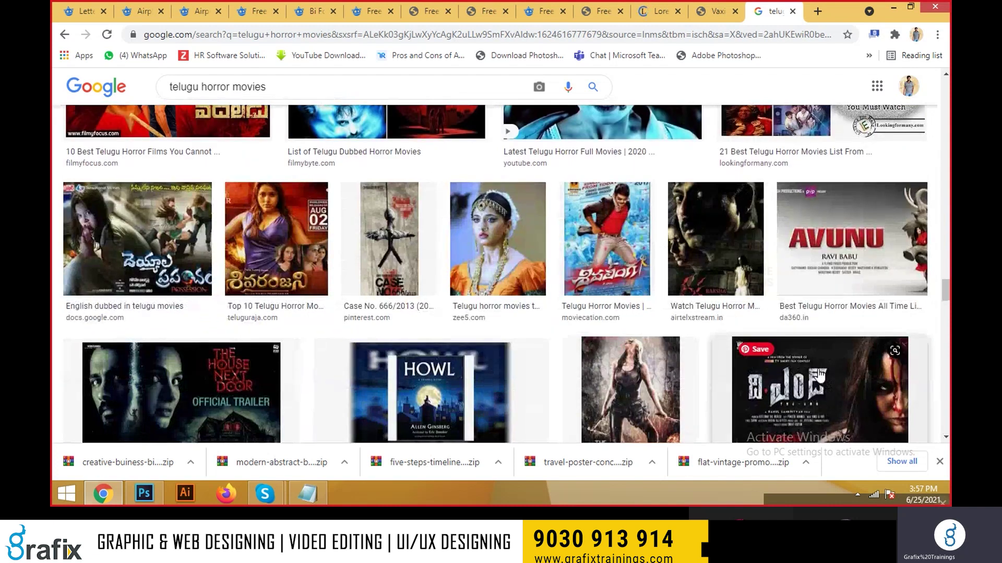
{"action": "key", "text": "alt+Tab"}
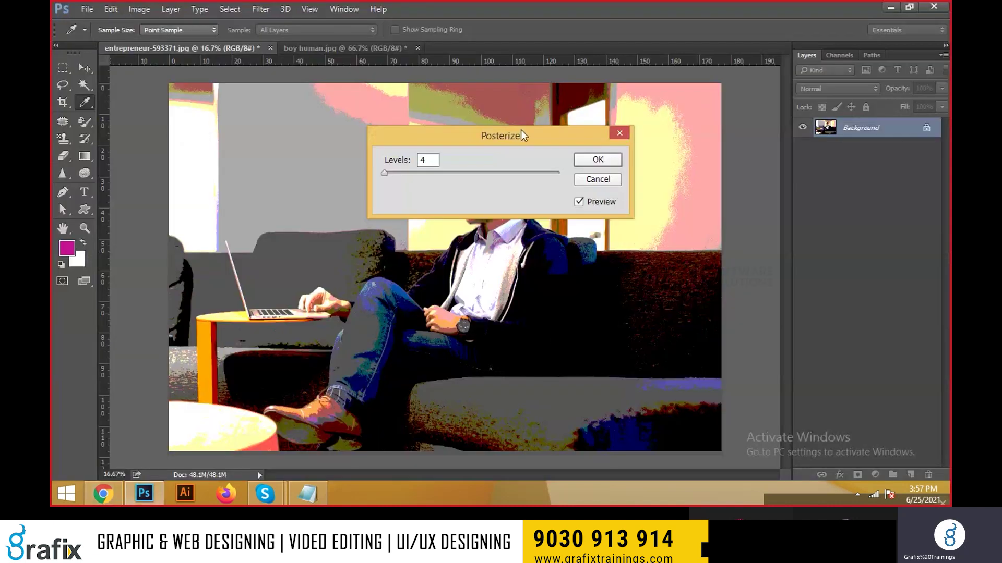
Lower the Posterize levels from 4 to 2 on the entrepreneur photo, then cancel the effect.
{"action": "left_click_drag", "start_coordinate": [509, 140], "coordinate": [657, 163]}
{"action": "left_click_drag", "start_coordinate": [537, 192], "coordinate": [532, 198]}
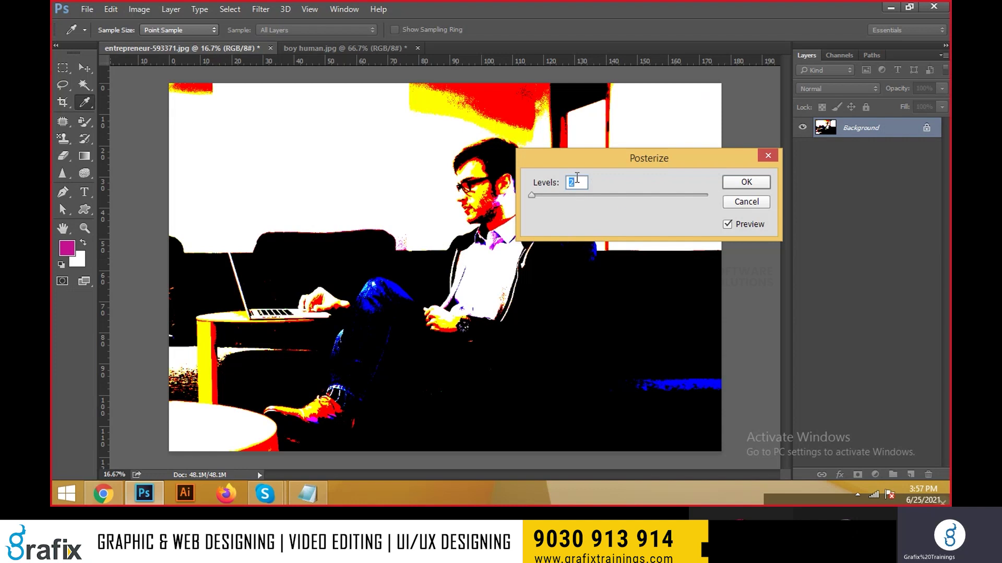
{"action": "left_click", "coordinate": [751, 206]}
{"action": "key", "text": "v"}
{"action": "left_click", "coordinate": [139, 9]}
{"action": "mouse_move", "coordinate": [163, 49]}
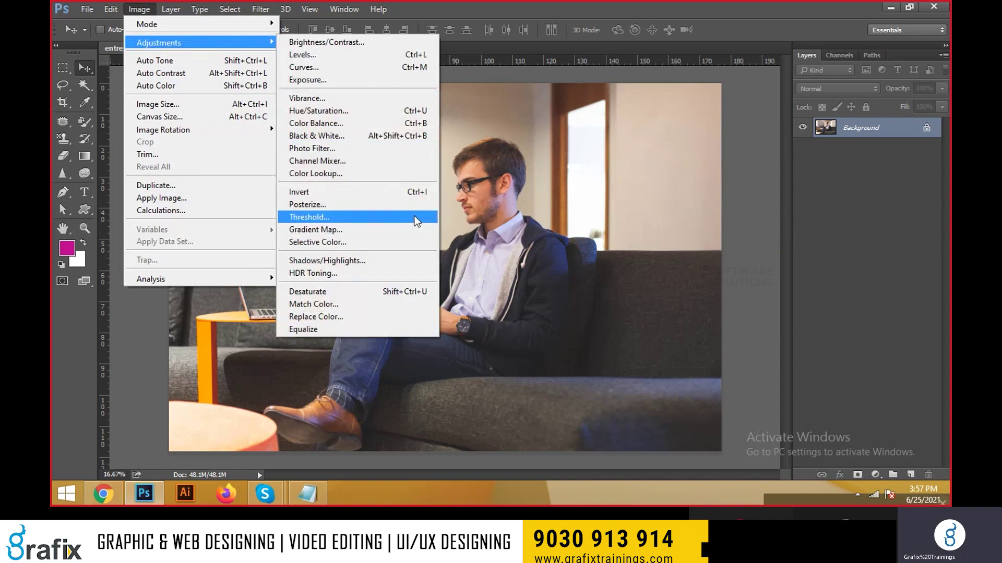
Preview Threshold at about level 146 on the photo, then discard it.
{"action": "left_click", "coordinate": [416, 216]}
{"action": "left_click_drag", "start_coordinate": [522, 122], "coordinate": [801, 161]}
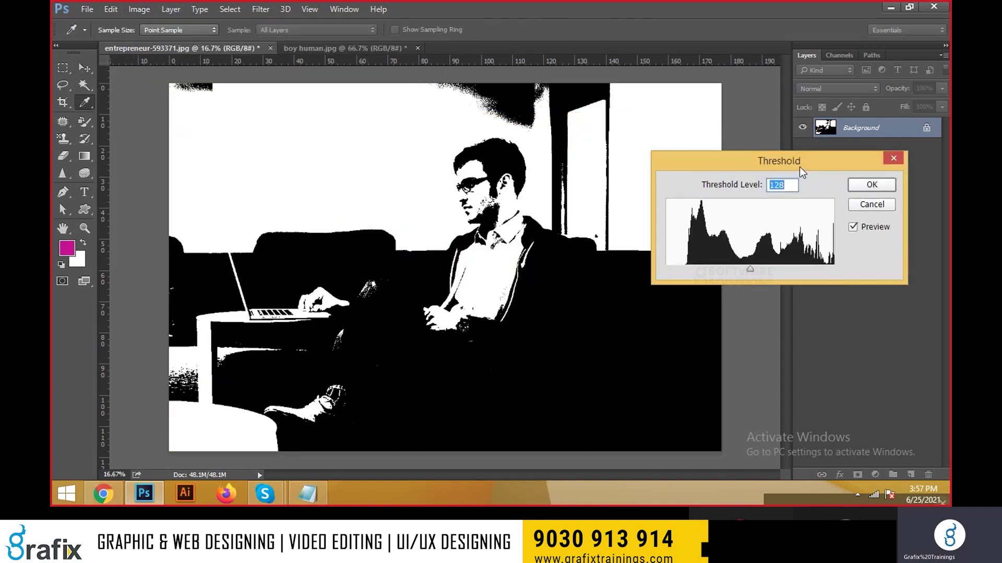
{"action": "mouse_move", "coordinate": [749, 271]}
{"action": "left_mouse_down"}
{"action": "mouse_move", "coordinate": [697, 269]}
{"action": "mouse_move", "coordinate": [762, 269]}
{"action": "left_mouse_up"}
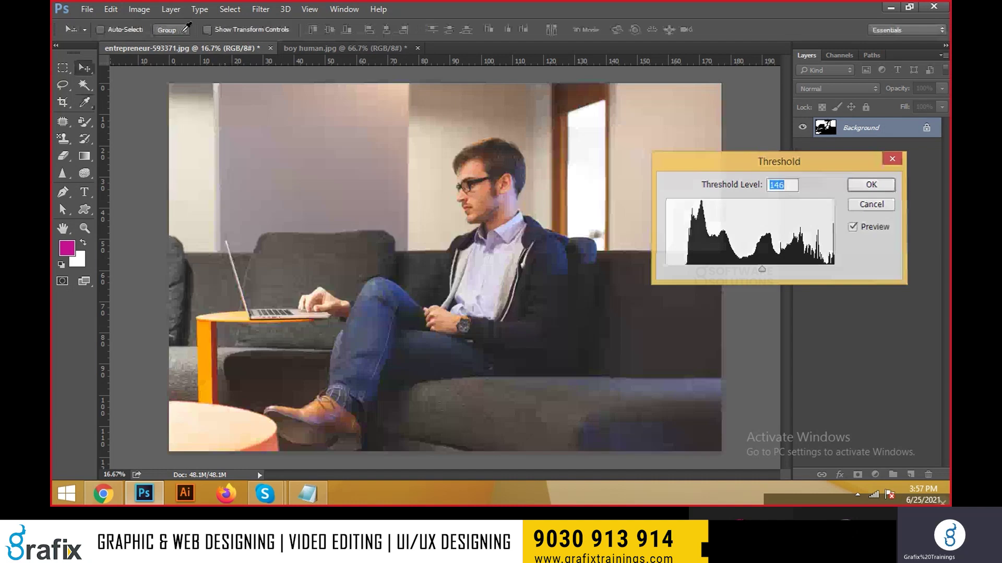
{"action": "key", "text": "Escape"}
Open Gradient Map and preview the red-green, violet-orange and blue-red-yellow presets on the photo.
{"action": "left_click", "coordinate": [139, 9]}
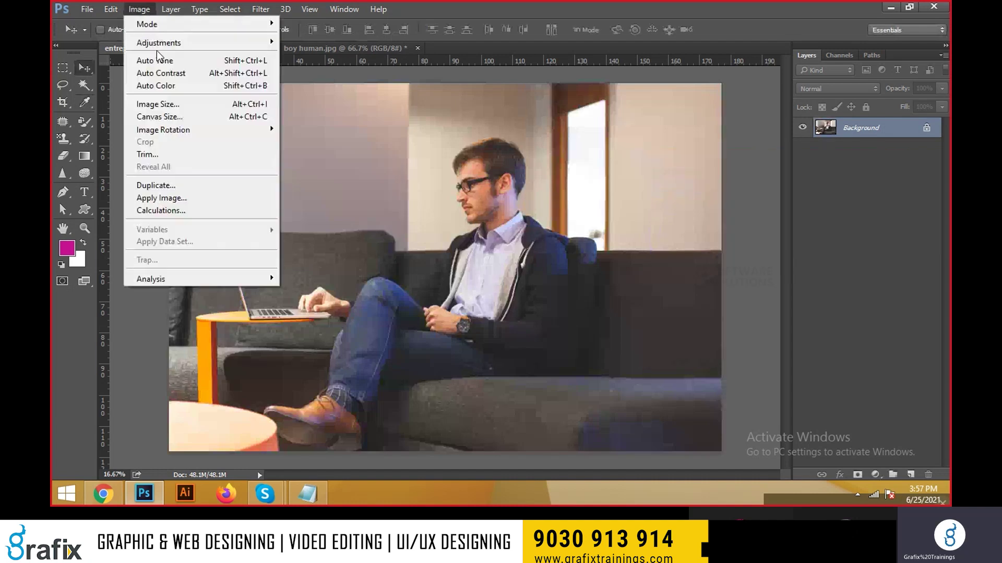
{"action": "mouse_move", "coordinate": [157, 42]}
{"action": "left_click", "coordinate": [400, 230]}
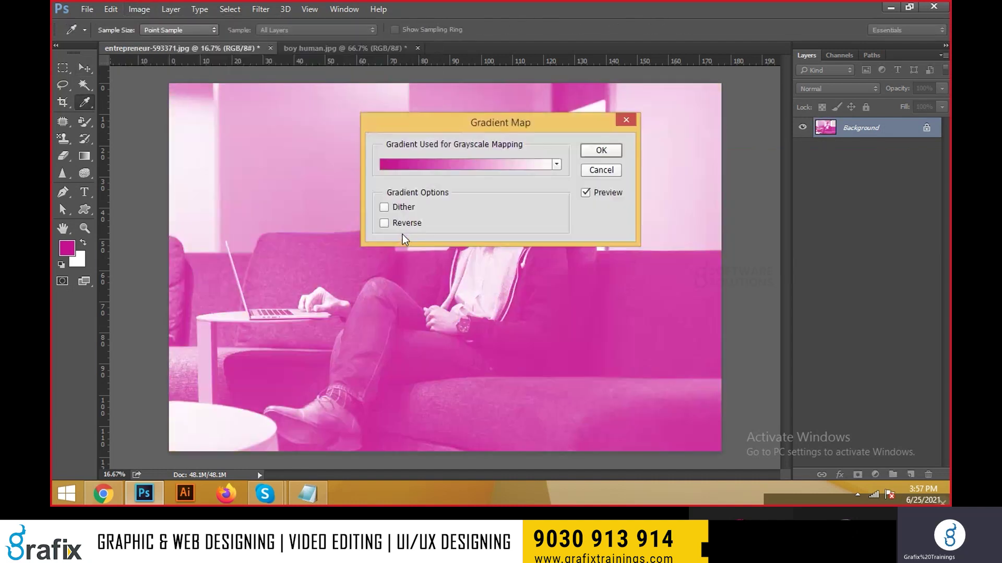
{"action": "left_click_drag", "start_coordinate": [471, 129], "coordinate": [757, 148]}
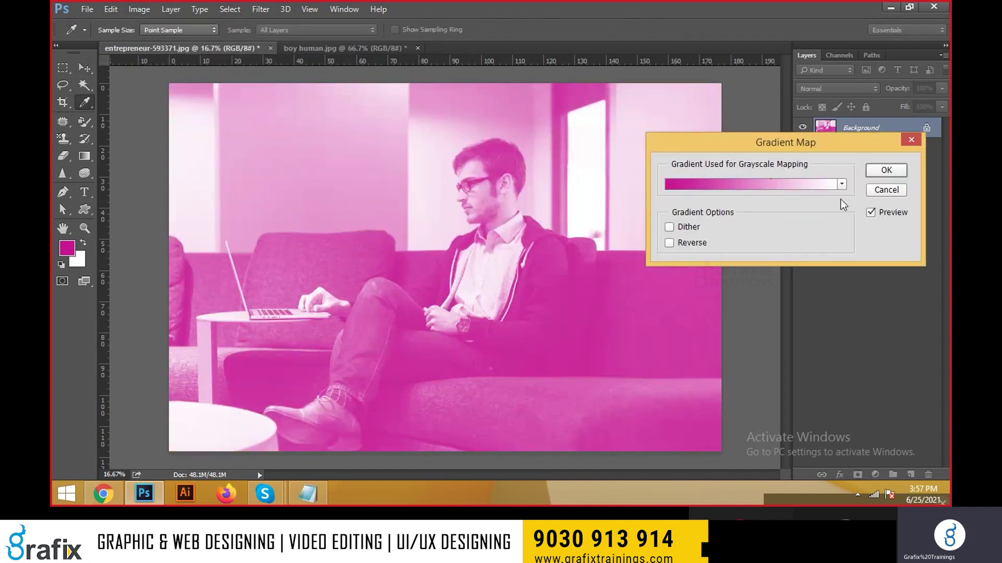
{"action": "left_click", "coordinate": [841, 184]}
{"action": "left_click", "coordinate": [750, 216]}
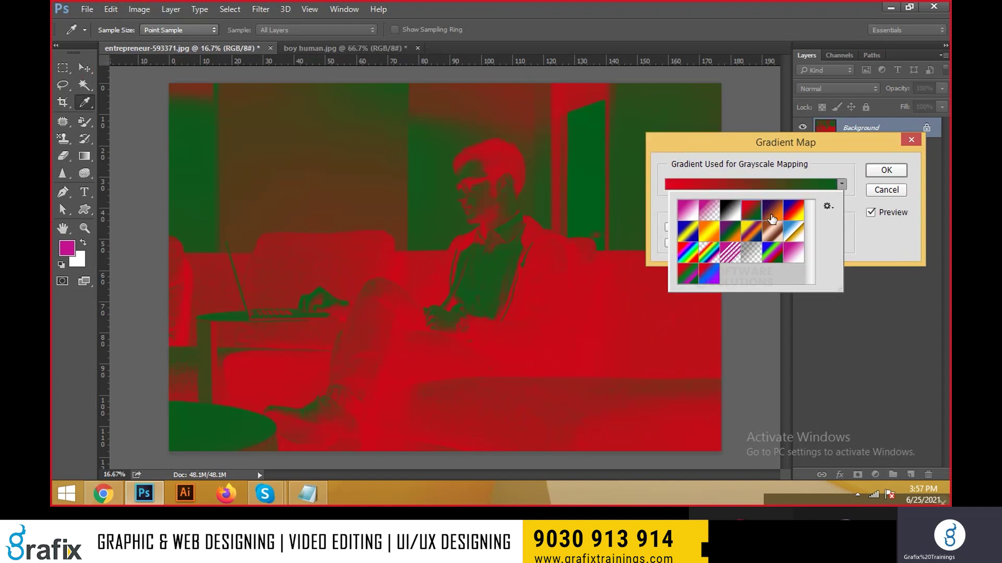
{"action": "left_click", "coordinate": [768, 215]}
{"action": "left_click", "coordinate": [789, 214]}
{"action": "left_click", "coordinate": [792, 236]}
{"action": "left_click", "coordinate": [777, 257]}
{"action": "left_click", "coordinate": [760, 238]}
Try the rainbow, magenta, pink-white and green-purple-orange gradients, then apply the gradient map.
{"action": "left_click", "coordinate": [741, 239]}
{"action": "left_click", "coordinate": [719, 252]}
{"action": "left_click", "coordinate": [705, 257]}
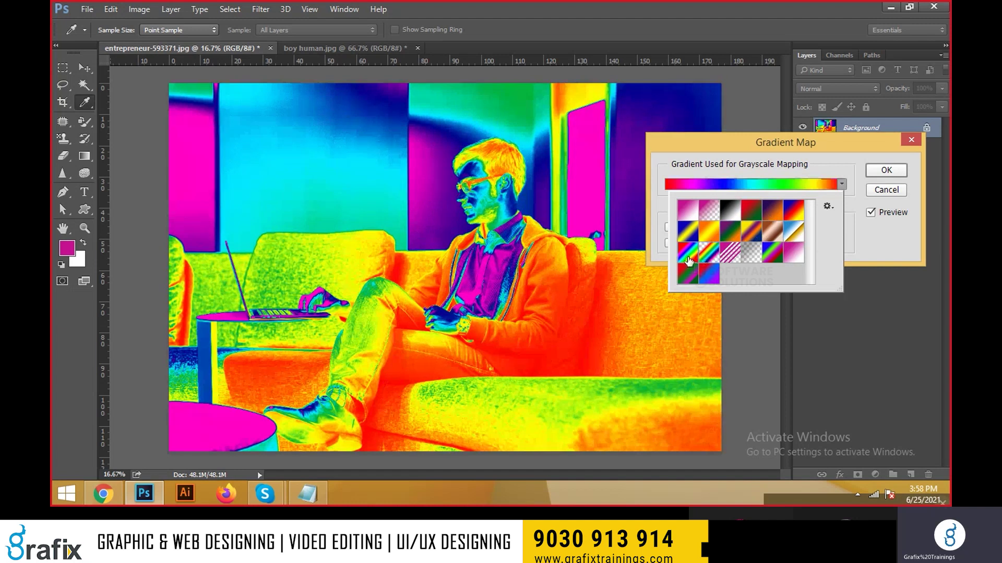
{"action": "left_click", "coordinate": [710, 234]}
{"action": "left_click", "coordinate": [733, 235]}
{"action": "left_click", "coordinate": [712, 213]}
{"action": "left_click", "coordinate": [687, 209]}
{"action": "left_click", "coordinate": [759, 239]}
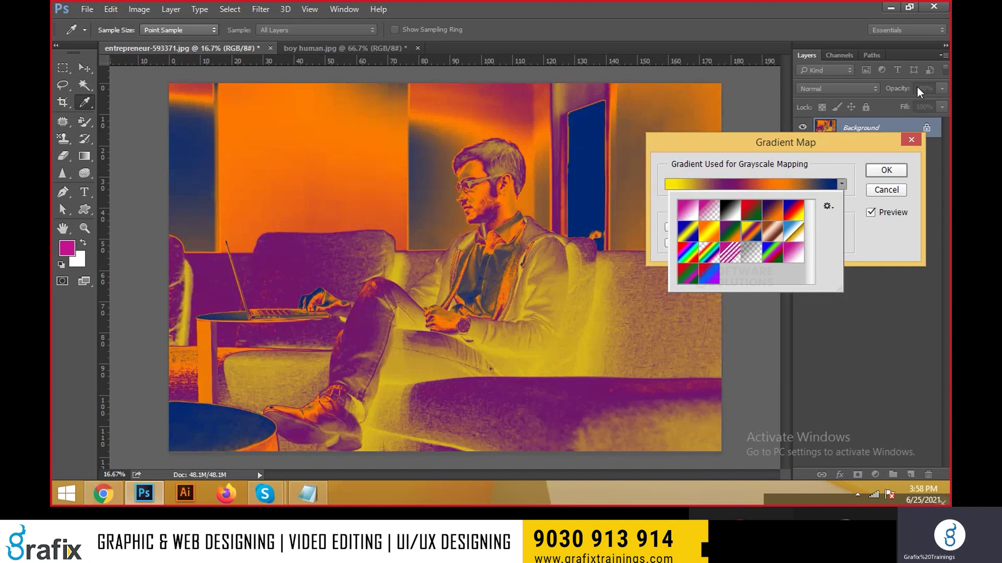
{"action": "left_click", "coordinate": [902, 170]}
{"action": "key", "text": "v"}
{"action": "key", "text": "ctrl+z"}
{"action": "left_click", "coordinate": [140, 9]}
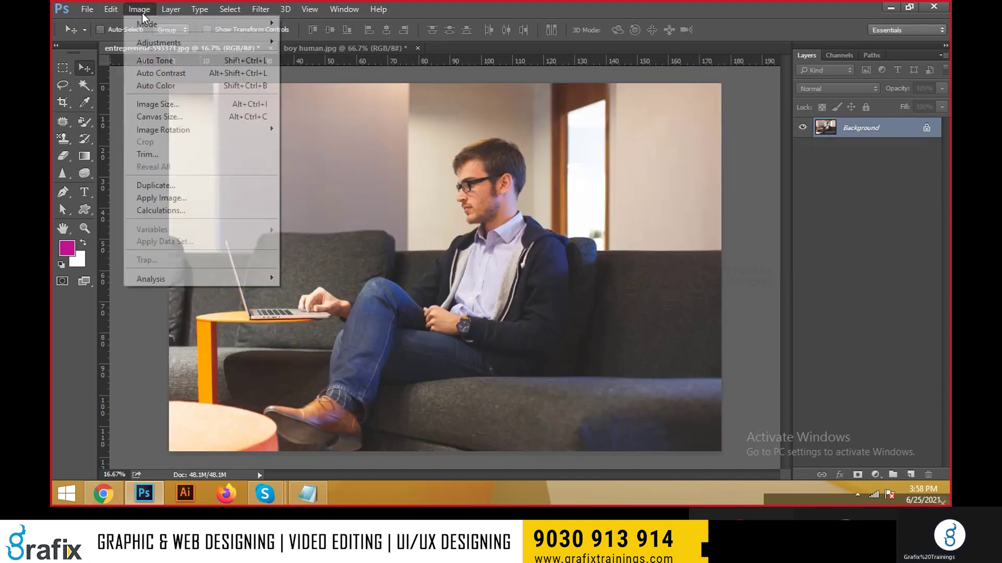
{"action": "mouse_move", "coordinate": [159, 42]}
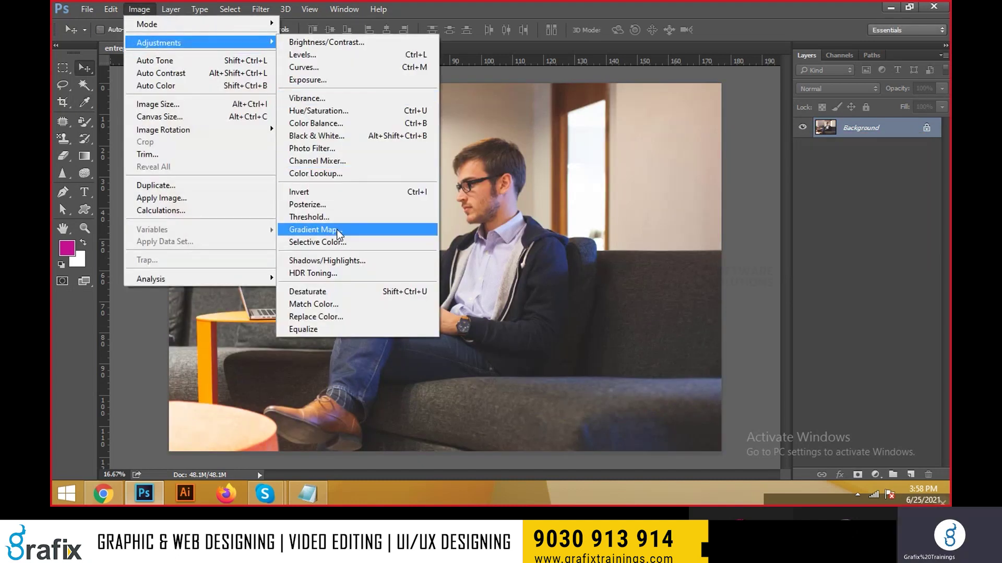
{"action": "left_click", "coordinate": [380, 242]}
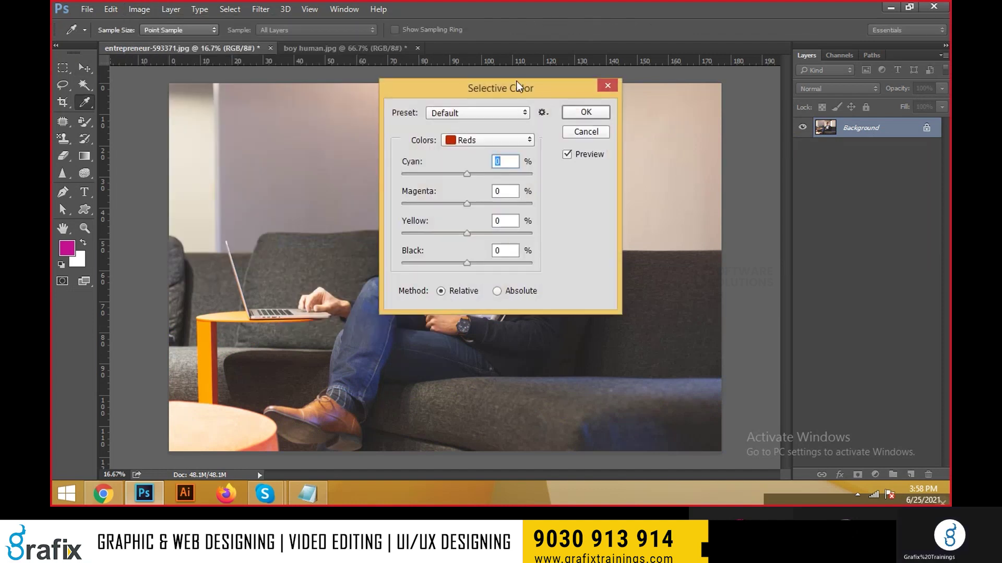
{"action": "left_click_drag", "start_coordinate": [516, 80], "coordinate": [680, 94]}
{"action": "key", "text": "Escape"}
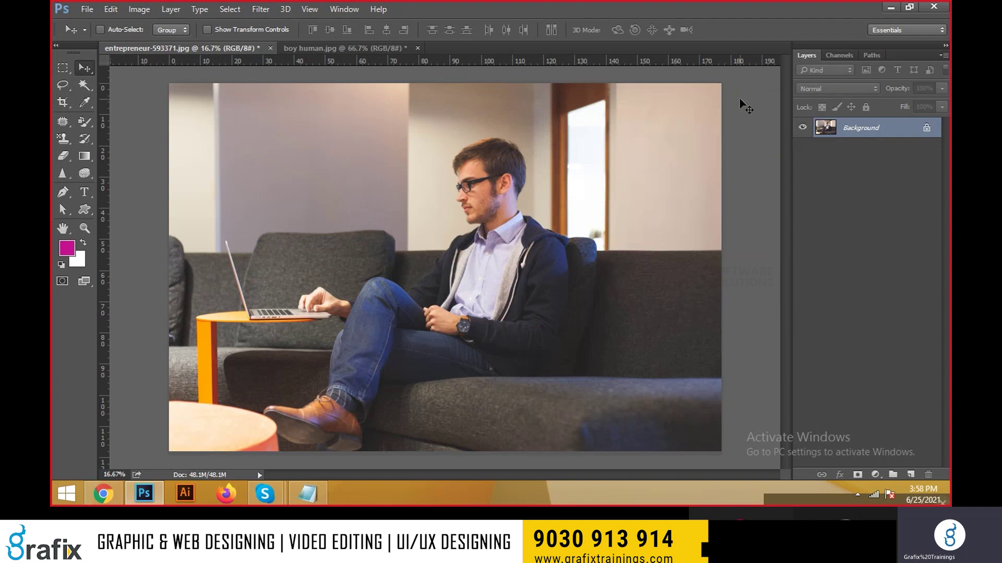
In the Open dialog, navigate from Desktop into IMAGES-IMAGES > Images.
{"action": "key", "text": "ctrl+o"}
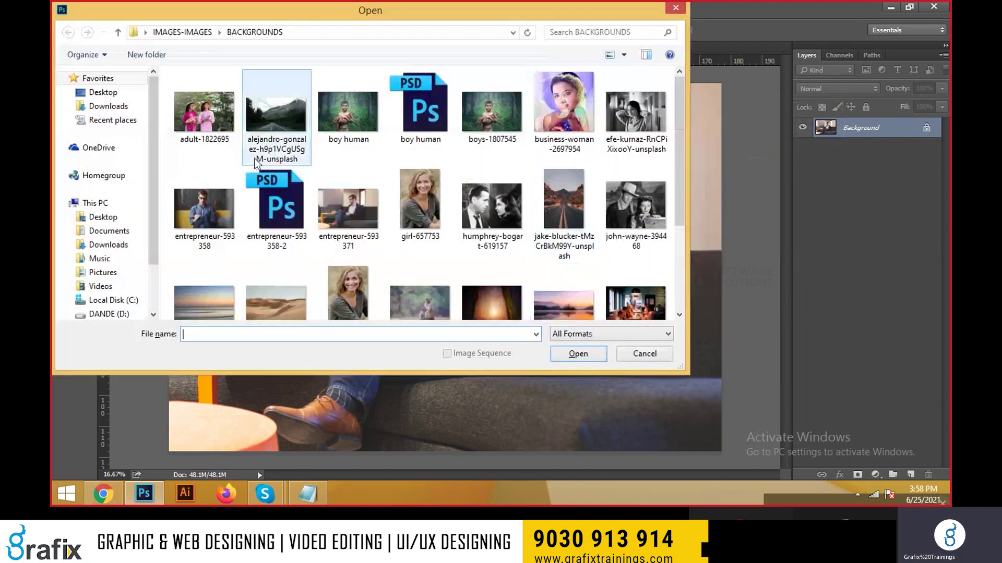
{"action": "left_click", "coordinate": [215, 128]}
{"action": "scroll", "coordinate": [518, 205], "scroll_direction": "down", "scroll_amount": 2}
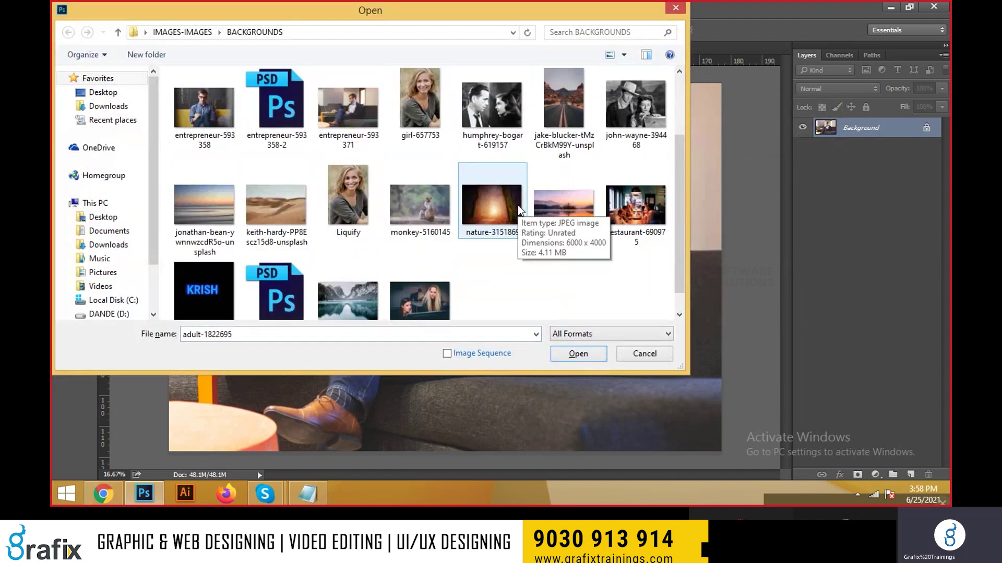
{"action": "key", "text": "BackSpace"}
{"action": "key", "text": "BackSpace"}
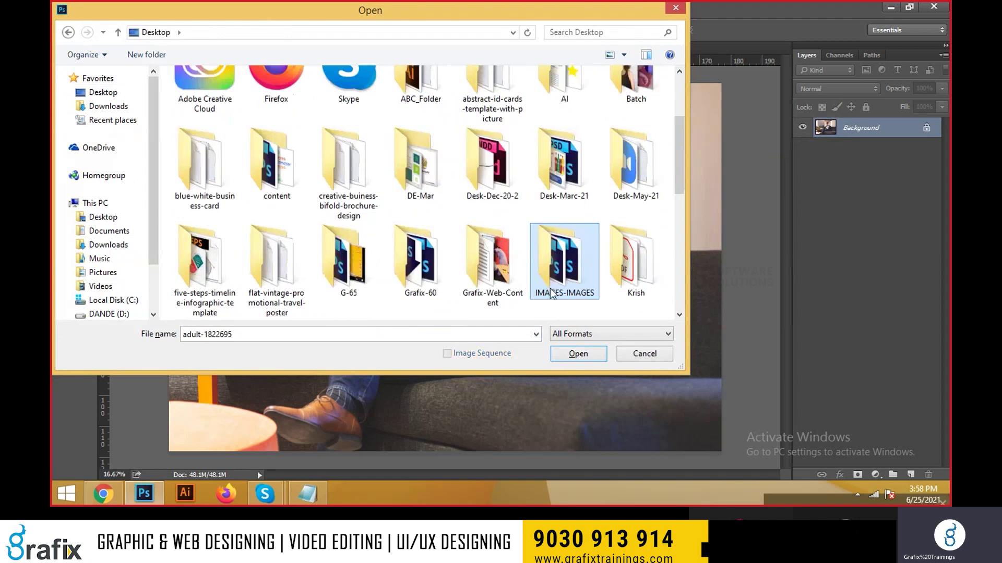
{"action": "key", "text": "Return"}
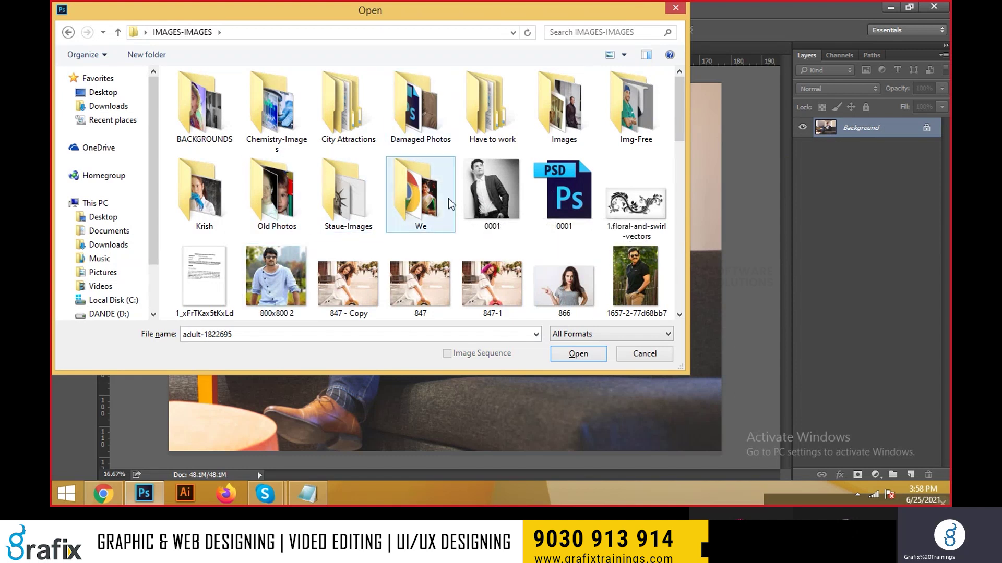
{"action": "double_click", "coordinate": [566, 112]}
Open the denim-shirt woman portrait in a new tab.
{"action": "scroll", "coordinate": [416, 224], "scroll_direction": "down", "scroll_amount": 10}
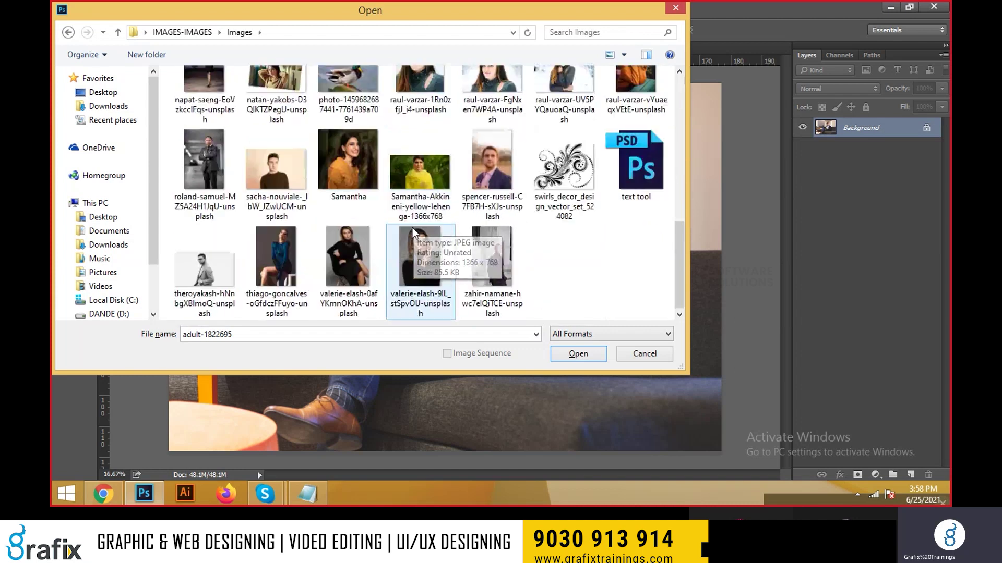
{"action": "scroll", "coordinate": [417, 230], "scroll_direction": "up", "scroll_amount": 1}
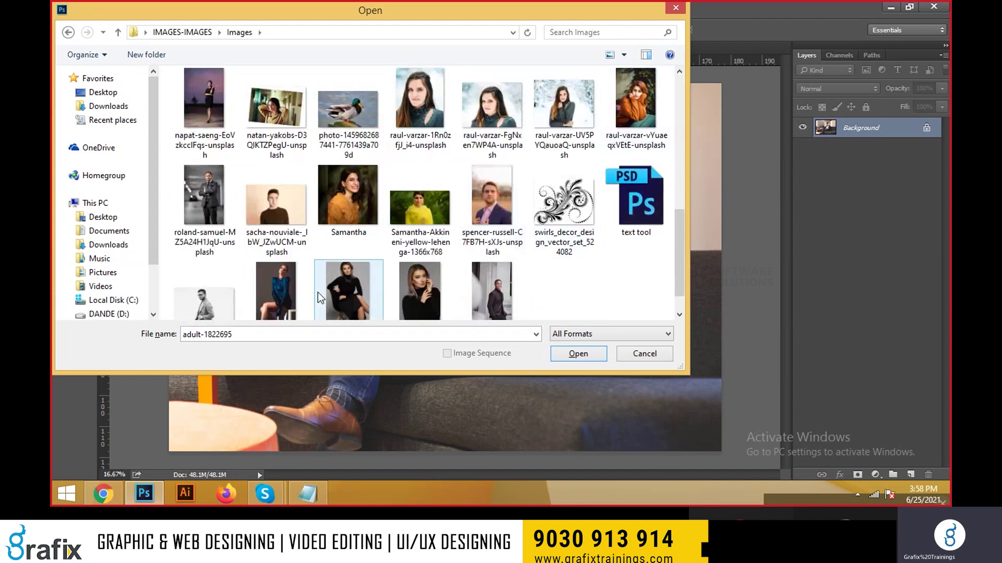
{"action": "scroll", "coordinate": [529, 271], "scroll_direction": "up", "scroll_amount": 3}
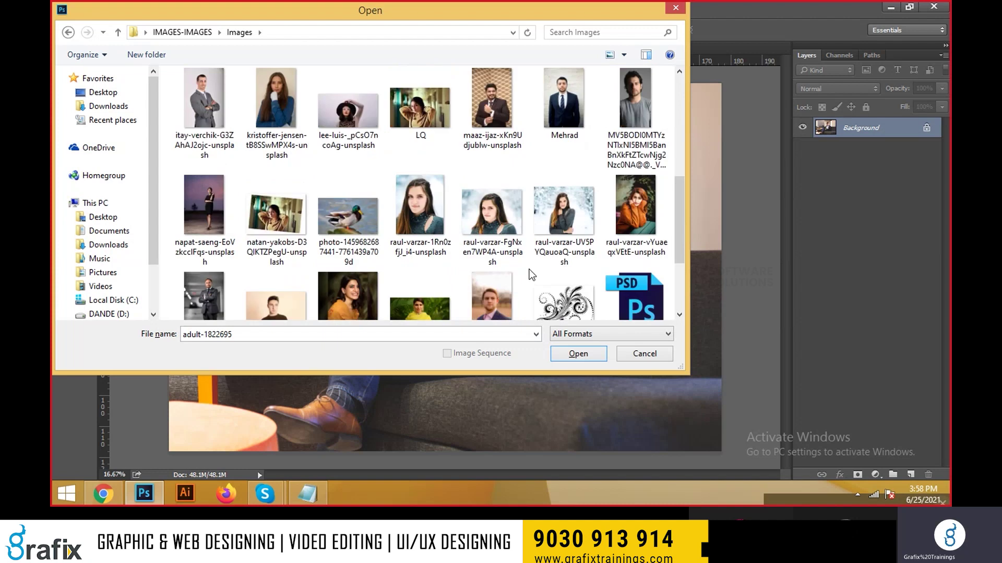
{"action": "scroll", "coordinate": [529, 270], "scroll_direction": "up", "scroll_amount": 4}
{"action": "double_click", "coordinate": [262, 260]}
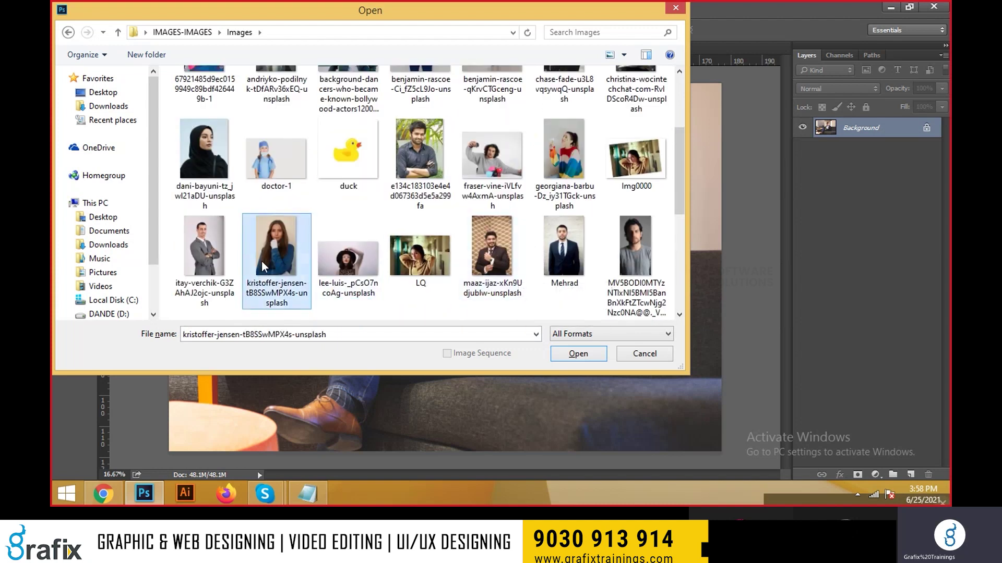
{"action": "key", "text": "ctrl"}
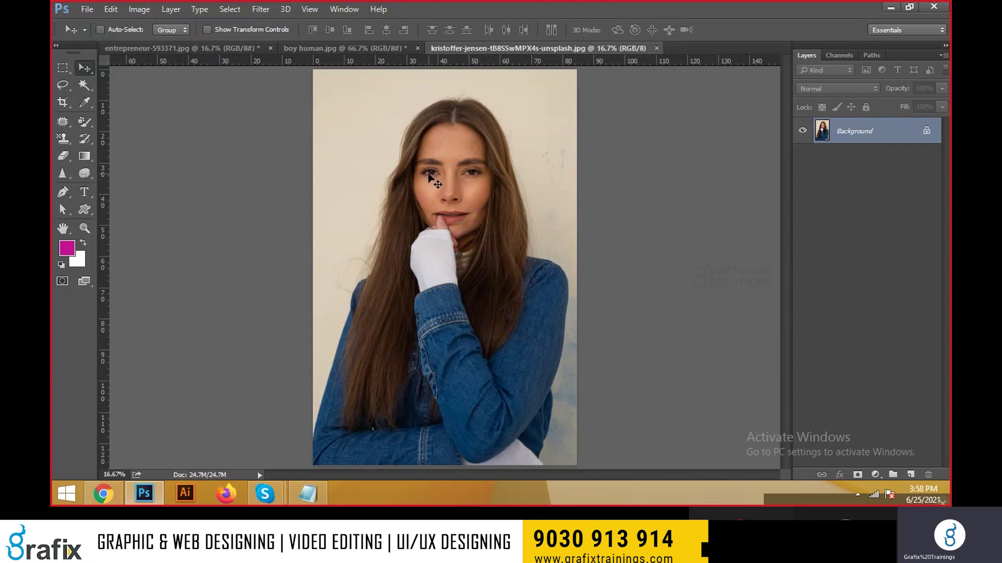
{"action": "left_click", "coordinate": [139, 9]}
Open Selective Color and add cyan, black and magenta to the Blues of the denim, with Preview off.
{"action": "mouse_move", "coordinate": [162, 42]}
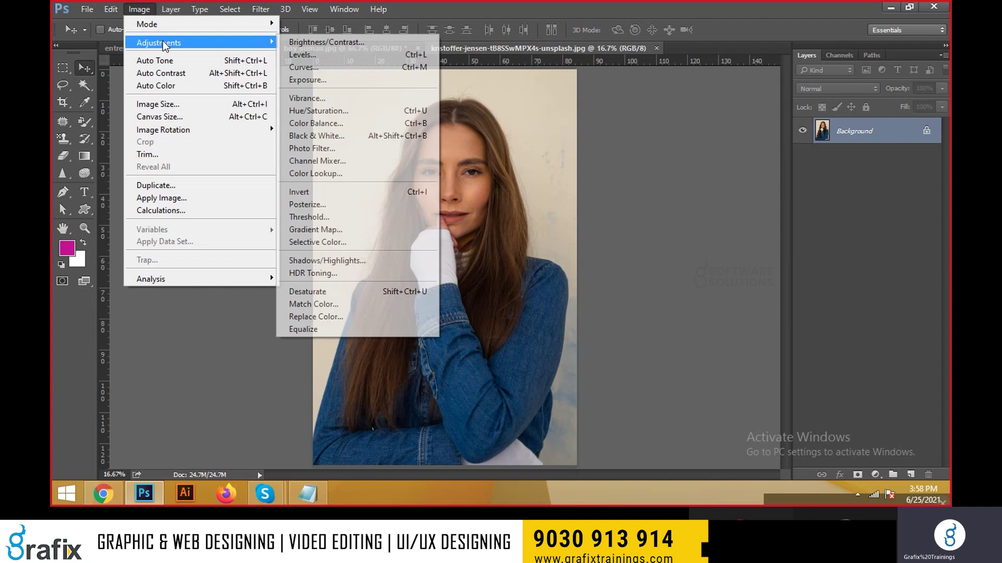
{"action": "left_click", "coordinate": [405, 241]}
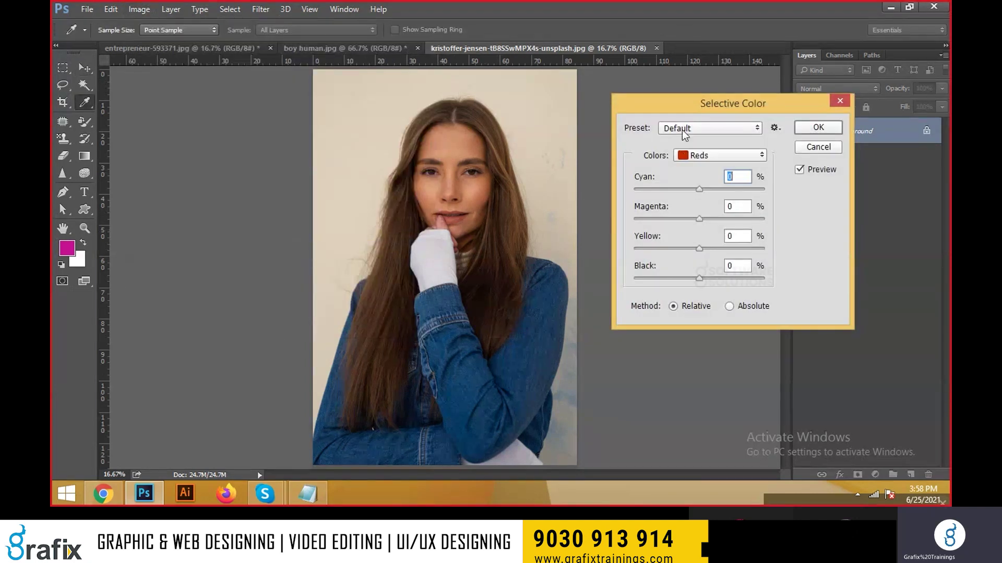
{"action": "left_click_drag", "start_coordinate": [693, 109], "coordinate": [734, 105]}
{"action": "left_click", "coordinate": [790, 153]}
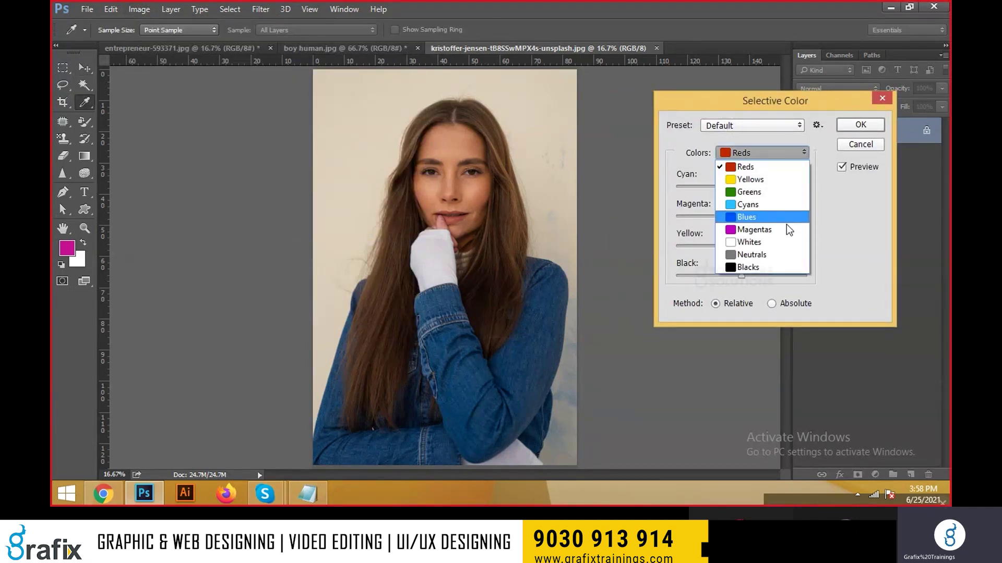
{"action": "left_click", "coordinate": [787, 224]}
{"action": "left_click_drag", "start_coordinate": [741, 187], "coordinate": [789, 187]}
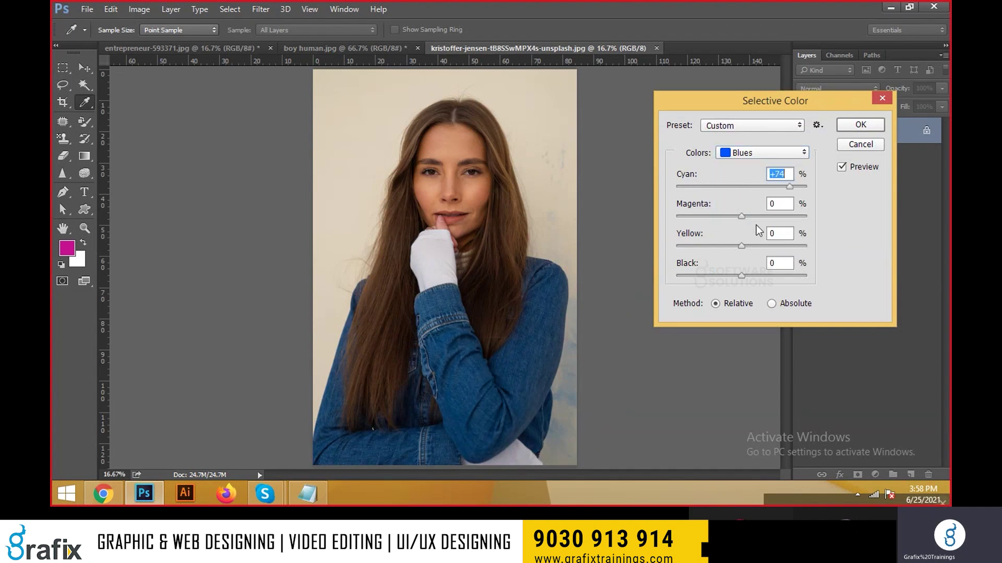
{"action": "left_click_drag", "start_coordinate": [742, 275], "coordinate": [752, 275]}
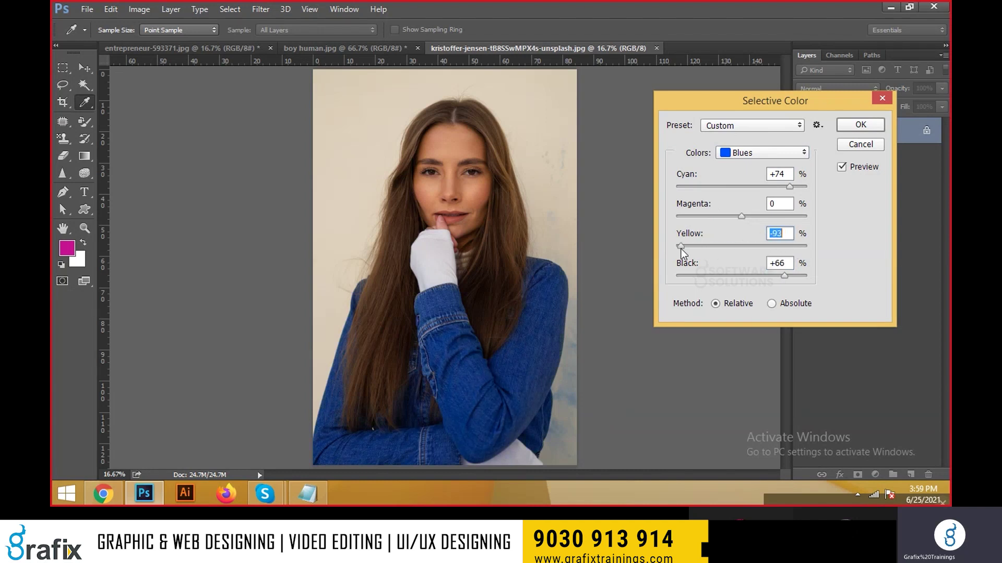
{"action": "left_click_drag", "start_coordinate": [746, 218], "coordinate": [775, 221]}
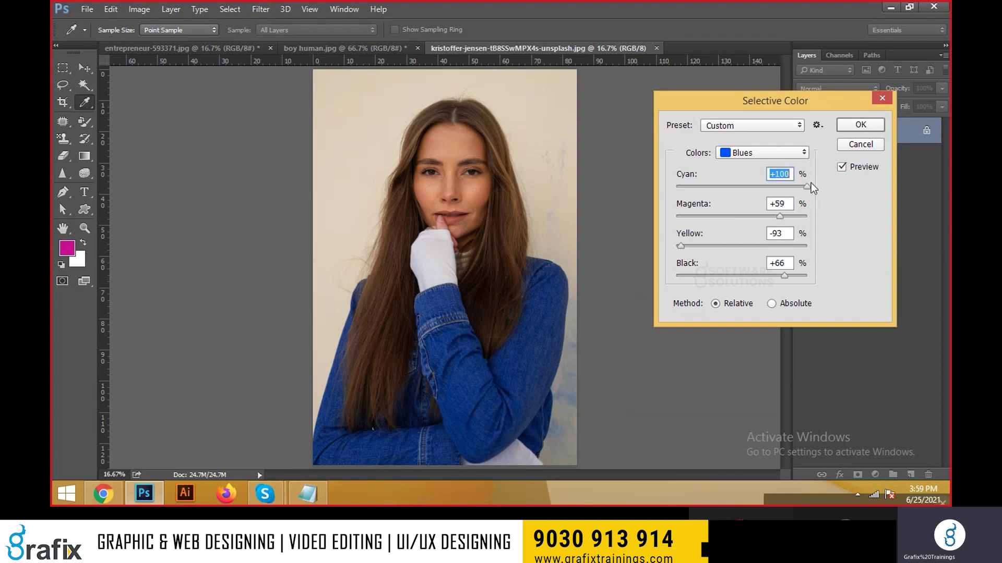
{"action": "left_click", "coordinate": [842, 168]}
Raise cyan in the Reds and compare with Preview, zoomed in on the face and hand.
{"action": "left_click", "coordinate": [805, 158]}
{"action": "left_click", "coordinate": [767, 164]}
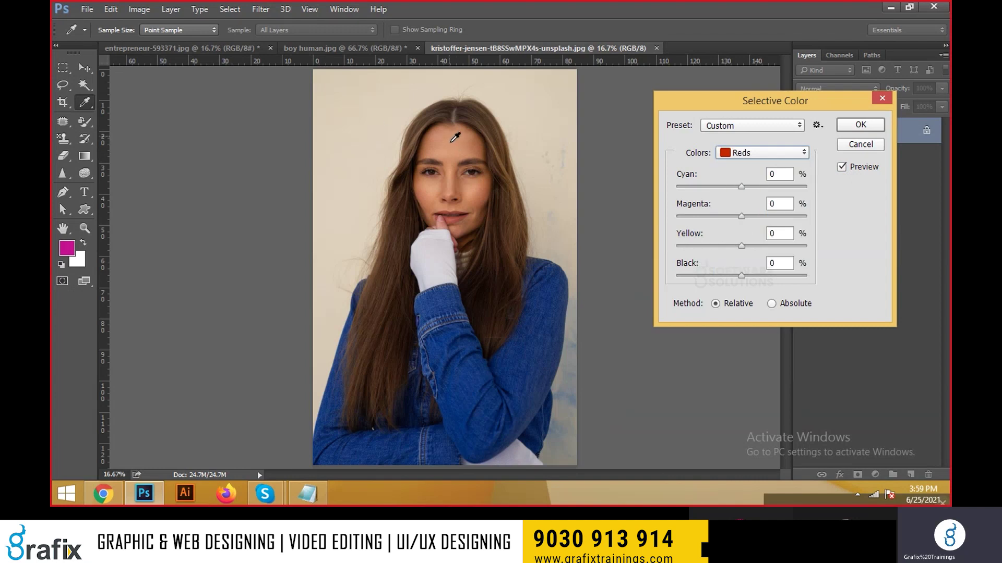
{"action": "left_click_drag", "start_coordinate": [742, 188], "coordinate": [770, 189]}
{"action": "left_click", "coordinate": [842, 168]}
{"action": "left_click", "coordinate": [843, 167]}
{"action": "key", "text": "p"}
{"action": "key", "text": "ctrl+plus"}
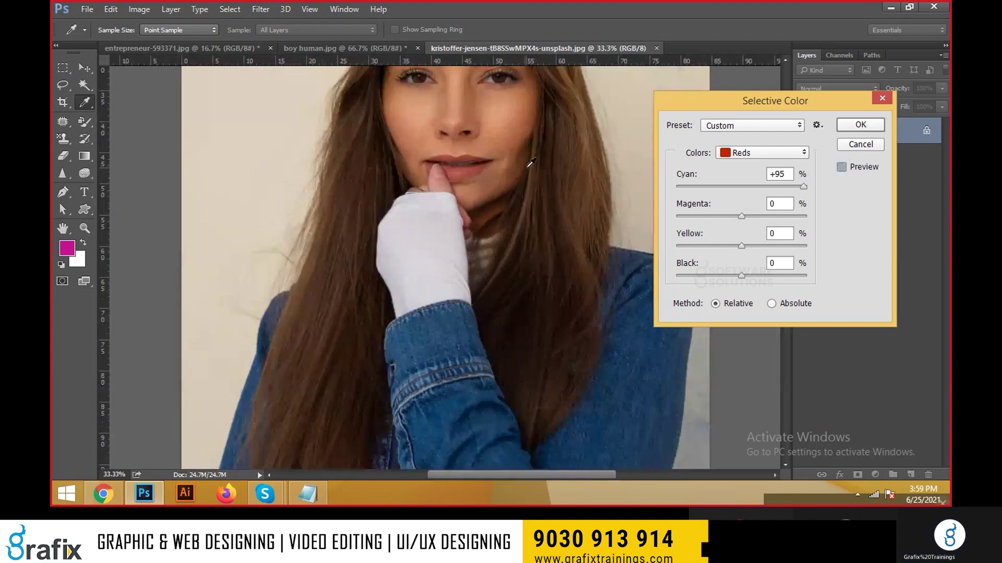
{"action": "scroll", "coordinate": [564, 165], "scroll_direction": "up", "scroll_amount": 3}
{"action": "left_click", "coordinate": [841, 166]}
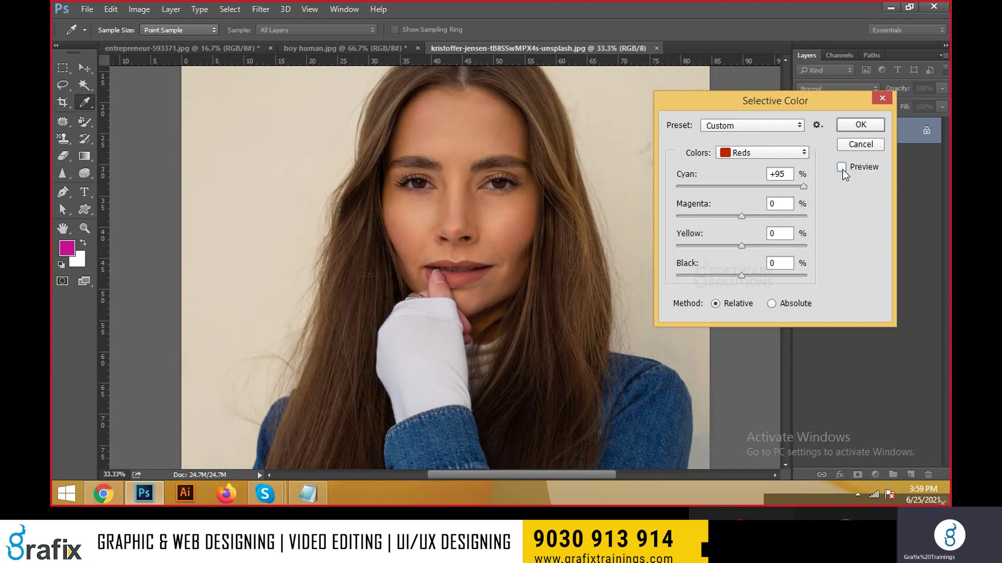
Set Reds magenta to +24, cyan to maximum, add black and yellow, using the Absolute method.
{"action": "left_click_drag", "start_coordinate": [803, 221], "coordinate": [658, 222]}
{"action": "left_click_drag", "start_coordinate": [758, 188], "coordinate": [679, 189]}
{"action": "left_click_drag", "start_coordinate": [743, 245], "coordinate": [669, 247]}
{"action": "left_click_drag", "start_coordinate": [715, 215], "coordinate": [757, 216]}
{"action": "left_click_drag", "start_coordinate": [679, 186], "coordinate": [834, 196]}
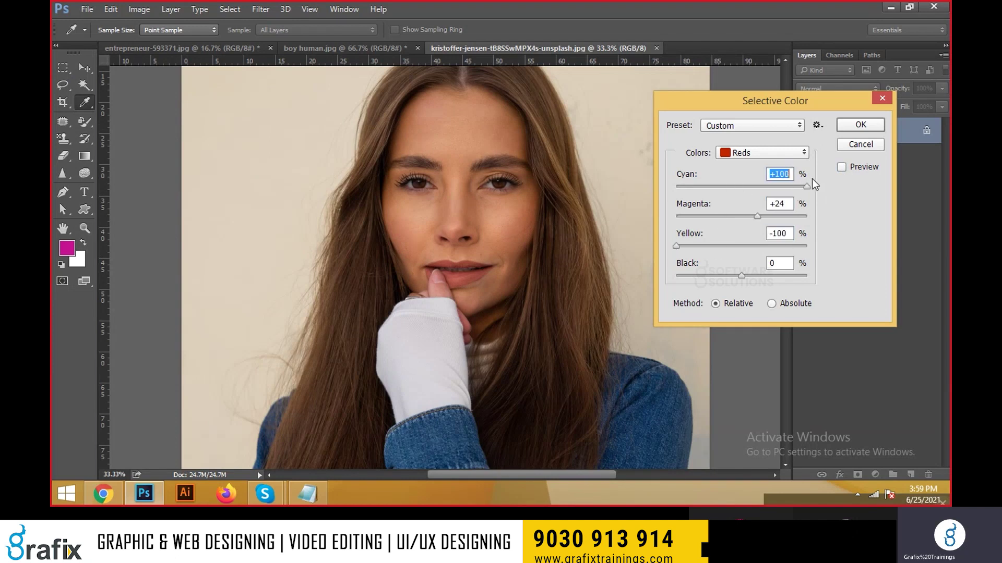
{"action": "left_click_drag", "start_coordinate": [744, 282], "coordinate": [772, 279]}
{"action": "left_click", "coordinate": [770, 305]}
{"action": "left_click_drag", "start_coordinate": [676, 246], "coordinate": [746, 249]}
{"action": "key", "text": "shift+Tab"}
Adjust cyan in Cyans, then set Yellows to Cyan +97, Magenta -31, Yellow +28 and preview.
{"action": "left_click", "coordinate": [767, 154]}
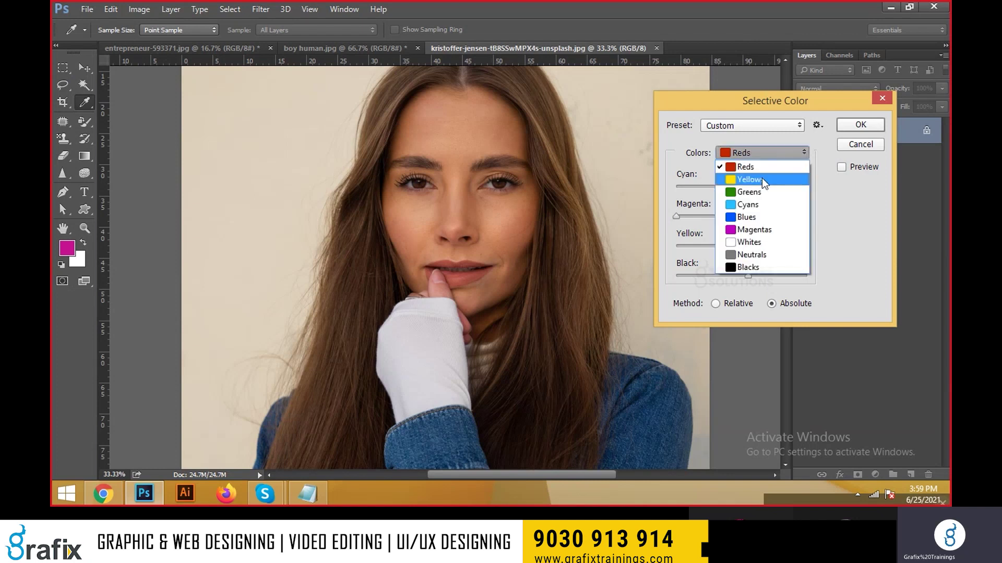
{"action": "left_click", "coordinate": [749, 205]}
{"action": "left_click_drag", "start_coordinate": [748, 187], "coordinate": [779, 188]}
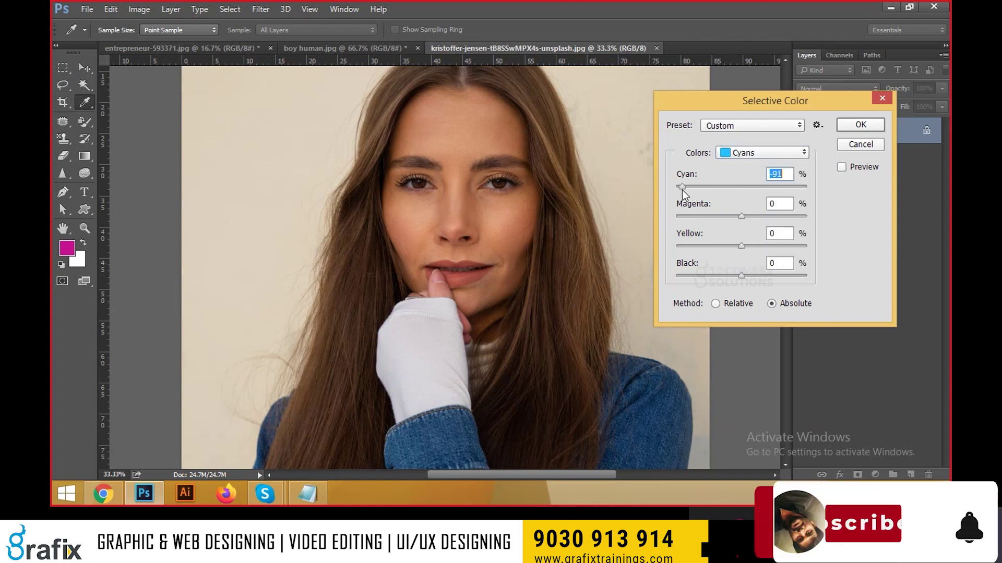
{"action": "left_click", "coordinate": [762, 152]}
{"action": "left_click", "coordinate": [749, 179]}
{"action": "left_click_drag", "start_coordinate": [741, 187], "coordinate": [806, 189]}
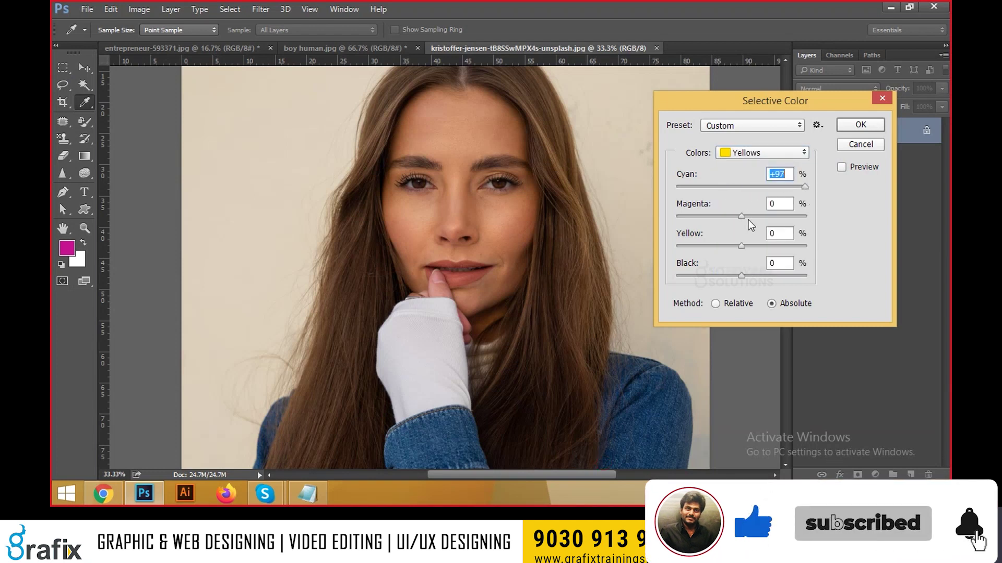
{"action": "left_click_drag", "start_coordinate": [742, 216], "coordinate": [721, 217]}
{"action": "left_click_drag", "start_coordinate": [740, 250], "coordinate": [762, 254]}
{"action": "left_click", "coordinate": [841, 166]}
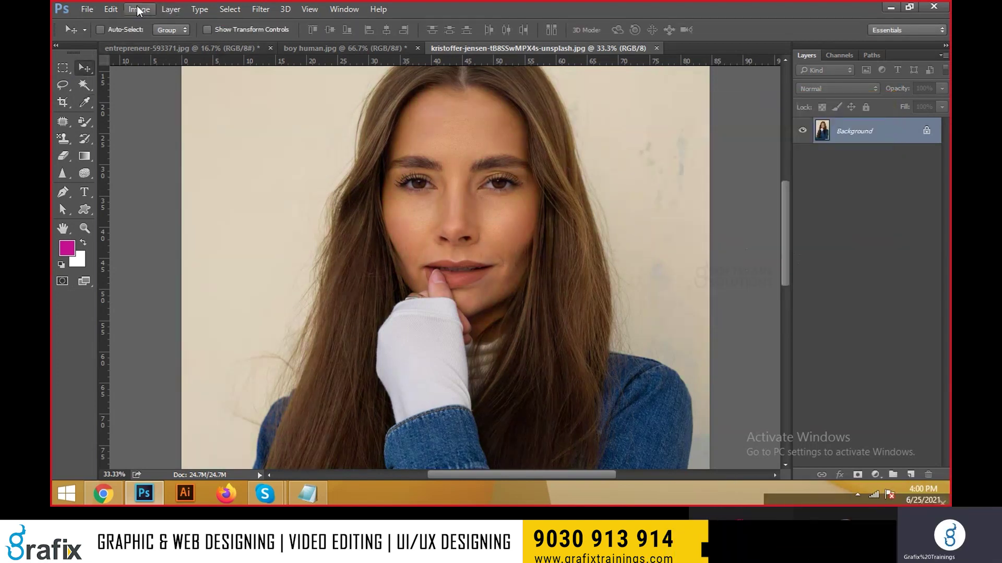
{"action": "left_click", "coordinate": [139, 9]}
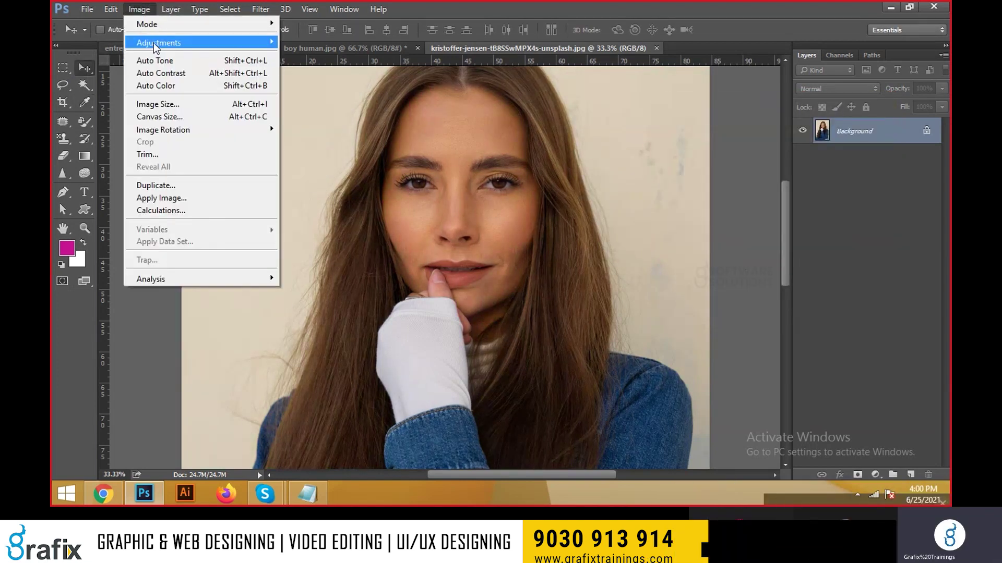
{"action": "mouse_move", "coordinate": [157, 43]}
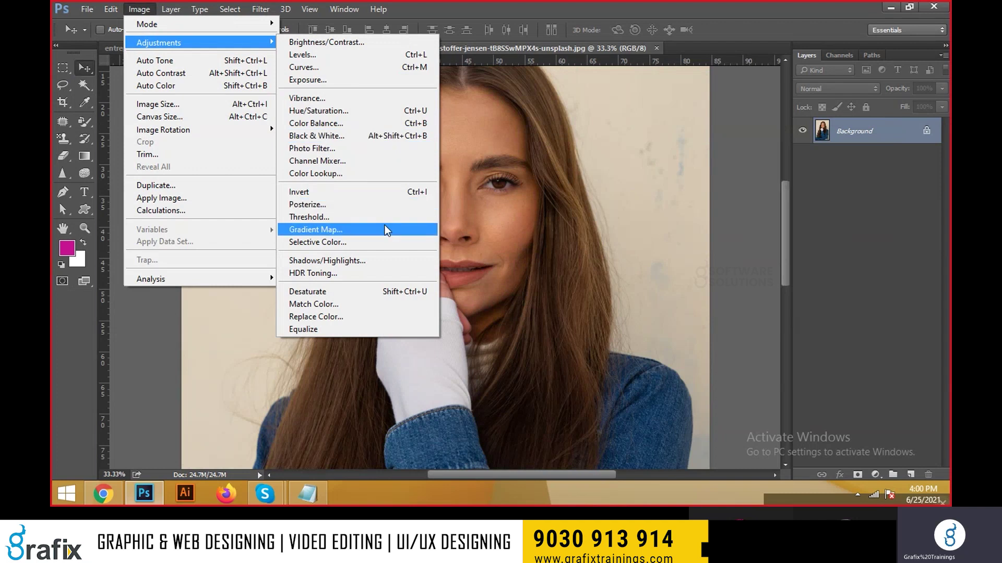
{"action": "left_click", "coordinate": [387, 240]}
{"action": "left_click", "coordinate": [744, 155]}
{"action": "left_click_drag", "start_coordinate": [742, 186], "coordinate": [764, 248]}
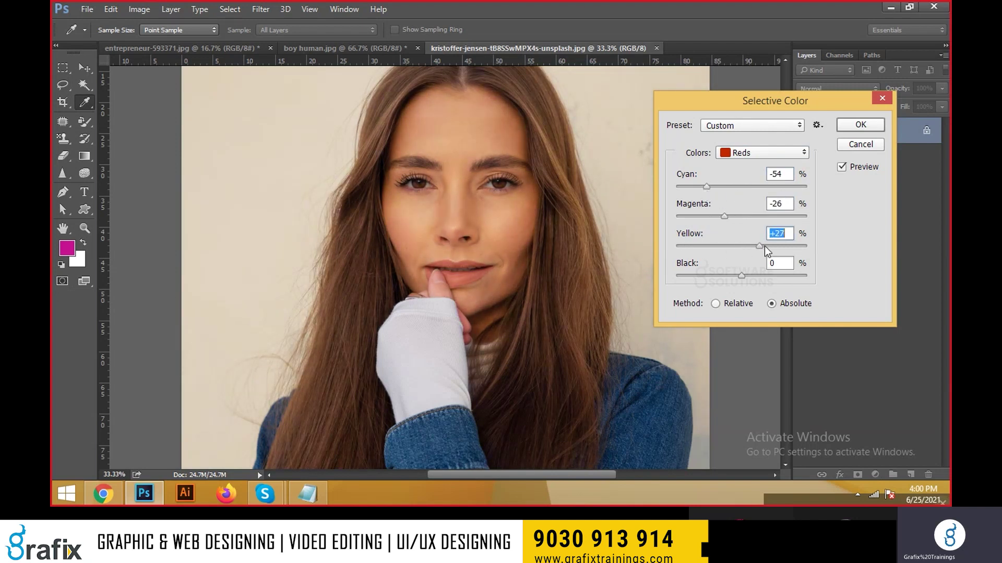
{"action": "left_click", "coordinate": [841, 167]}
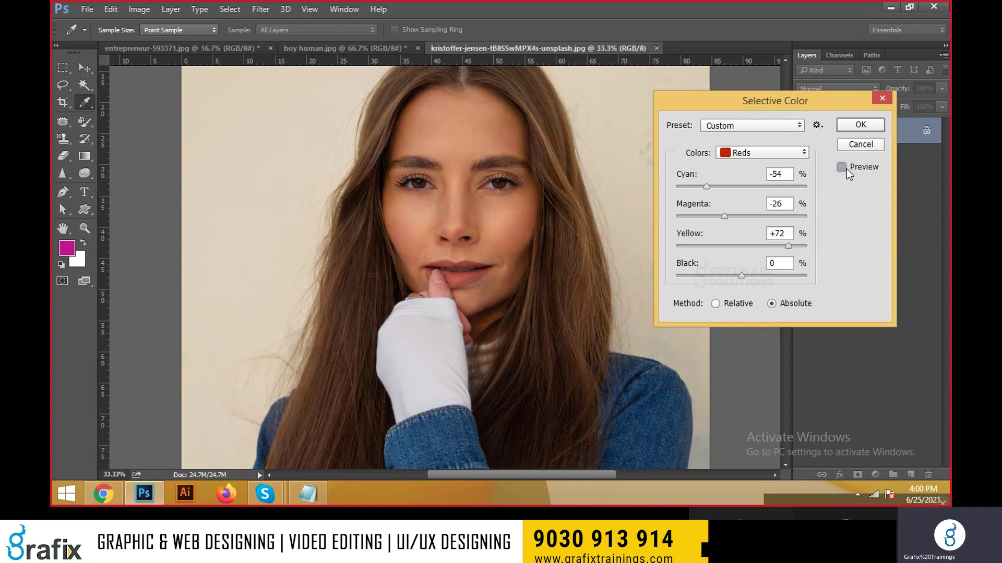
{"action": "left_click", "coordinate": [842, 167]}
{"action": "left_click", "coordinate": [842, 167]}
{"action": "left_click", "coordinate": [841, 167]}
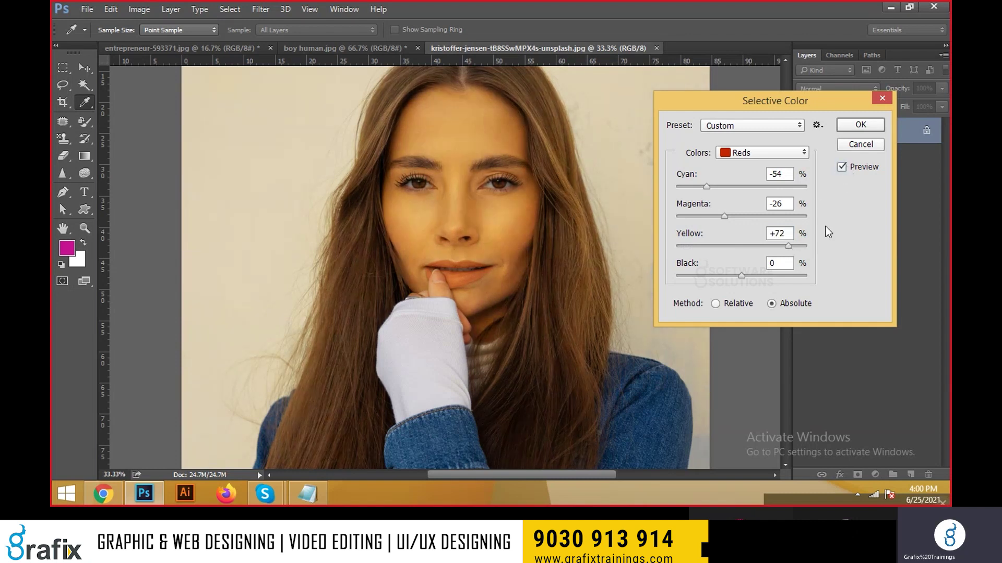
{"action": "mouse_move", "coordinate": [786, 272]}
{"action": "left_mouse_down"}
{"action": "mouse_move", "coordinate": [712, 272]}
{"action": "mouse_move", "coordinate": [789, 275]}
{"action": "left_mouse_up"}
{"action": "left_click", "coordinate": [749, 152]}
{"action": "left_click", "coordinate": [745, 210]}
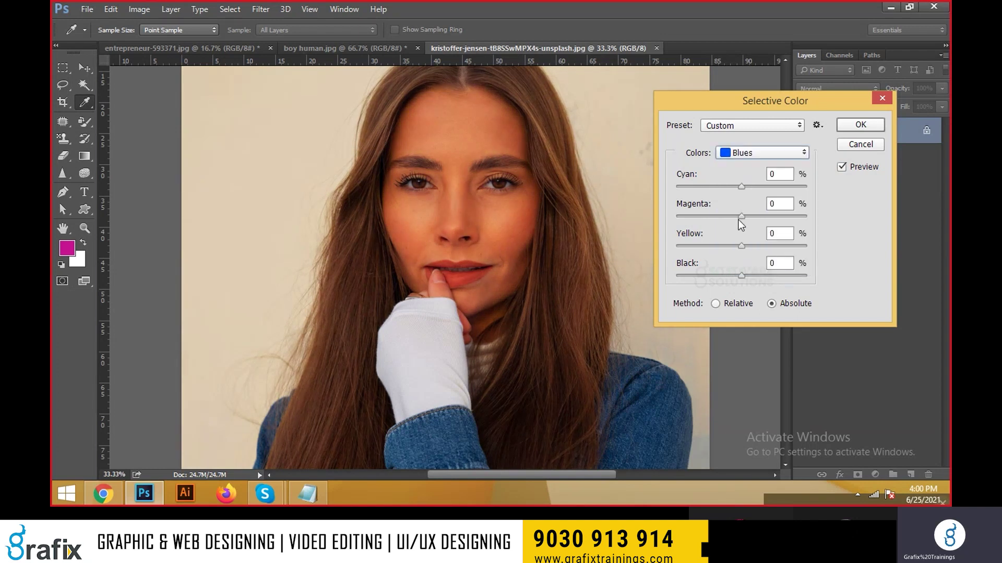
{"action": "key", "text": "Down"}
{"action": "key", "text": "Down"}
{"action": "key", "text": "Down"}
{"action": "key", "text": "Down"}
{"action": "left_click", "coordinate": [619, 190]}
{"action": "key", "text": "Escape"}
{"action": "scroll", "coordinate": [604, 202], "scroll_direction": "down", "scroll_amount": 1}
{"action": "scroll", "coordinate": [604, 208], "scroll_direction": "down", "scroll_amount": 3}
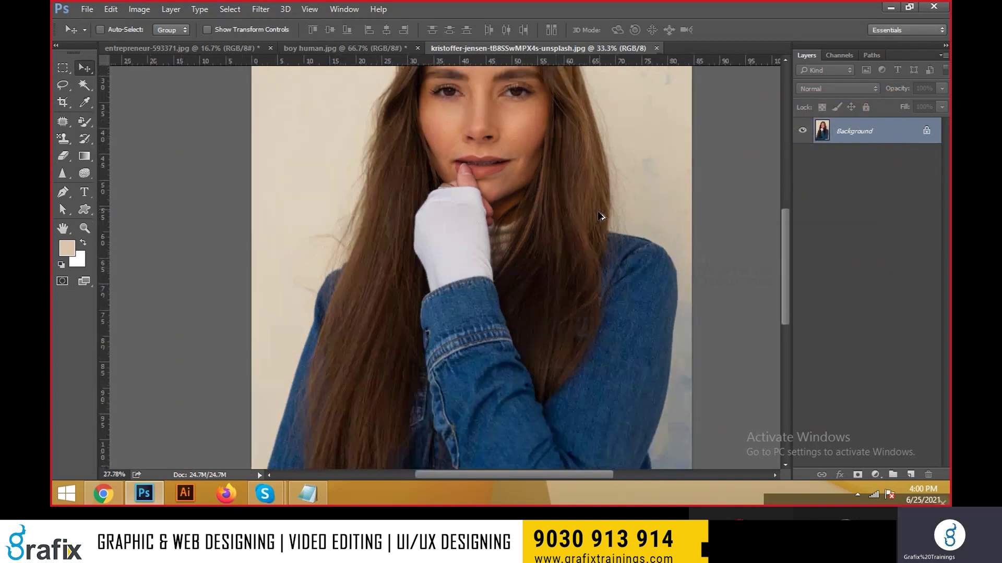
{"action": "scroll", "coordinate": [601, 216], "scroll_direction": "down", "scroll_amount": 3}
{"action": "scroll", "coordinate": [556, 340], "scroll_direction": "up", "scroll_amount": 3}
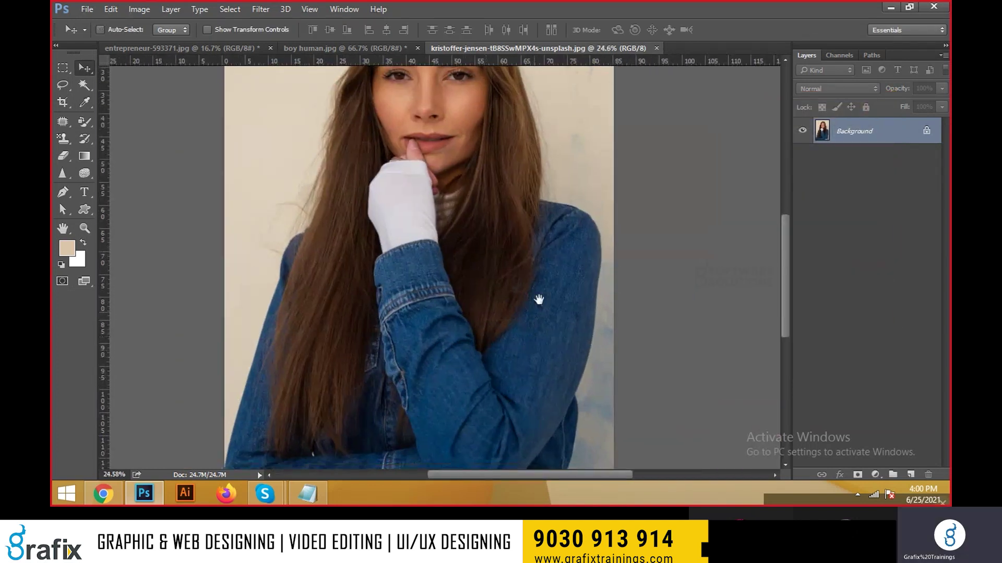
{"action": "left_click_drag", "start_coordinate": [538, 300], "coordinate": [546, 263]}
{"action": "left_click", "coordinate": [138, 8]}
{"action": "mouse_move", "coordinate": [156, 42]}
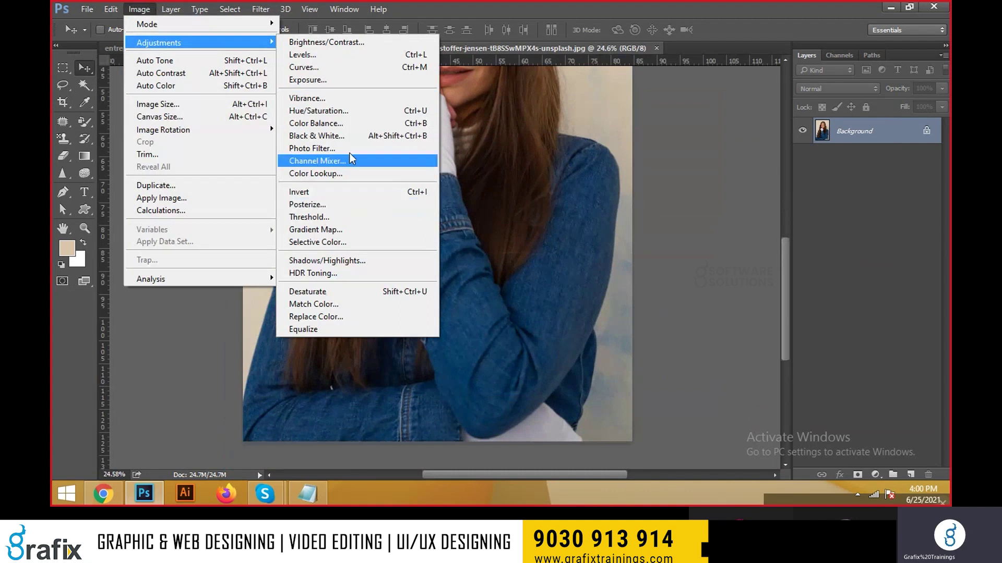
{"action": "left_click", "coordinate": [361, 244]}
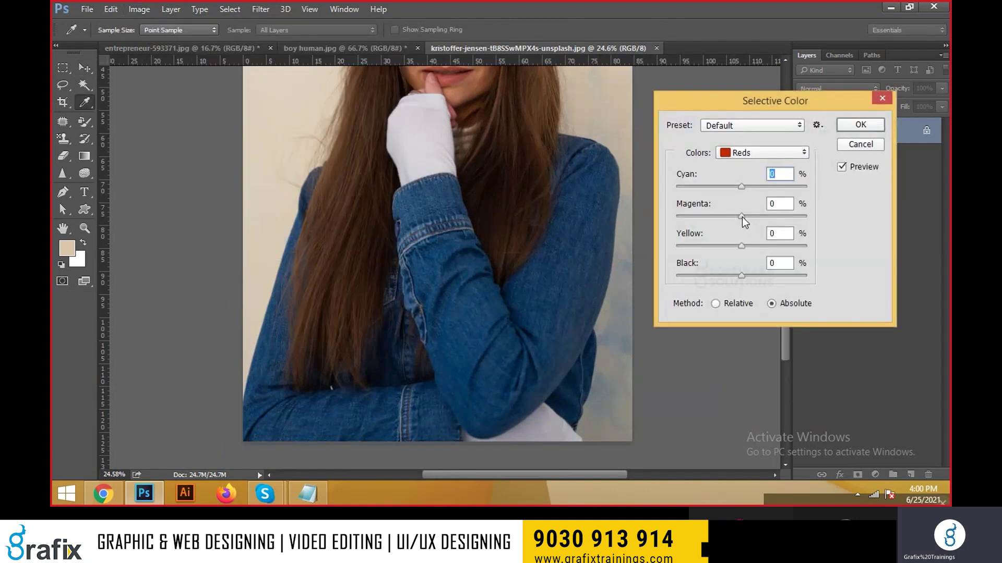
{"action": "left_click", "coordinate": [761, 152]}
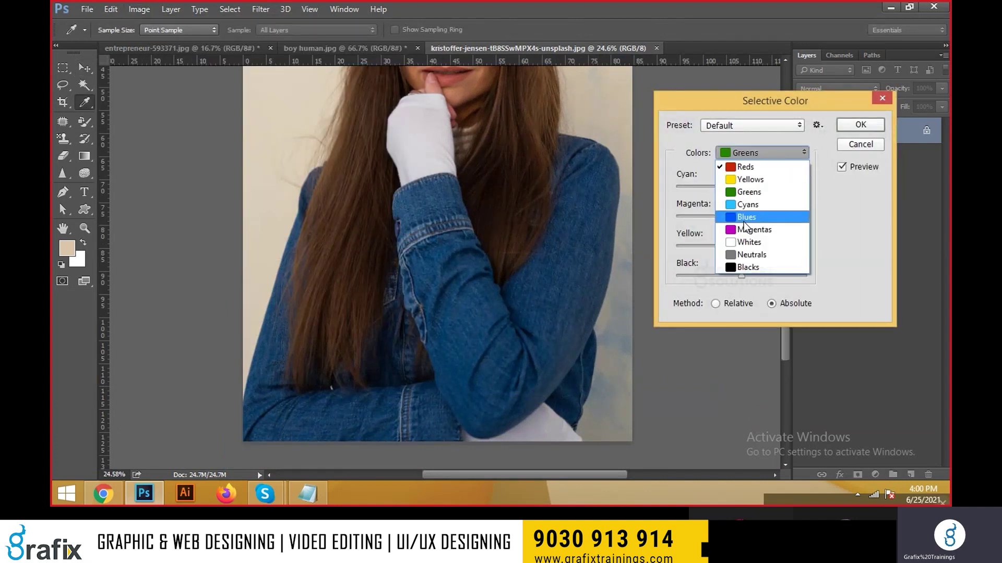
{"action": "left_click", "coordinate": [743, 216]}
{"action": "left_click_drag", "start_coordinate": [747, 218], "coordinate": [774, 217]}
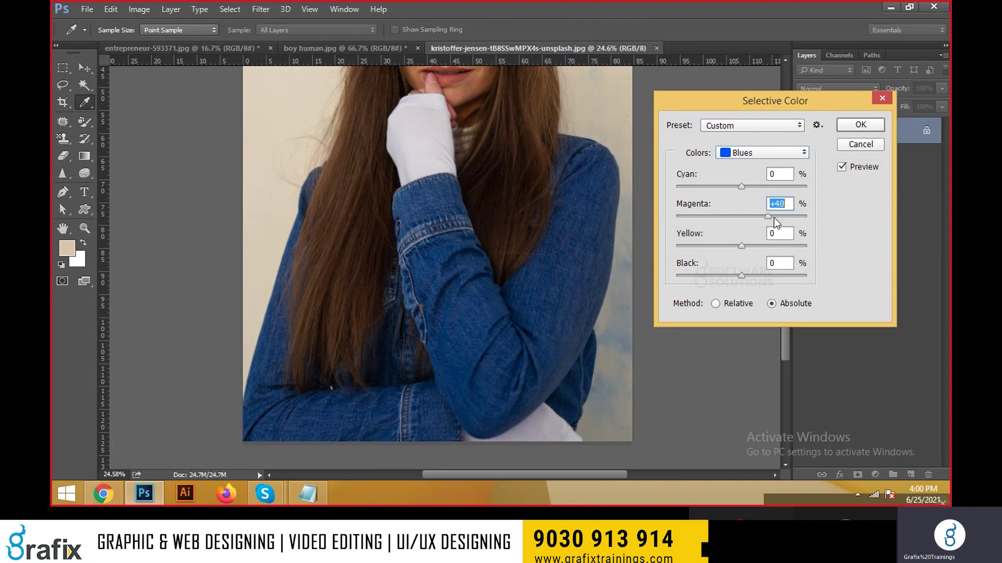
{"action": "left_click_drag", "start_coordinate": [807, 186], "coordinate": [649, 199]}
{"action": "left_click_drag", "start_coordinate": [744, 245], "coordinate": [746, 246]}
{"action": "left_click_drag", "start_coordinate": [809, 246], "coordinate": [677, 262]}
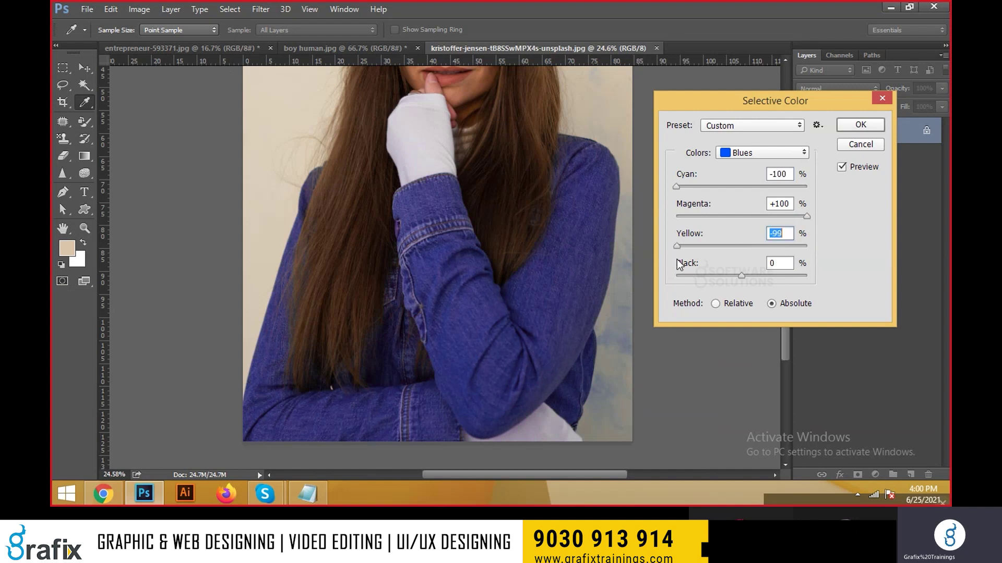
{"action": "mouse_move", "coordinate": [741, 275]}
{"action": "left_mouse_down"}
{"action": "mouse_move", "coordinate": [664, 273]}
{"action": "mouse_move", "coordinate": [797, 272]}
{"action": "mouse_move", "coordinate": [637, 256]}
{"action": "mouse_move", "coordinate": [738, 258]}
{"action": "left_mouse_up"}
{"action": "left_click", "coordinate": [860, 144]}
{"action": "key", "text": "v"}
{"action": "scroll", "coordinate": [563, 236], "scroll_direction": "up", "scroll_amount": 2}
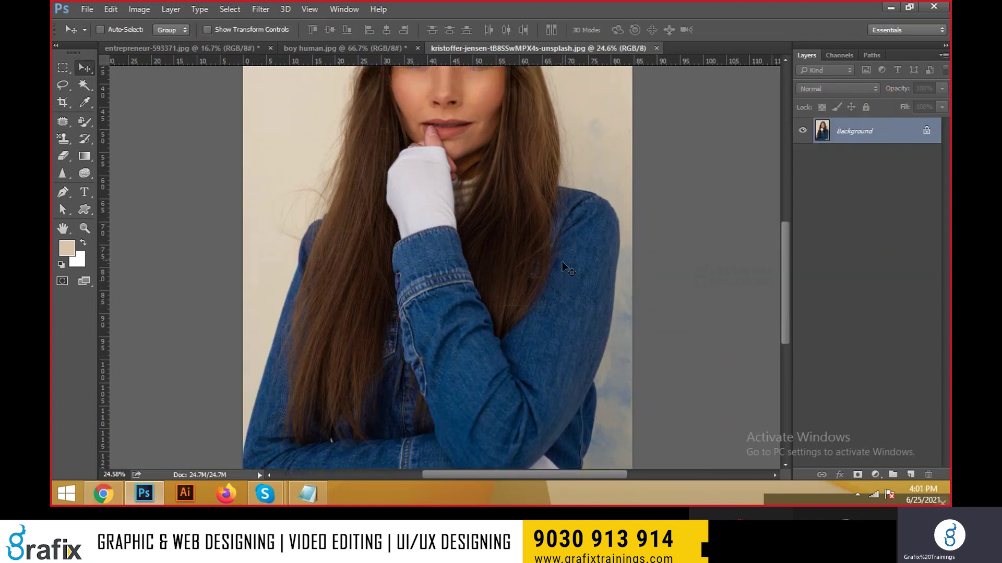
{"action": "scroll", "coordinate": [562, 261], "scroll_direction": "up", "scroll_amount": 1}
Open Shadows/Highlights from Image > Adjustments and close it right away.
{"action": "left_click", "coordinate": [111, 9]}
{"action": "left_click", "coordinate": [139, 9]}
{"action": "left_click", "coordinate": [139, 9]}
{"action": "mouse_move", "coordinate": [163, 48]}
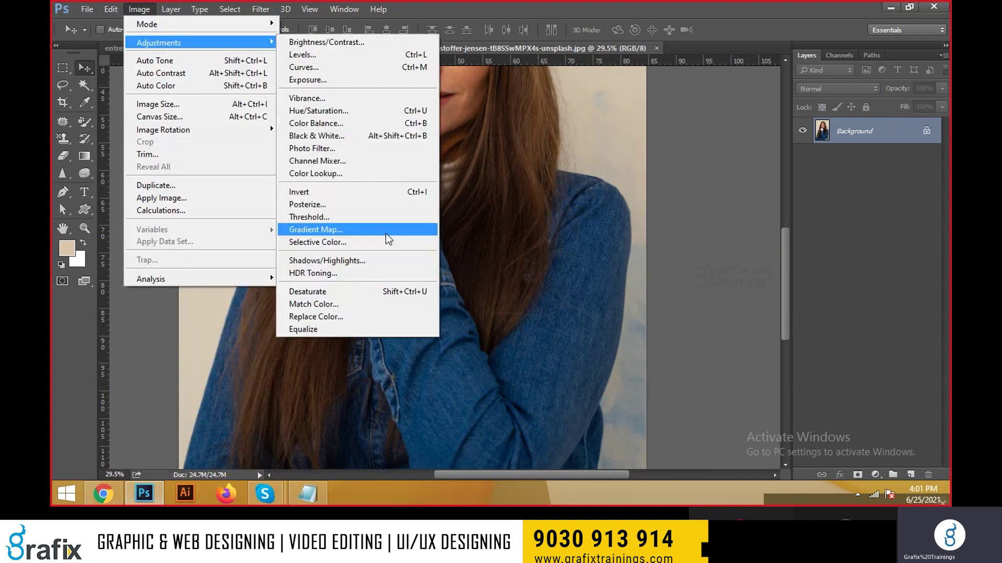
{"action": "left_click", "coordinate": [388, 258]}
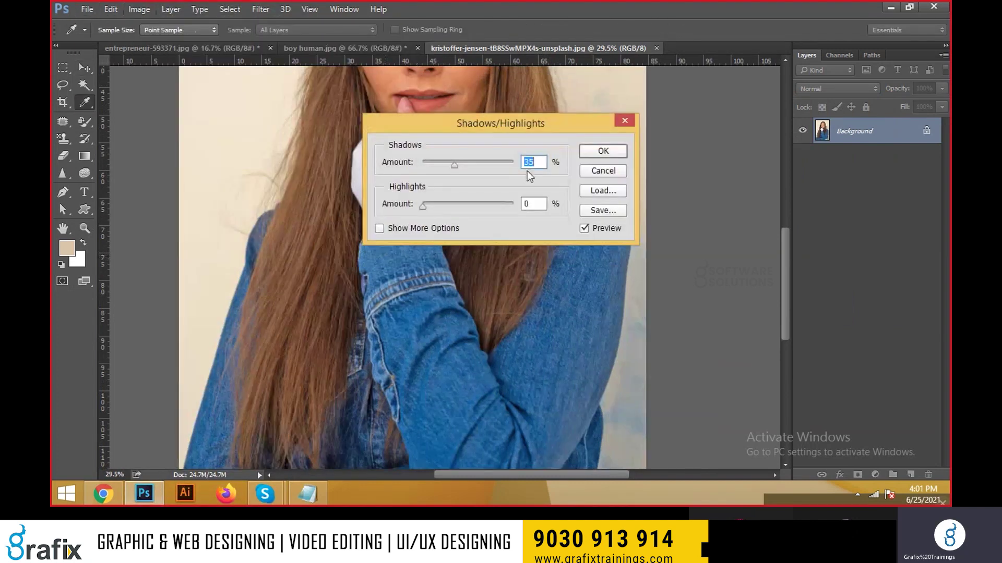
{"action": "left_click", "coordinate": [603, 152]}
{"action": "key", "text": "v"}
{"action": "scroll", "coordinate": [501, 244], "scroll_direction": "down", "scroll_amount": 3}
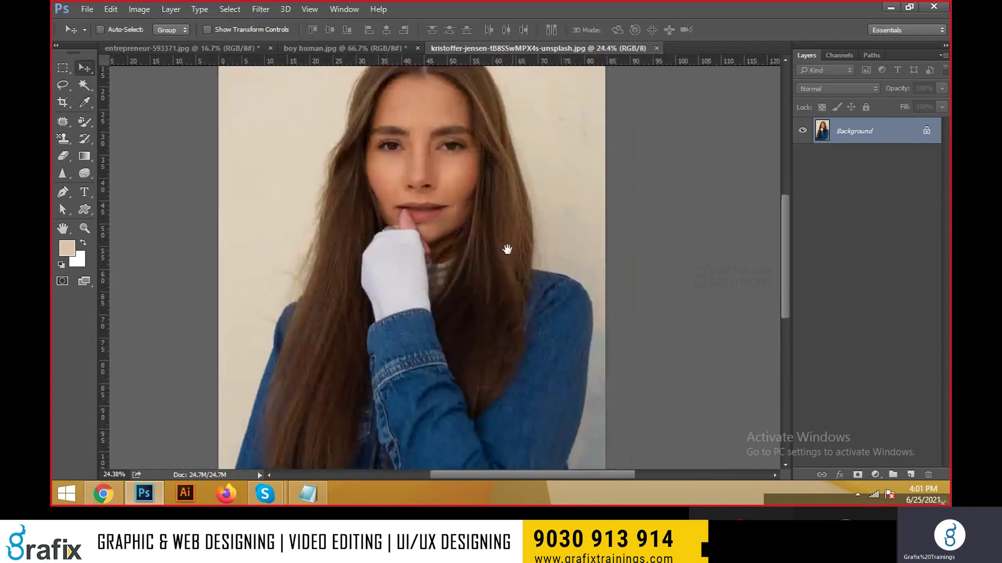
{"action": "scroll", "coordinate": [496, 240], "scroll_direction": "down", "scroll_amount": 2}
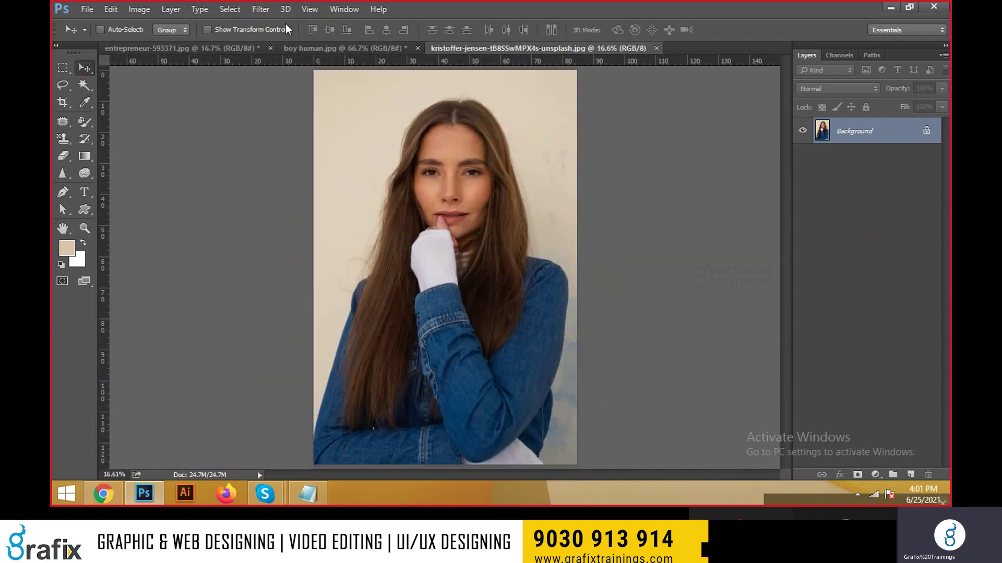
Reopen Shadows/Highlights, move it aside, remove the shadow brightening and discard it.
{"action": "left_click", "coordinate": [144, 7]}
{"action": "mouse_move", "coordinate": [157, 42]}
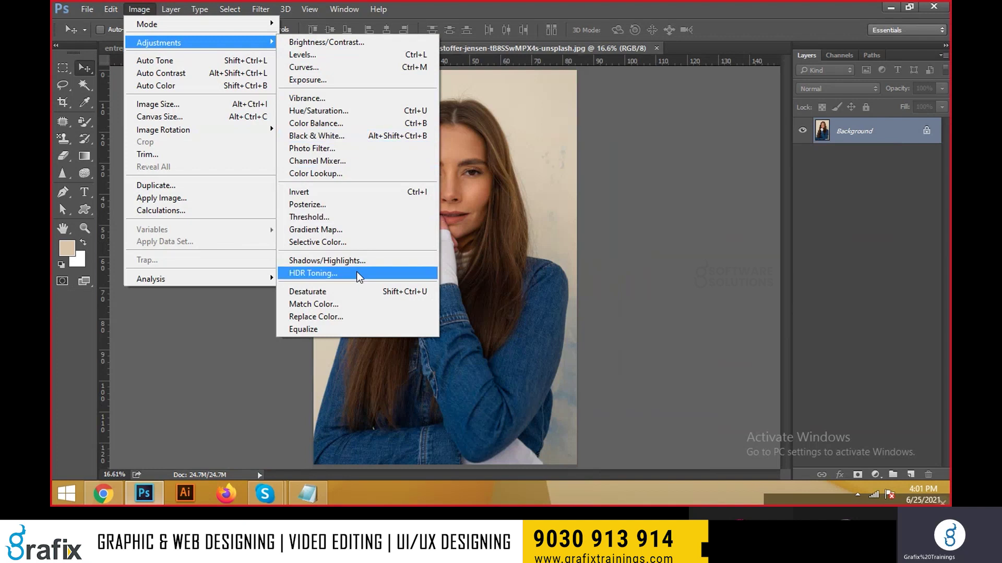
{"action": "left_click", "coordinate": [334, 260]}
{"action": "left_click_drag", "start_coordinate": [495, 119], "coordinate": [716, 123]}
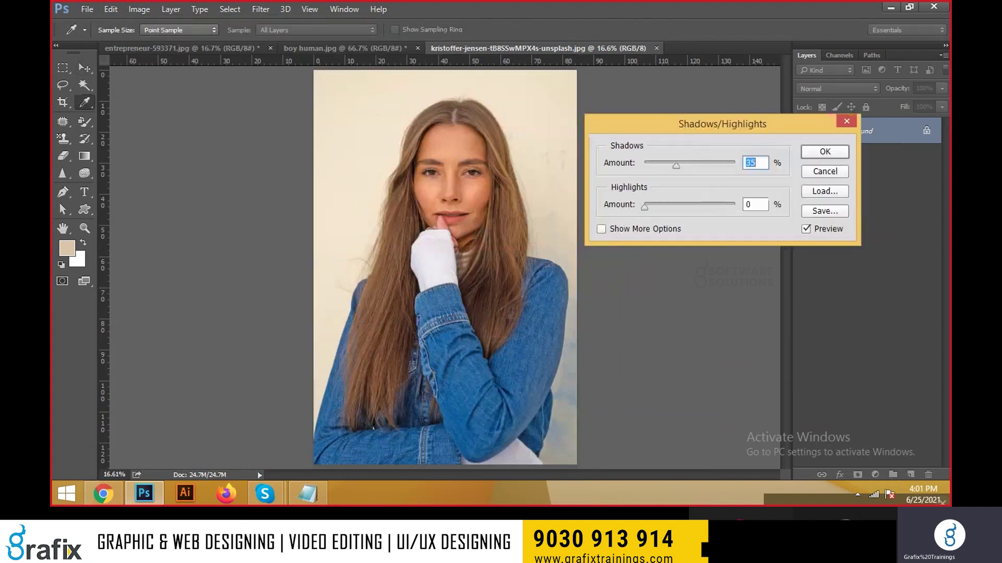
{"action": "mouse_move", "coordinate": [675, 164]}
{"action": "left_mouse_down"}
{"action": "mouse_move", "coordinate": [620, 166]}
{"action": "mouse_move", "coordinate": [675, 164]}
{"action": "left_mouse_up"}
{"action": "key", "text": "Escape"}
{"action": "key", "text": "v"}
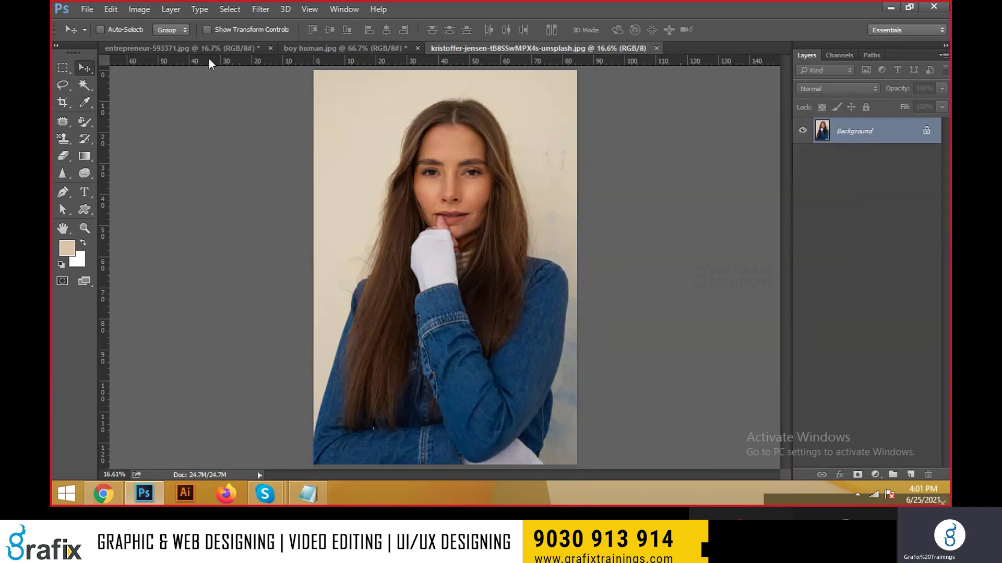
Reopen Shadows/Highlights and toggle Preview to compare the 35% shadow brightening.
{"action": "left_click", "coordinate": [148, 11]}
{"action": "mouse_move", "coordinate": [209, 42]}
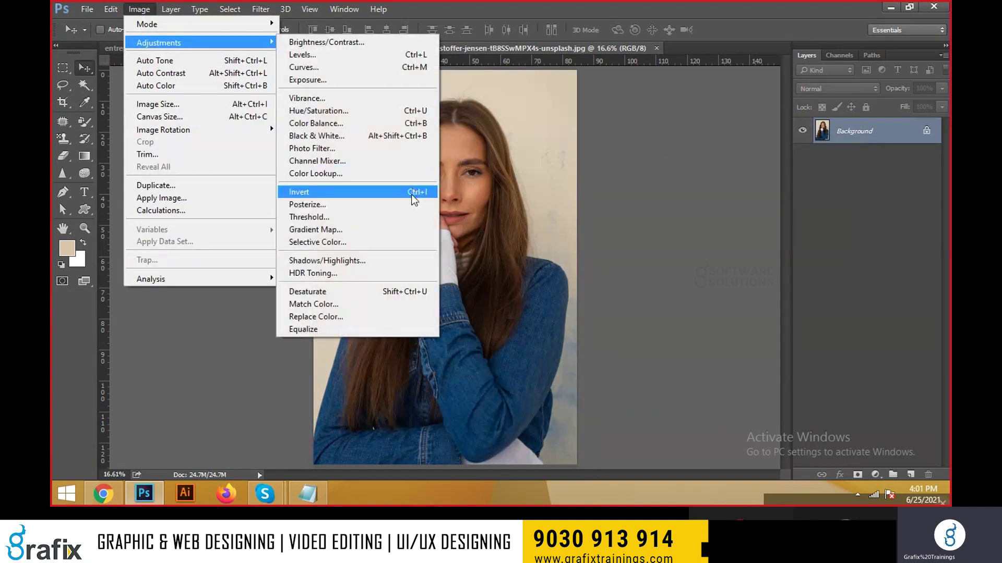
{"action": "left_click", "coordinate": [396, 260]}
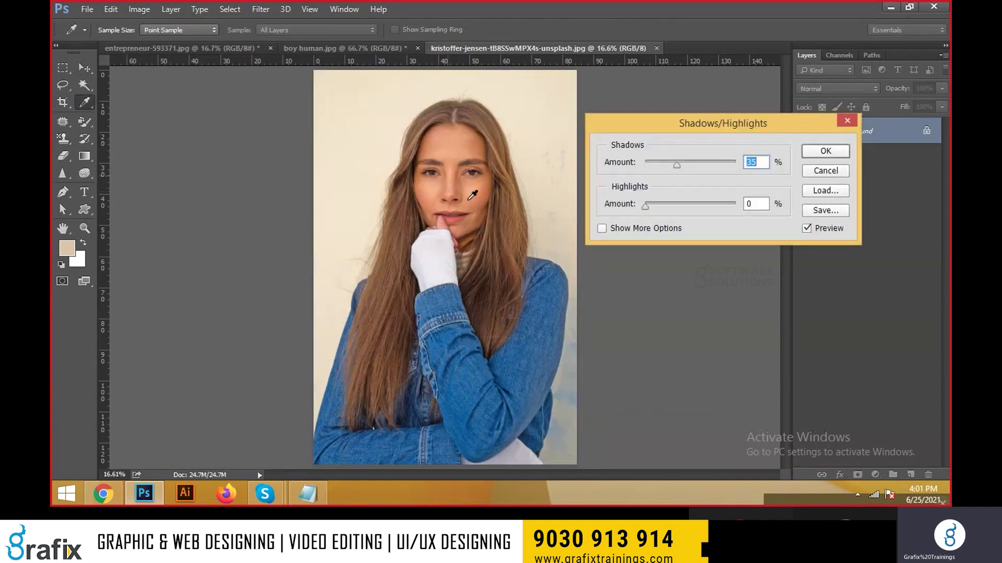
{"action": "left_click", "coordinate": [807, 229]}
{"action": "left_click", "coordinate": [819, 233]}
{"action": "left_click", "coordinate": [144, 10]}
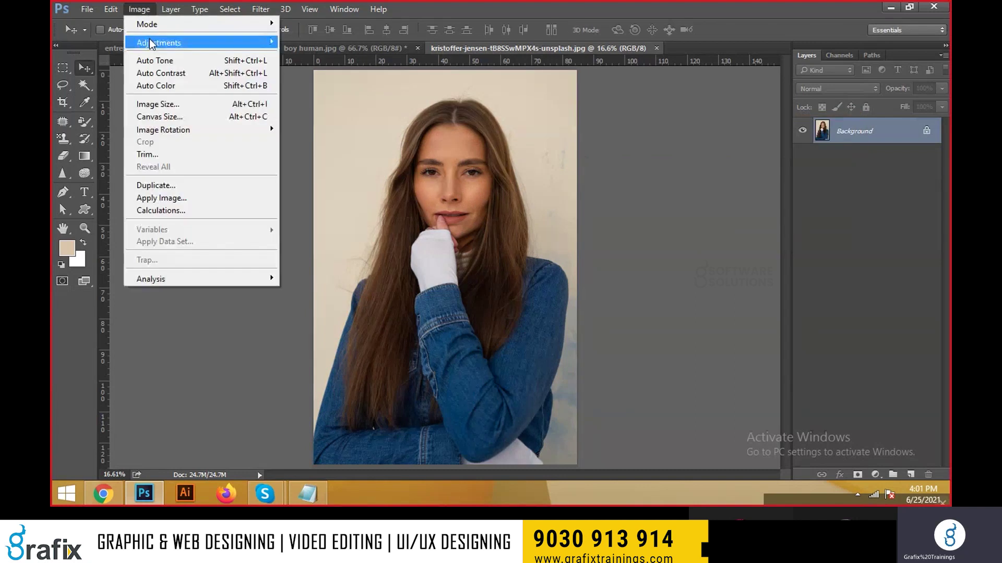
Open HDR Toning and set Radius 26 px, Gamma 1.04 and Exposure +0.68.
{"action": "mouse_move", "coordinate": [172, 42]}
{"action": "left_click", "coordinate": [324, 272]}
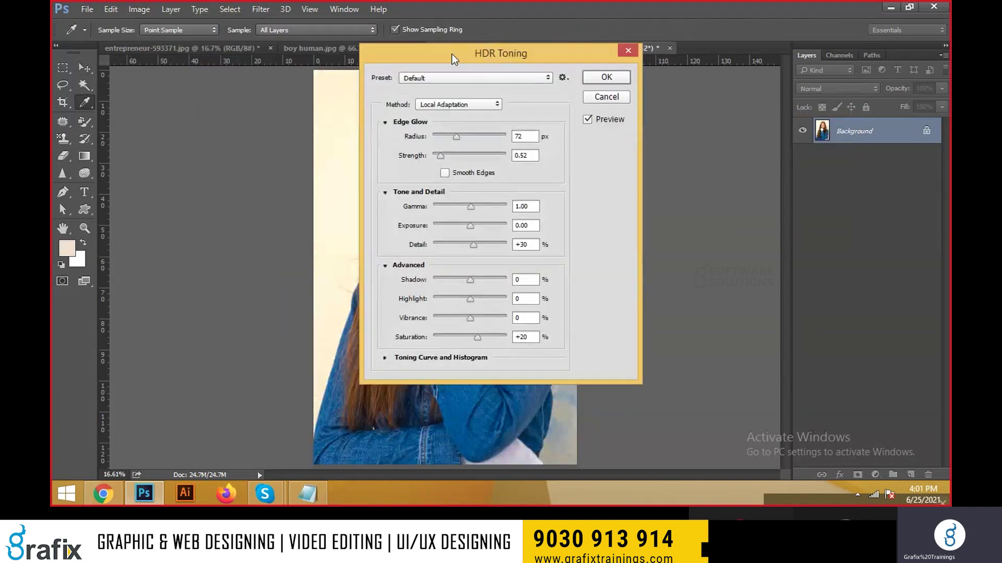
{"action": "left_click", "coordinate": [687, 196]}
{"action": "left_click", "coordinate": [699, 266]}
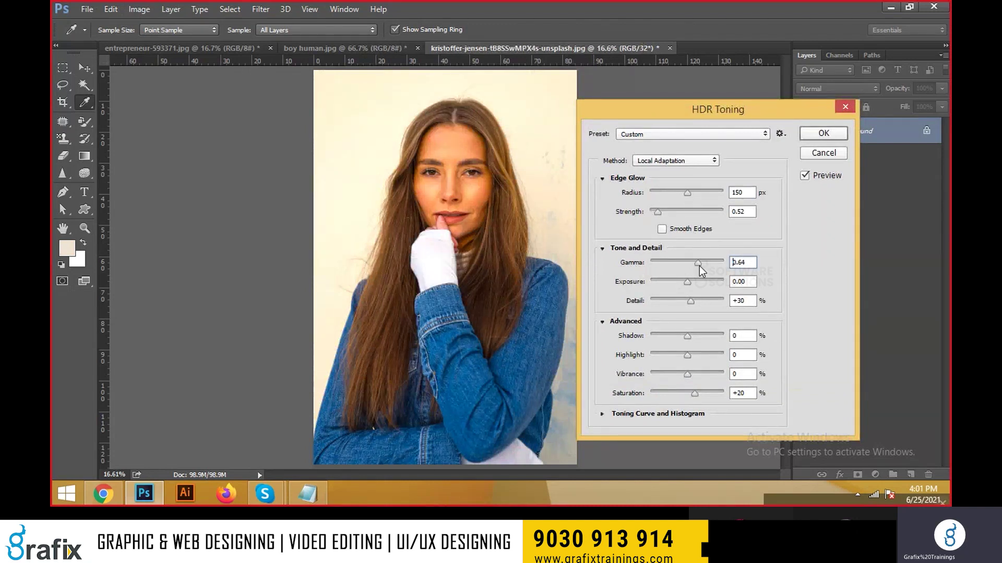
{"action": "left_click_drag", "start_coordinate": [688, 284], "coordinate": [700, 283]}
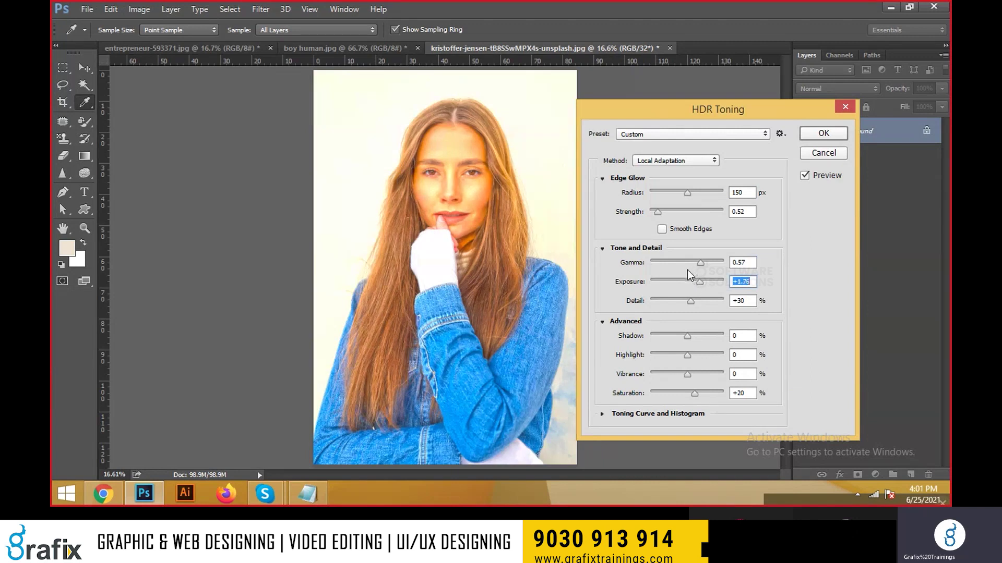
{"action": "left_click", "coordinate": [687, 263]}
{"action": "left_click", "coordinate": [671, 194]}
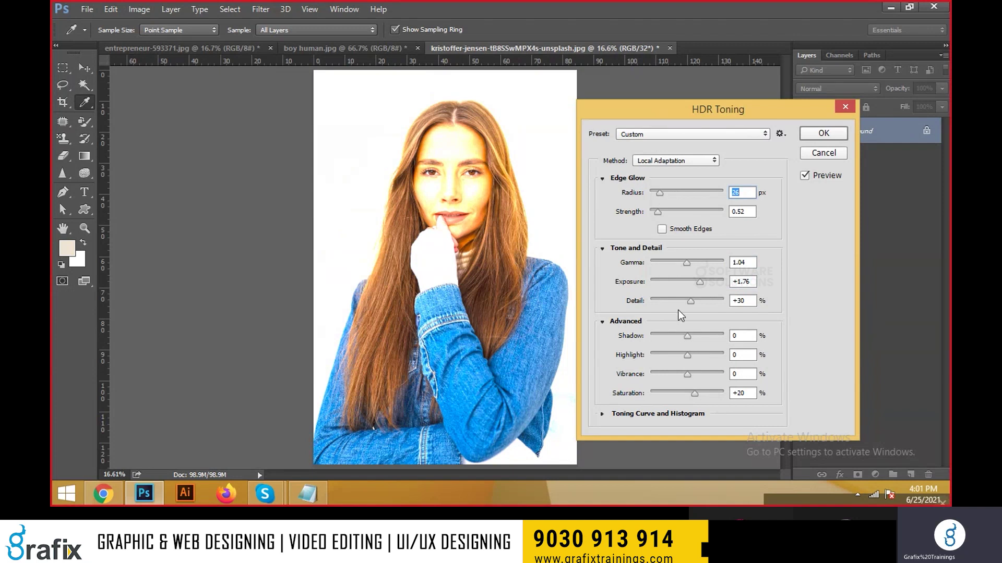
{"action": "left_click", "coordinate": [684, 282]}
{"action": "left_click_drag", "start_coordinate": [683, 282], "coordinate": [692, 282]}
Compare the HDR result with the original via Preview, then raise Detail to +224.
{"action": "left_click", "coordinate": [805, 176]}
{"action": "left_click", "coordinate": [805, 175]}
{"action": "left_click", "coordinate": [805, 176]}
{"action": "left_click", "coordinate": [805, 176]}
{"action": "left_click", "coordinate": [805, 176]}
{"action": "left_click", "coordinate": [805, 175]}
{"action": "left_click", "coordinate": [805, 176]}
{"action": "left_click", "coordinate": [808, 180]}
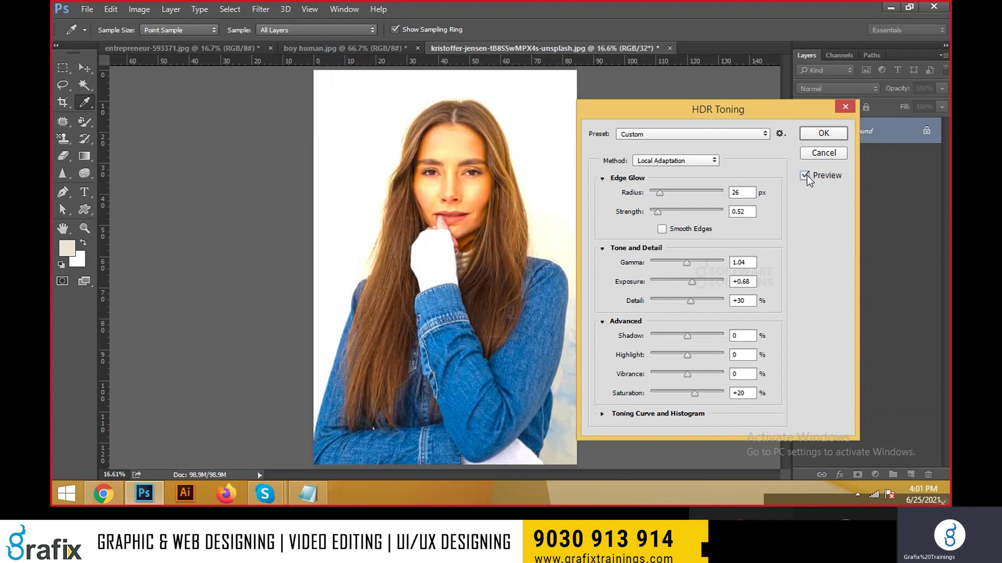
{"action": "left_click", "coordinate": [805, 176]}
{"action": "left_click", "coordinate": [805, 176]}
{"action": "left_click", "coordinate": [805, 176]}
{"action": "left_click", "coordinate": [805, 176]}
{"action": "left_click_drag", "start_coordinate": [694, 301], "coordinate": [715, 301]}
Set HDR Shadow -64, Highlight +50 and Detail -9, zoomed in on the face.
{"action": "left_click_drag", "start_coordinate": [695, 337], "coordinate": [701, 337]}
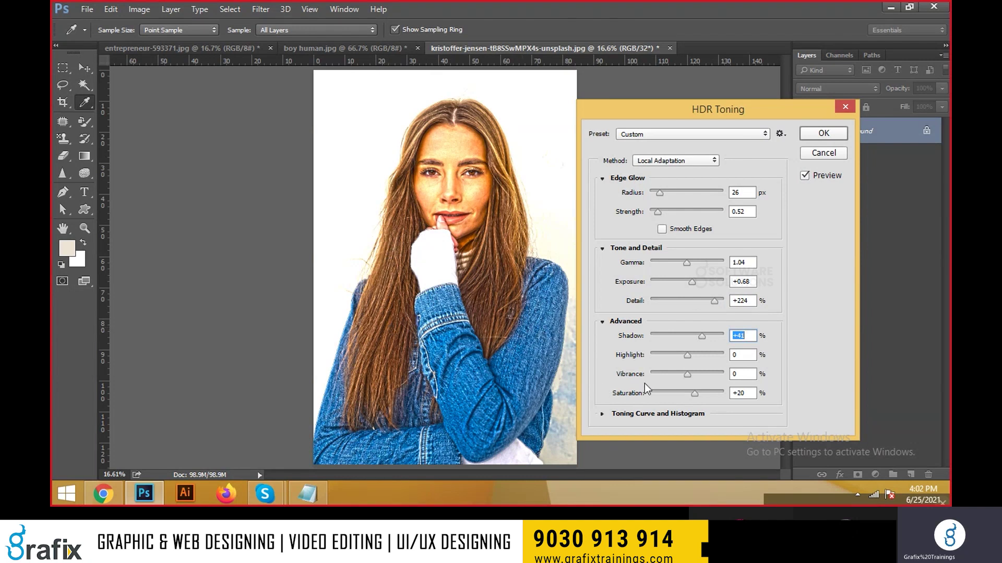
{"action": "left_click_drag", "start_coordinate": [689, 357], "coordinate": [670, 339]}
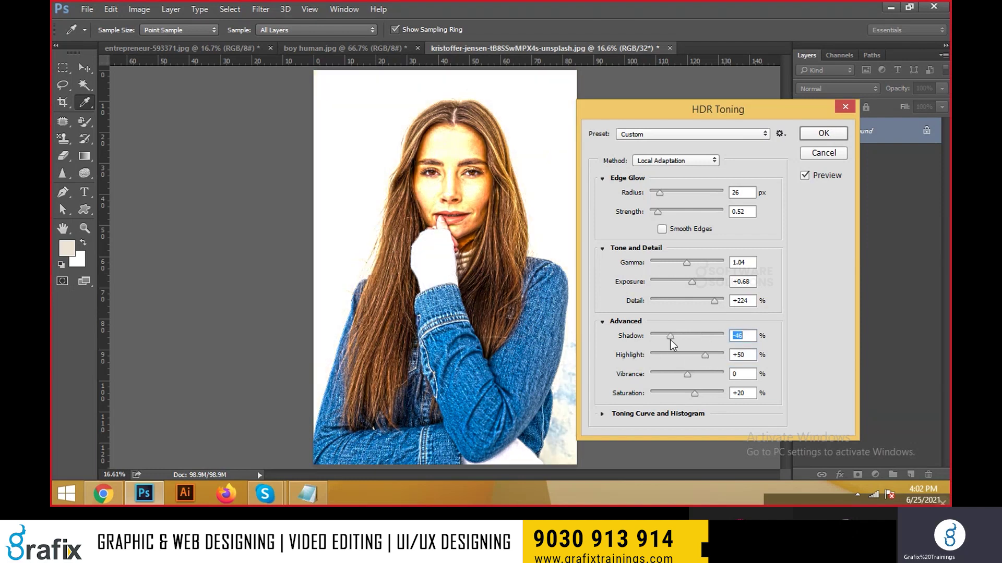
{"action": "left_click_drag", "start_coordinate": [713, 302], "coordinate": [659, 302]}
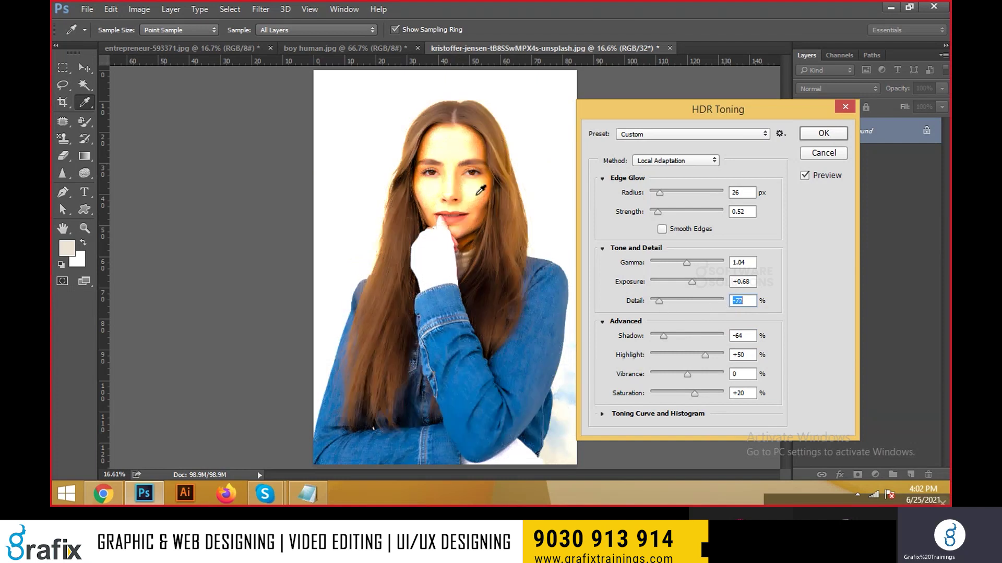
{"action": "key", "text": "ctrl+plus"}
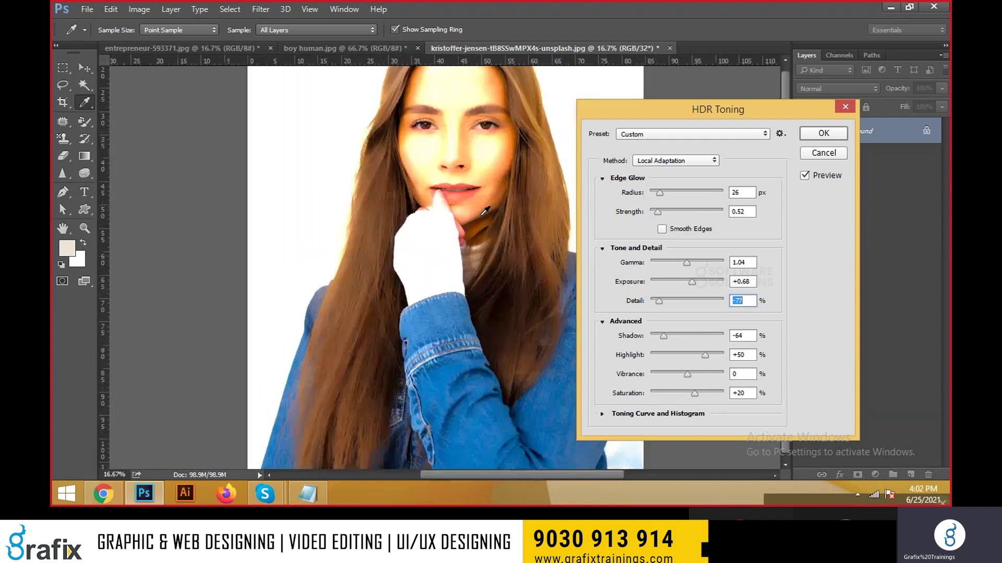
{"action": "key", "text": "ctrl+plus"}
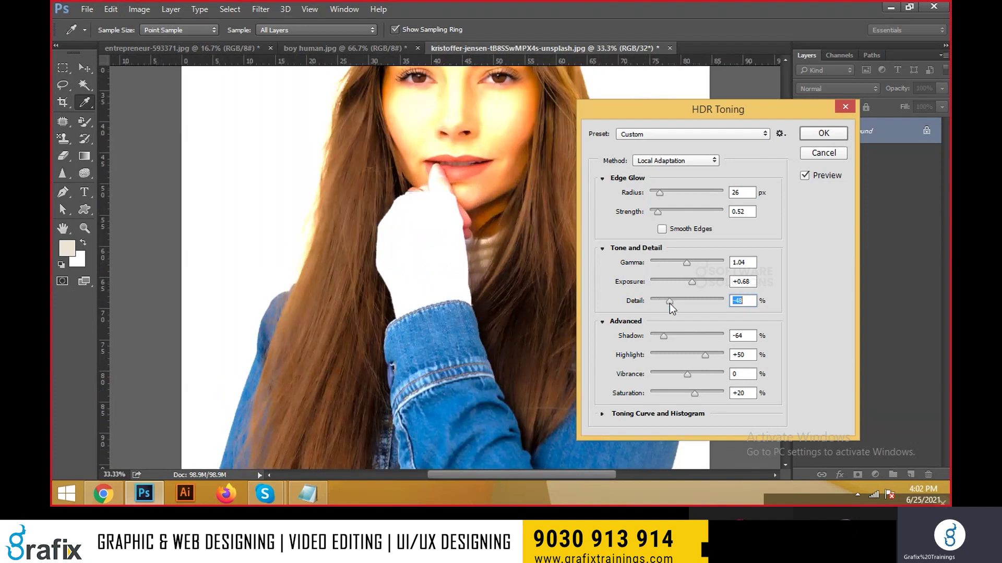
{"action": "left_click_drag", "start_coordinate": [683, 302], "coordinate": [686, 302]}
Set Vibrance +48 and Saturation +57 and apply the HDR toning.
{"action": "left_click_drag", "start_coordinate": [684, 376], "coordinate": [703, 377]}
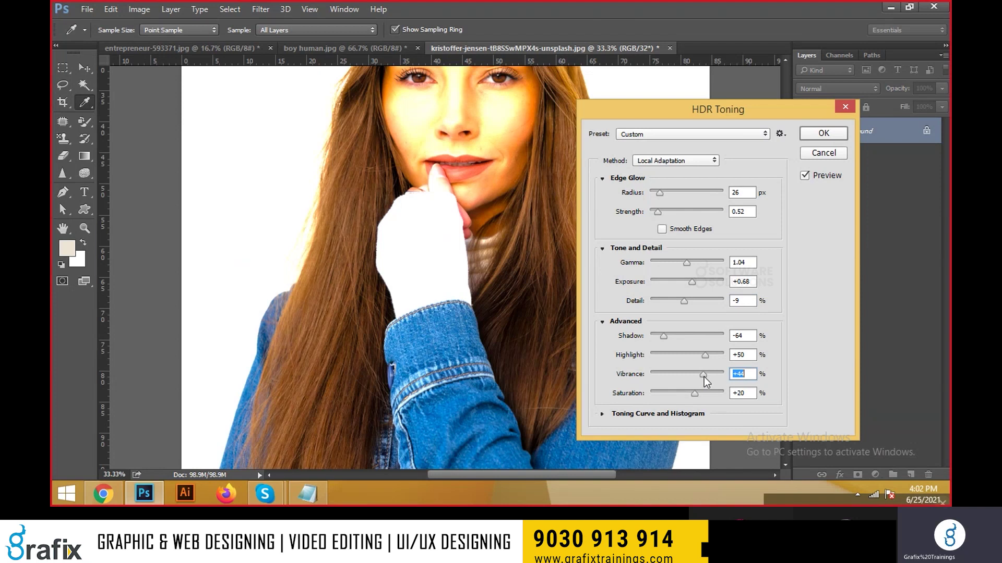
{"action": "left_click", "coordinate": [654, 374]}
{"action": "left_click_drag", "start_coordinate": [685, 373], "coordinate": [683, 396]}
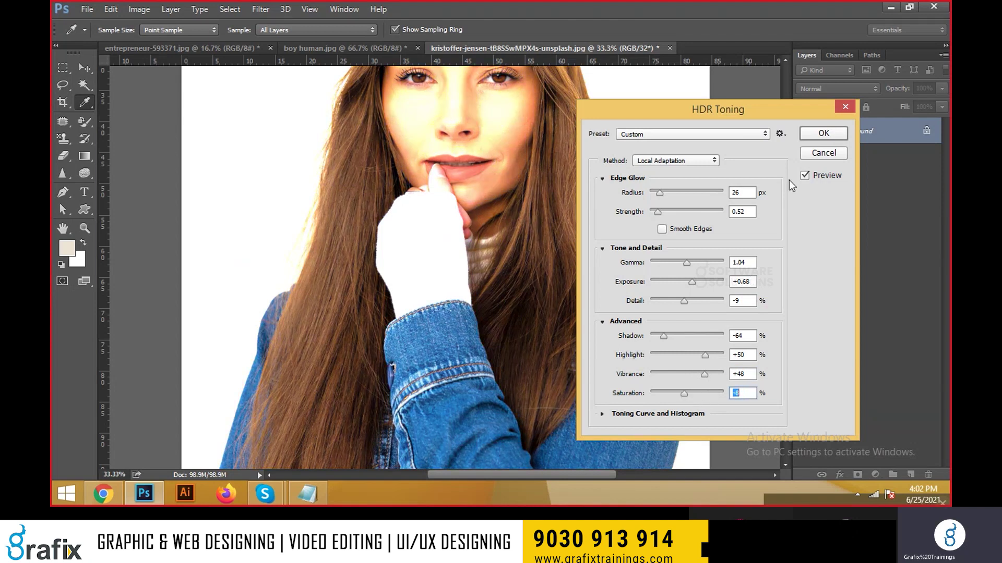
{"action": "left_click", "coordinate": [819, 137]}
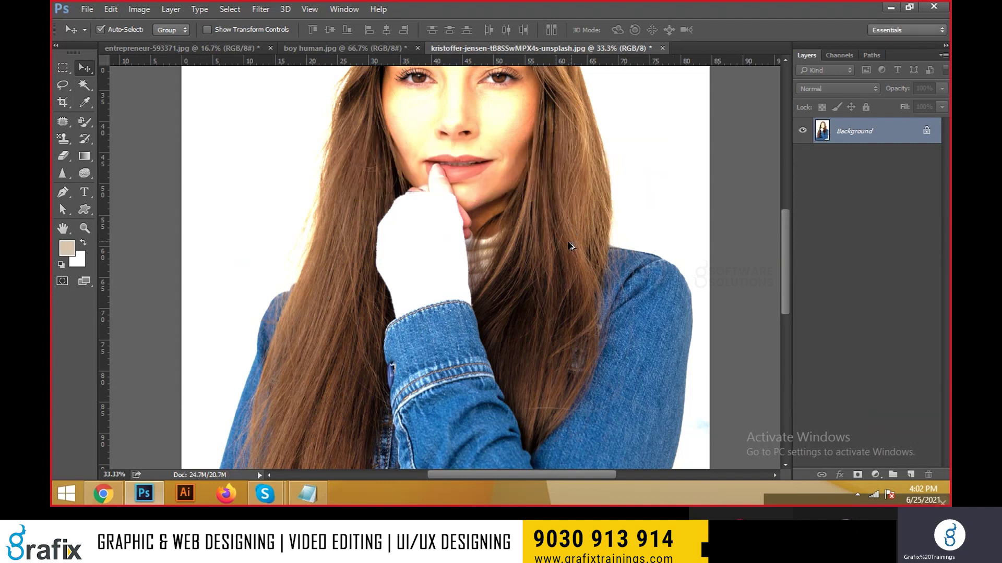
Compare the portrait with and without the HDR toning using Ctrl+Z.
{"action": "scroll", "coordinate": [571, 246], "scroll_direction": "down", "scroll_amount": 2}
{"action": "left_click_drag", "start_coordinate": [520, 234], "coordinate": [520, 262]}
{"action": "key", "text": "ctrl+z"}
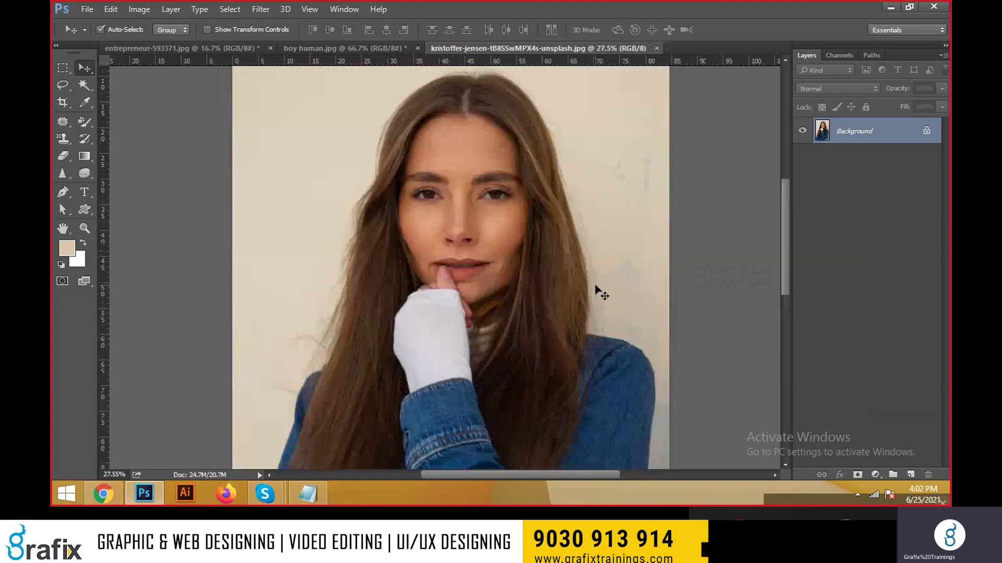
{"action": "key", "text": "ctrl+z"}
{"action": "key", "text": "ctrl+z"}
{"action": "key", "text": "ctrl+z"}
{"action": "key", "text": "ctrl+z"}
{"action": "key", "text": "ctrl+z"}
{"action": "key", "text": "ctrl+z"}
{"action": "key", "text": "ctrl+z"}
{"action": "key", "text": "ctrl+z"}
{"action": "key", "text": "ctrl+z"}
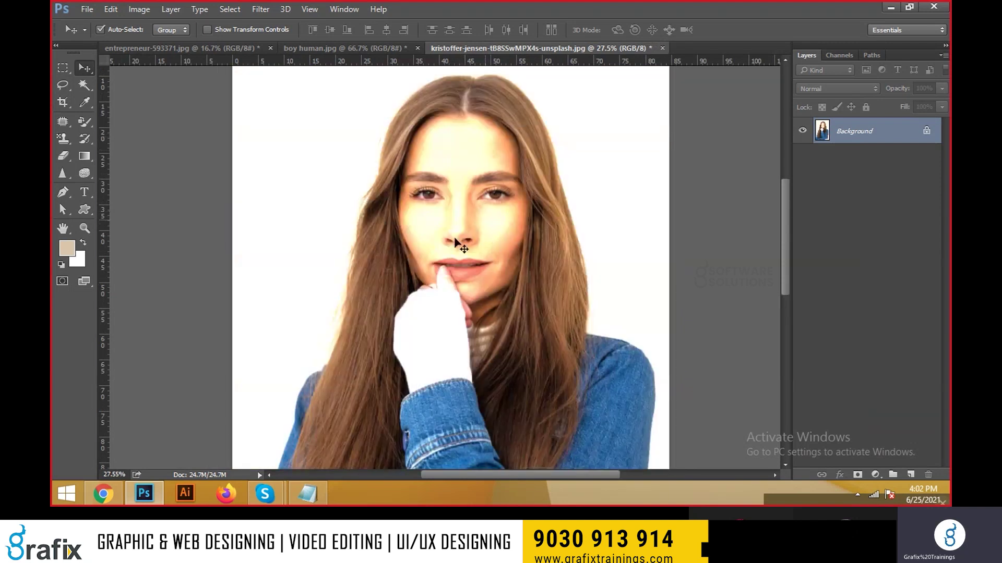
{"action": "key", "text": "ctrl+z"}
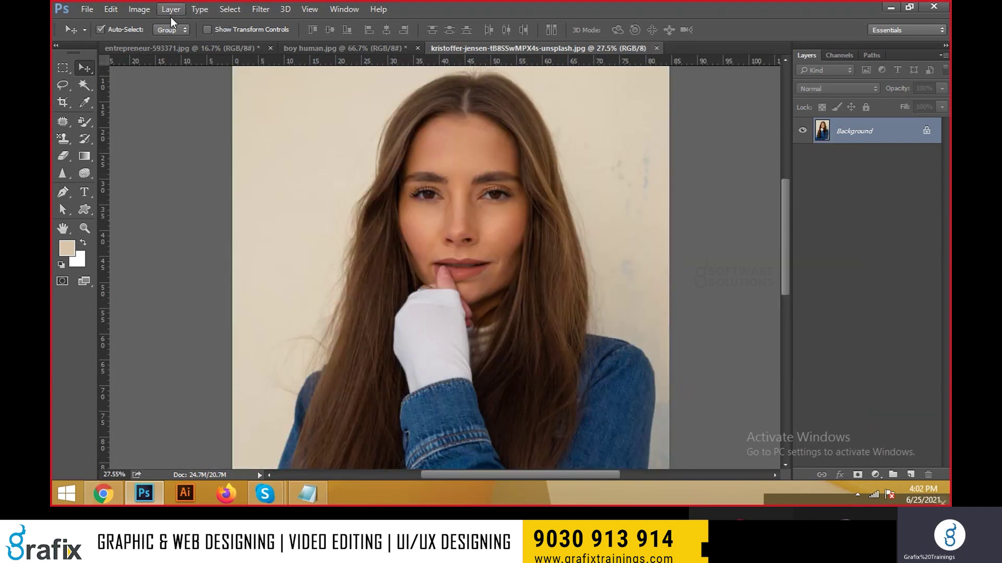
Desaturate the portrait to grayscale, fit it in the window, and compare before and after.
{"action": "left_click", "coordinate": [140, 9]}
{"action": "mouse_move", "coordinate": [169, 44]}
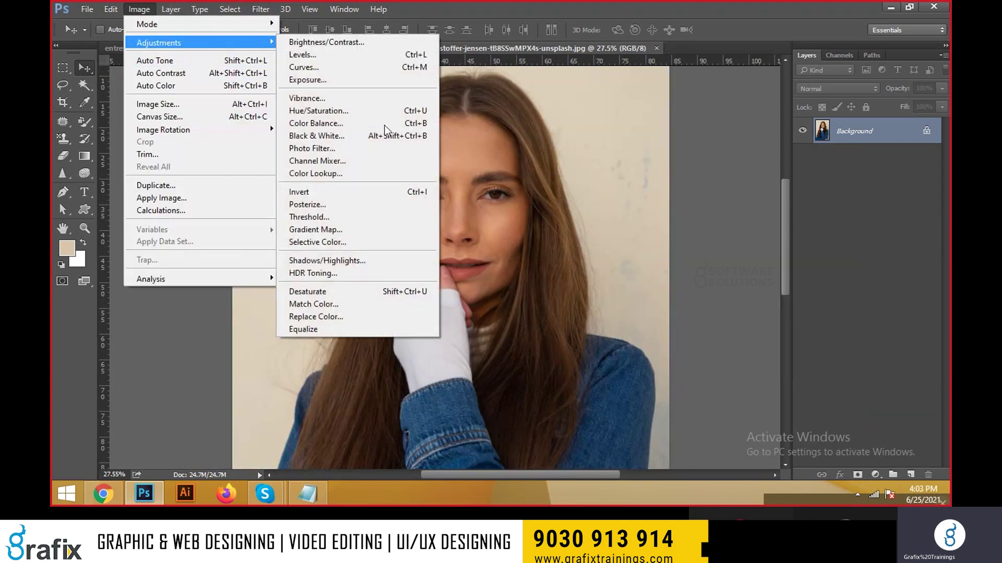
{"action": "left_click", "coordinate": [368, 291]}
{"action": "key", "text": "ctrl+0"}
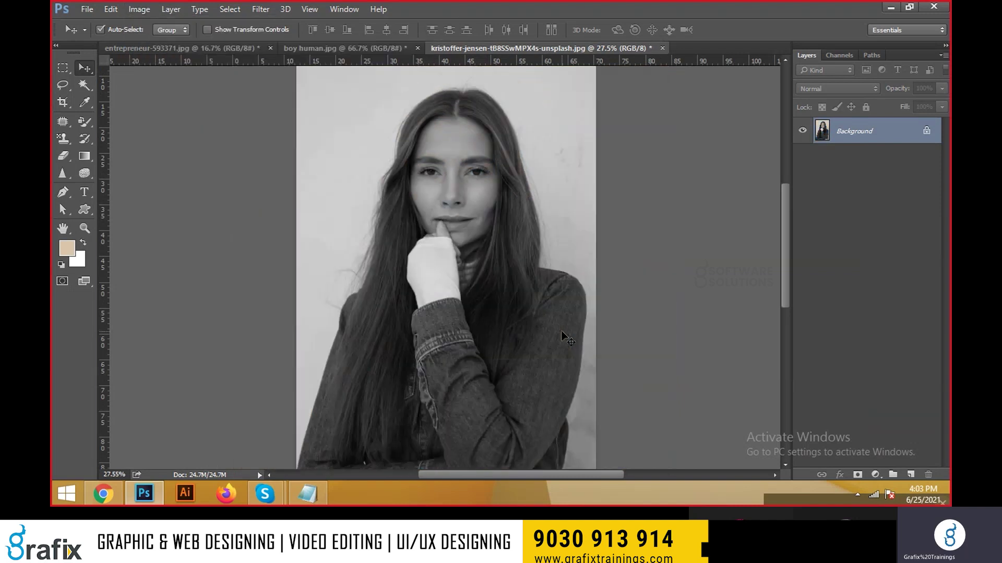
{"action": "key", "text": "ctrl+z"}
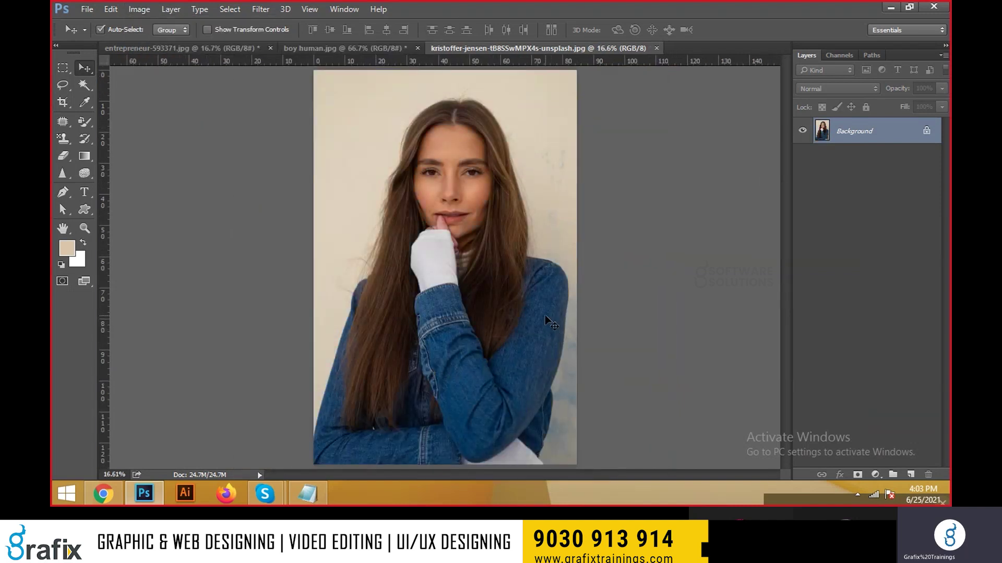
{"action": "key", "text": "ctrl+z"}
Add the line 'ctrl+shift+u = Black & White' to the Notepad notes, then return to Photoshop.
{"action": "key", "text": "alt+Tab"}
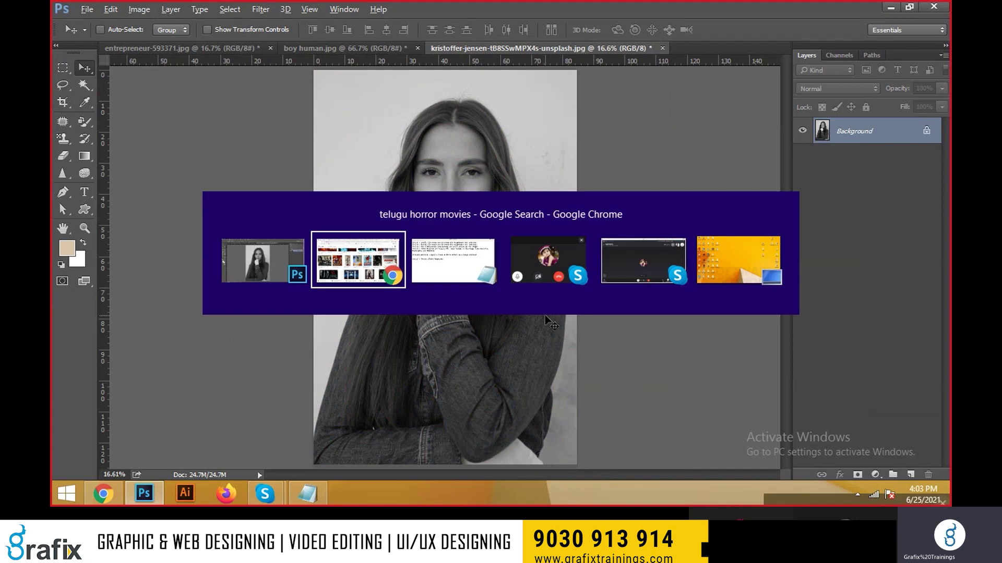
{"action": "key", "text": "alt+Tab"}
{"action": "key", "text": "Tab"}
{"action": "key", "text": "Return"}
{"action": "key", "text": "Return"}
{"action": "type", "text": "ctrl+shi"}
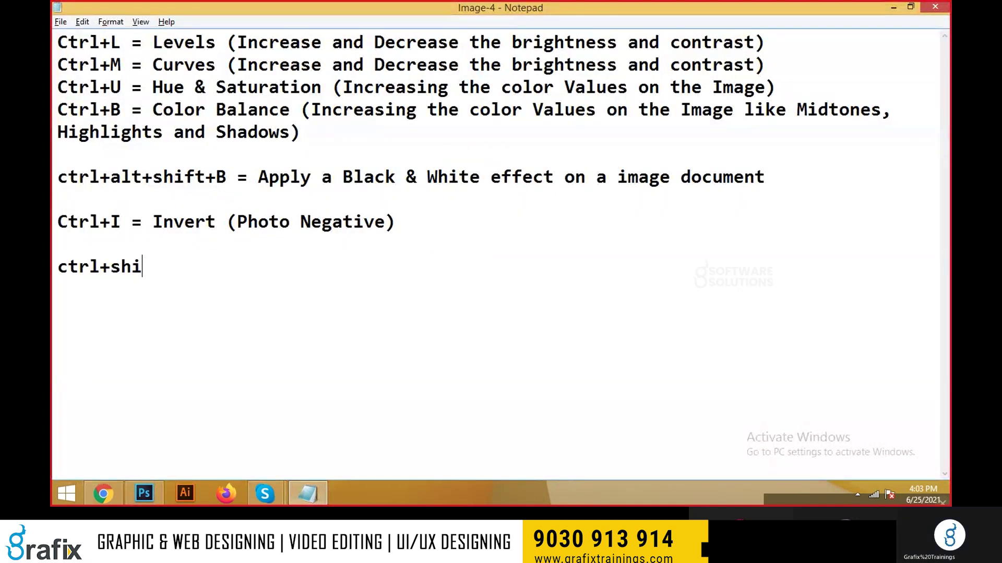
{"action": "type", "text": "ft+u = "}
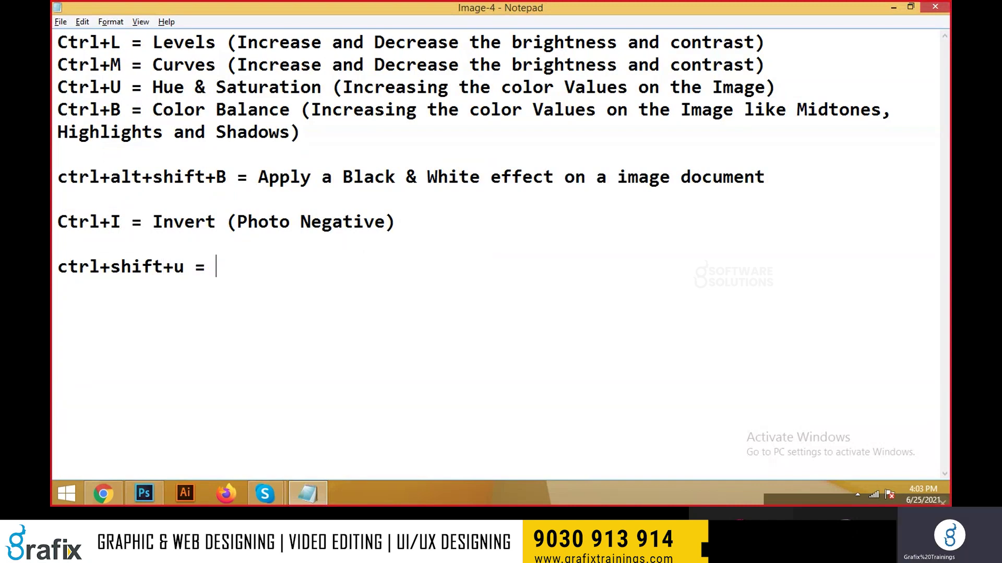
{"action": "type", "text": "Black & White"}
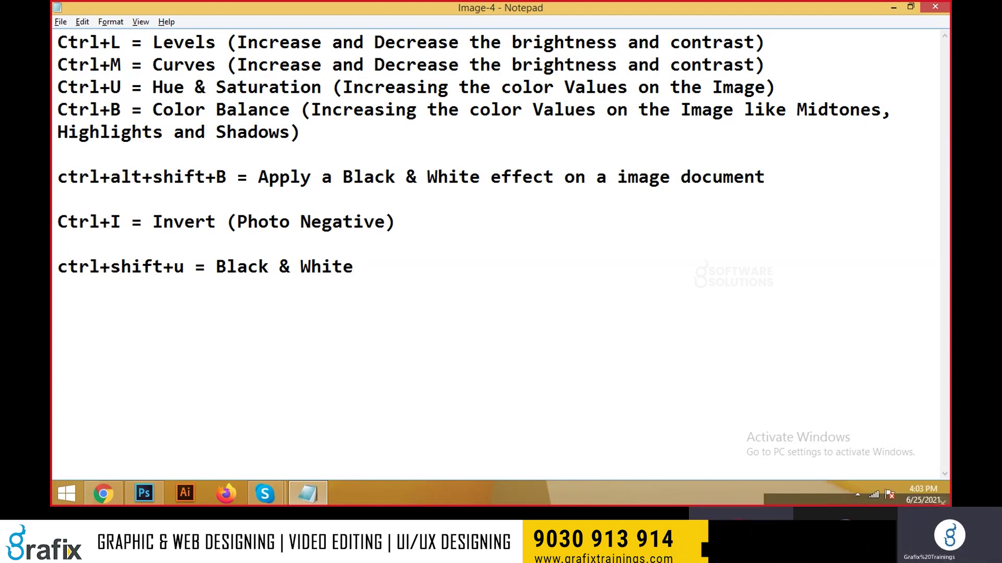
{"action": "key", "text": "alt+Tab"}
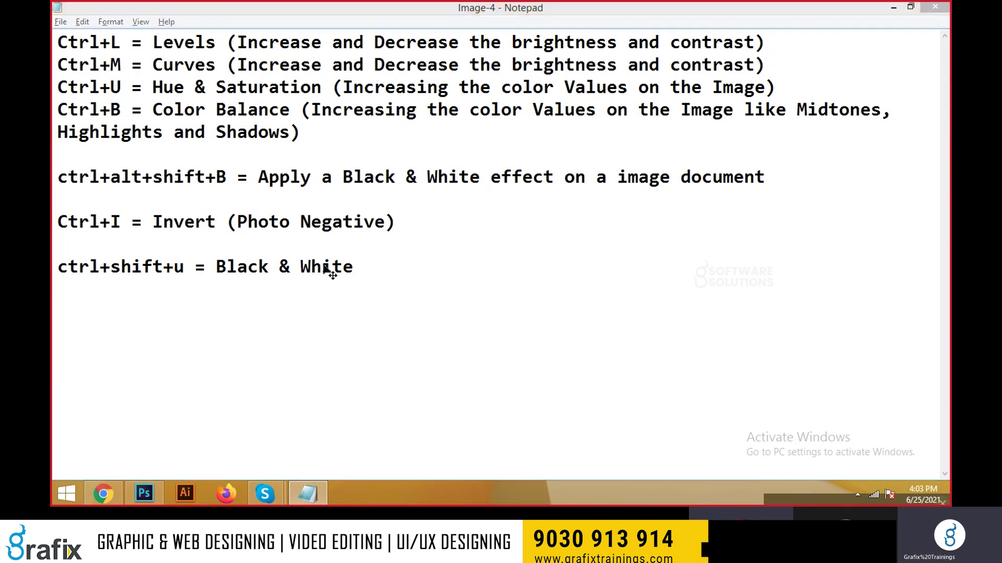
Undo the Desaturate to bring the portrait back to colour.
{"action": "left_click", "coordinate": [135, 10]}
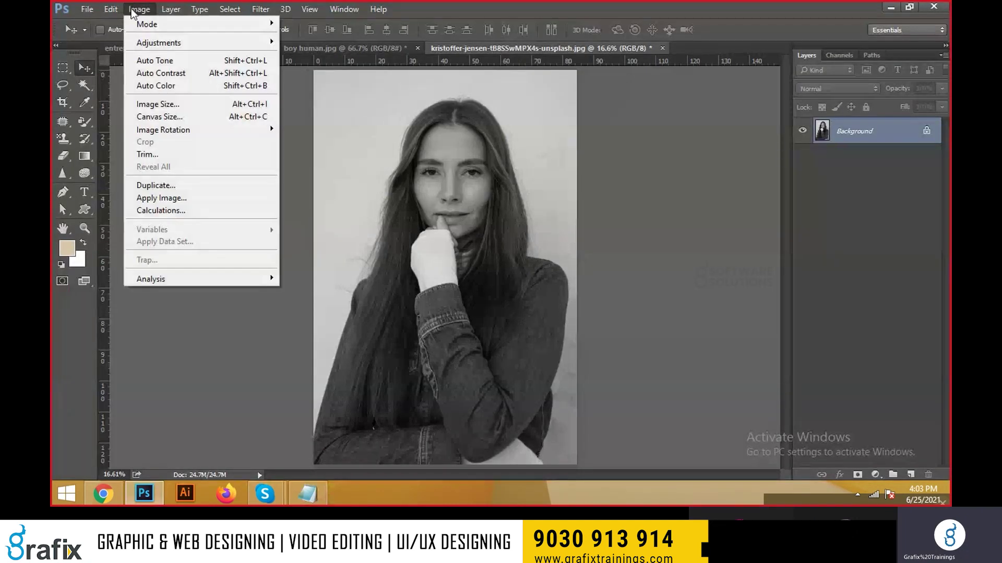
{"action": "mouse_move", "coordinate": [158, 42]}
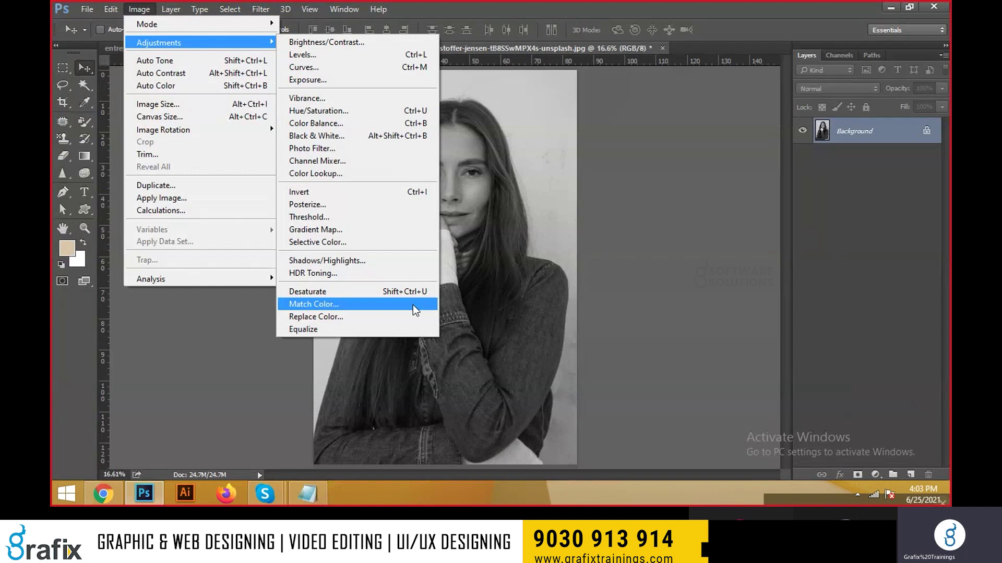
{"action": "left_click", "coordinate": [533, 281]}
{"action": "key", "text": "ctrl+z"}
Open Match Color and adjust Luminance to 155, Fade to 96 and Color Intensity.
{"action": "left_click", "coordinate": [139, 10]}
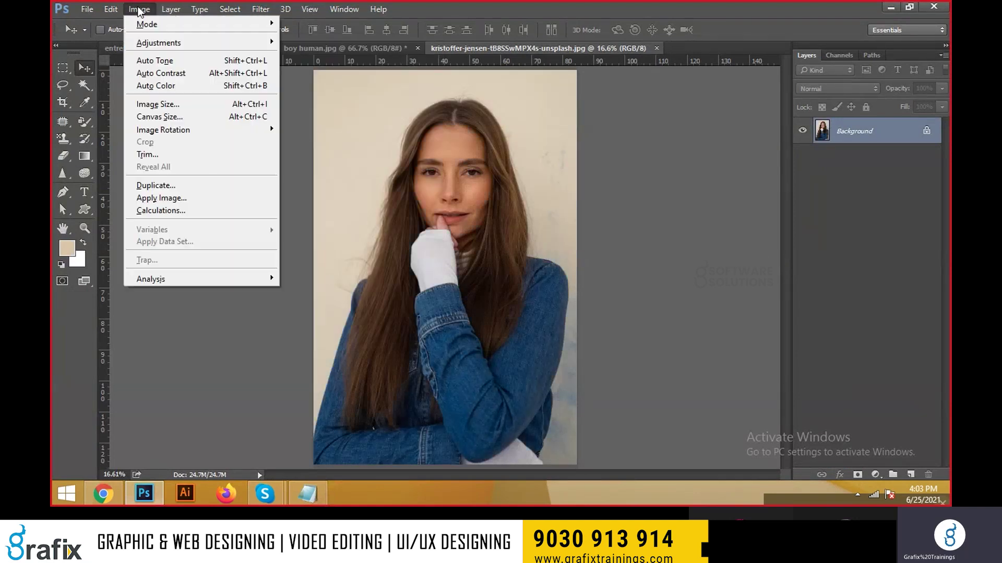
{"action": "mouse_move", "coordinate": [164, 43]}
{"action": "left_click", "coordinate": [337, 299]}
{"action": "left_click_drag", "start_coordinate": [574, 45], "coordinate": [798, 45]}
{"action": "left_click_drag", "start_coordinate": [689, 146], "coordinate": [722, 179]}
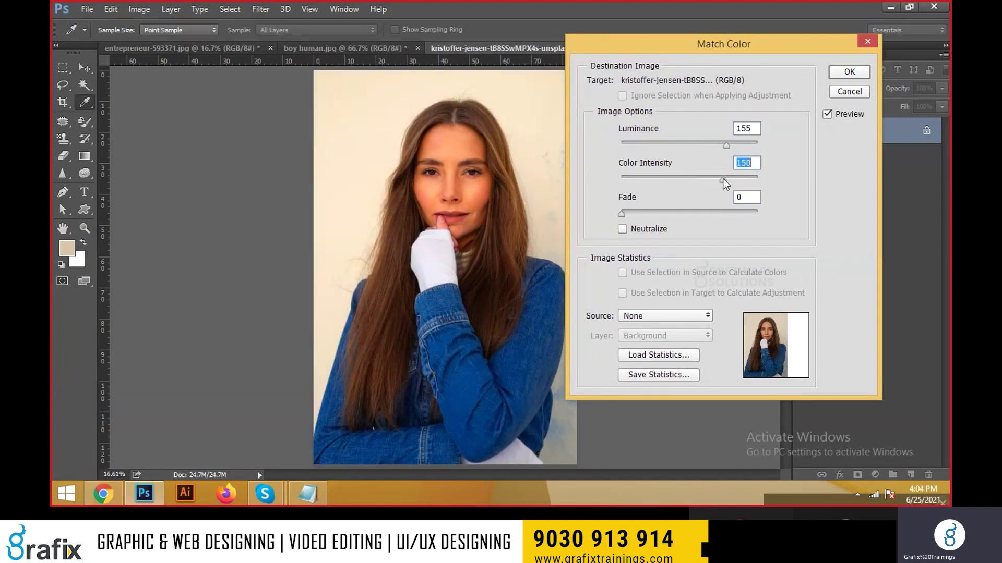
{"action": "left_click_drag", "start_coordinate": [653, 212], "coordinate": [754, 214]}
{"action": "left_click_drag", "start_coordinate": [723, 178], "coordinate": [726, 144]}
Toggle Preview to compare the Match Color result, then close the dialog.
{"action": "left_click", "coordinate": [841, 118]}
{"action": "left_click", "coordinate": [841, 118]}
{"action": "left_click", "coordinate": [841, 118]}
{"action": "left_click", "coordinate": [841, 118]}
{"action": "left_click", "coordinate": [841, 118]}
{"action": "left_click", "coordinate": [841, 118]}
{"action": "left_click", "coordinate": [841, 118]}
{"action": "left_click", "coordinate": [841, 118]}
{"action": "left_click", "coordinate": [849, 72]}
{"action": "left_click", "coordinate": [140, 9]}
{"action": "mouse_move", "coordinate": [156, 42]}
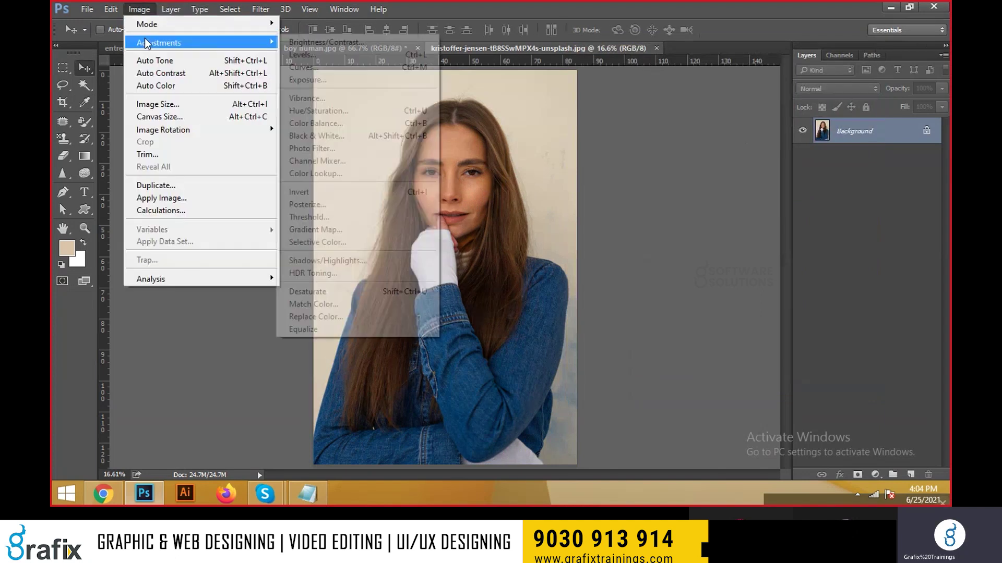
{"action": "left_click", "coordinate": [349, 320]}
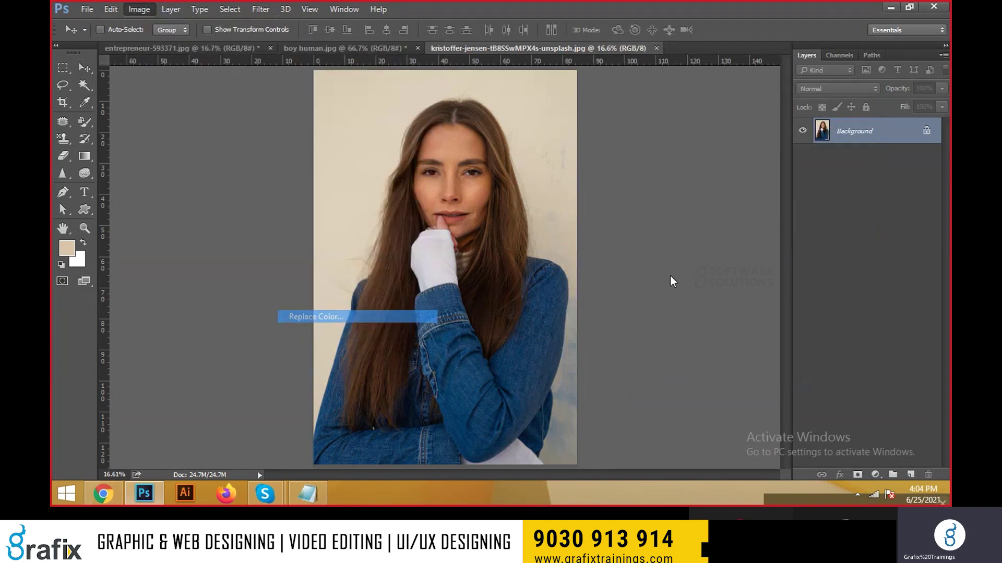
{"action": "left_click_drag", "start_coordinate": [442, 58], "coordinate": [674, 68]}
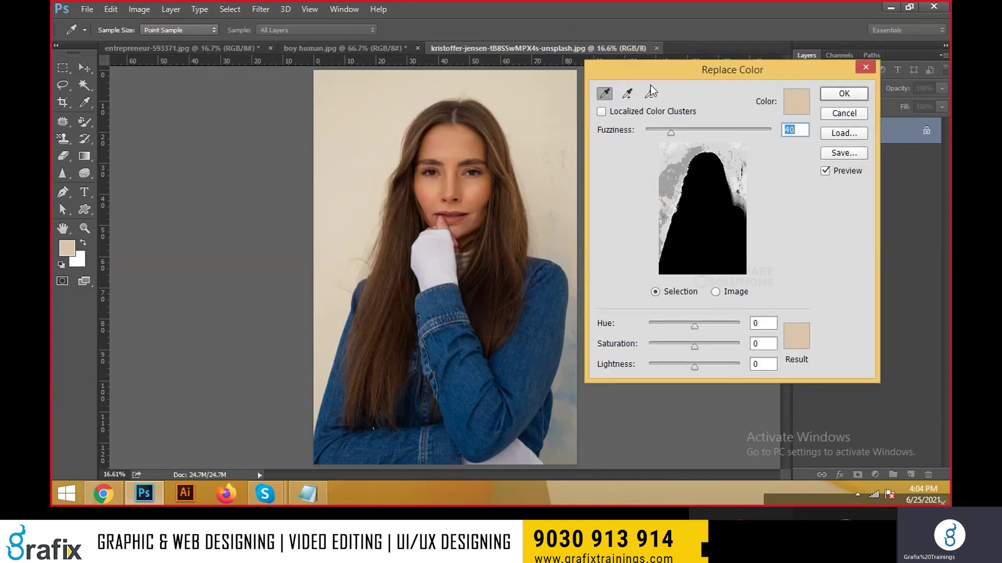
{"action": "left_click", "coordinate": [534, 345]}
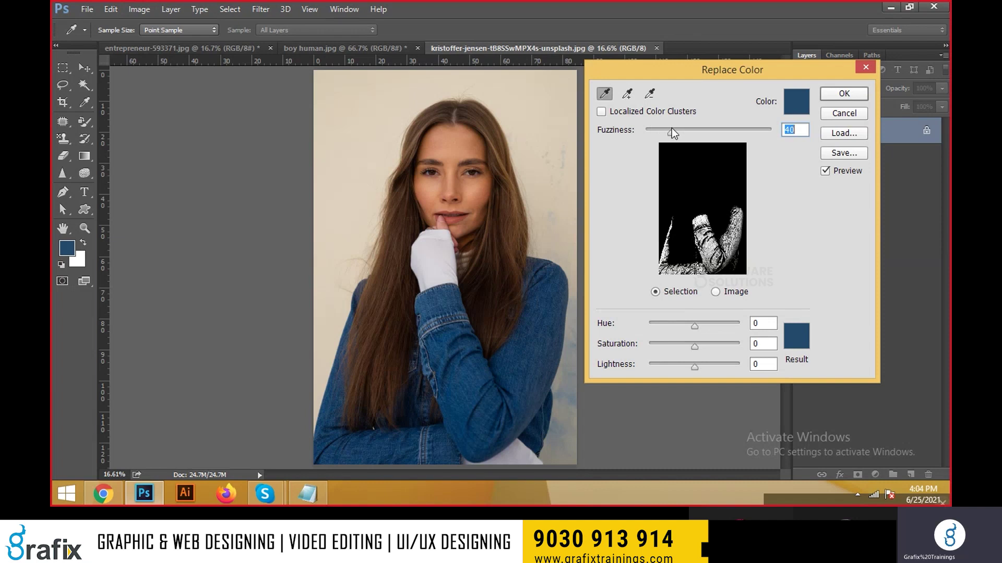
{"action": "left_click", "coordinate": [528, 325]}
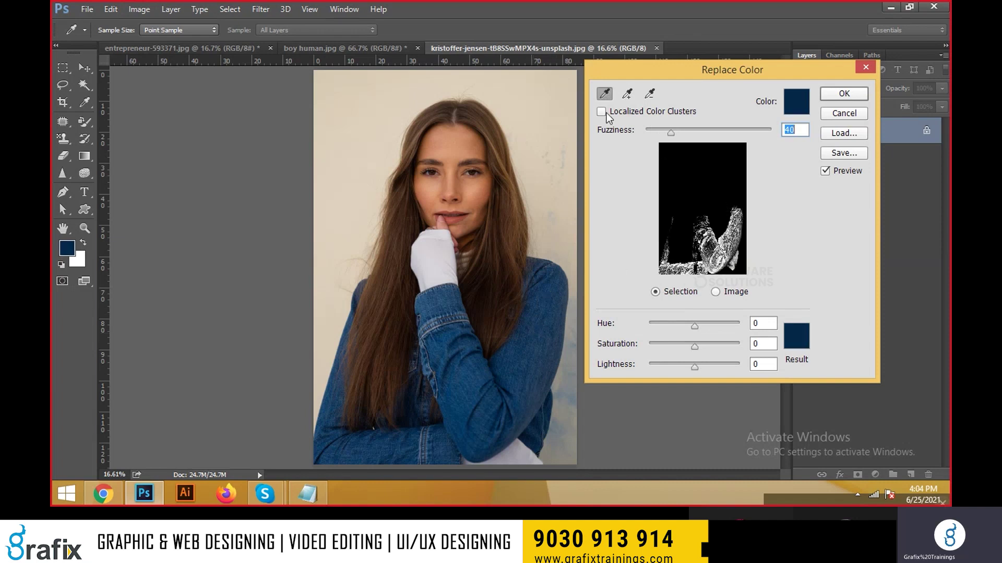
{"action": "left_click", "coordinate": [533, 328]}
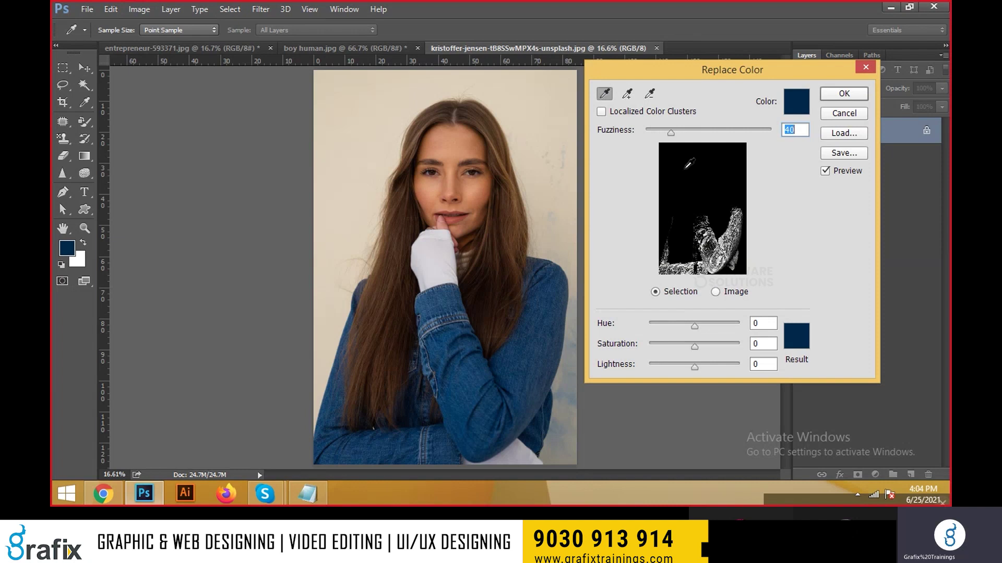
{"action": "key", "text": "Escape"}
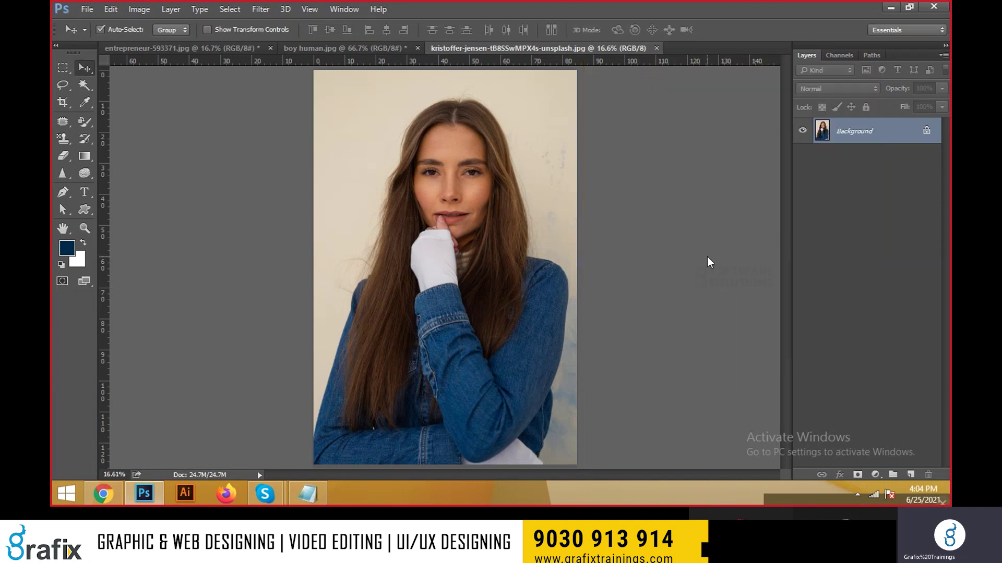
{"action": "key", "text": "ctrl+o"}
Browse the Damaged Photos, Have to work and Images folders in the Open dialog looking for the photo.
{"action": "left_click", "coordinate": [482, 195]}
{"action": "scroll", "coordinate": [480, 210], "scroll_direction": "down", "scroll_amount": 5}
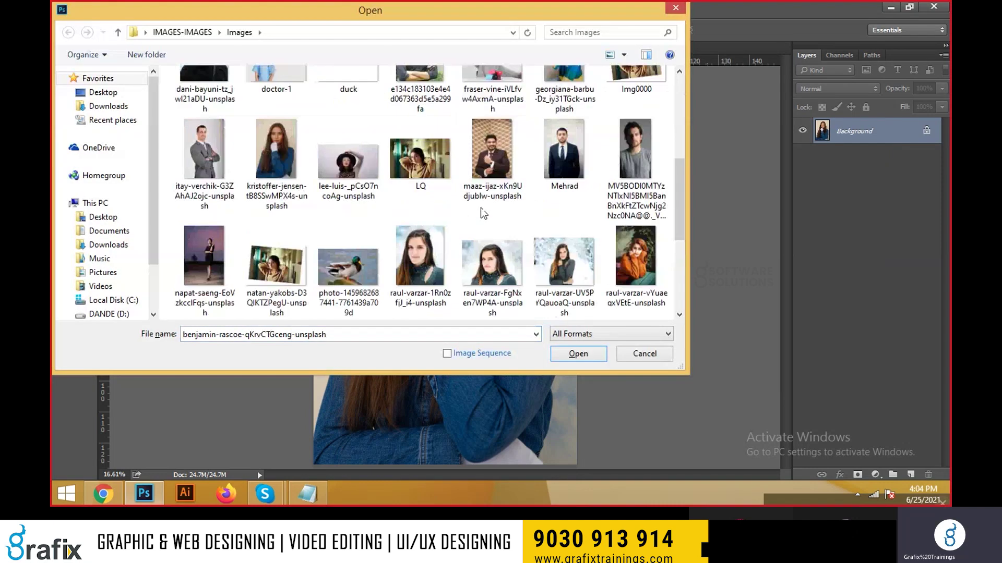
{"action": "scroll", "coordinate": [621, 265], "scroll_direction": "down", "scroll_amount": 3}
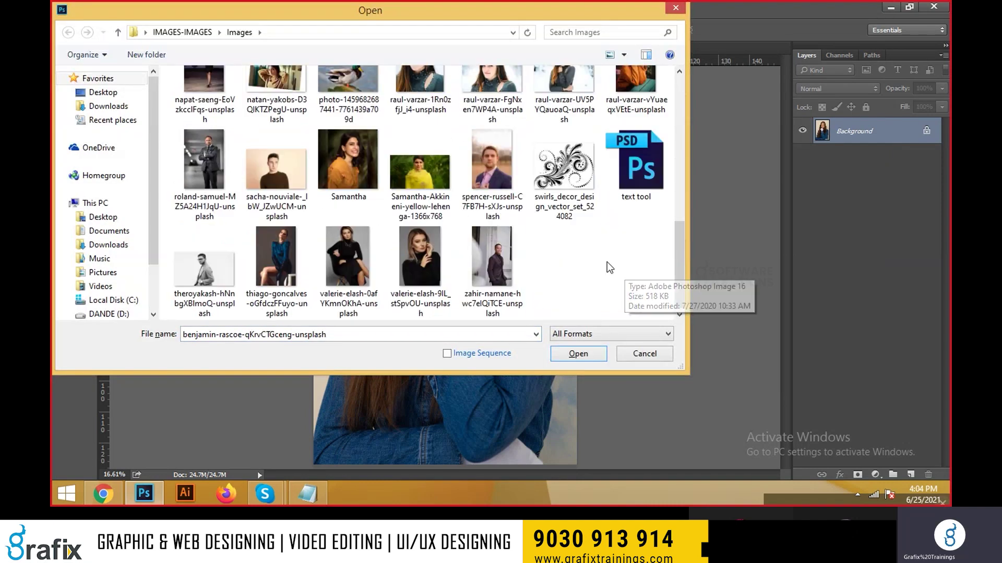
{"action": "scroll", "coordinate": [536, 242], "scroll_direction": "up", "scroll_amount": 6}
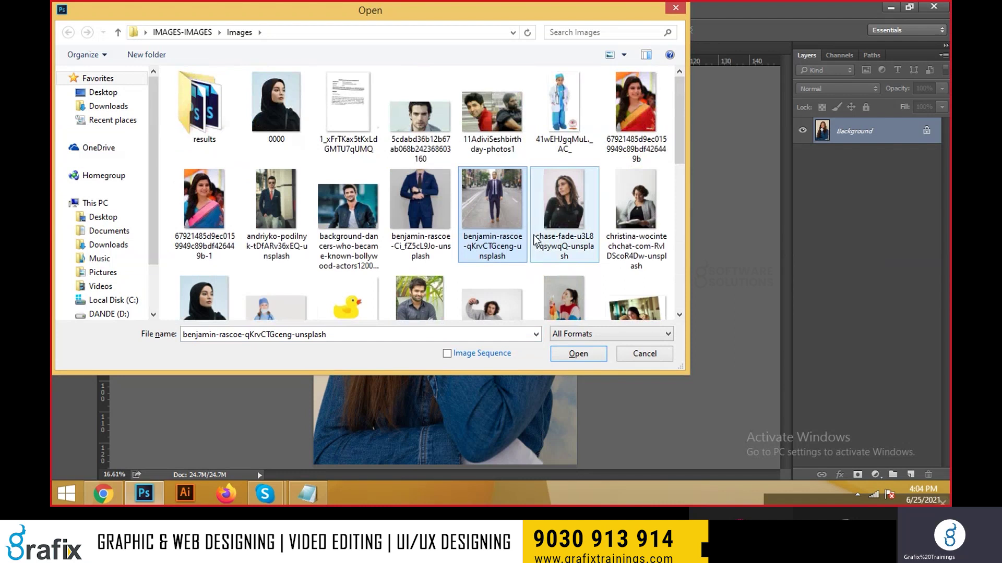
{"action": "key", "text": "alt+Up"}
{"action": "double_click", "coordinate": [422, 125]}
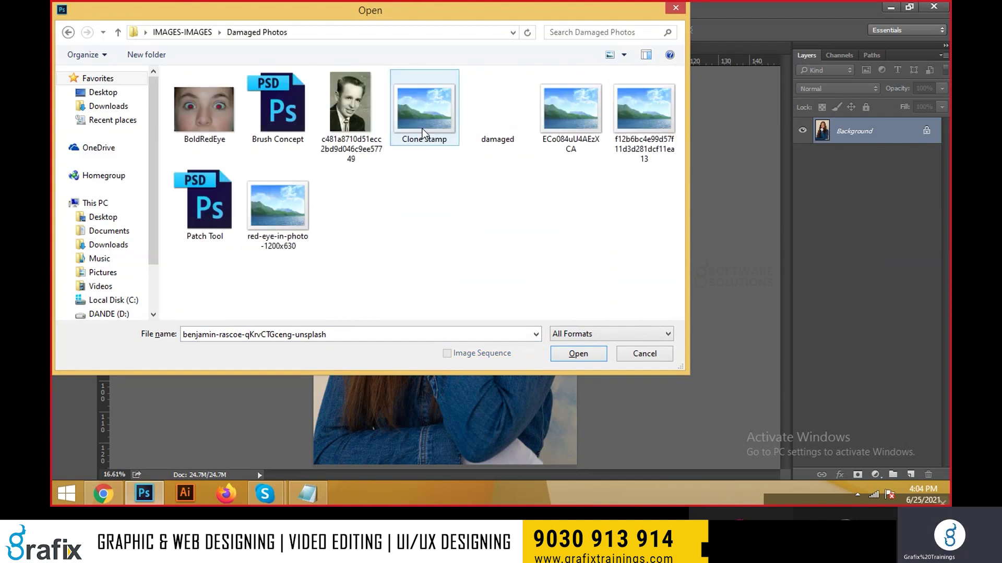
{"action": "key", "text": "alt+Up"}
{"action": "double_click", "coordinate": [486, 104]}
{"action": "key", "text": "alt+Up"}
{"action": "double_click", "coordinate": [554, 120]}
{"action": "scroll", "coordinate": [521, 198], "scroll_direction": "down", "scroll_amount": 3}
{"action": "scroll", "coordinate": [433, 196], "scroll_direction": "up", "scroll_amount": 5}
Open adult-1822695.jpg from the IMAGES-IMAGES > BACKGROUNDS folder.
{"action": "key", "text": "alt+Up"}
{"action": "key", "text": "Home"}
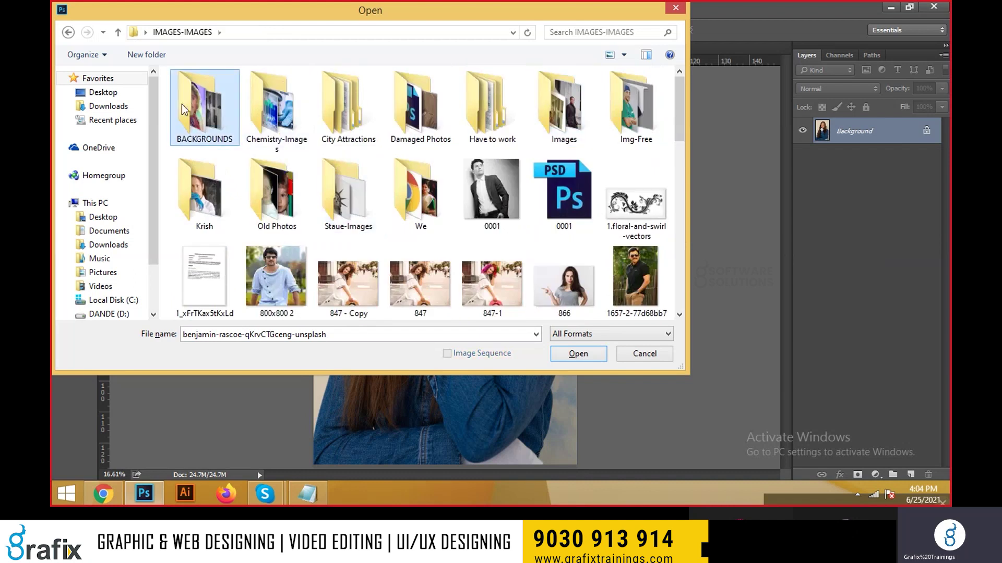
{"action": "key", "text": "Return"}
{"action": "scroll", "coordinate": [415, 218], "scroll_direction": "down", "scroll_amount": 2}
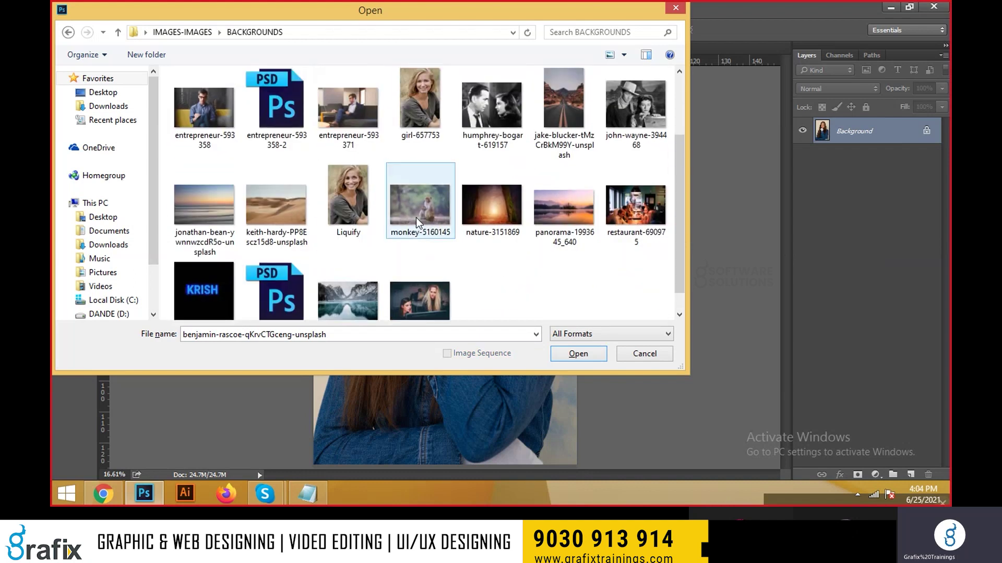
{"action": "scroll", "coordinate": [415, 217], "scroll_direction": "up", "scroll_amount": 2}
{"action": "double_click", "coordinate": [204, 113]}
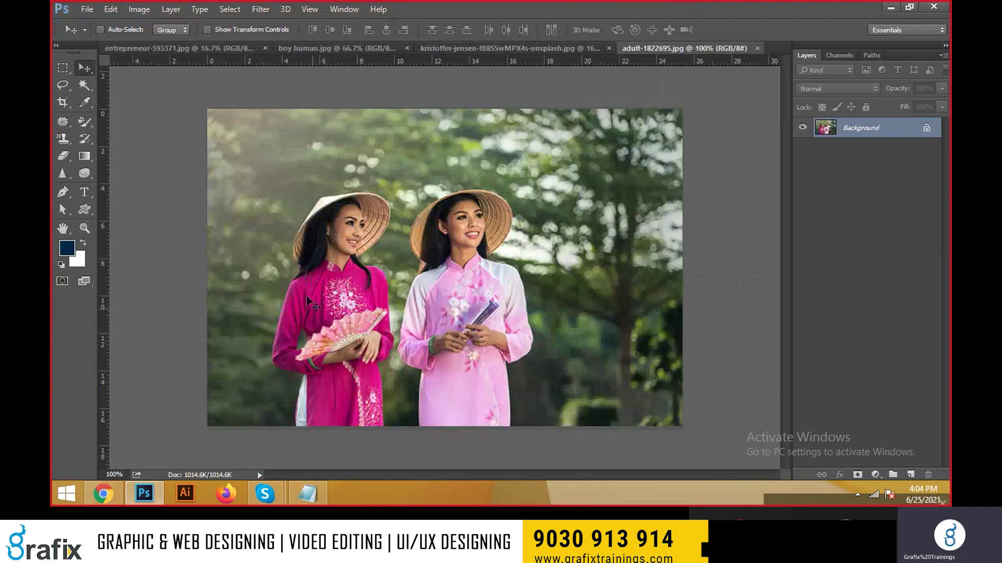
{"action": "left_click", "coordinate": [137, 10]}
{"action": "mouse_move", "coordinate": [238, 47]}
{"action": "left_click", "coordinate": [396, 317]}
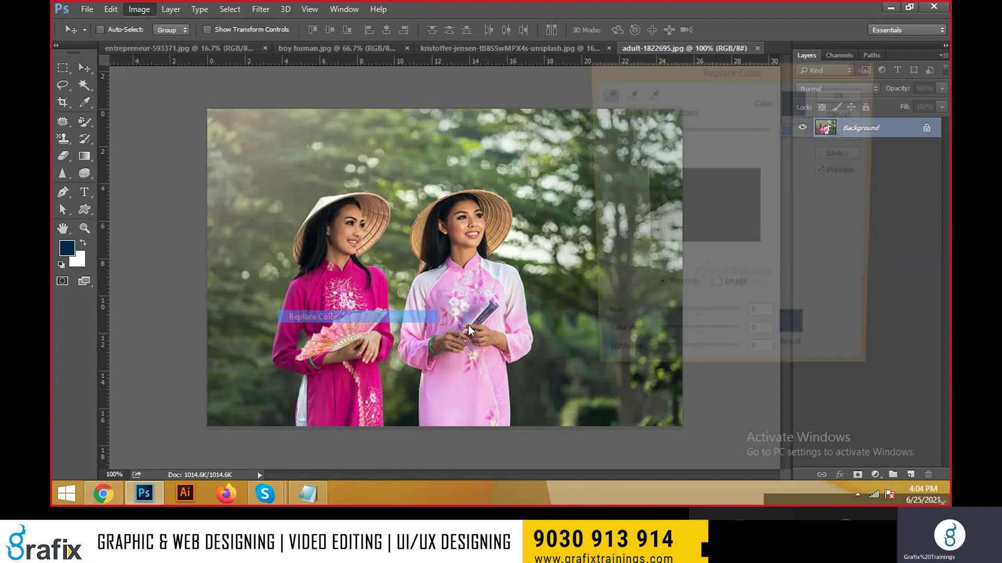
{"action": "left_click", "coordinate": [308, 295]}
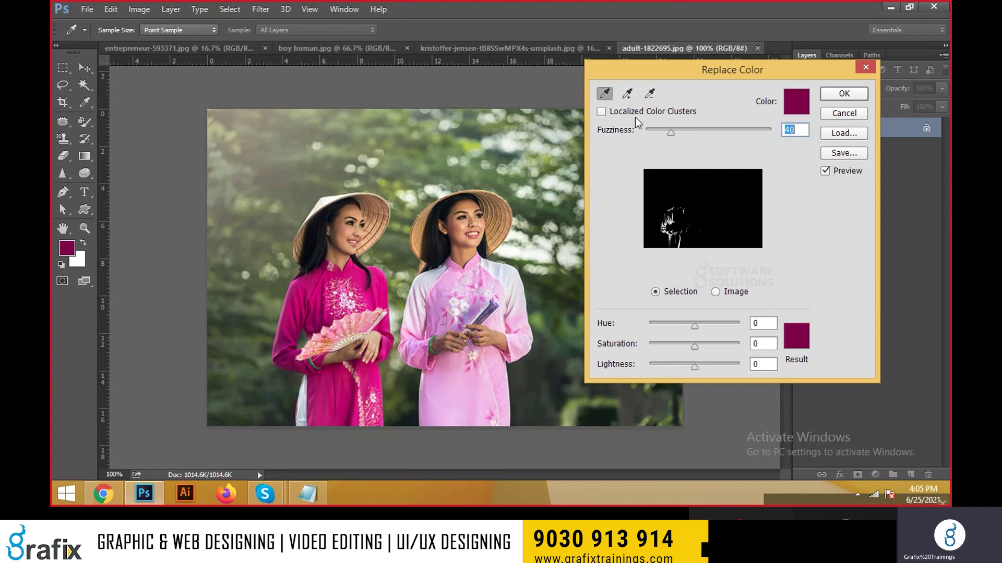
{"action": "left_click", "coordinate": [627, 94]}
{"action": "left_click", "coordinate": [667, 232]}
{"action": "left_click_drag", "start_coordinate": [678, 131], "coordinate": [702, 133]}
{"action": "left_click_drag", "start_coordinate": [696, 327], "coordinate": [649, 350]}
{"action": "left_click_drag", "start_coordinate": [702, 372], "coordinate": [686, 355]}
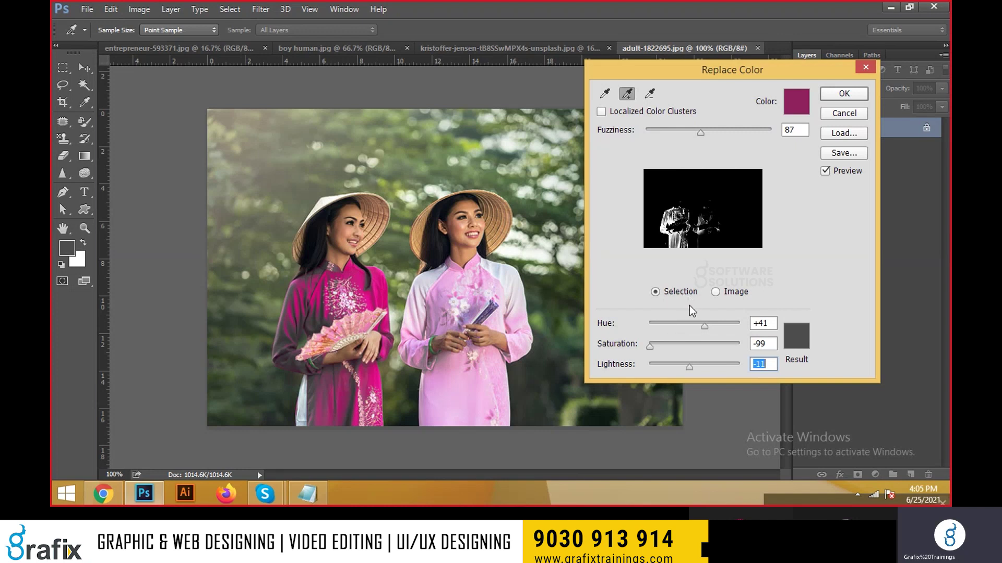
{"action": "left_click_drag", "start_coordinate": [701, 134], "coordinate": [752, 136]}
{"action": "left_click", "coordinate": [627, 94]}
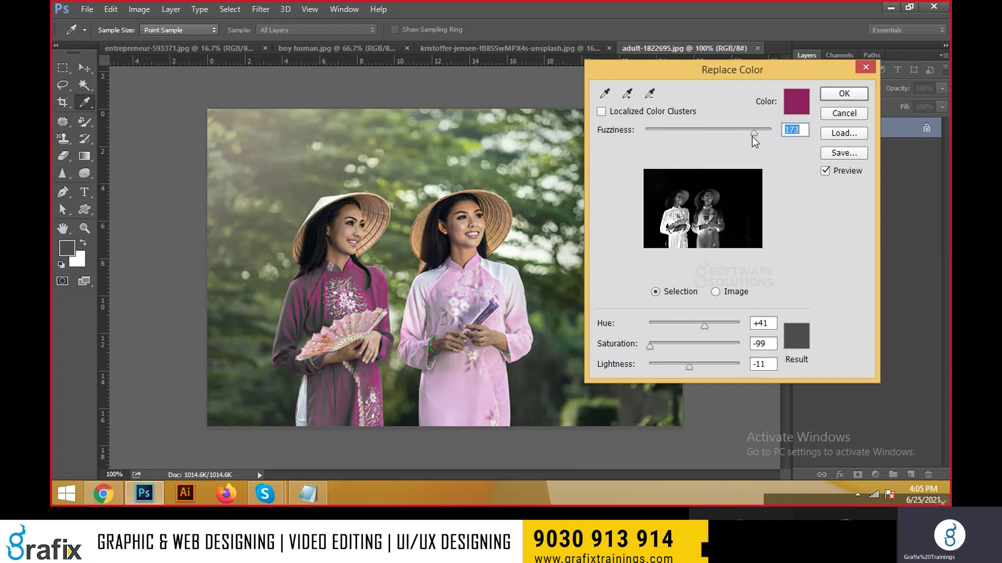
{"action": "left_click_drag", "start_coordinate": [693, 329], "coordinate": [742, 343]}
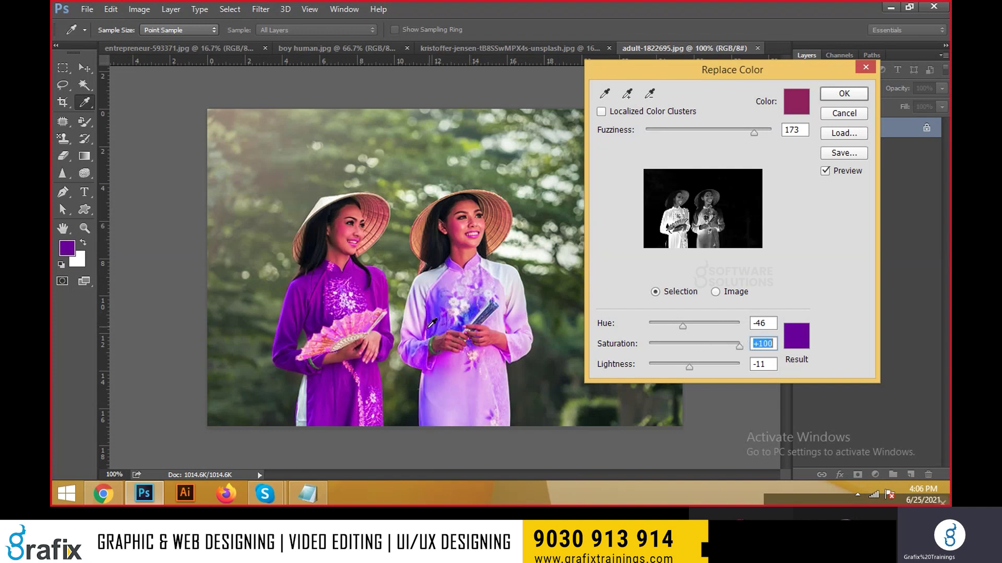
{"action": "key", "text": "Escape"}
{"action": "key", "text": "v"}
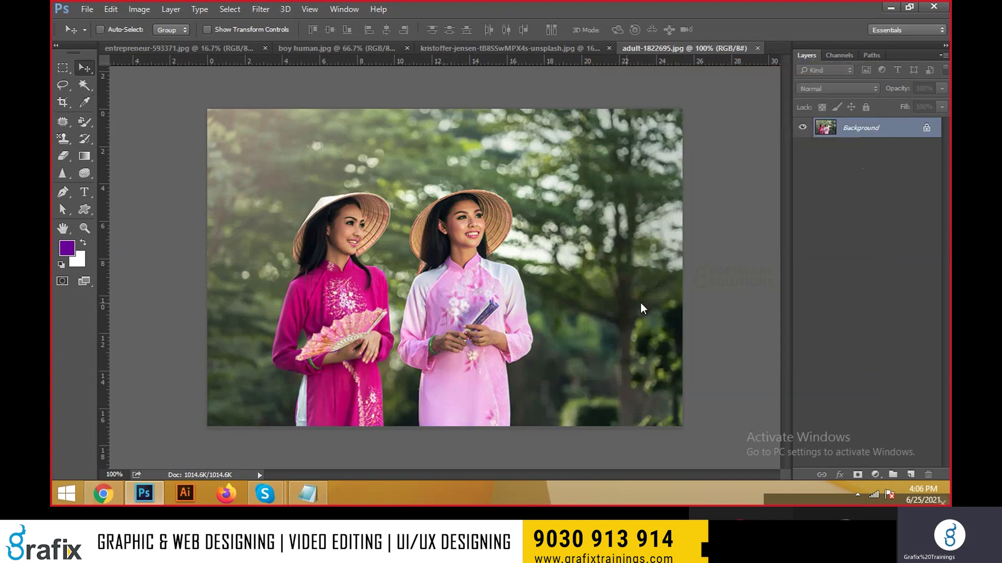
In the Open dialog, check the We, Old Photos and Krish folders, then enter the Images folder.
{"action": "key", "text": "ctrl+o"}
{"action": "scroll", "coordinate": [597, 259], "scroll_direction": "up", "scroll_amount": 2}
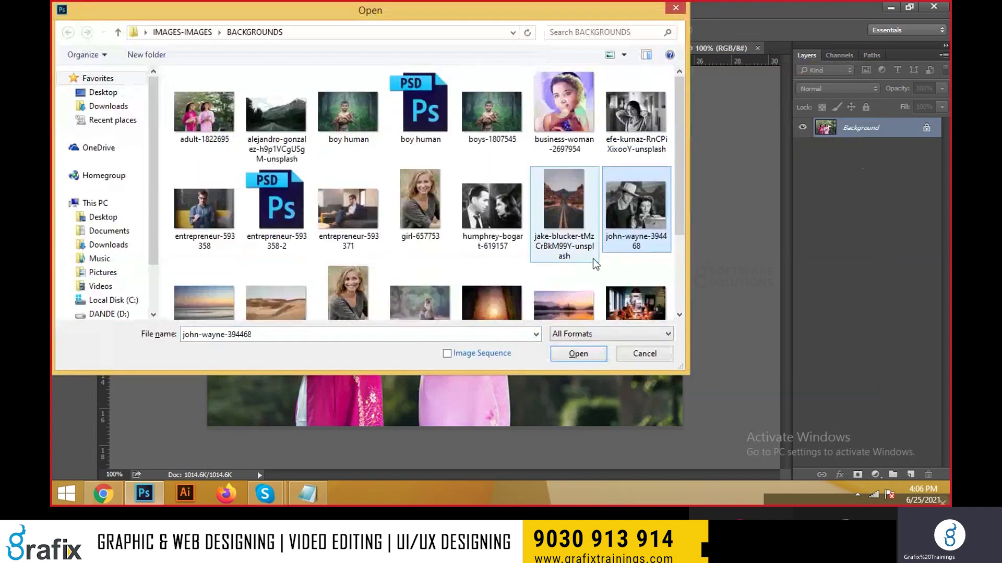
{"action": "left_click", "coordinate": [182, 32]}
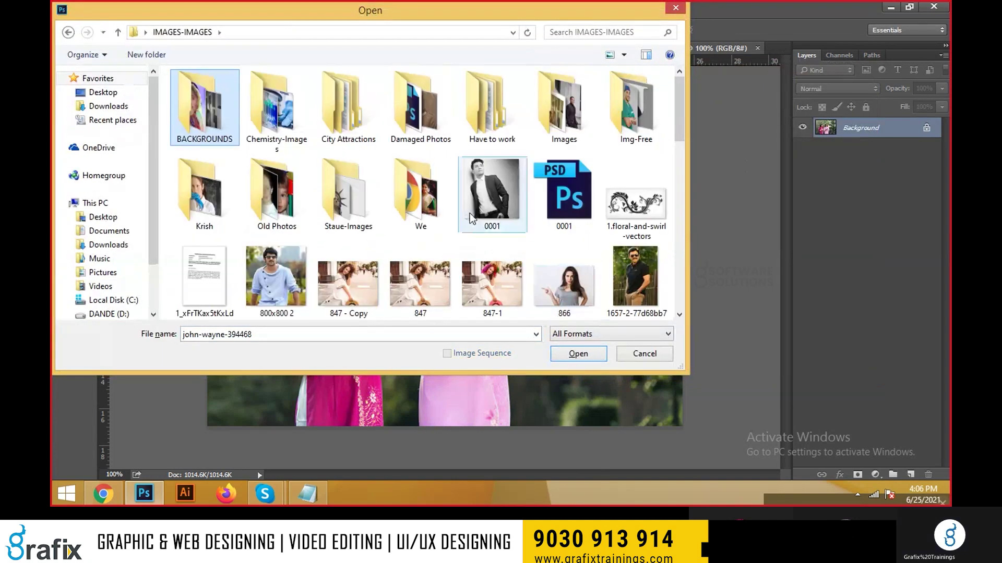
{"action": "double_click", "coordinate": [420, 172]}
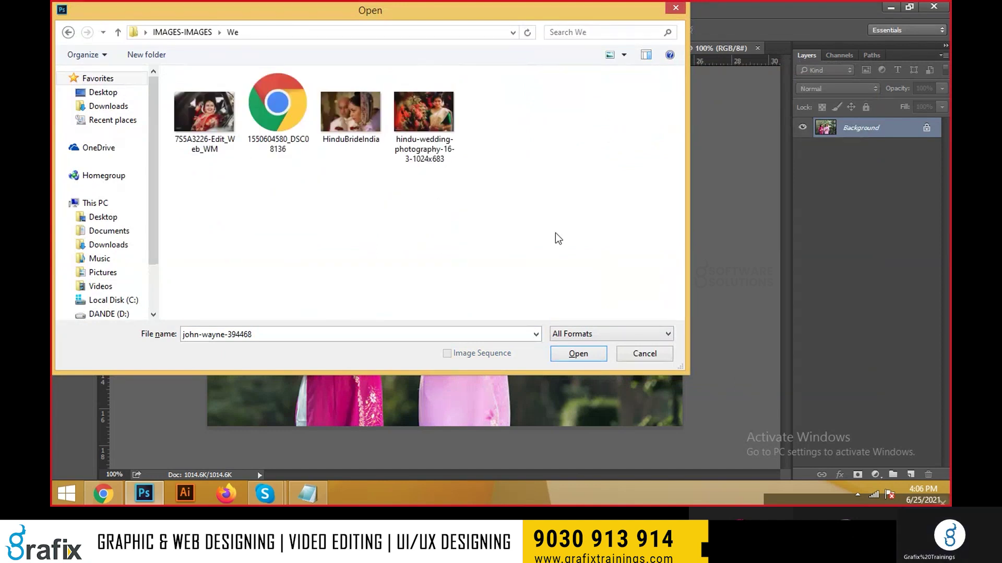
{"action": "key", "text": "BackSpace"}
{"action": "double_click", "coordinate": [293, 189]}
{"action": "key", "text": "BackSpace"}
{"action": "double_click", "coordinate": [228, 202]}
{"action": "key", "text": "BackSpace"}
{"action": "double_click", "coordinate": [543, 123]}
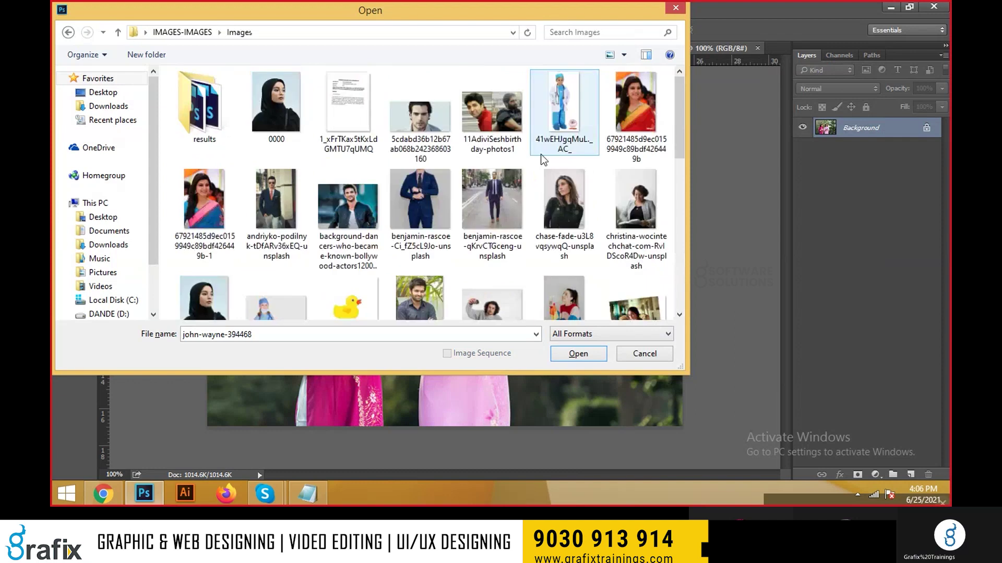
Open raul-varzar's photo of the woman in the orange sweater as a new document.
{"action": "scroll", "coordinate": [559, 205], "scroll_direction": "down", "scroll_amount": 10}
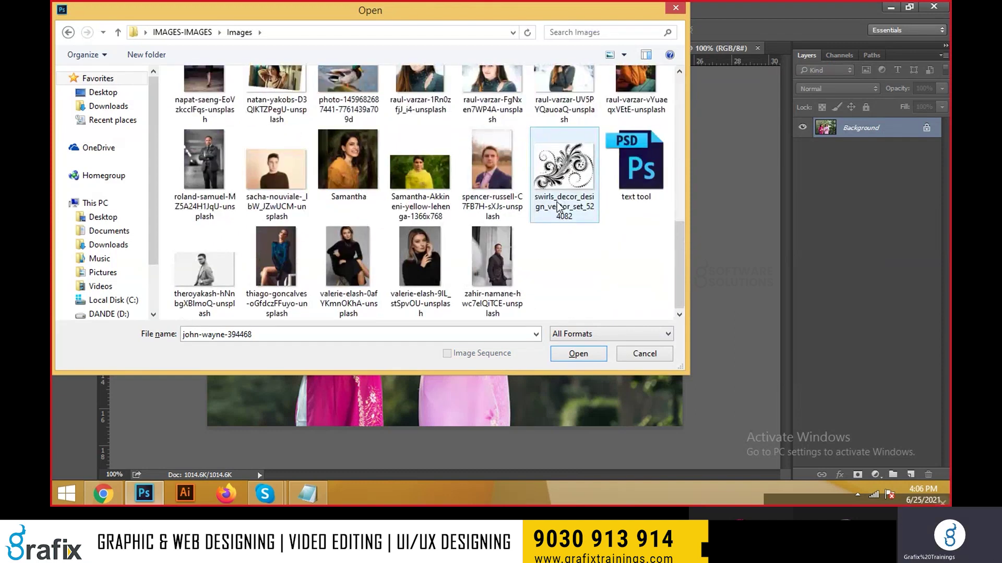
{"action": "scroll", "coordinate": [559, 205], "scroll_direction": "up", "scroll_amount": 10}
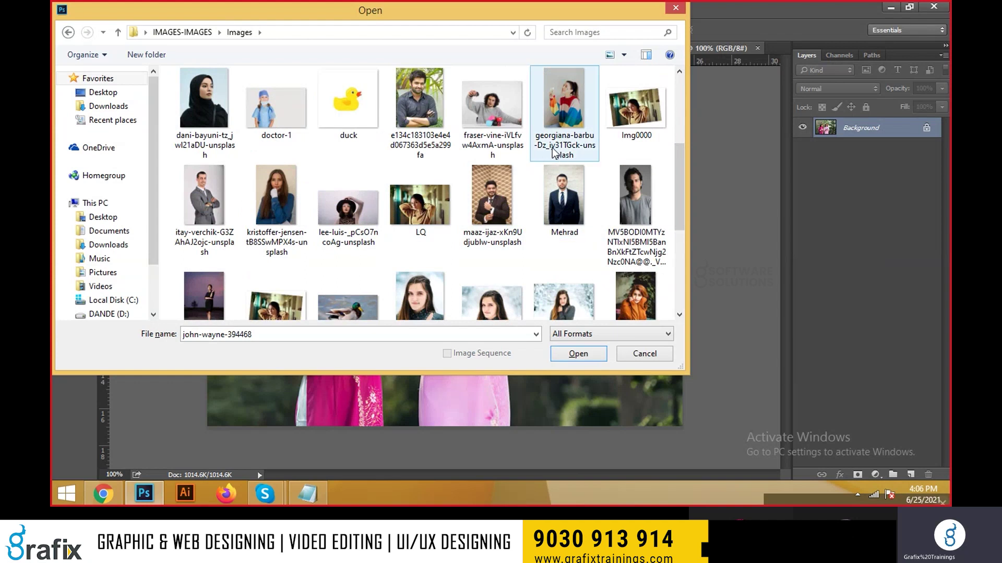
{"action": "scroll", "coordinate": [342, 228], "scroll_direction": "down", "scroll_amount": 1}
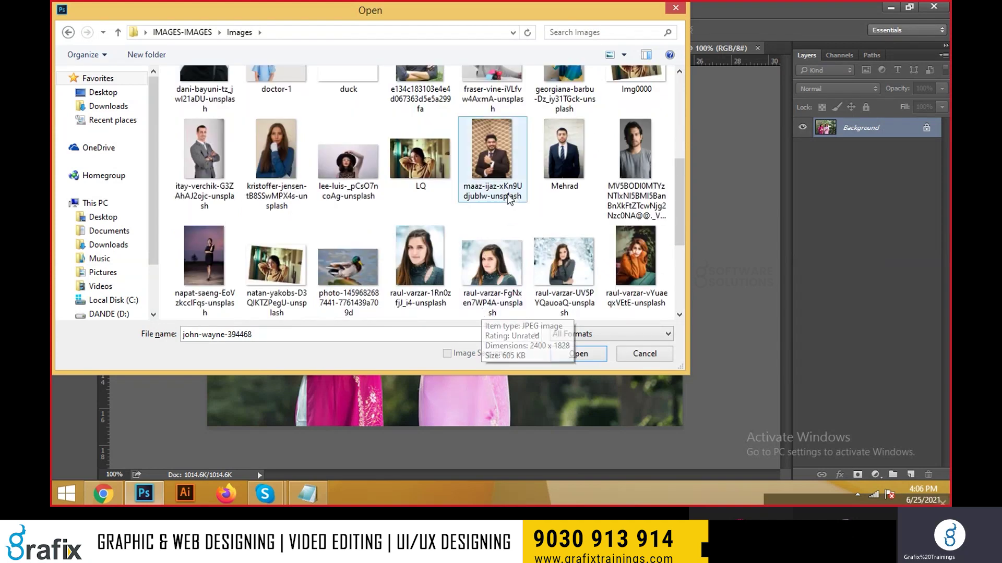
{"action": "scroll", "coordinate": [496, 219], "scroll_direction": "down", "scroll_amount": 1}
{"action": "left_click", "coordinate": [625, 168]}
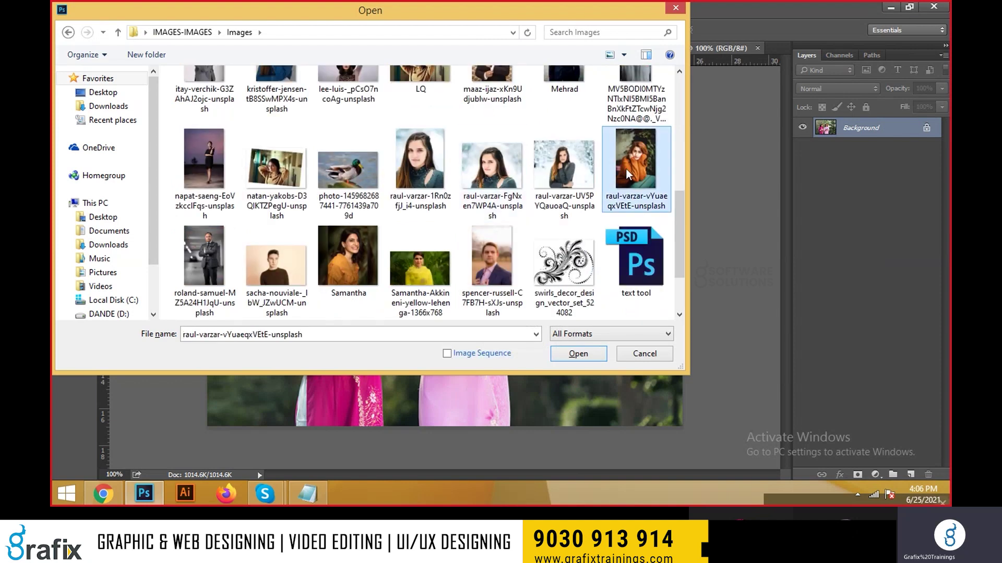
{"action": "double_click", "coordinate": [626, 169]}
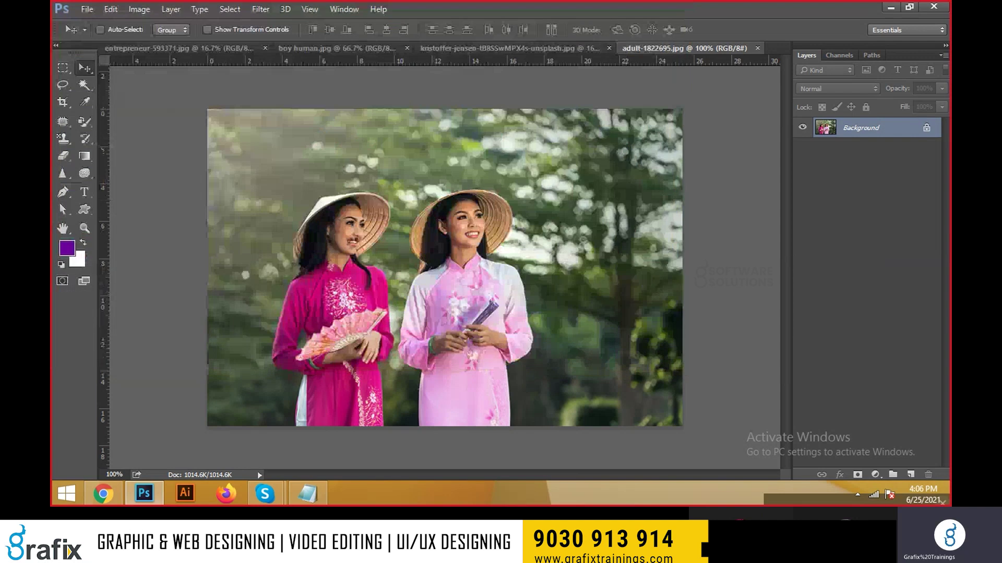
Open spencer-russell's portrait of the man in the navy suit as another document.
{"action": "key", "text": "ctrl"}
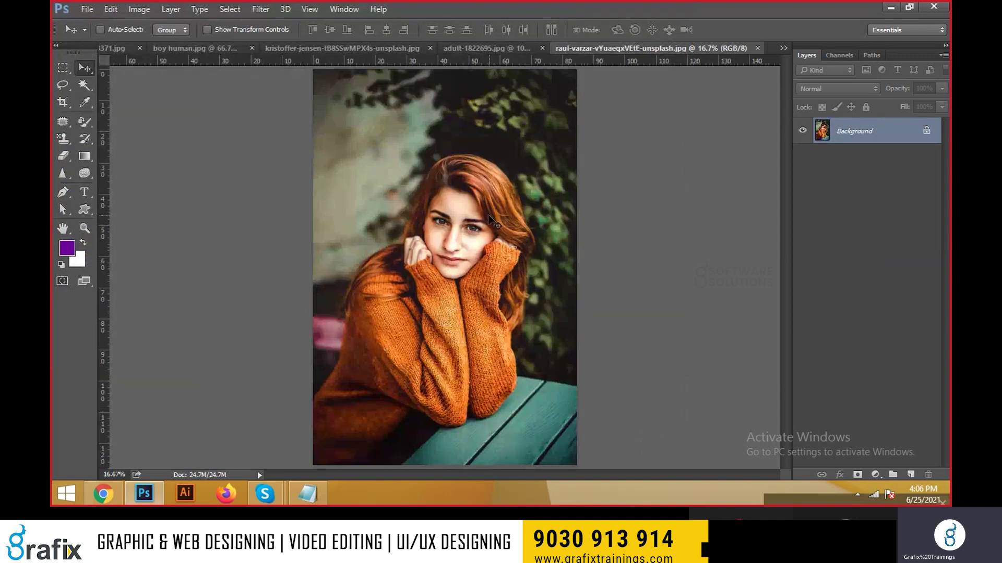
{"action": "key", "text": "ctrl+o"}
{"action": "scroll", "coordinate": [536, 305], "scroll_direction": "down", "scroll_amount": 10}
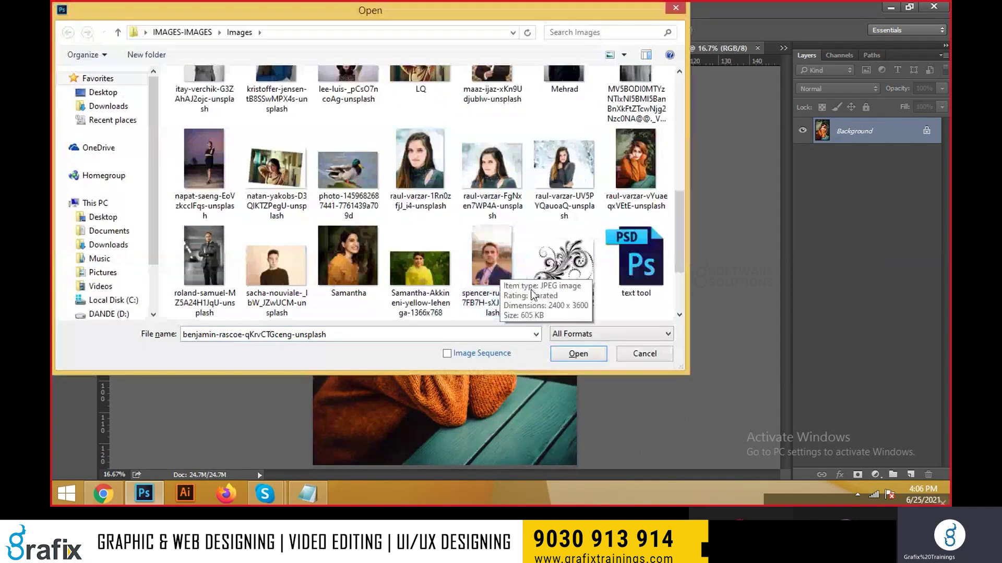
{"action": "double_click", "coordinate": [492, 167]}
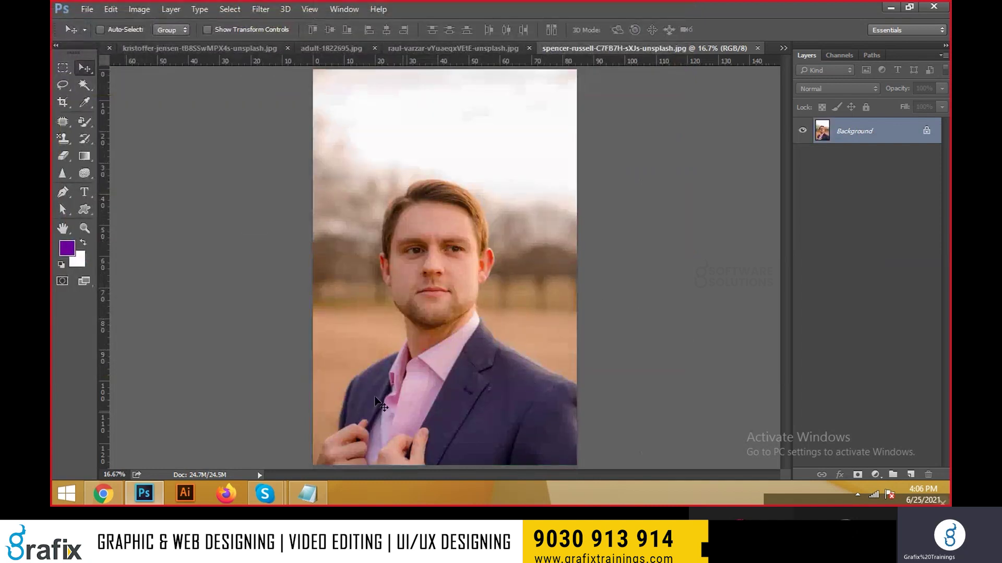
{"action": "key", "text": "alt+i"}
{"action": "key", "text": "a"}
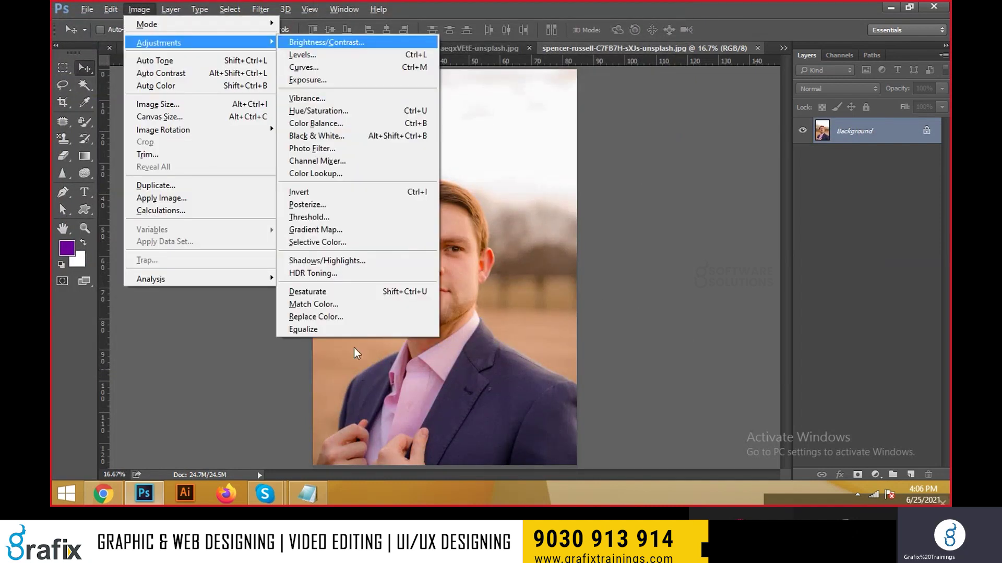
{"action": "left_click", "coordinate": [352, 322]}
{"action": "left_click", "coordinate": [542, 437]}
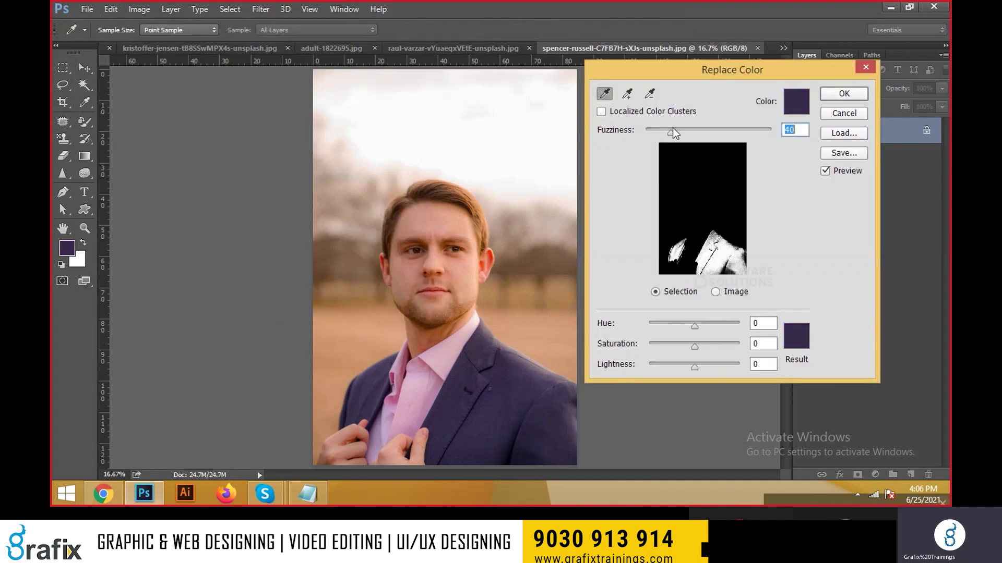
{"action": "left_click", "coordinate": [629, 95]}
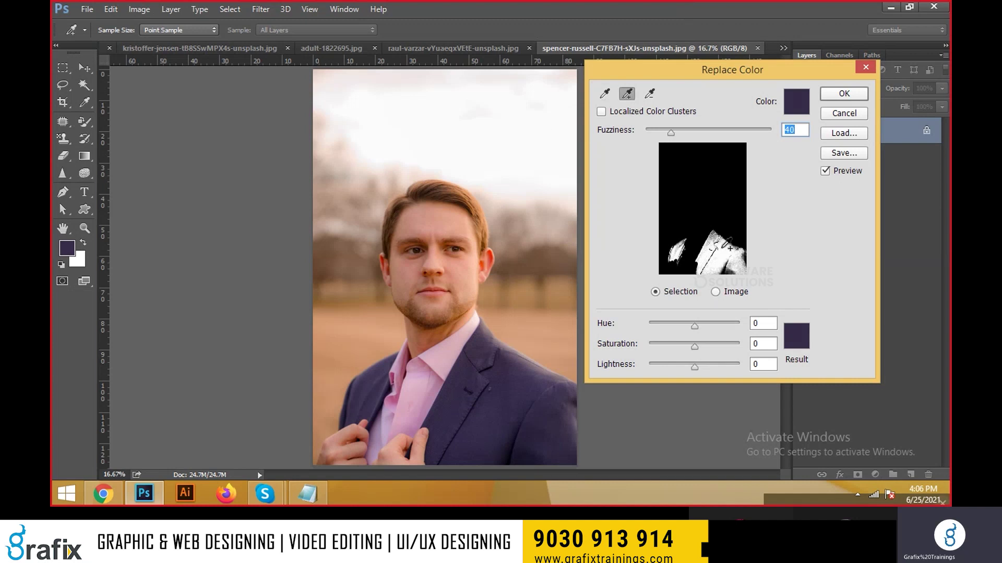
{"action": "left_click_drag", "start_coordinate": [669, 134], "coordinate": [686, 137]}
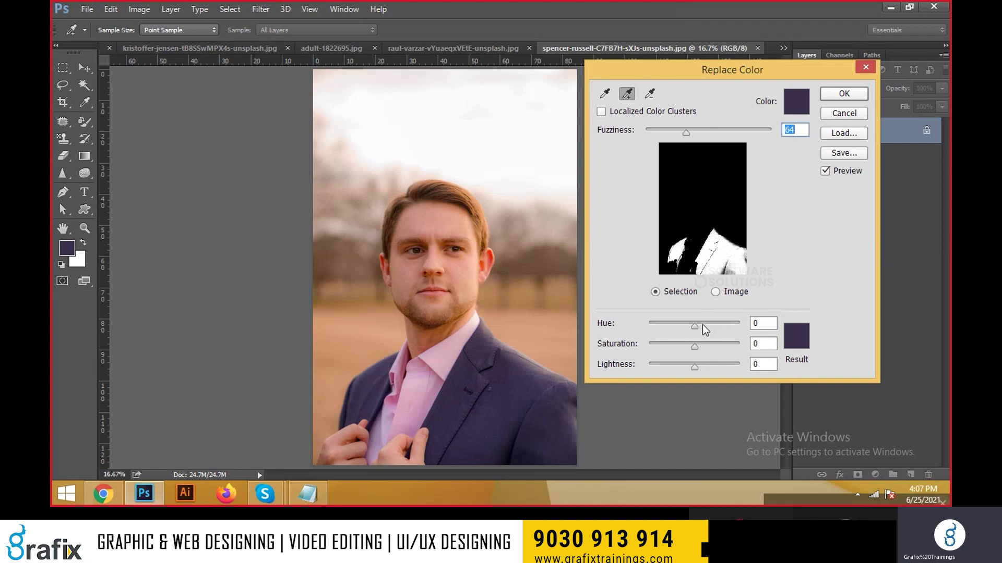
{"action": "left_click_drag", "start_coordinate": [694, 327], "coordinate": [726, 328]}
{"action": "left_click_drag", "start_coordinate": [704, 368], "coordinate": [682, 329]}
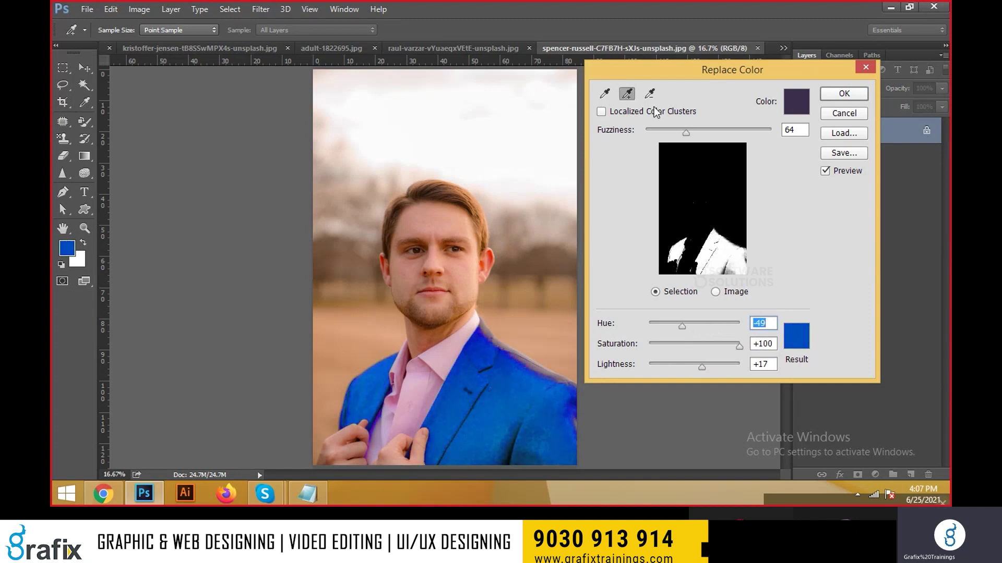
{"action": "left_click", "coordinate": [529, 359]}
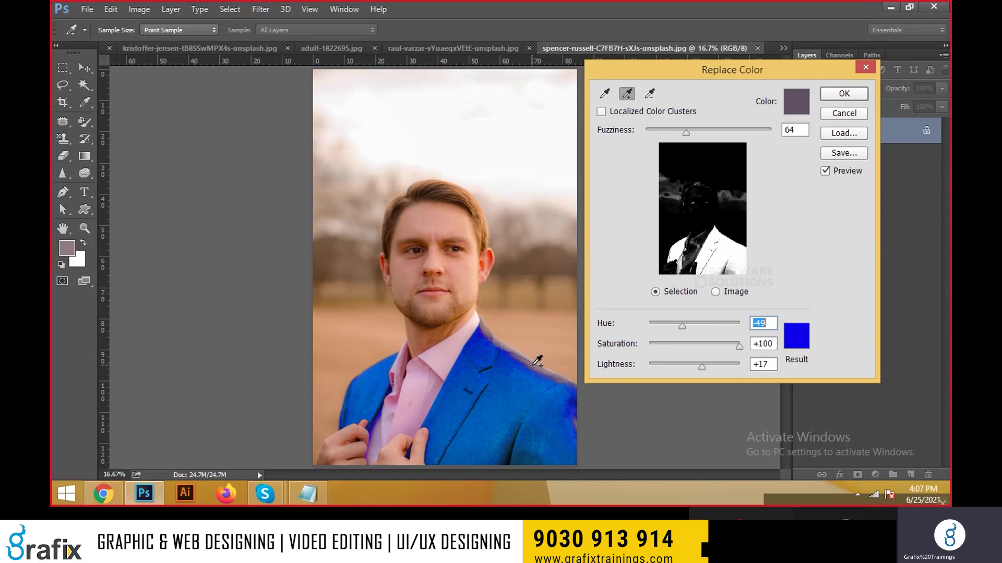
{"action": "left_click", "coordinate": [517, 345]}
{"action": "left_click", "coordinate": [501, 339]}
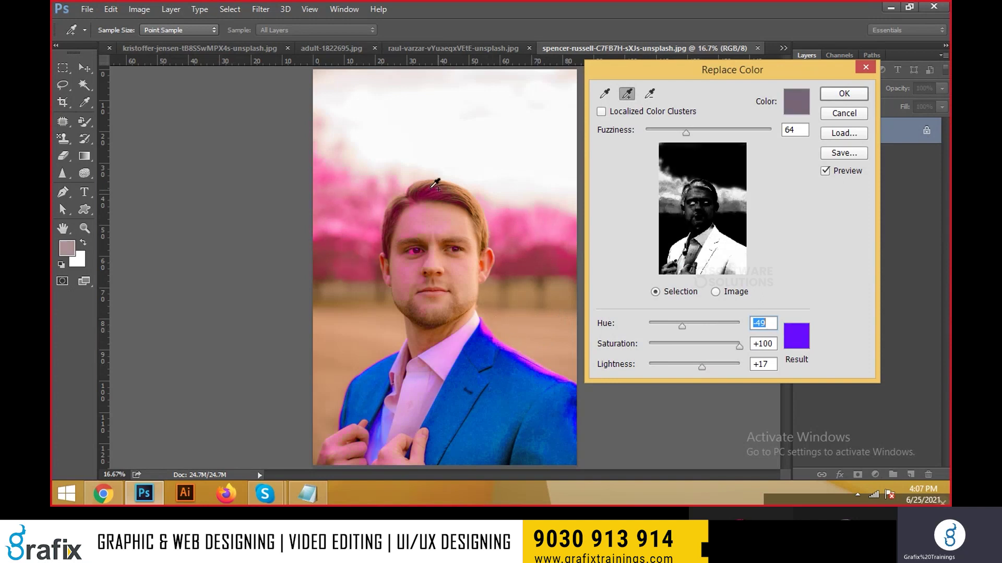
{"action": "left_click_drag", "start_coordinate": [686, 133], "coordinate": [662, 143]}
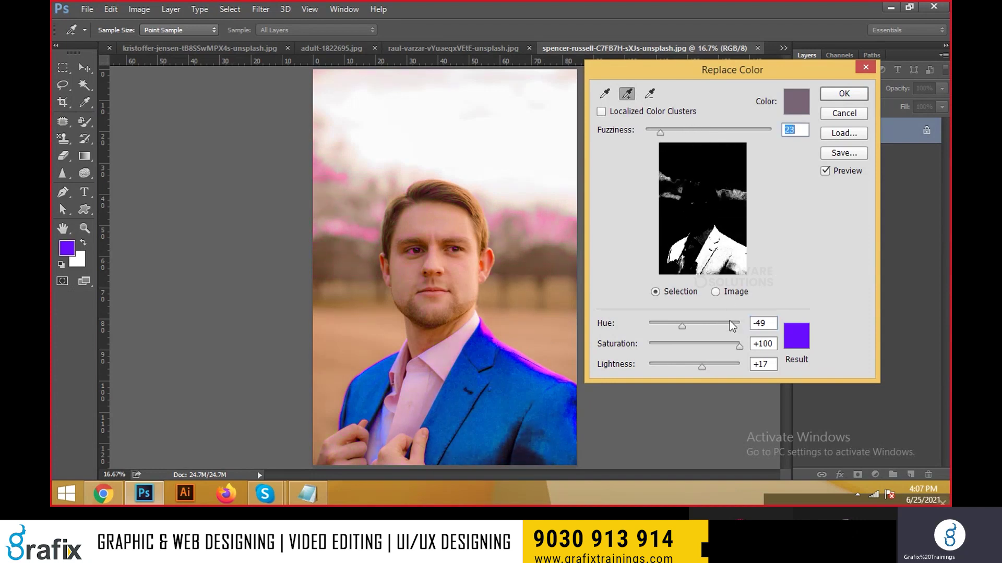
{"action": "left_click_drag", "start_coordinate": [696, 327], "coordinate": [676, 328]}
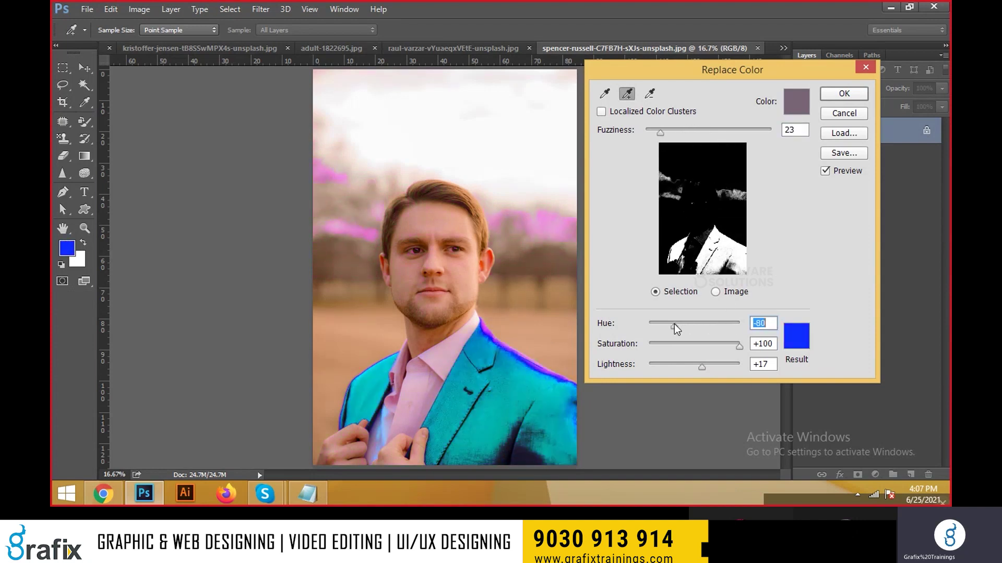
{"action": "left_click", "coordinate": [844, 113]}
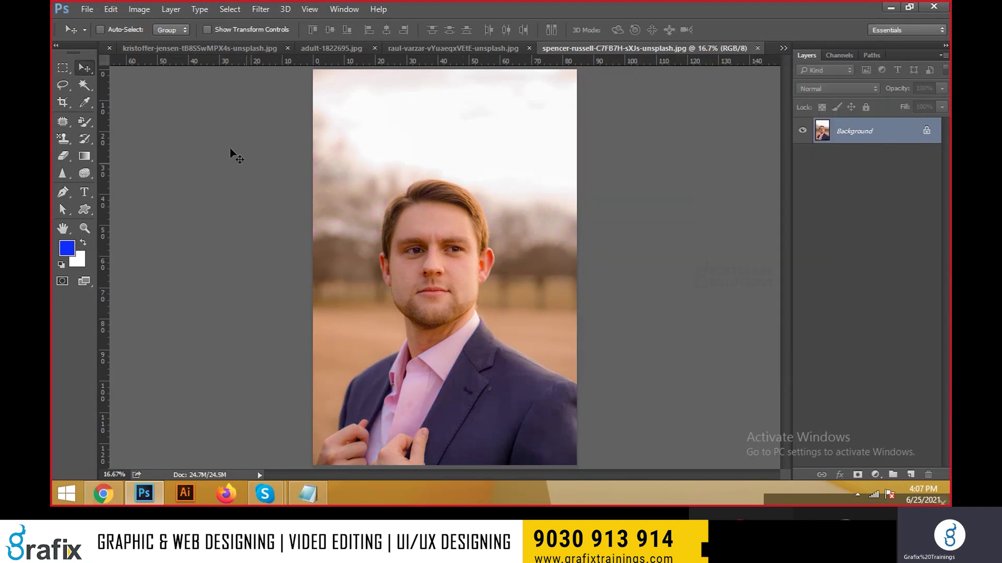
Apply Image > Adjustments > Equalize to the man-in-suit portrait.
{"action": "left_click", "coordinate": [230, 9]}
{"action": "left_click", "coordinate": [139, 9]}
{"action": "left_click", "coordinate": [138, 9]}
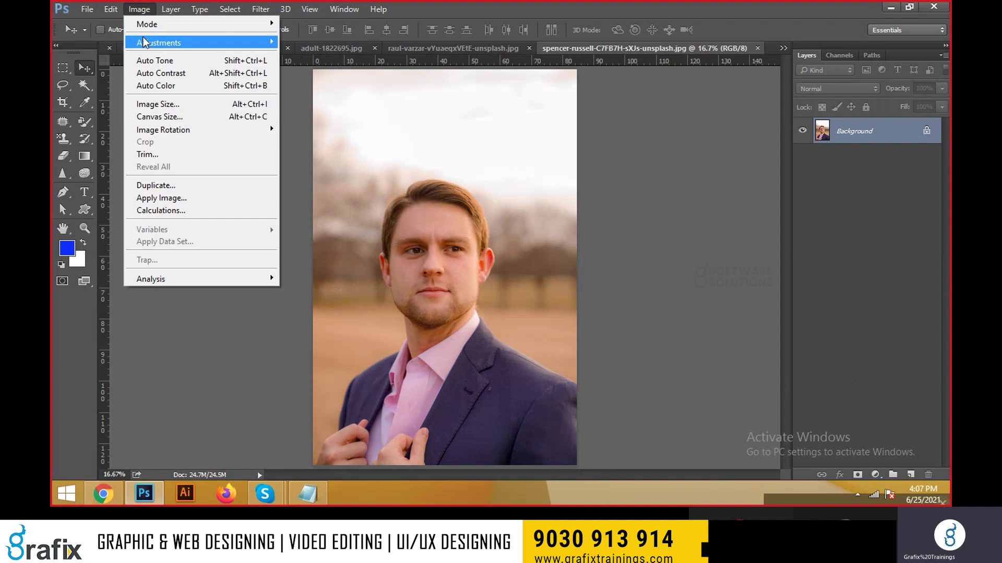
{"action": "mouse_move", "coordinate": [151, 42]}
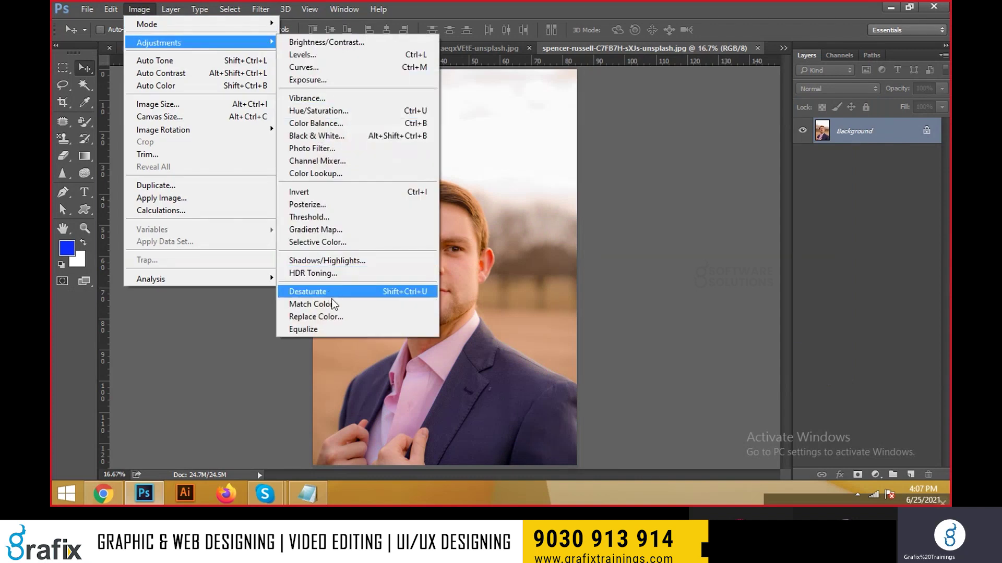
{"action": "left_click", "coordinate": [341, 329]}
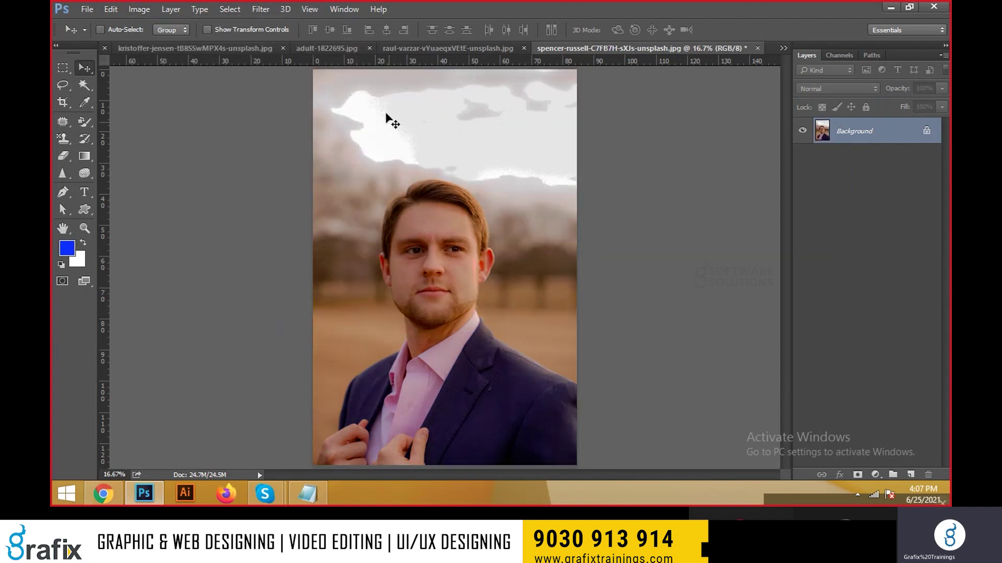
Apply Equalize to the orange-sweater photo as well.
{"action": "left_click", "coordinate": [391, 49]}
{"action": "left_click", "coordinate": [129, 10]}
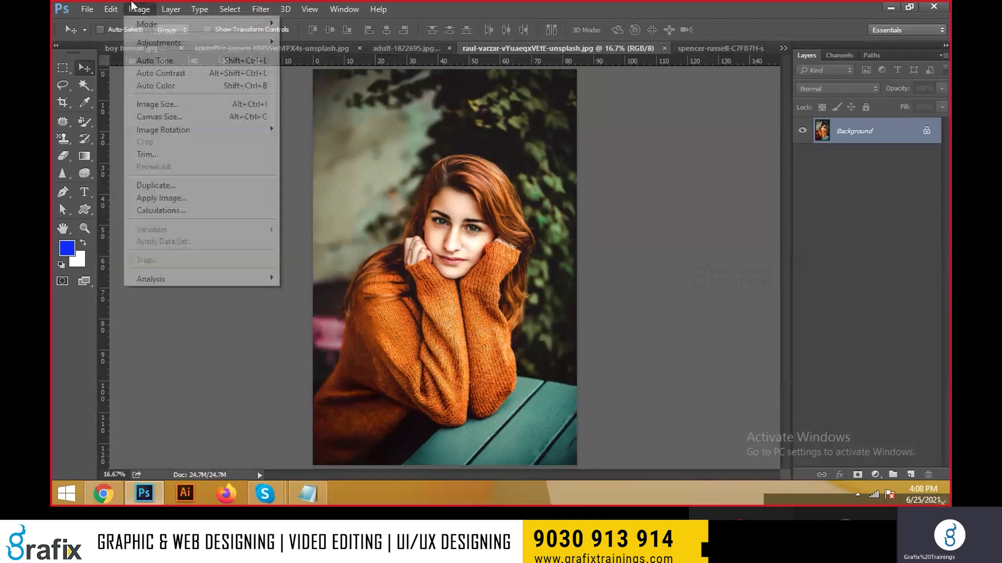
{"action": "mouse_move", "coordinate": [156, 42]}
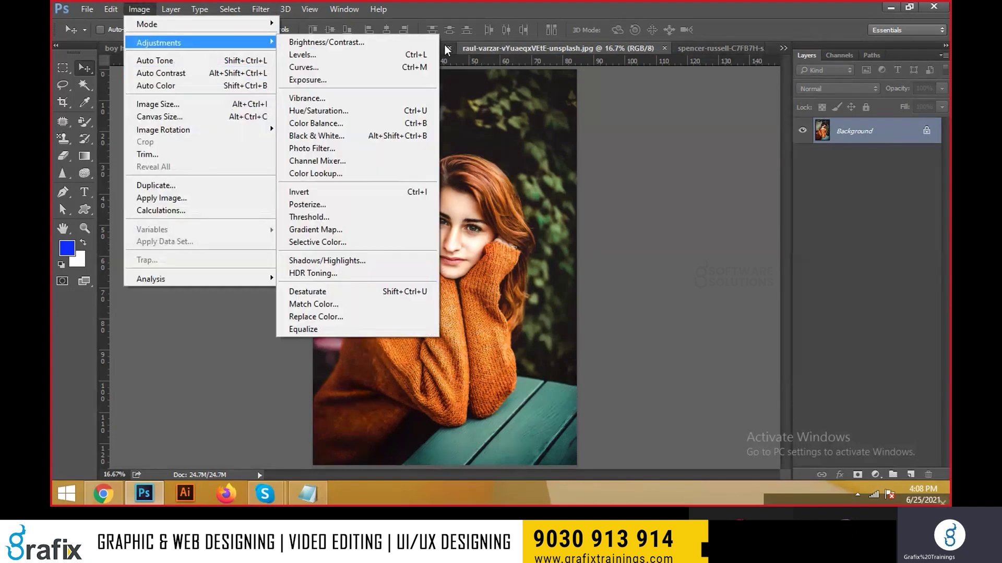
{"action": "left_click", "coordinate": [380, 331]}
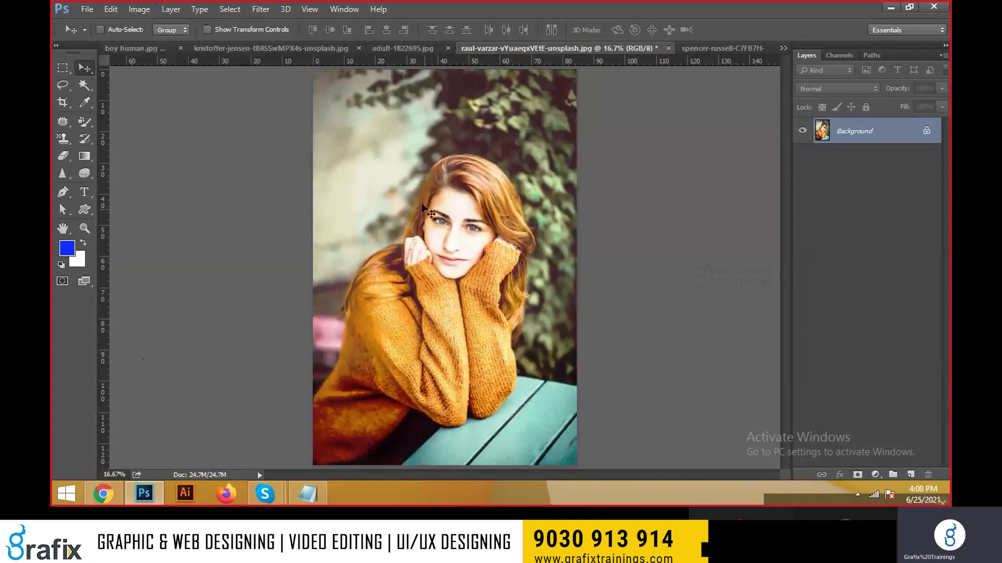
{"action": "left_click", "coordinate": [138, 9]}
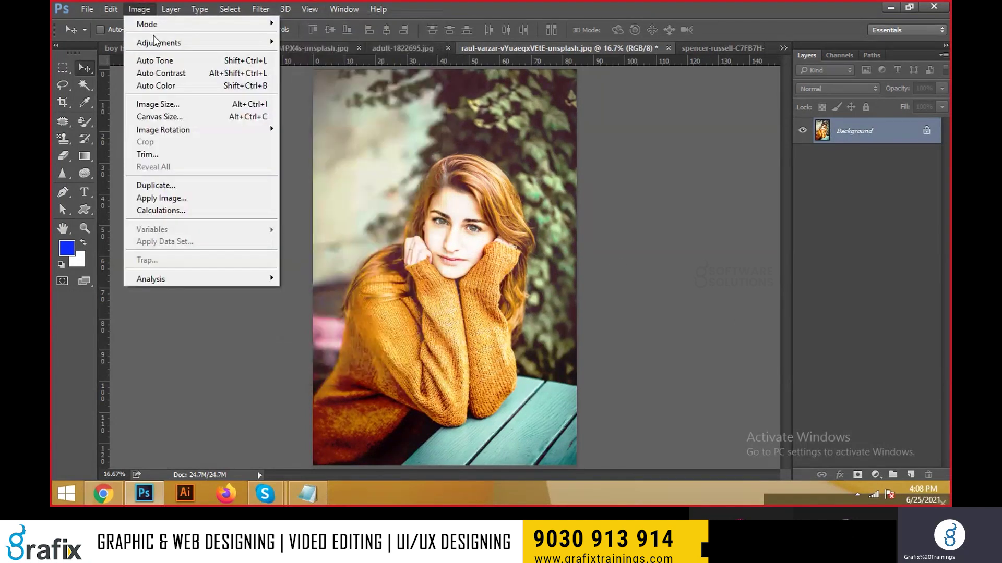
{"action": "mouse_move", "coordinate": [159, 42]}
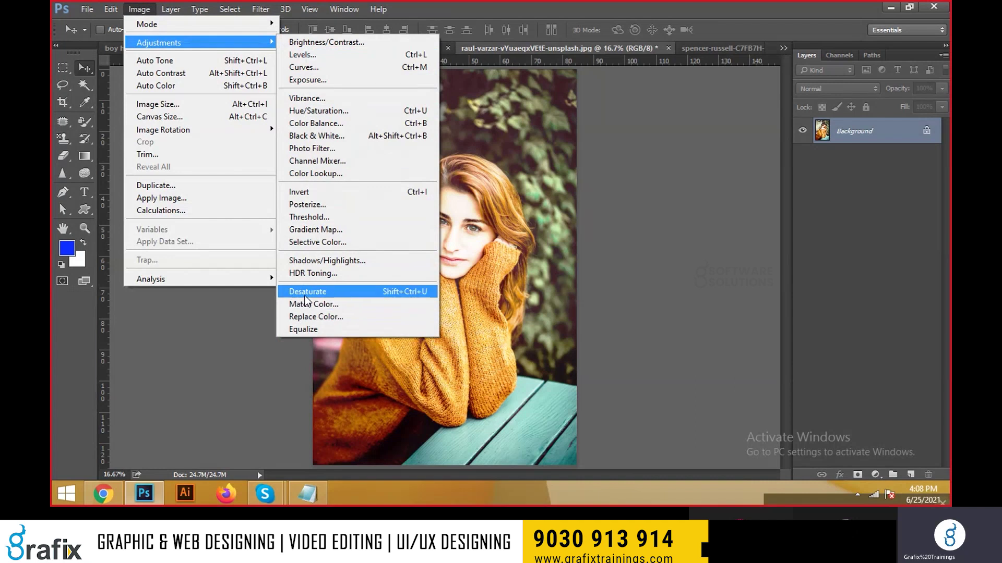